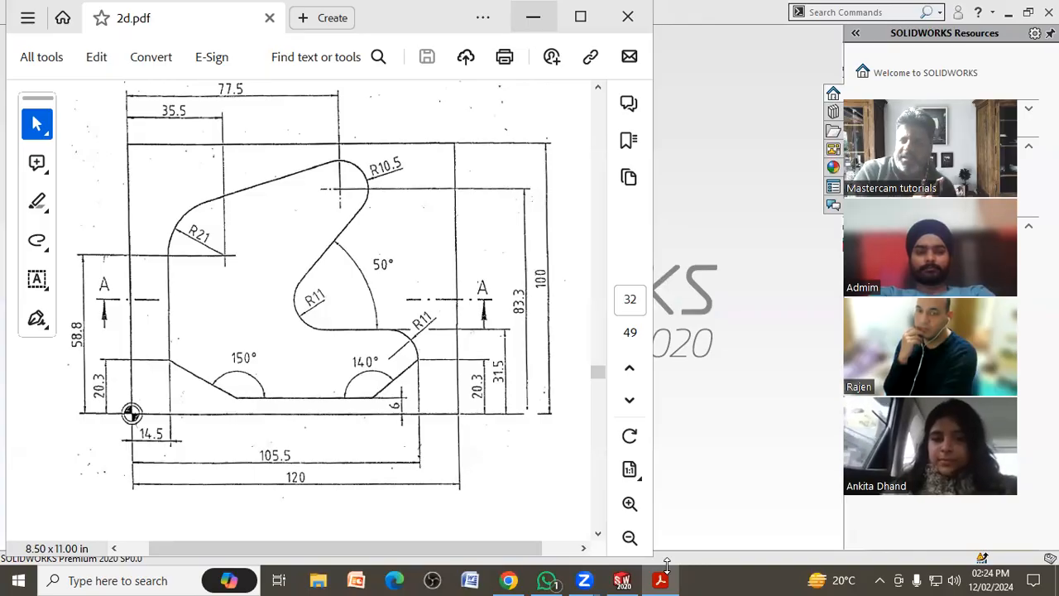
# Step: Examine the plate drawing in 2d.pdf, including section A-A and the dimensions of the inner profile
pyautogui.keyDown('ctrl'); pyautogui.scroll(-2, 431, 458); pyautogui.keyUp('ctrl')
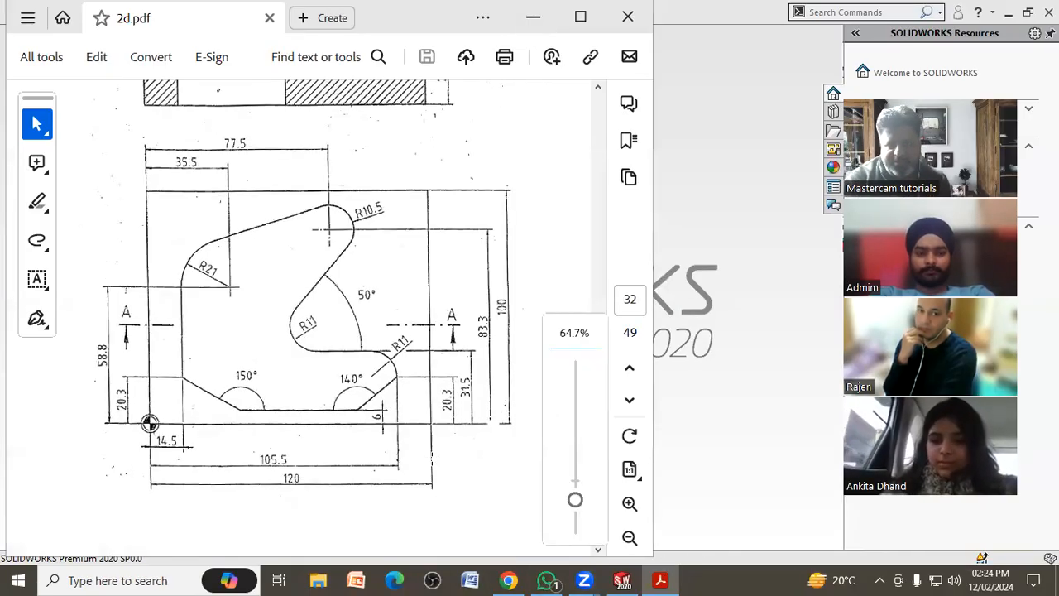
pyautogui.scroll(2, 432, 458)
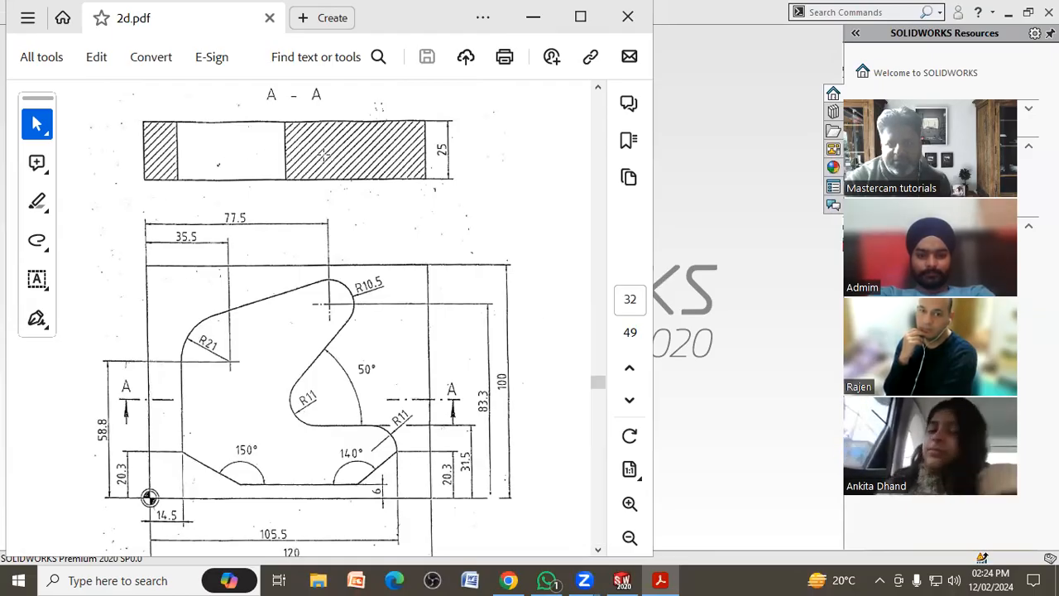
pyautogui.moveTo(114, 380)
pyautogui.mouseDown()
pyautogui.moveTo(170, 399)
pyautogui.moveTo(458, 418)
pyautogui.mouseUp()
pyautogui.click(219, 403)
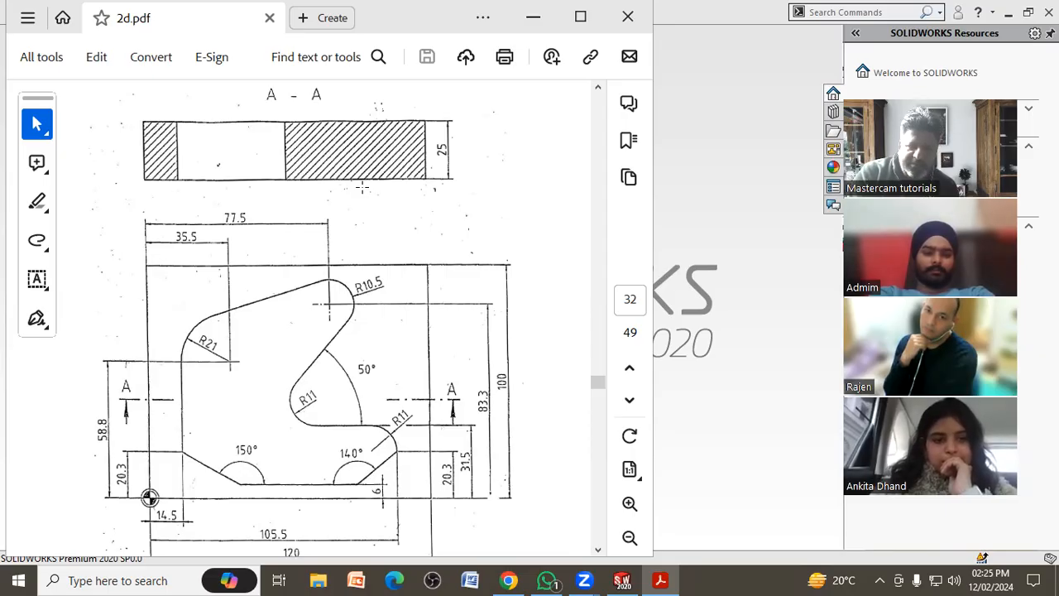
pyautogui.scroll(-1, 298, 322)
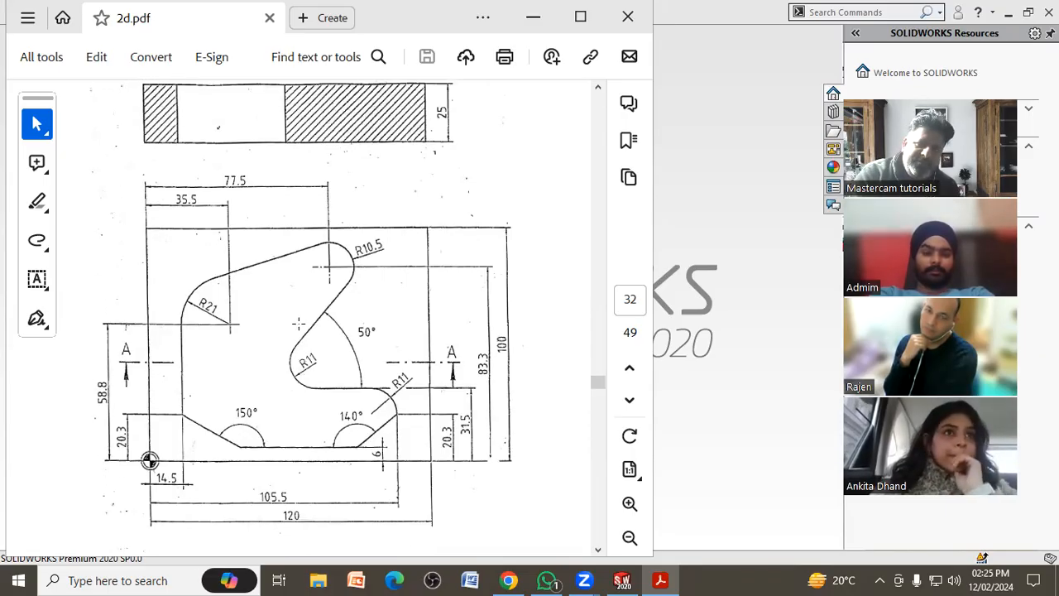
# Step: Switch to SOLIDWORKS and create a new Part document, continuing despite the low-memory warning
pyautogui.click(716, 211)
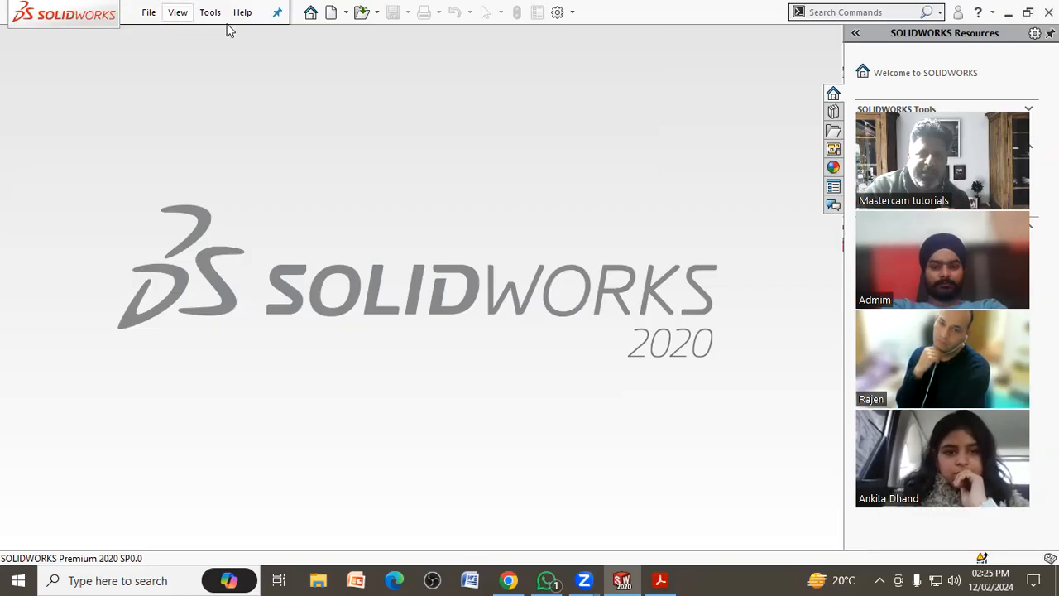
pyautogui.hotkey('alt', 'f')
pyautogui.click(169, 40)
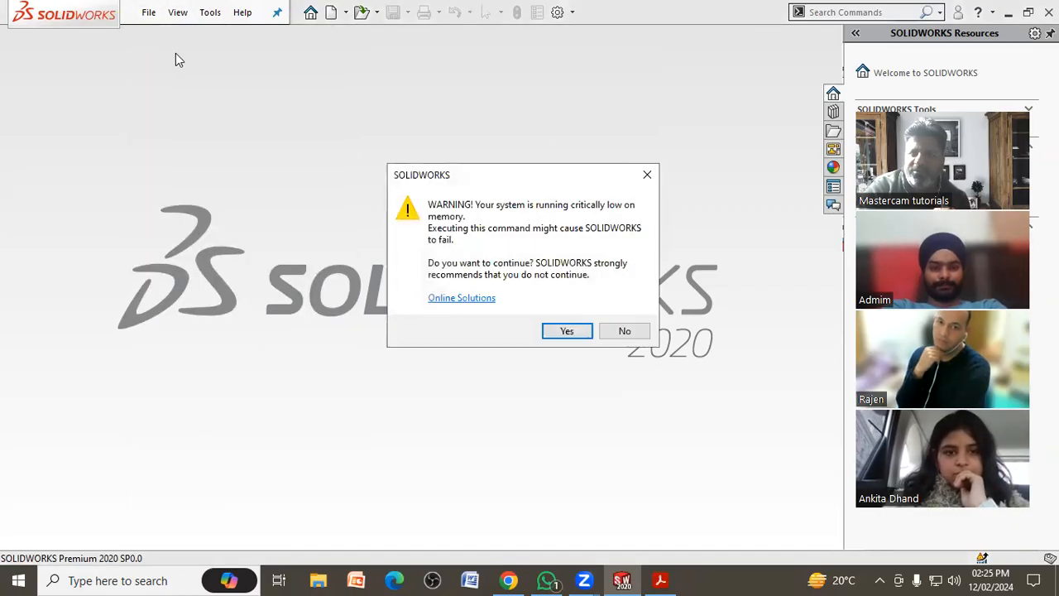
pyautogui.click(561, 334)
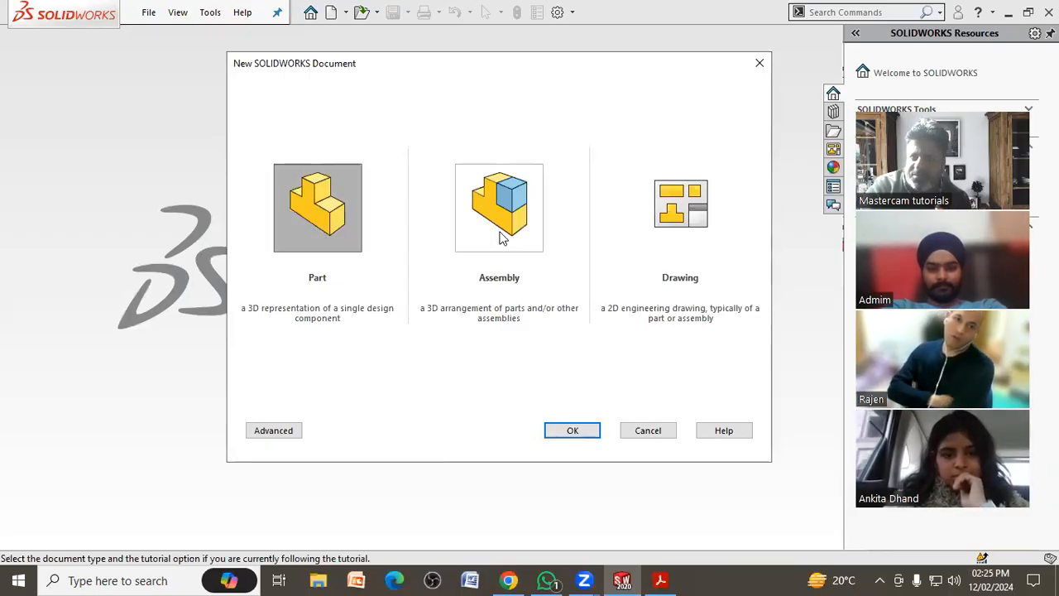
pyautogui.click(677, 234)
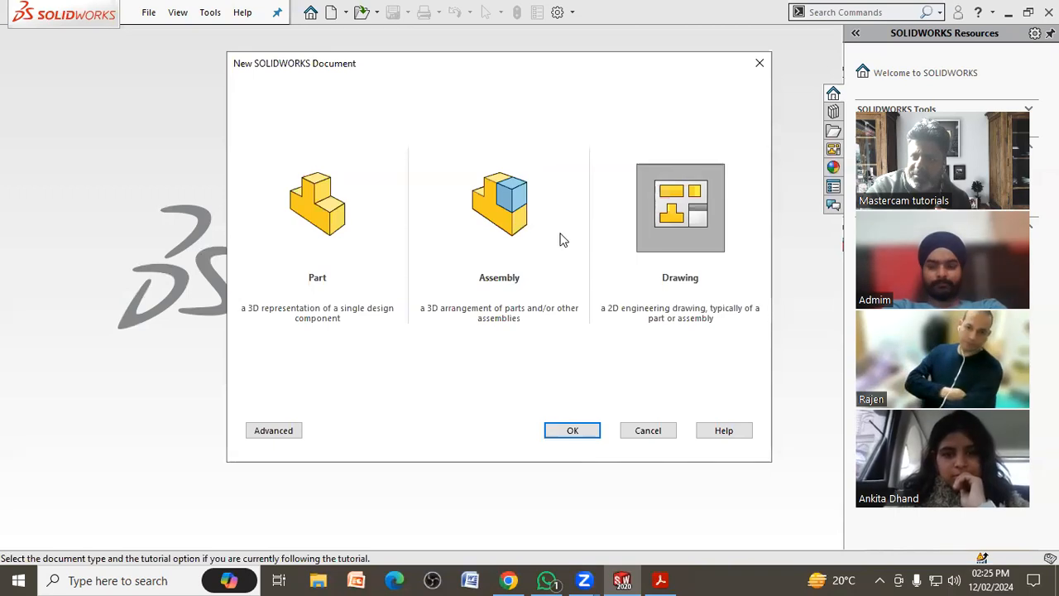
pyautogui.click(535, 239)
pyautogui.click(350, 240)
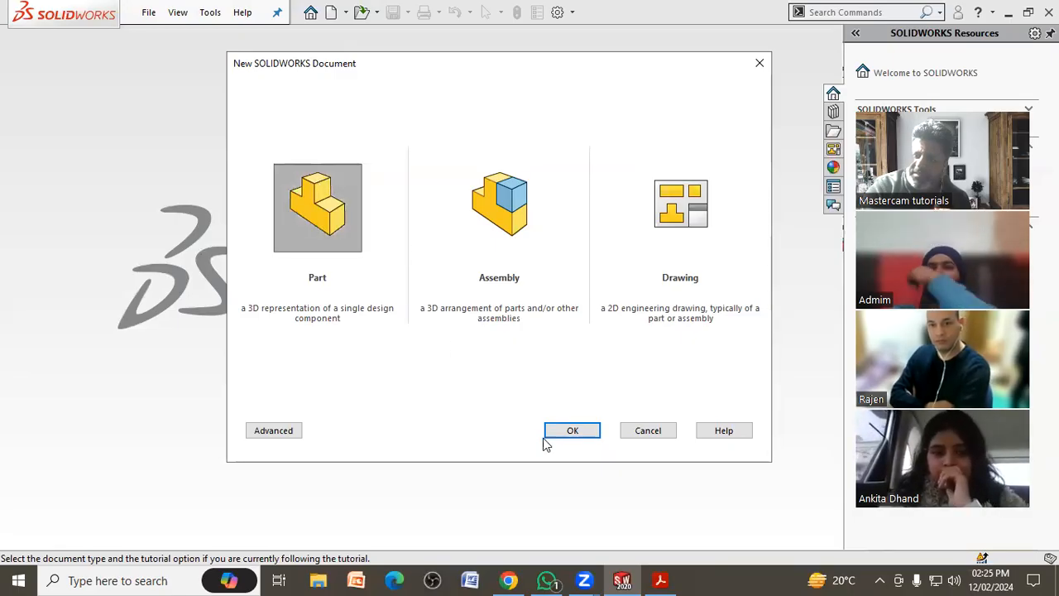
pyautogui.click(574, 435)
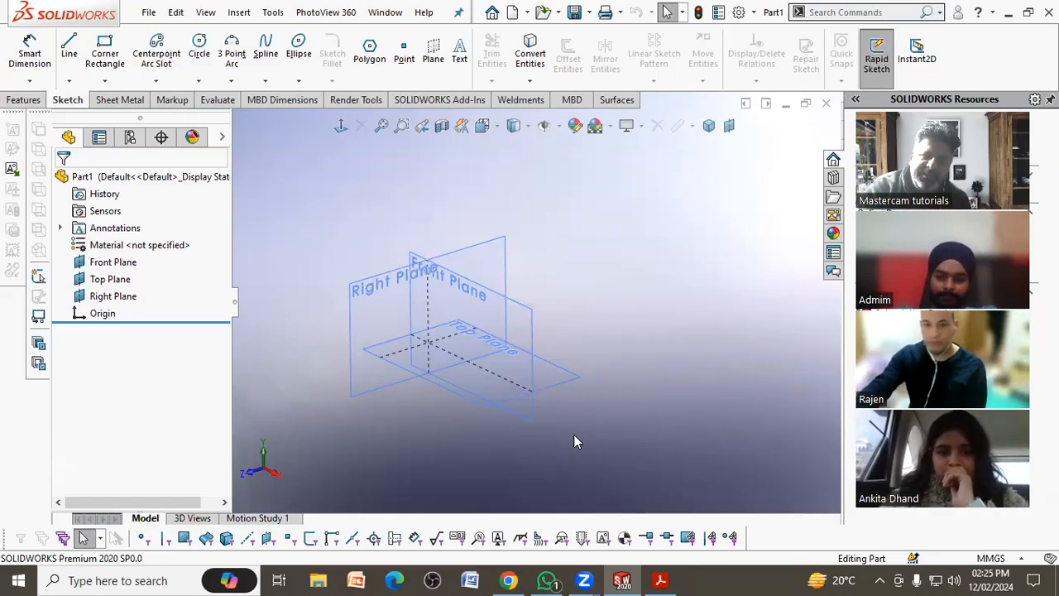
# Step: Hide the Right Plane, Top Plane and Front Plane in the new part
pyautogui.click(129, 264)
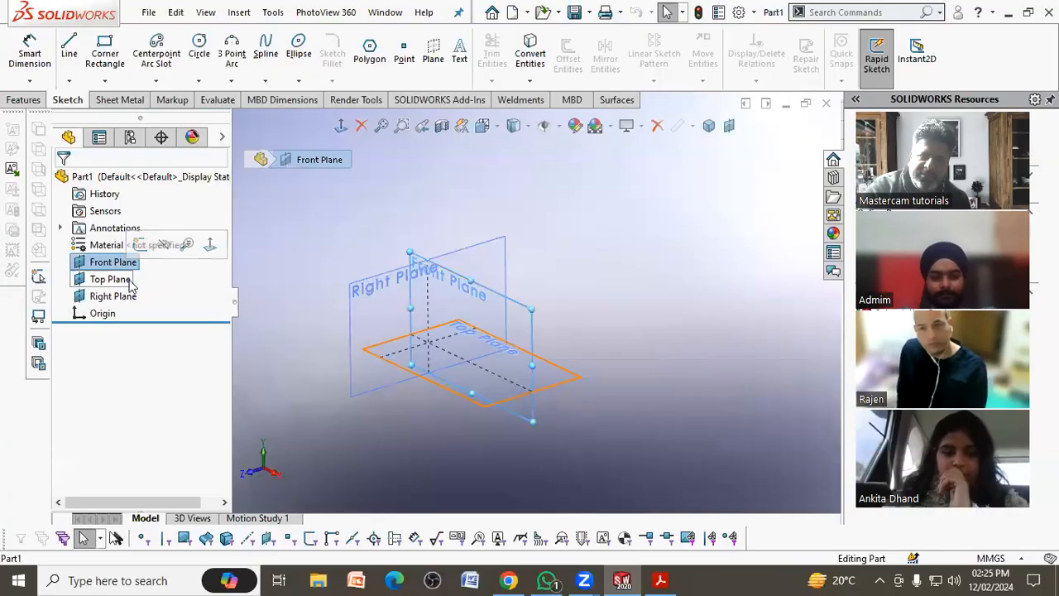
pyautogui.click(125, 282)
pyautogui.click(128, 296)
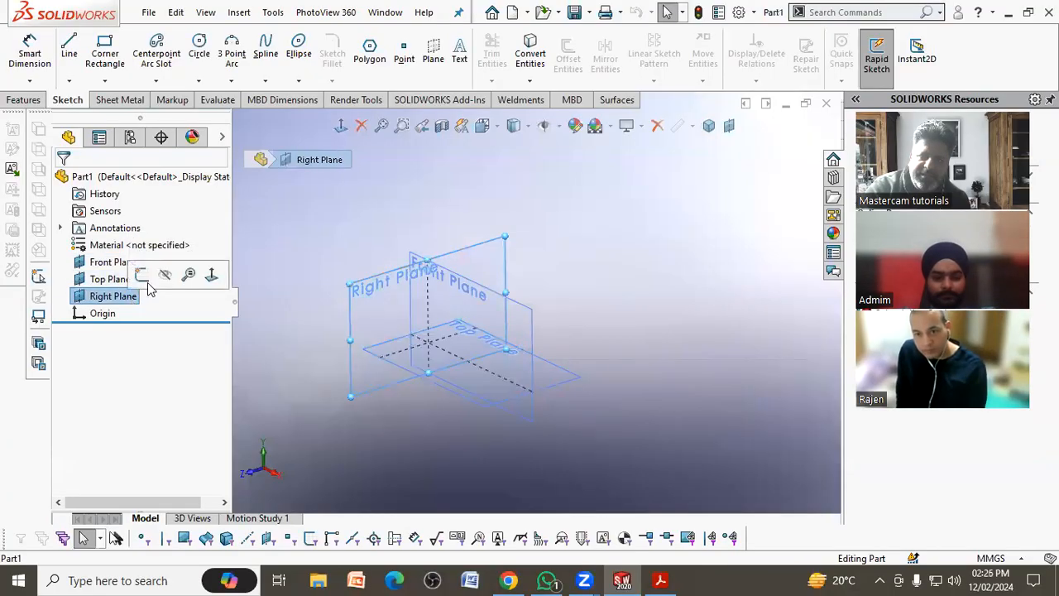
pyautogui.click(164, 276)
pyautogui.click(124, 279)
pyautogui.click(164, 259)
pyautogui.click(131, 263)
pyautogui.click(165, 245)
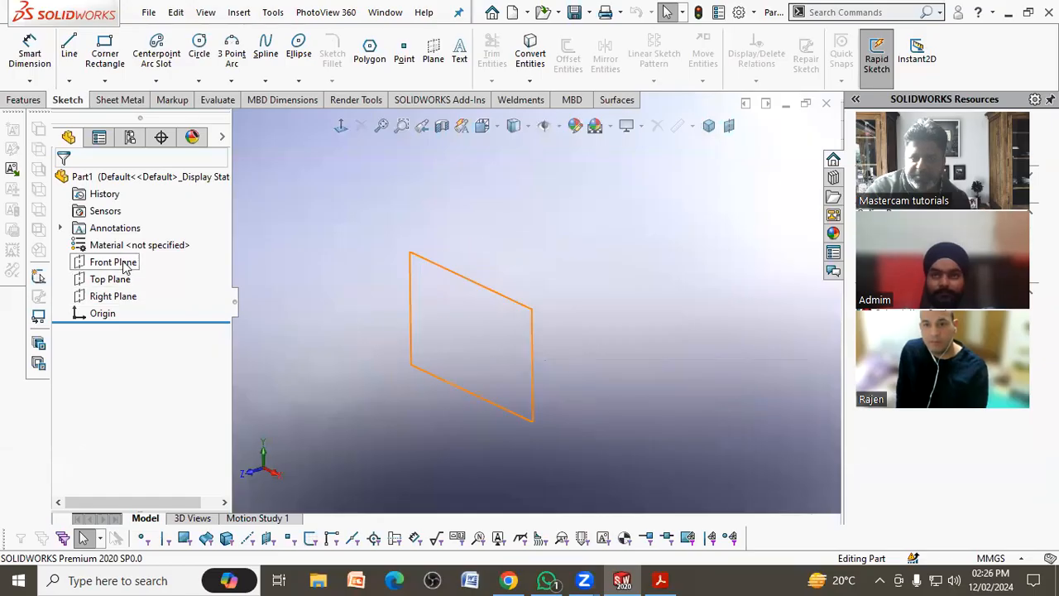
# Step: Show the Front Plane and hide it again
pyautogui.click(116, 279)
pyautogui.click(124, 295)
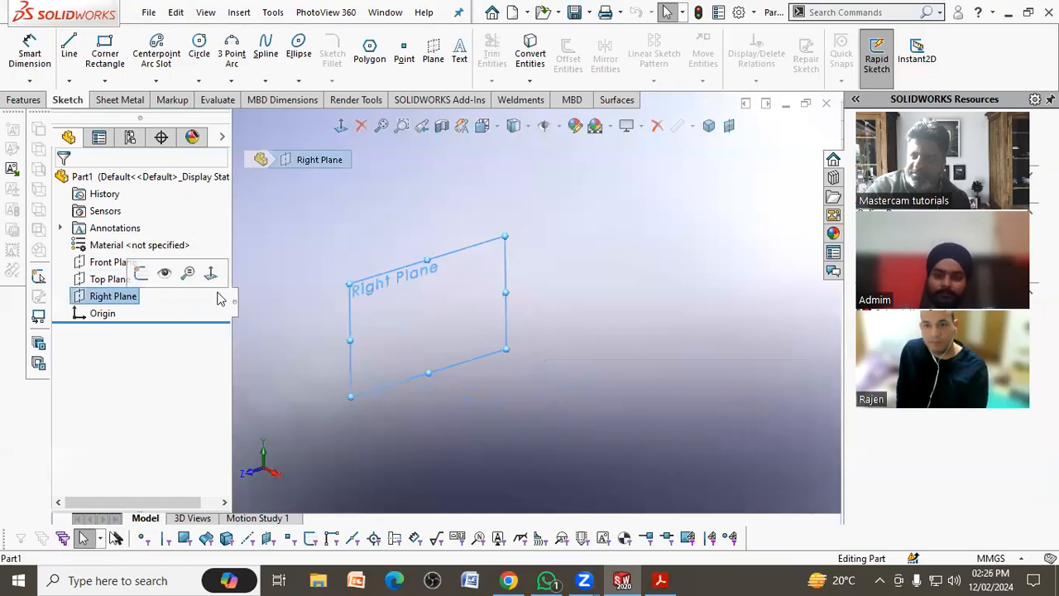
pyautogui.click(321, 315)
pyautogui.click(114, 262)
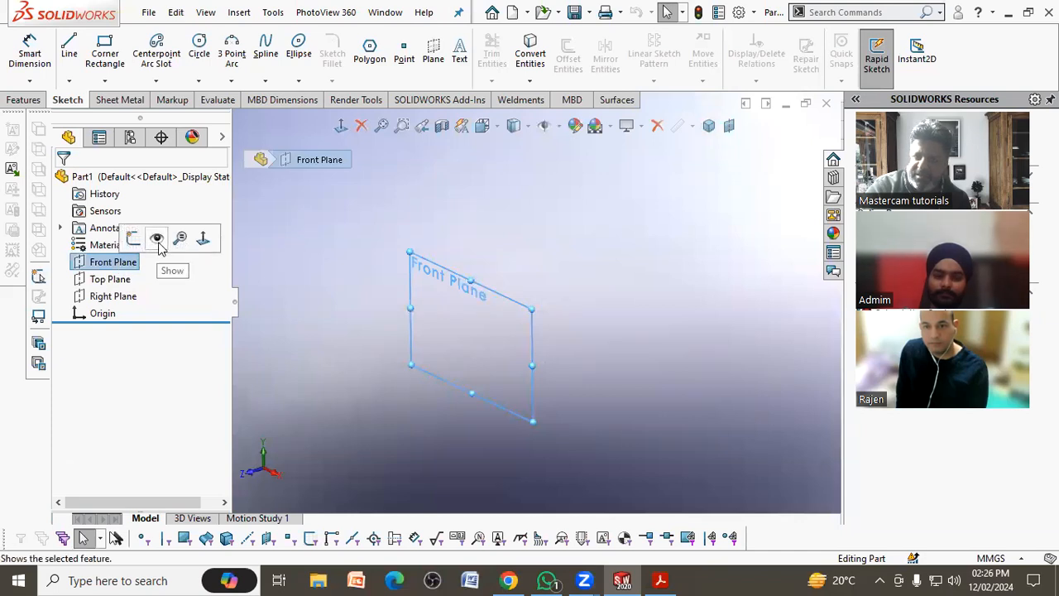
pyautogui.click(157, 238)
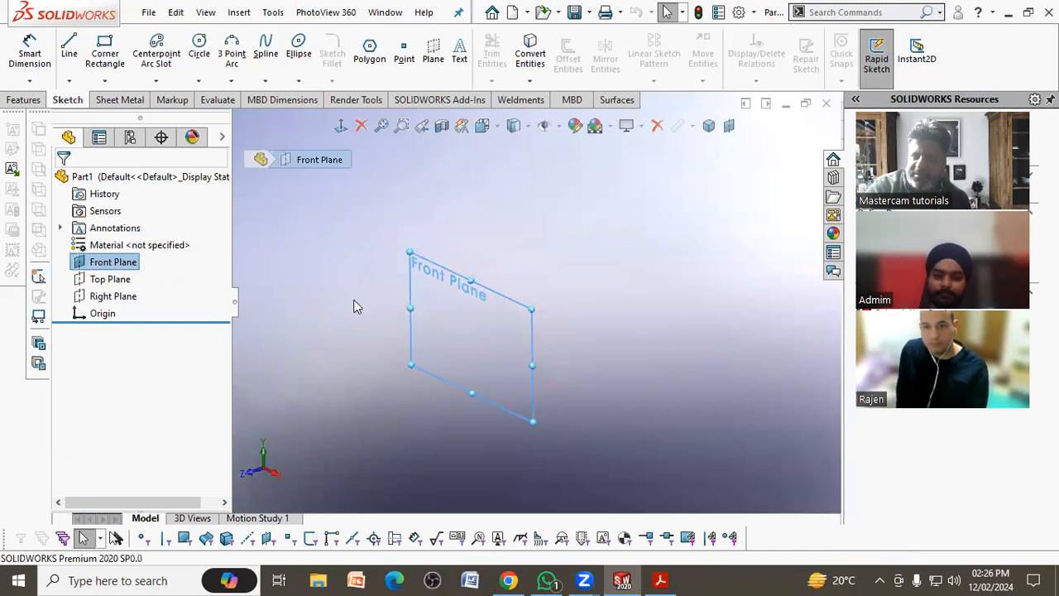
pyautogui.click(355, 303)
pyautogui.click(124, 262)
pyautogui.click(159, 239)
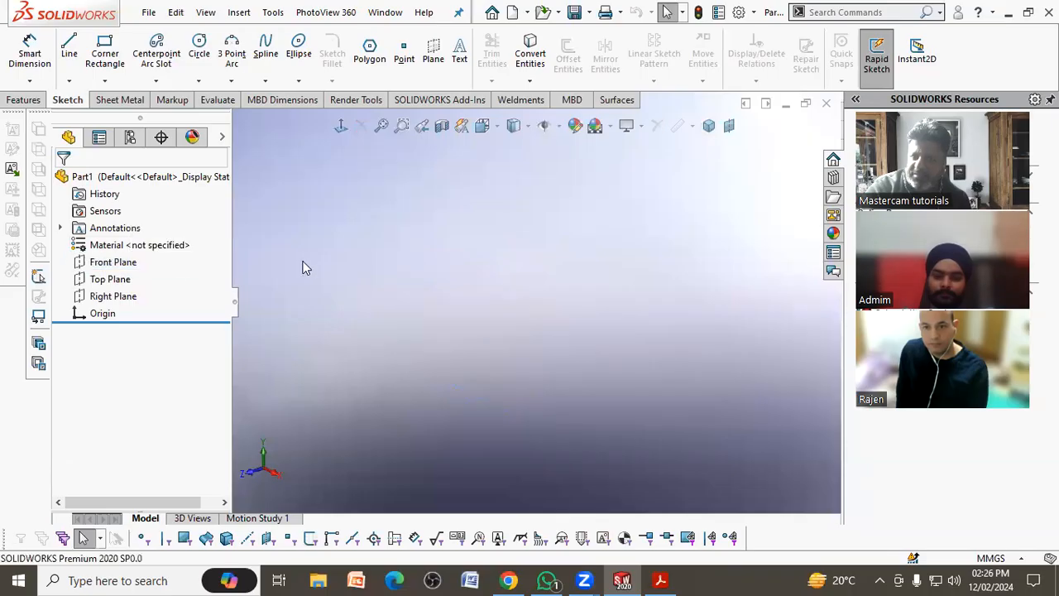
# Step: Show the Top Plane and hide it again
pyautogui.click(110, 279)
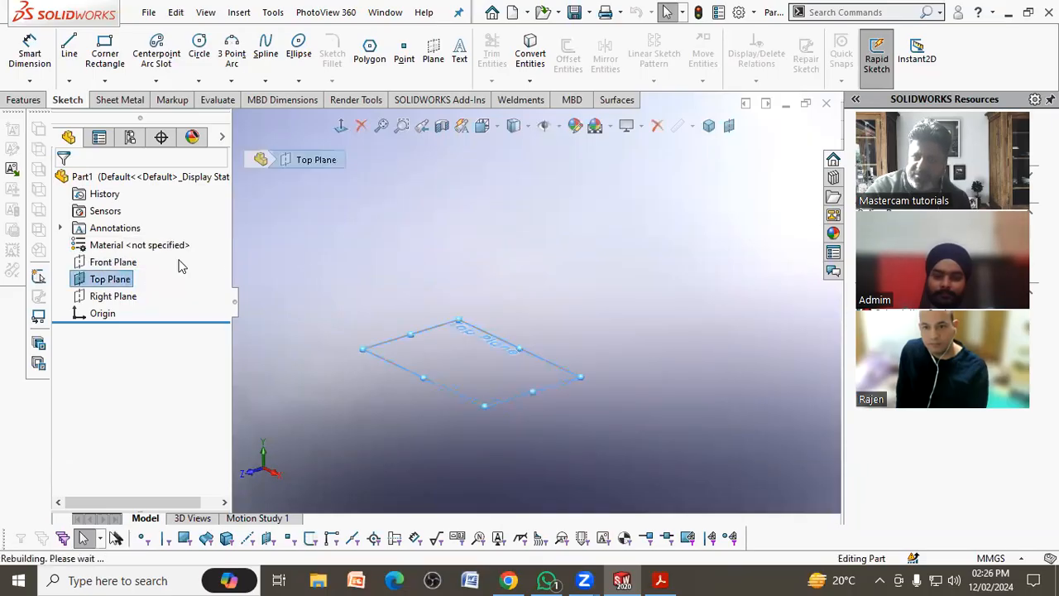
pyautogui.click(301, 266)
pyautogui.click(132, 279)
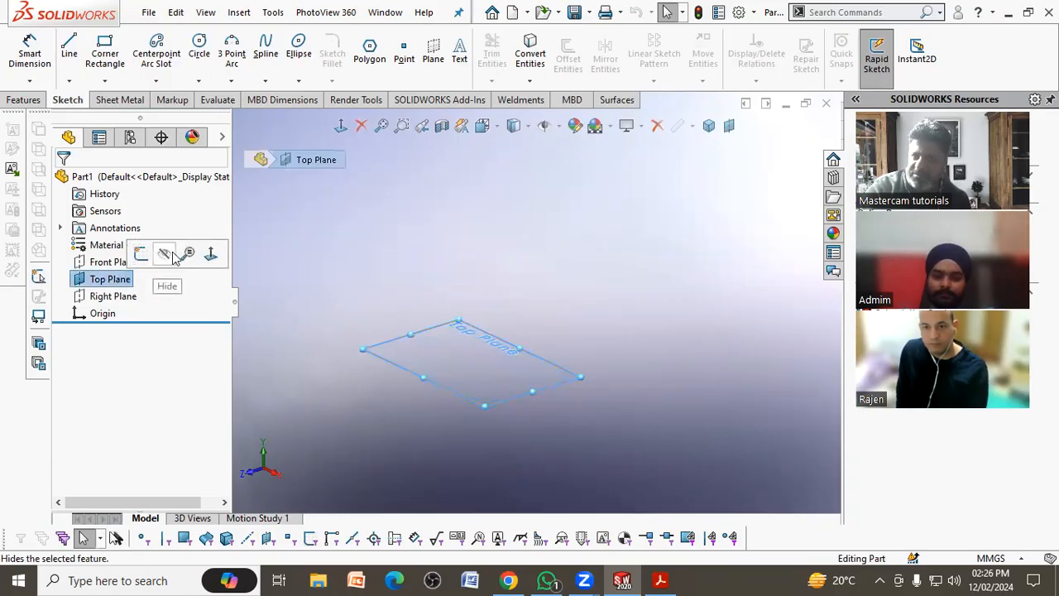
pyautogui.click(162, 256)
# Step: Show the Right Plane and hide it again
pyautogui.click(113, 297)
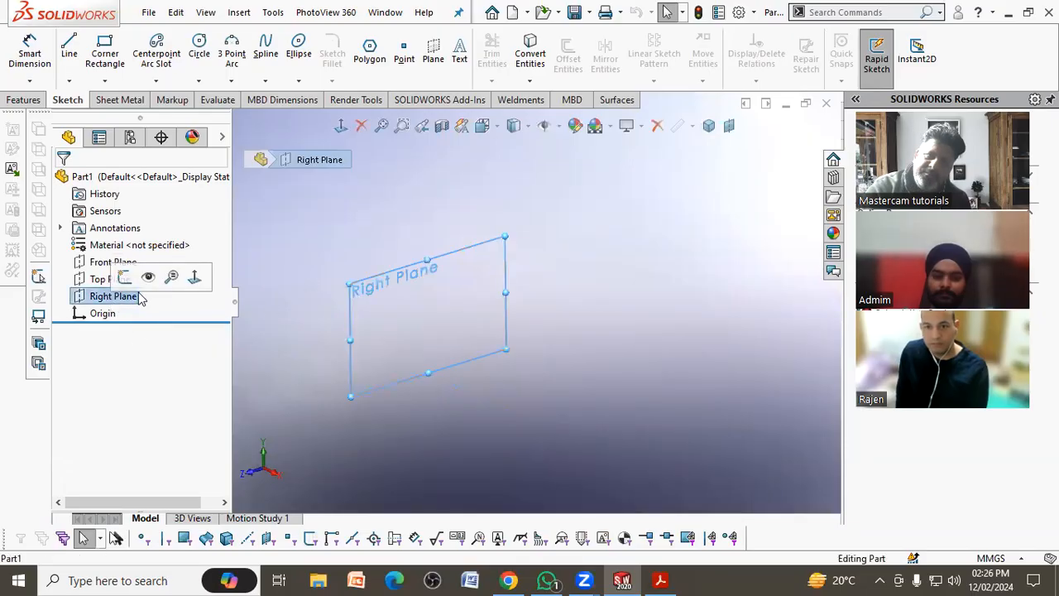
pyautogui.click(149, 286)
pyautogui.click(330, 287)
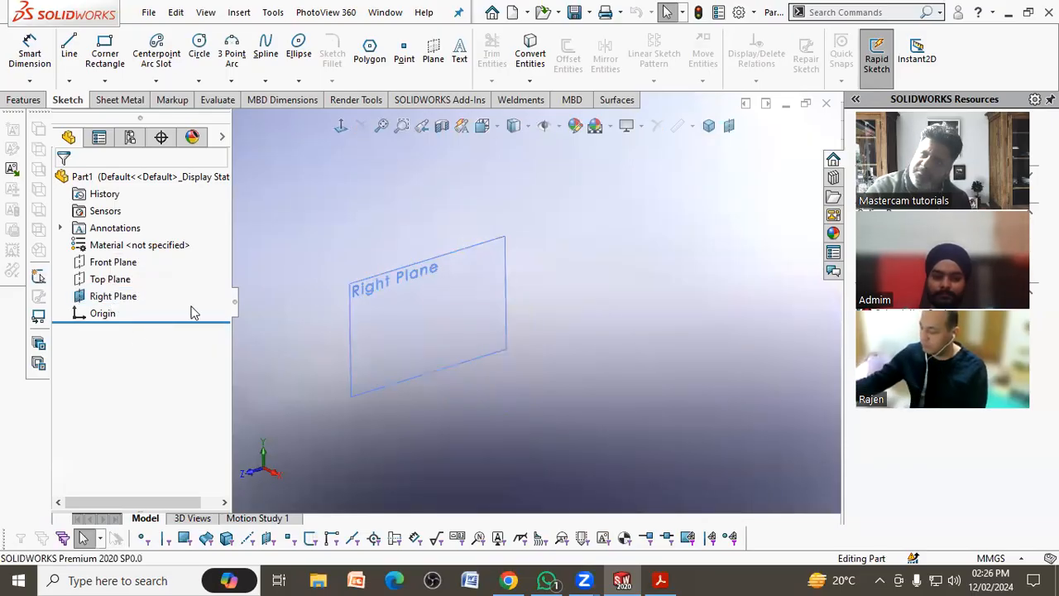
pyautogui.click(120, 297)
pyautogui.click(160, 274)
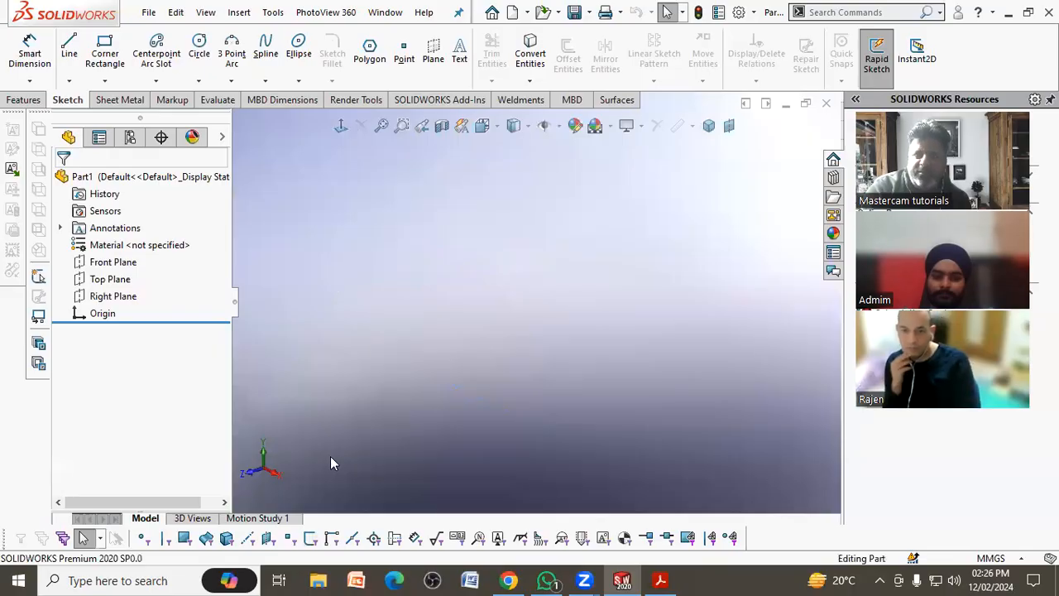
# Step: Open the recent document Original Press Assembly, declining to locate its missing Toolbox components
pyautogui.click(149, 12)
pyautogui.moveTo(189, 73)
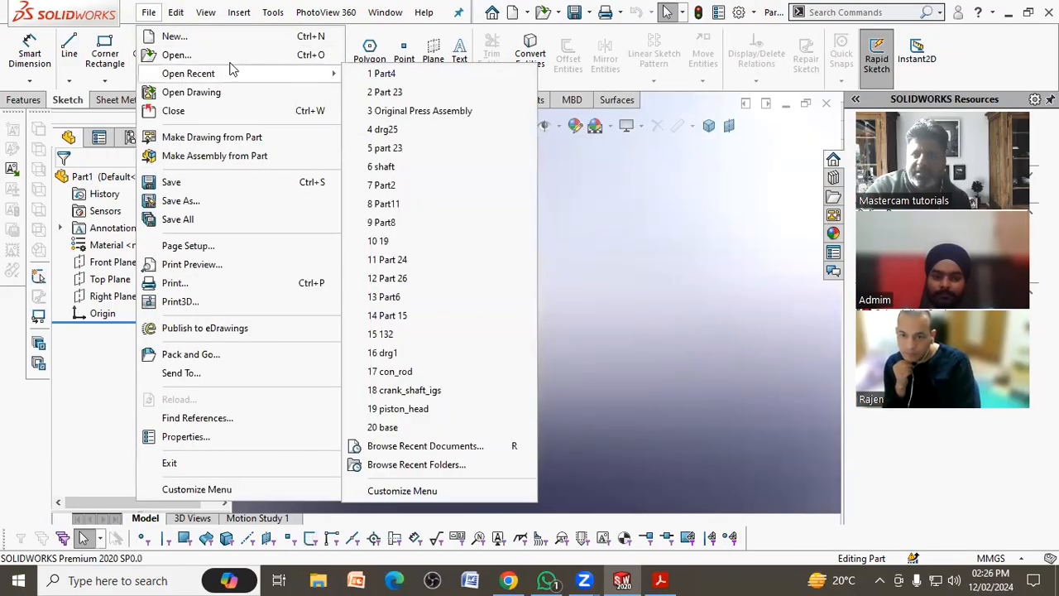
pyautogui.moveTo(411, 112)
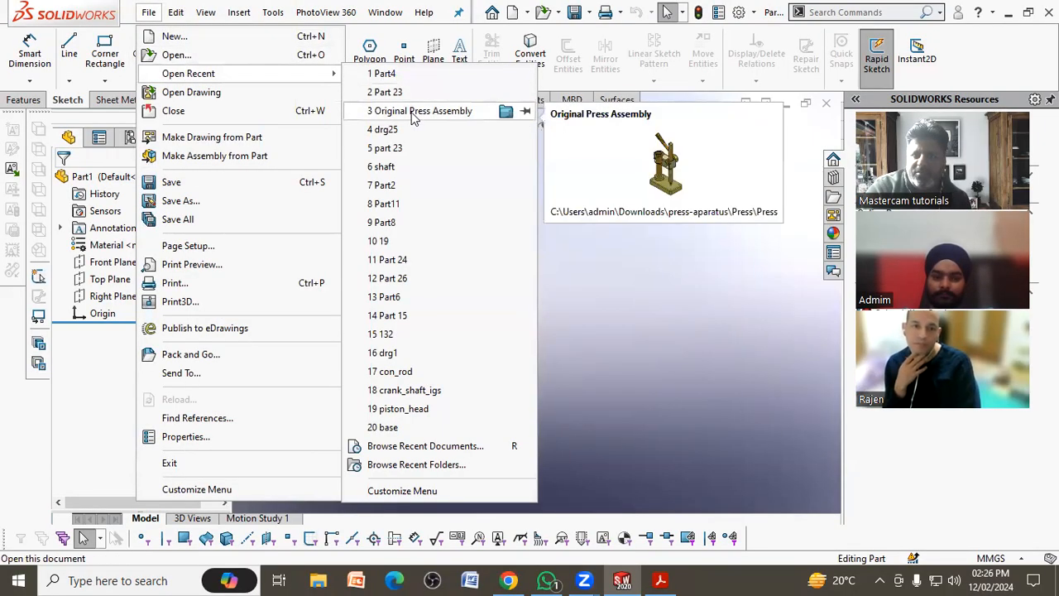
pyautogui.moveTo(403, 187)
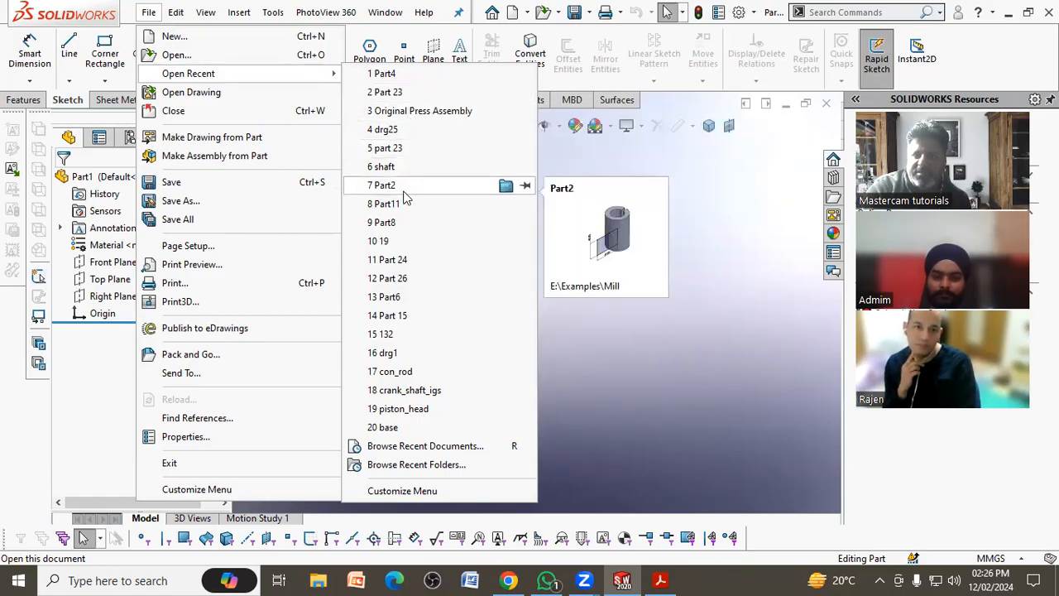
pyautogui.click(406, 117)
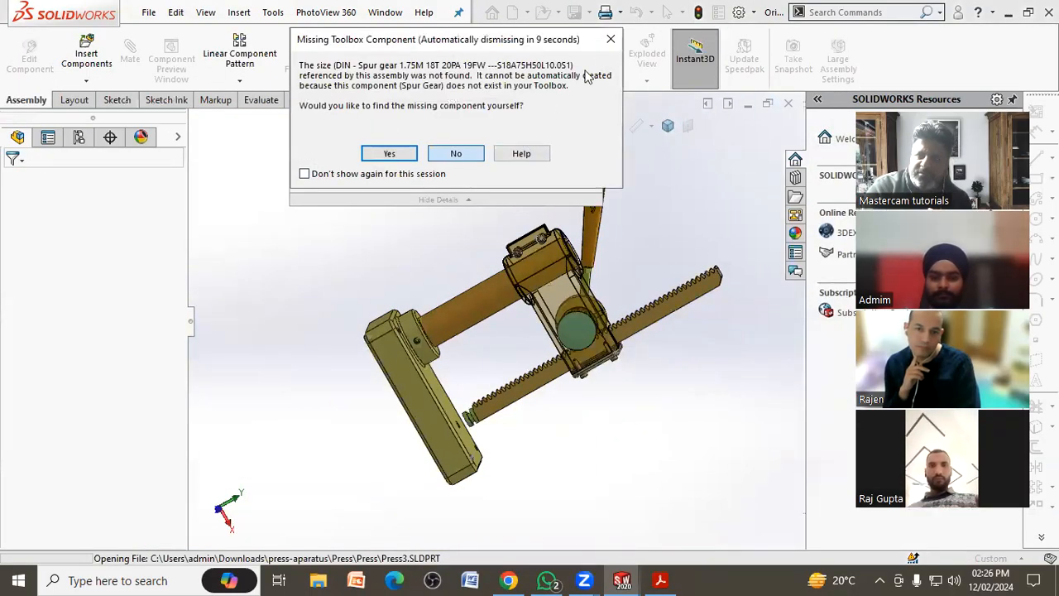
pyautogui.click(476, 157)
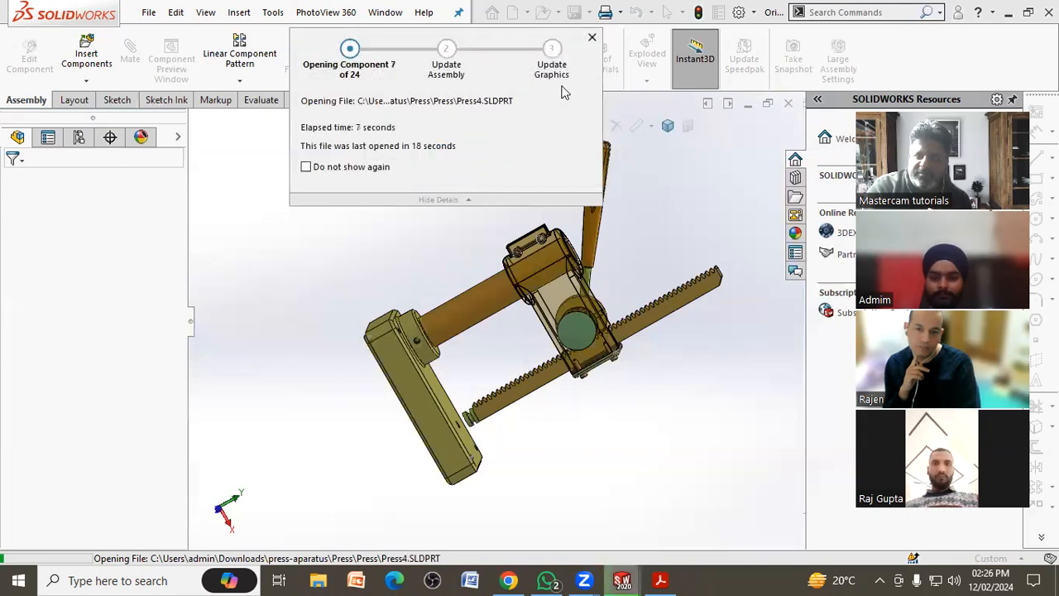
pyautogui.click(456, 155)
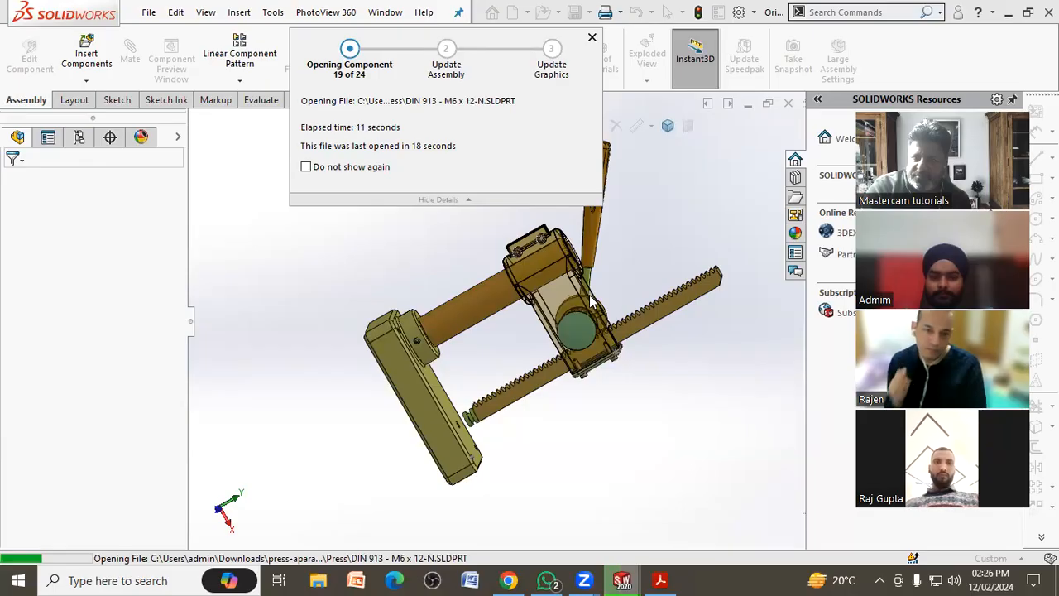
pyautogui.click(454, 155)
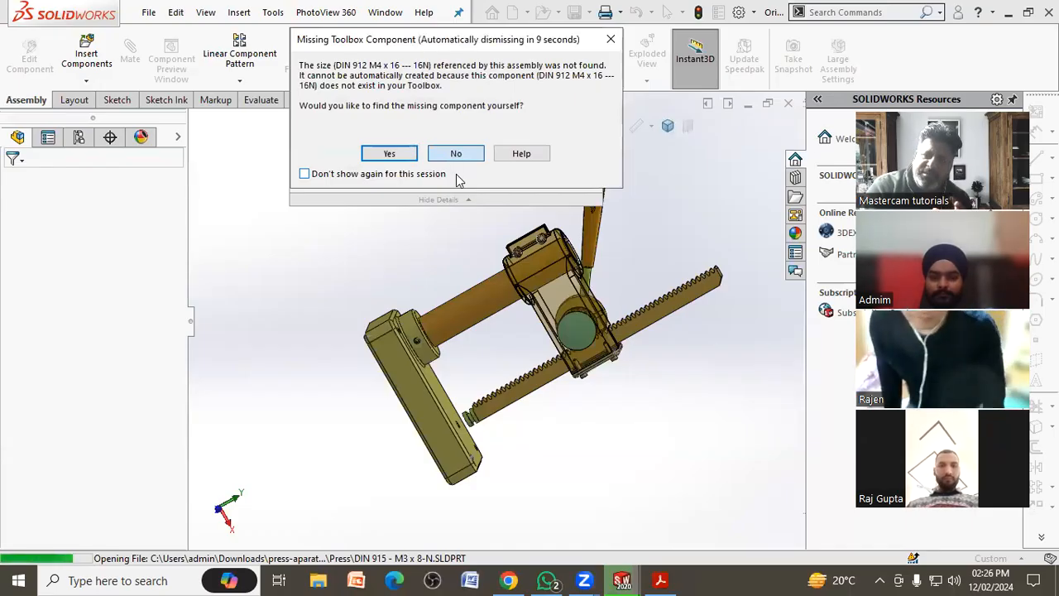
pyautogui.click(456, 154)
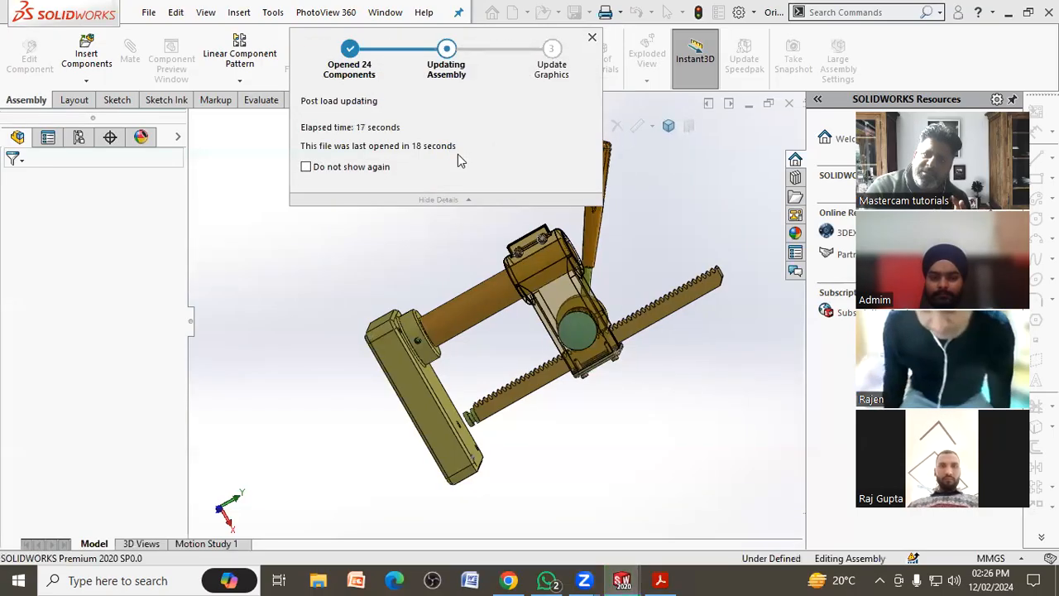
# Step: Examine the press assembly from an upright angle, try moving its lever hub, and clear the selection
pyautogui.click(792, 216)
pyautogui.moveTo(702, 303); pyautogui.dragTo(515, 279, button='middle')
pyautogui.moveTo(543, 283); pyautogui.dragTo(592, 268)
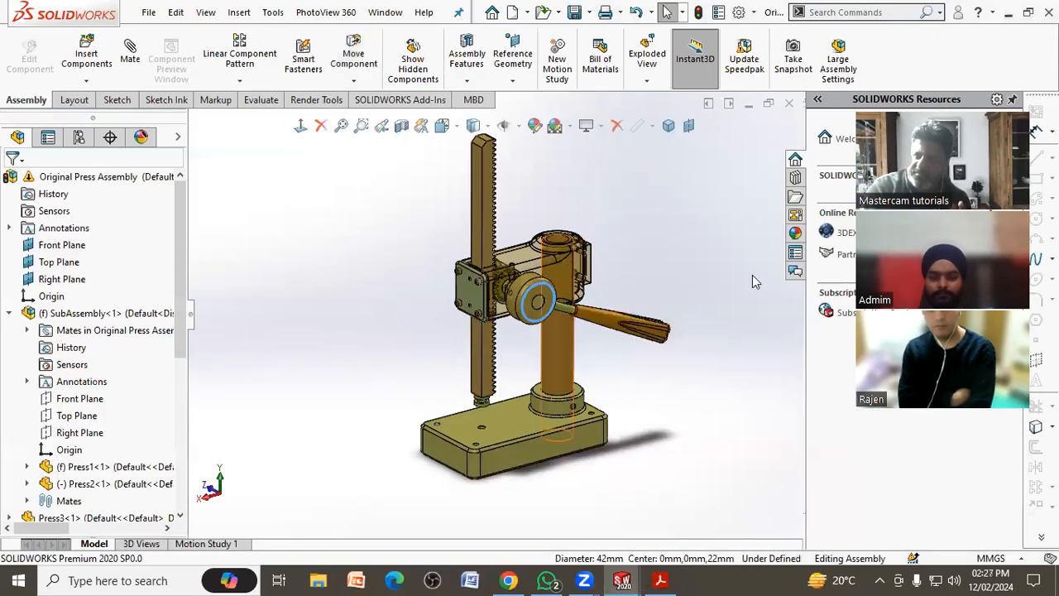
pyautogui.click(633, 417)
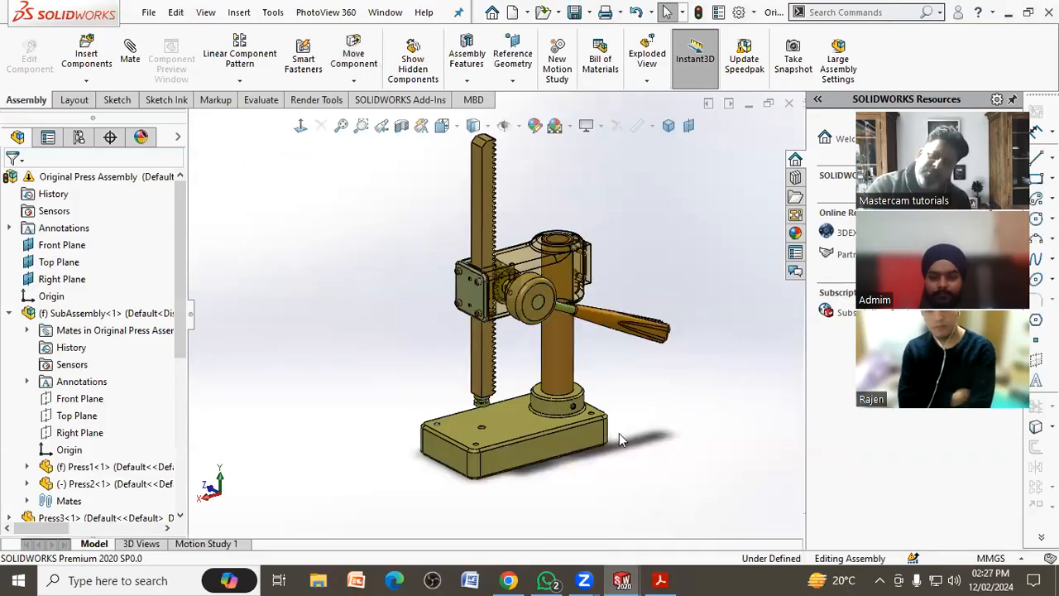
# Step: Glance at the plate drawing in 2d.pdf, and make the press assembly's vertical round column transparent
pyautogui.click(661, 580)
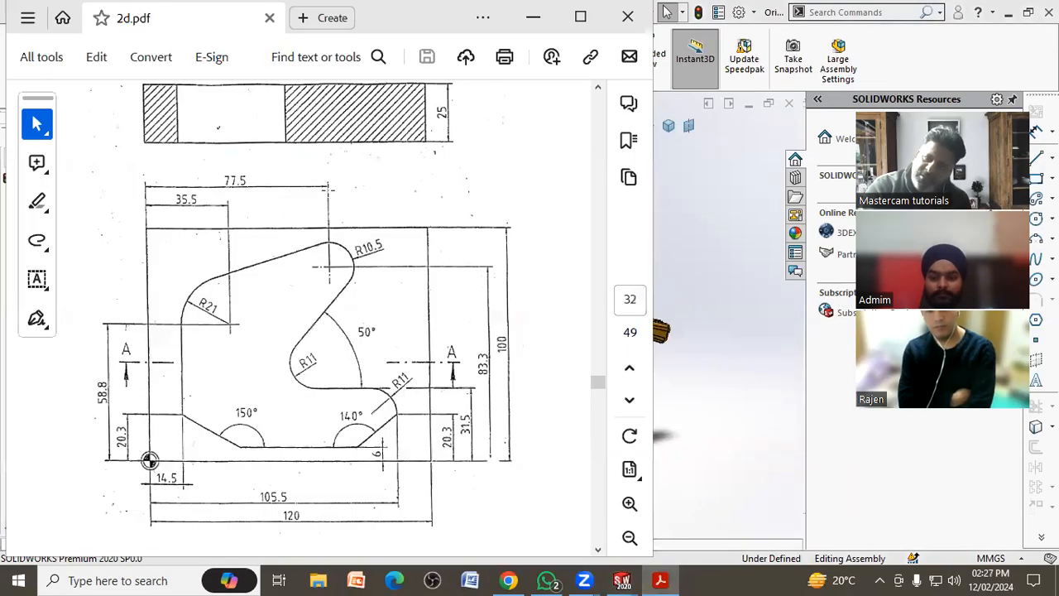
pyautogui.click(703, 388)
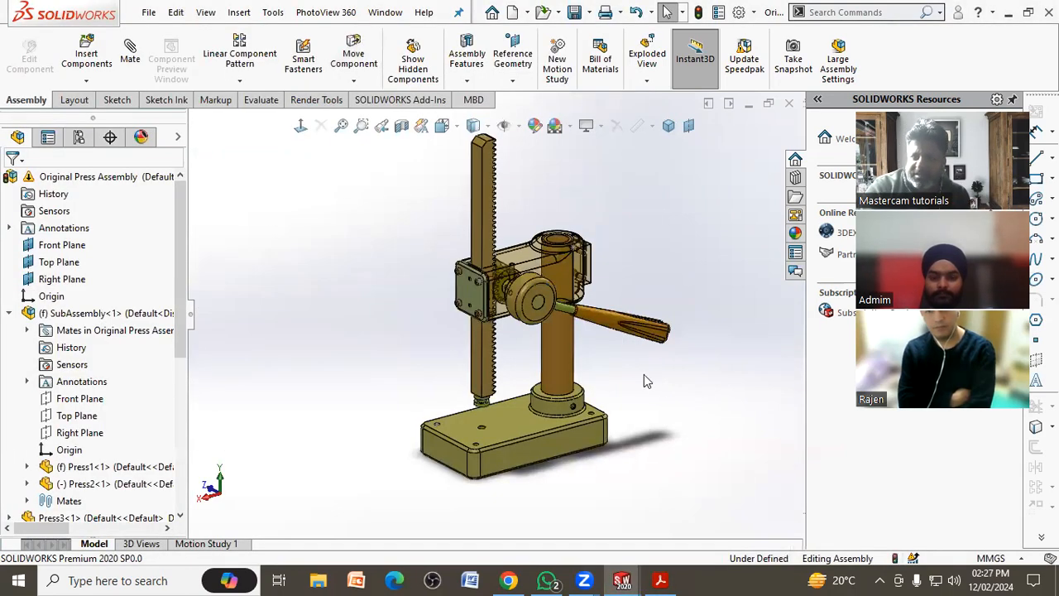
pyautogui.click(552, 268)
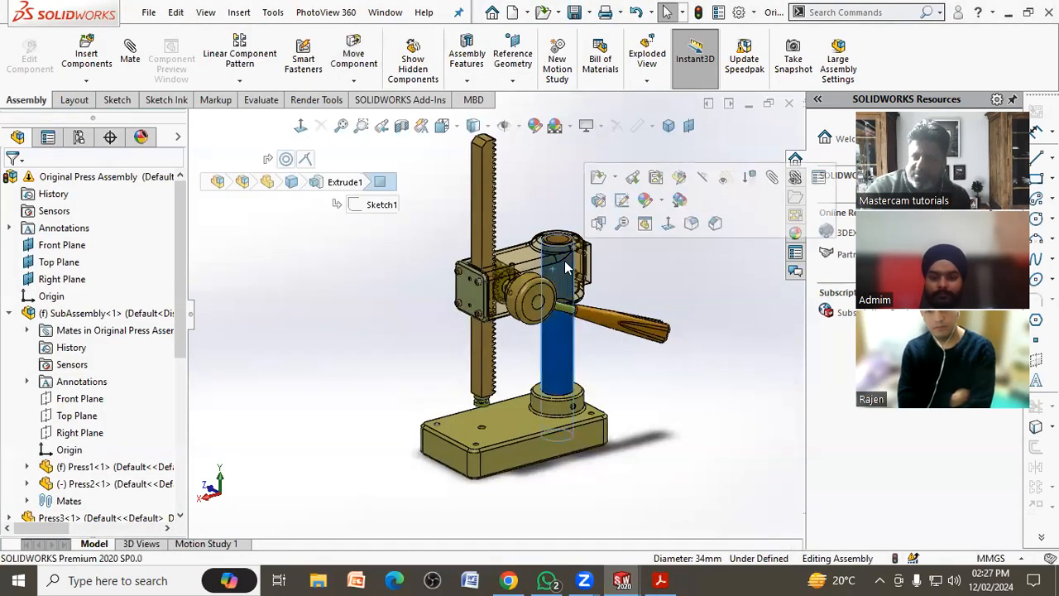
pyautogui.click(721, 177)
pyautogui.click(662, 245)
pyautogui.moveTo(626, 255); pyautogui.dragTo(670, 269, button='middle')
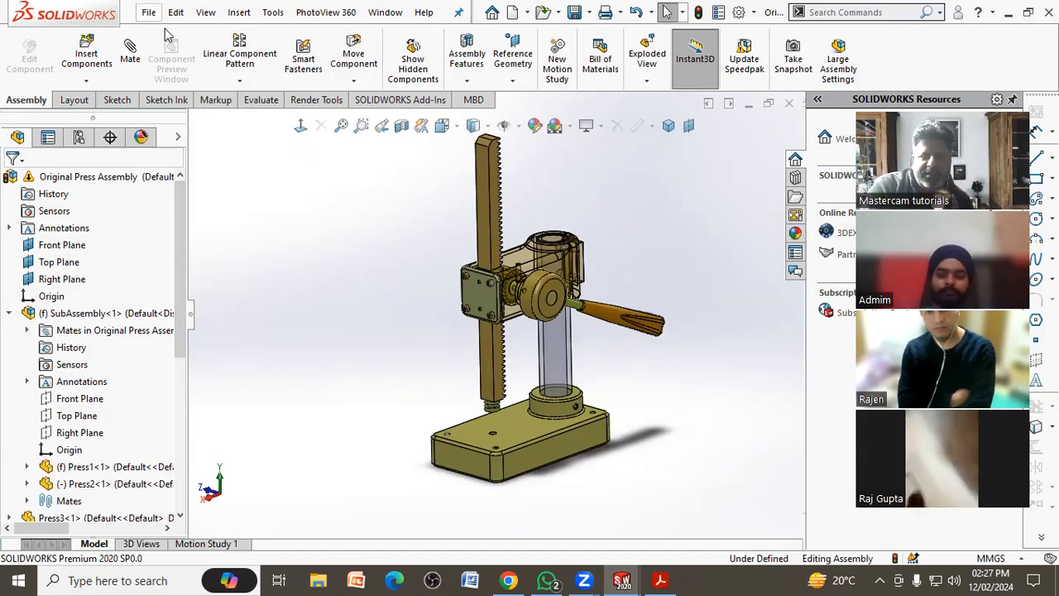
# Step: Create a new part document
pyautogui.click(150, 12)
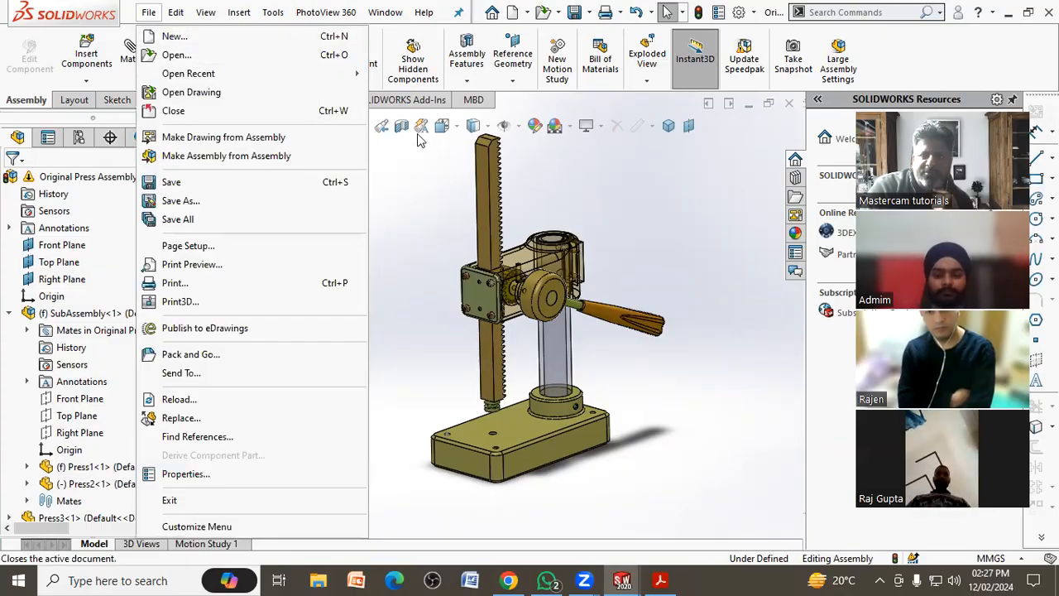
pyautogui.click(176, 38)
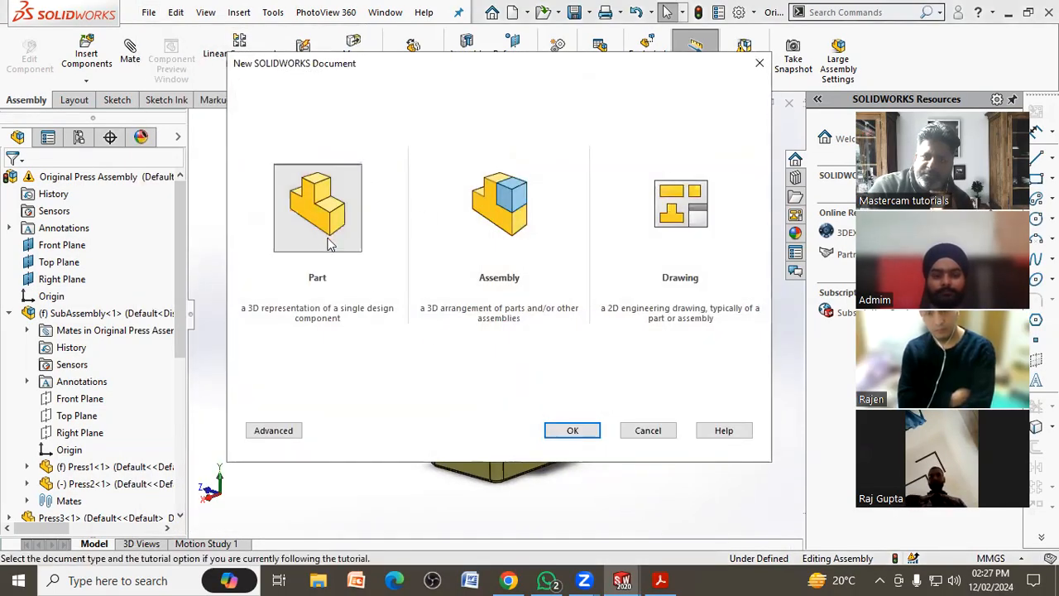
pyautogui.click(574, 430)
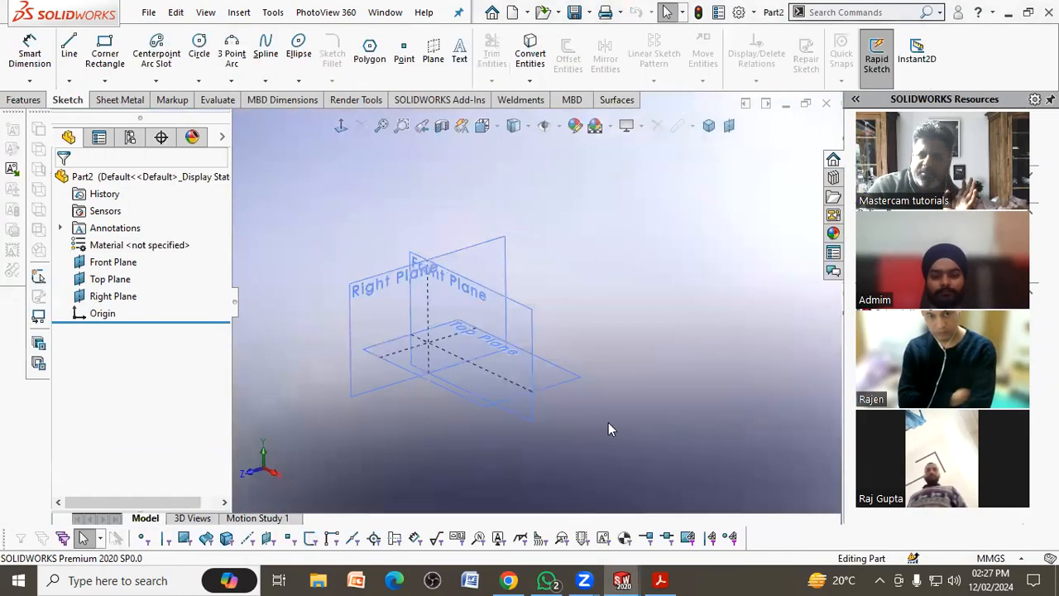
# Step: Hide the Front, Top and Right planes in the new part
pyautogui.click(128, 262)
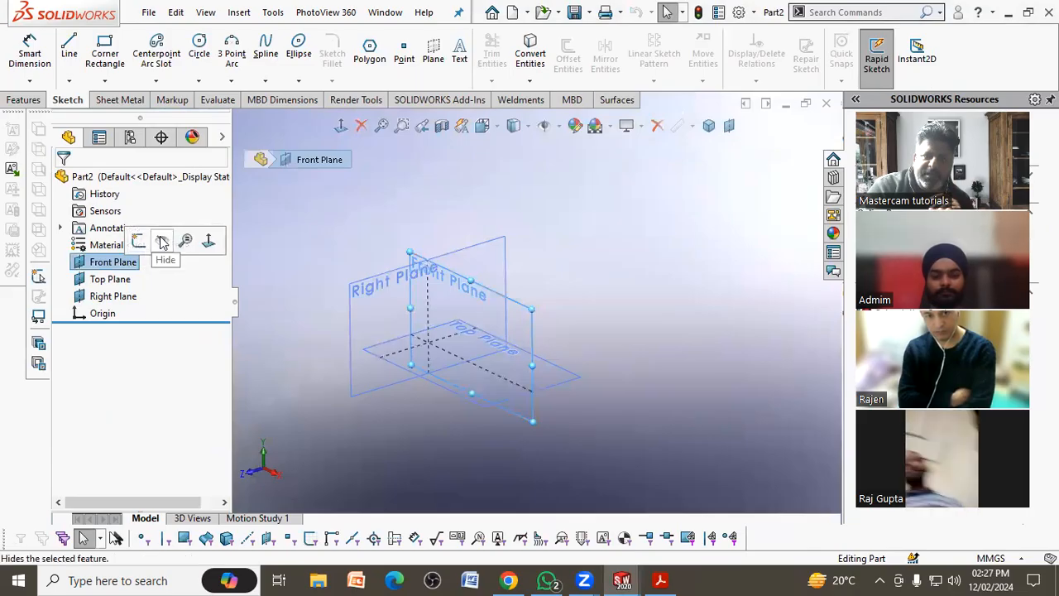
pyautogui.click(163, 241)
pyautogui.click(112, 279)
pyautogui.click(120, 296)
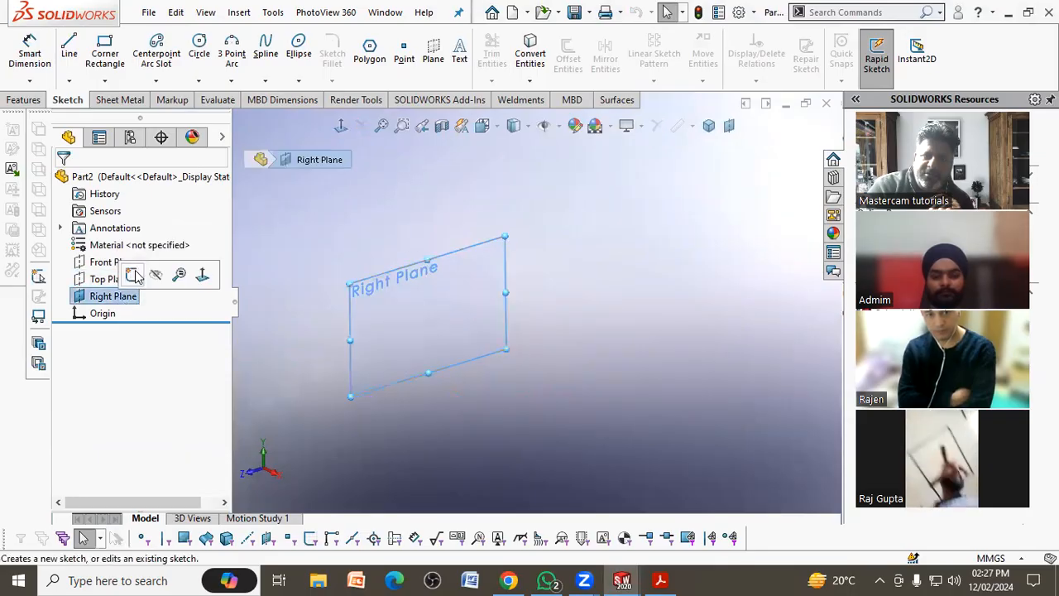
pyautogui.click(157, 278)
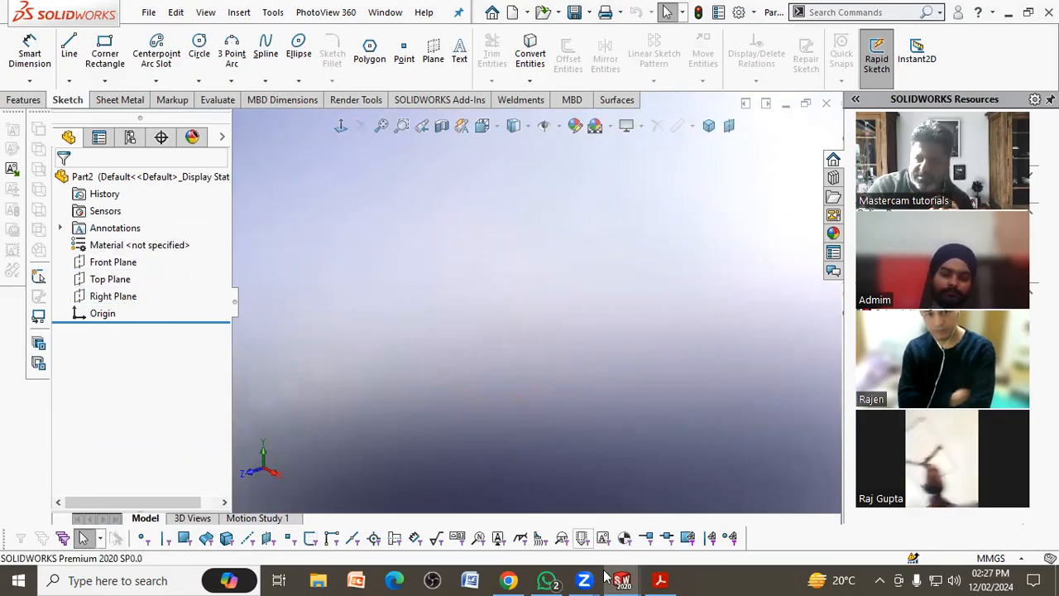
# Step: Check the plate's plan view in 2d.pdf and preview the Top Plane as its matching sketch plane
pyautogui.click(659, 580)
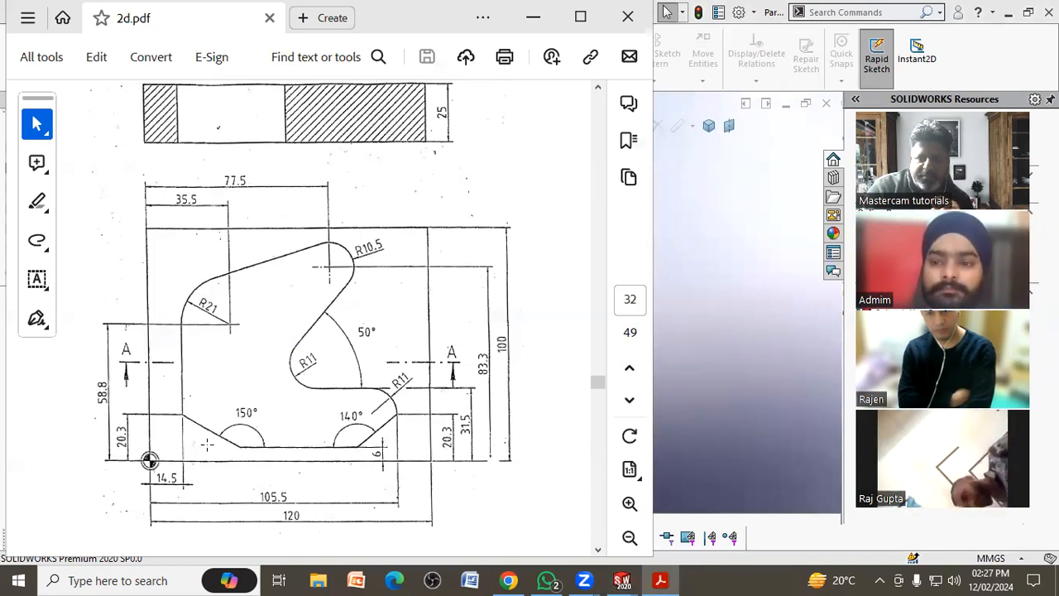
pyautogui.click(717, 332)
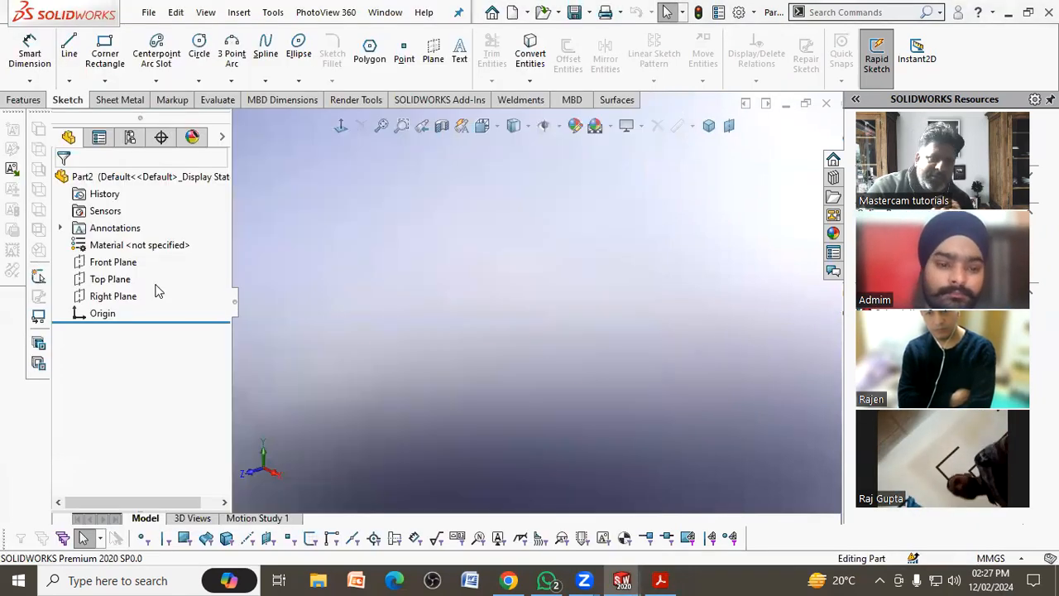
pyautogui.click(110, 282)
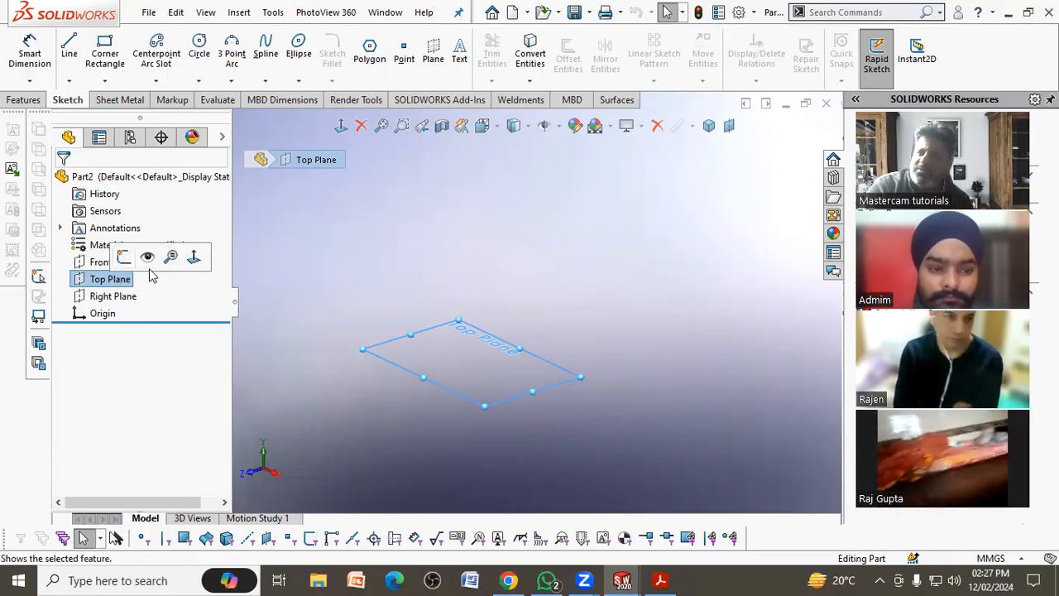
pyautogui.click(430, 274)
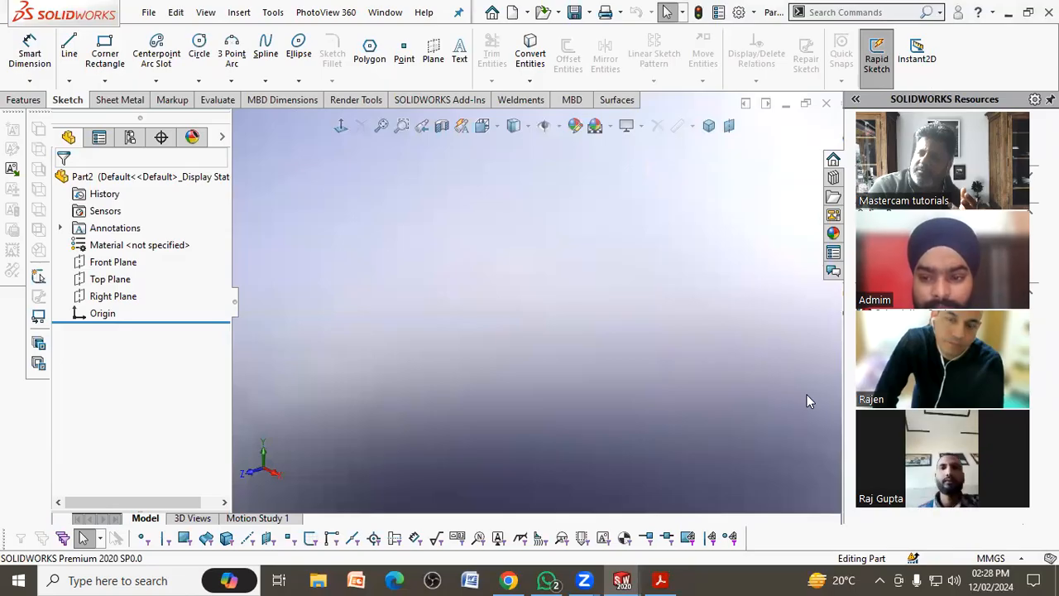
# Step: Start a new sketch on the Top Plane
pyautogui.click(111, 280)
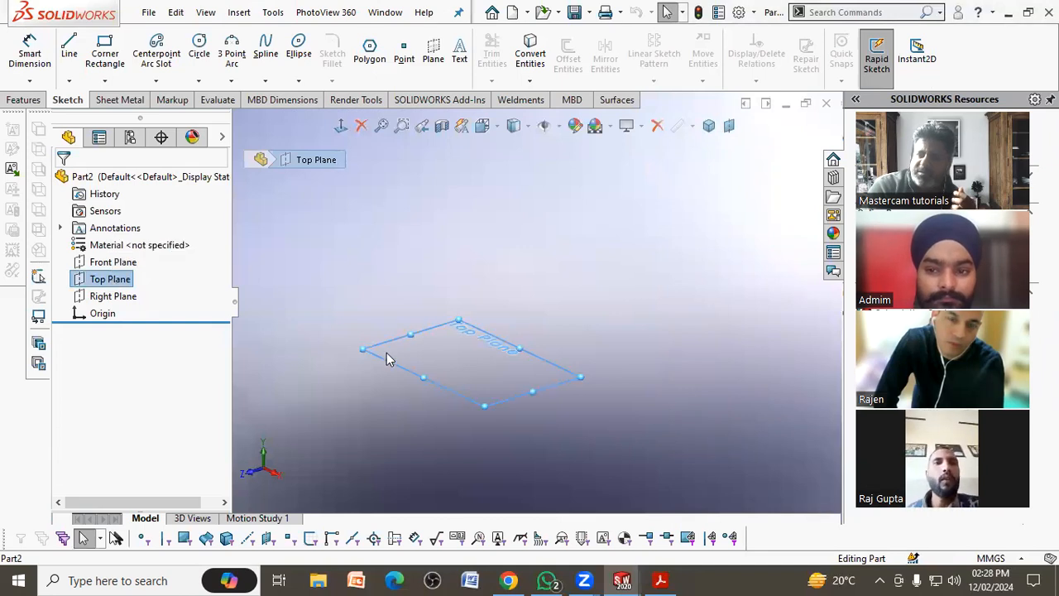
pyautogui.click(307, 345)
pyautogui.click(120, 280)
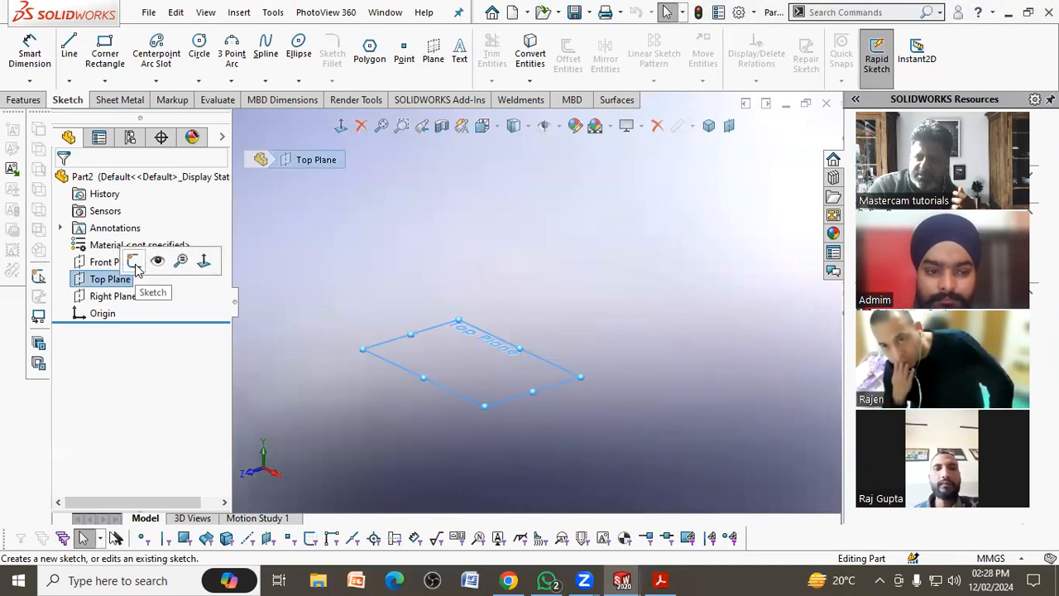
pyautogui.click(134, 263)
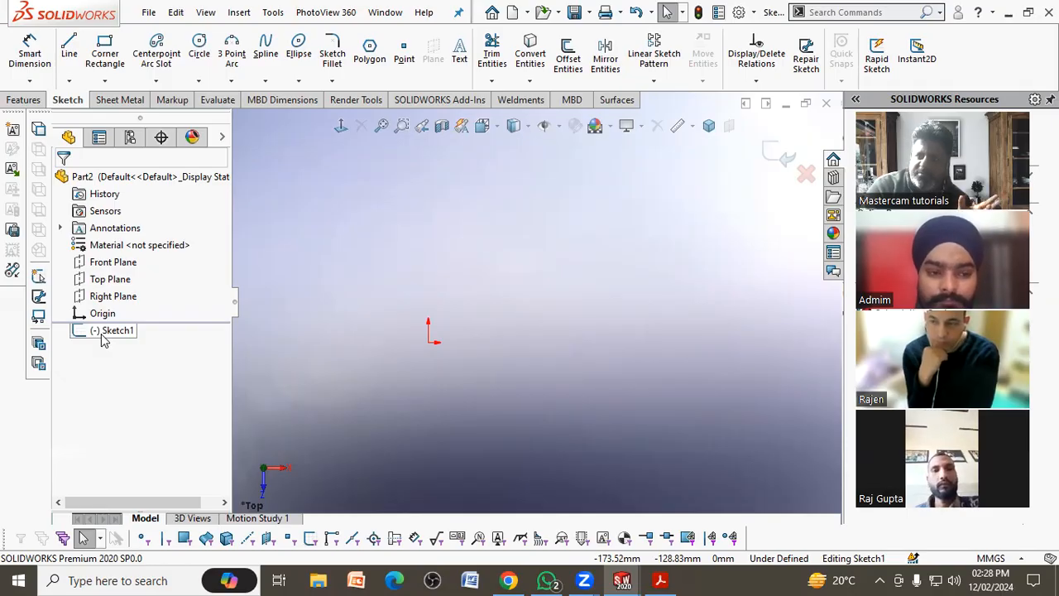
# Step: Mark the plate's outer 120 by 100 rectangle in the 2d.pdf drawing to identify the first profile
pyautogui.click(660, 580)
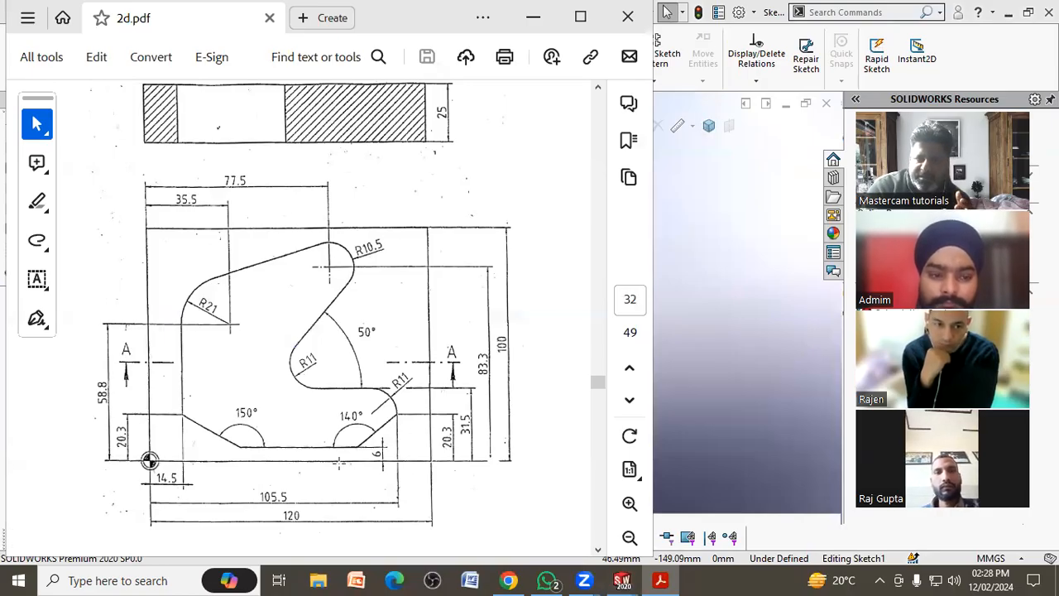
pyautogui.moveTo(149, 460)
pyautogui.mouseDown()
pyautogui.moveTo(398, 284)
pyautogui.moveTo(432, 230)
pyautogui.mouseUp()
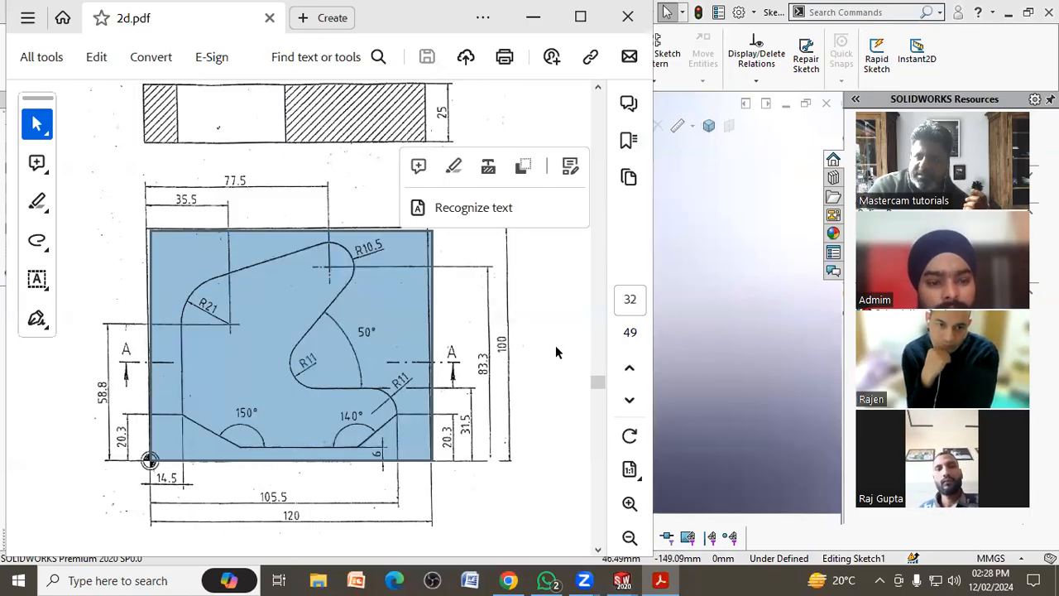
pyautogui.click(697, 315)
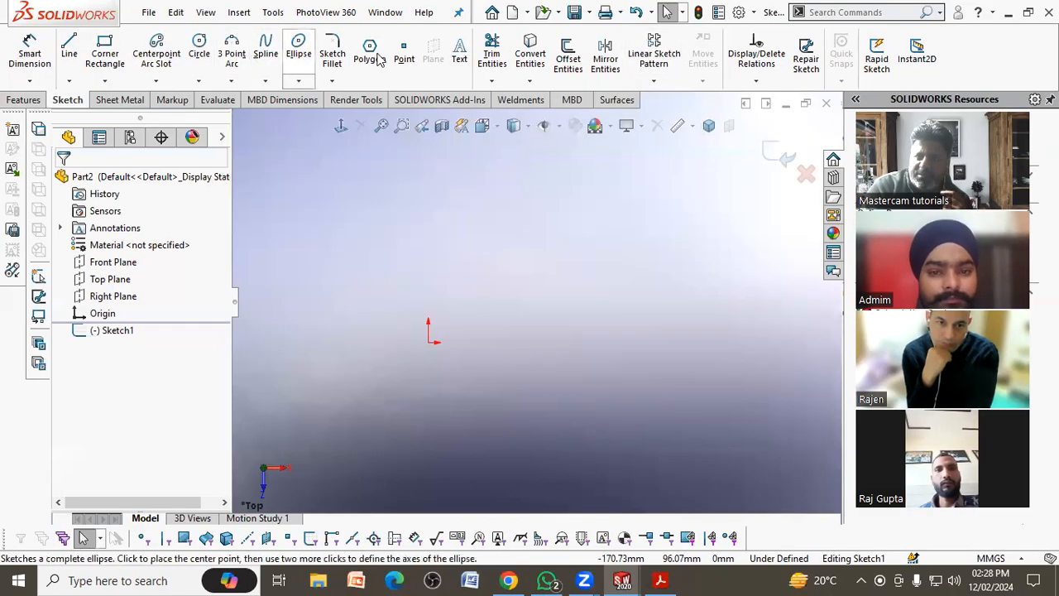
# Step: Compare the available feature commands with the sketch commands, finishing with the sketch commands shown
pyautogui.click(23, 100)
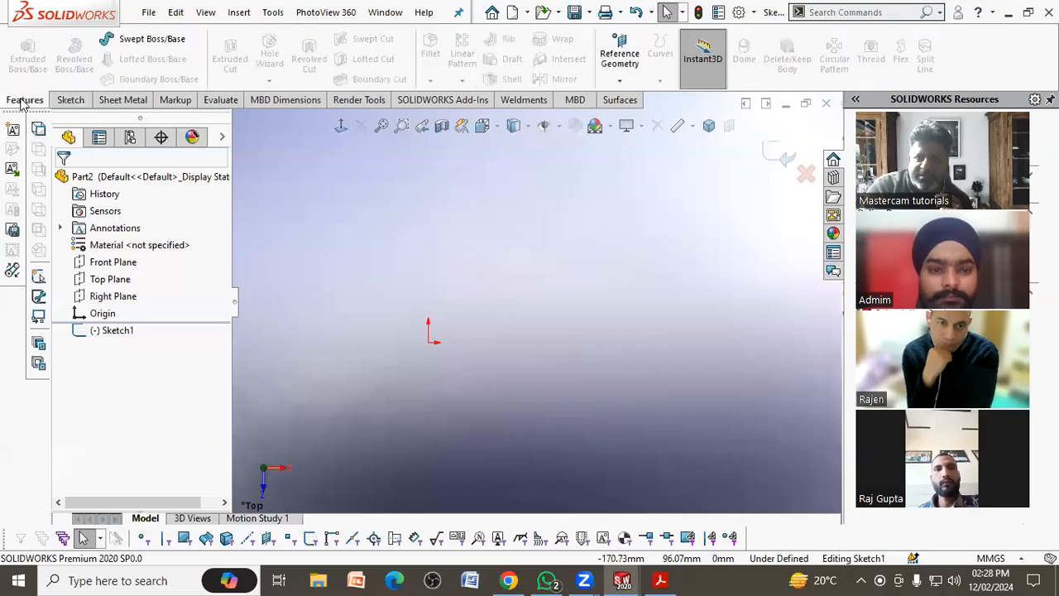
pyautogui.click(70, 100)
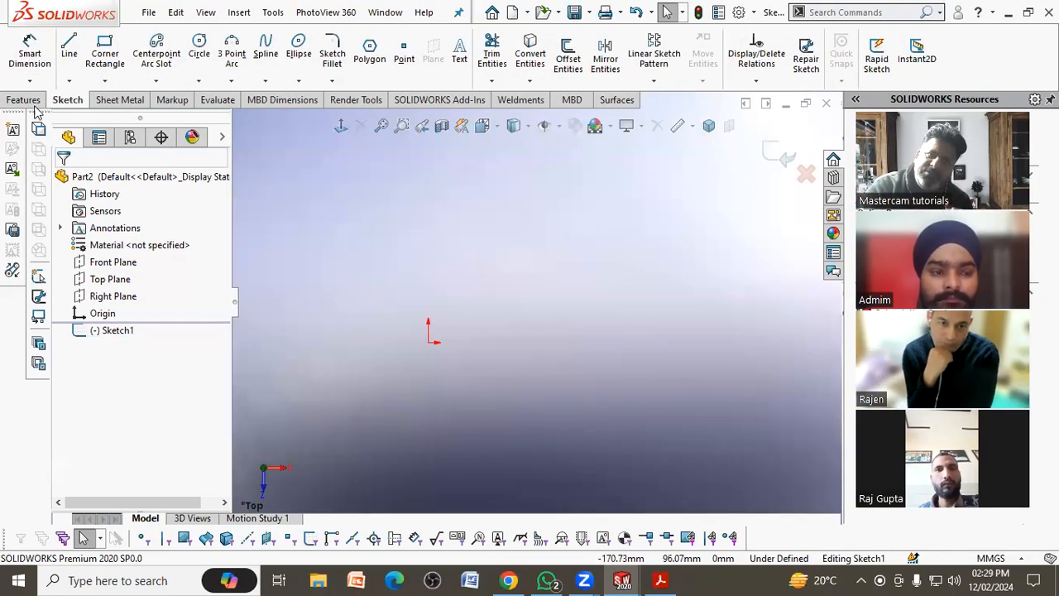
pyautogui.click(33, 103)
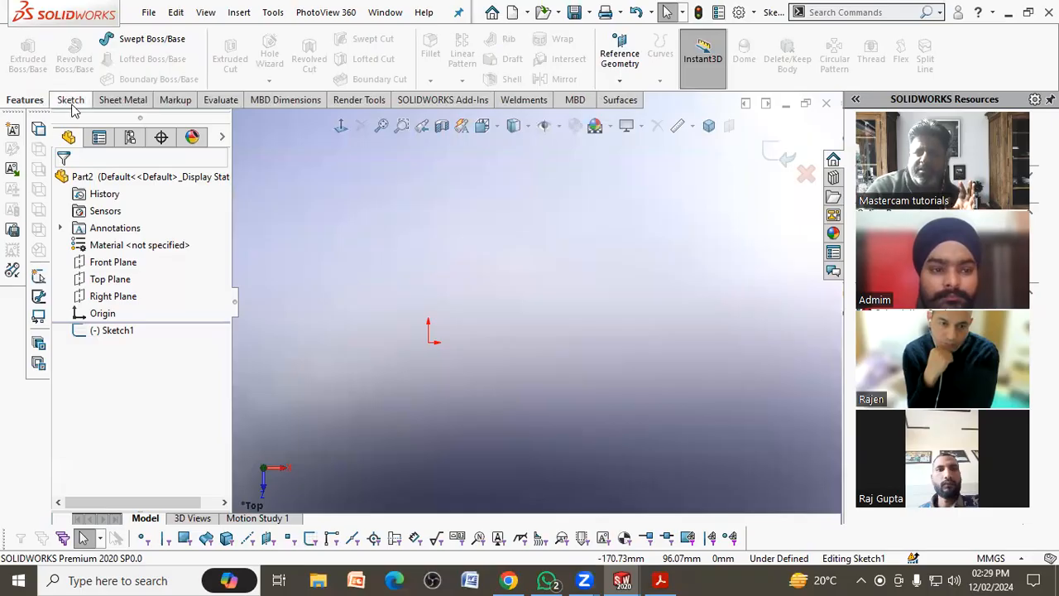
pyautogui.click(71, 103)
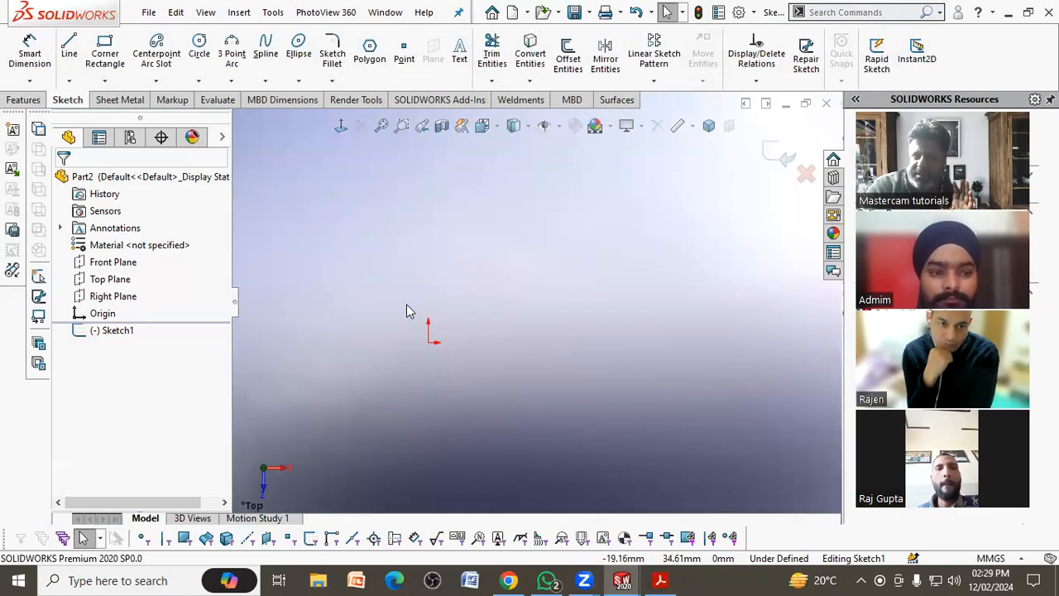
pyautogui.click(108, 53)
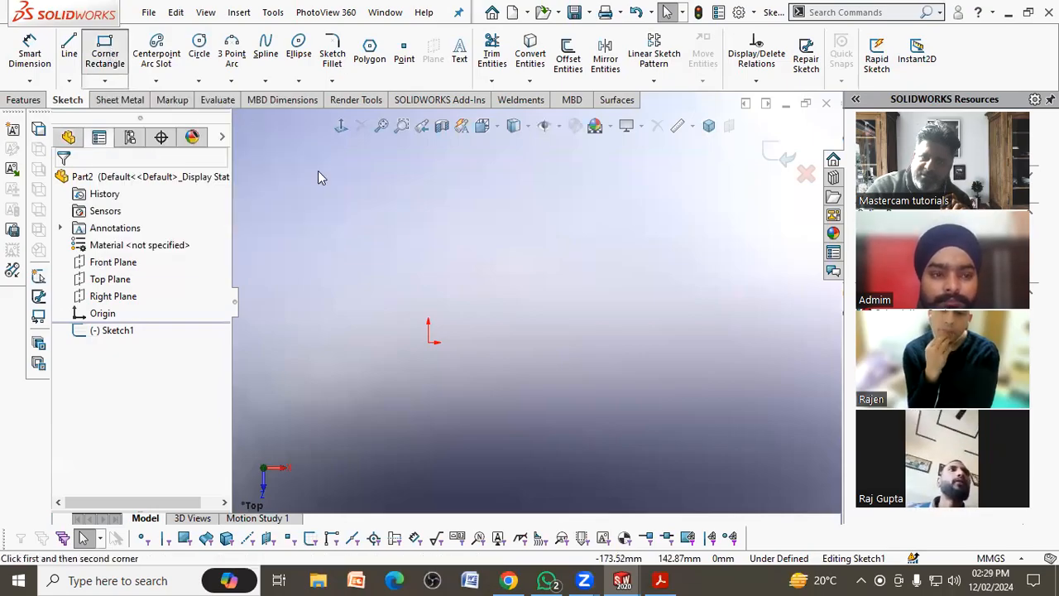
pyautogui.click(428, 341)
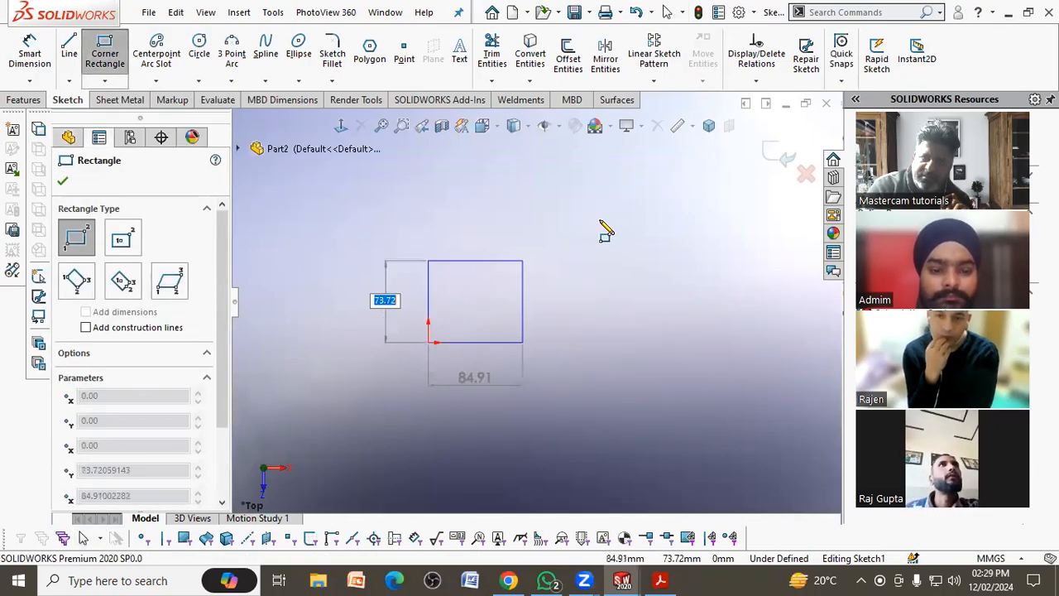
pyautogui.click(643, 196)
pyautogui.click(660, 580)
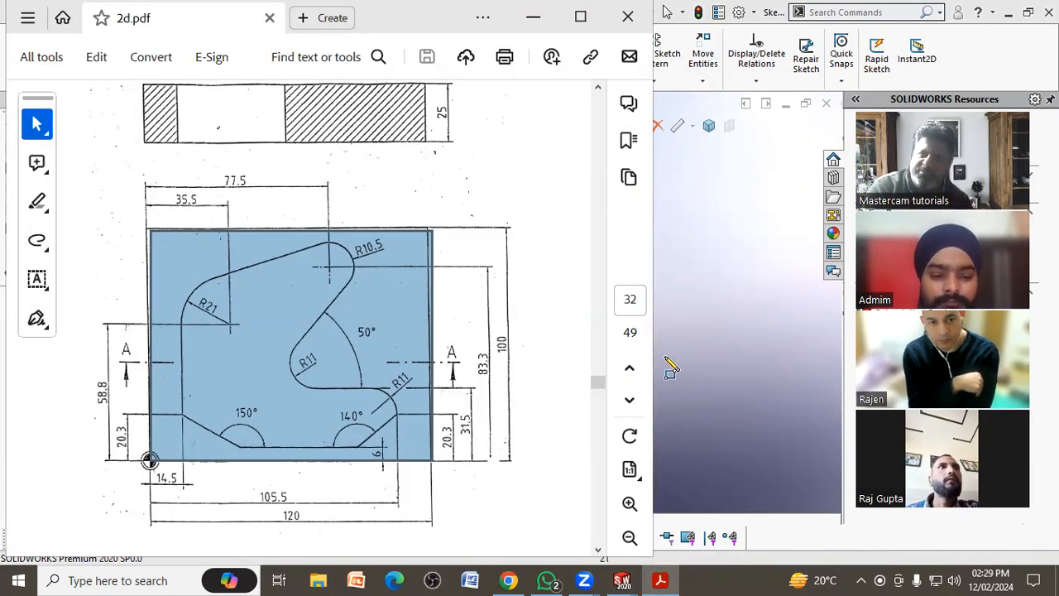
pyautogui.click(689, 347)
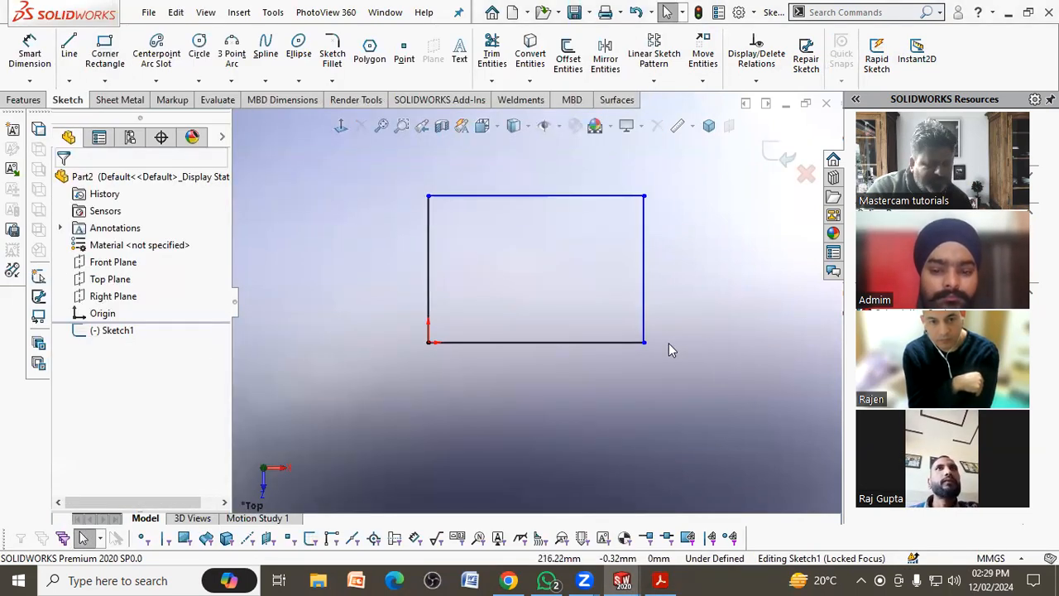
pyautogui.hotkey('ctrl', 'z')
# Step: Draw a corner rectangle up and to the right from the origin, and compare it with the plate outline in 2d.pdf
pyautogui.click(105, 51)
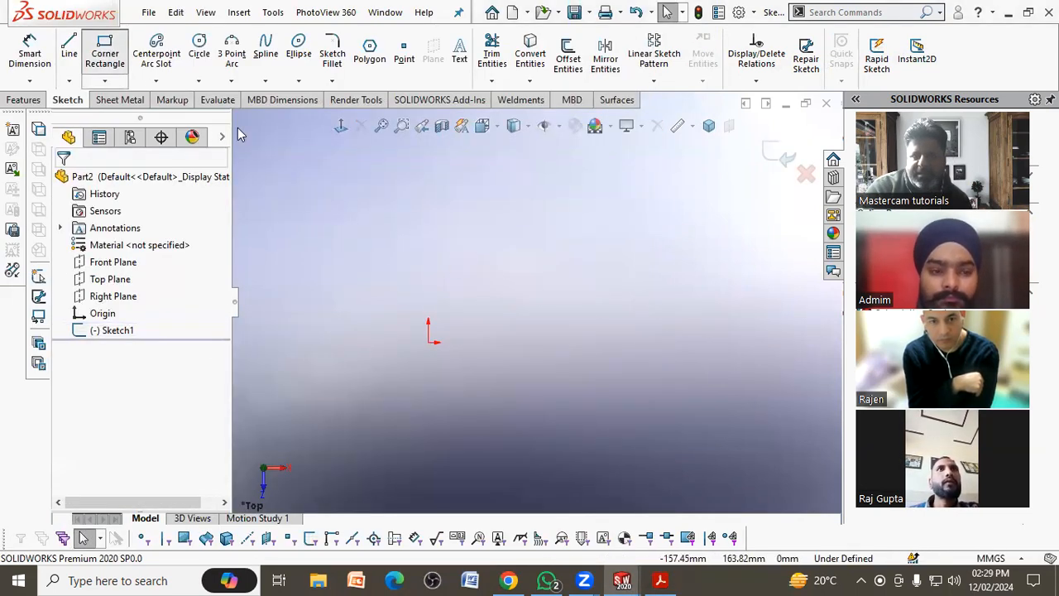
pyautogui.click(428, 341)
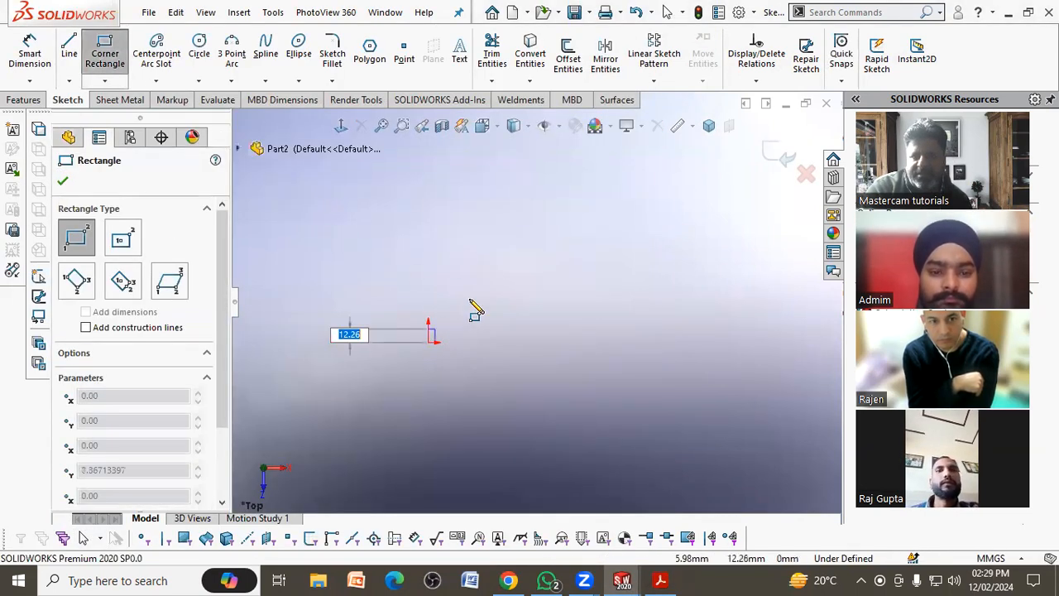
pyautogui.click(610, 198)
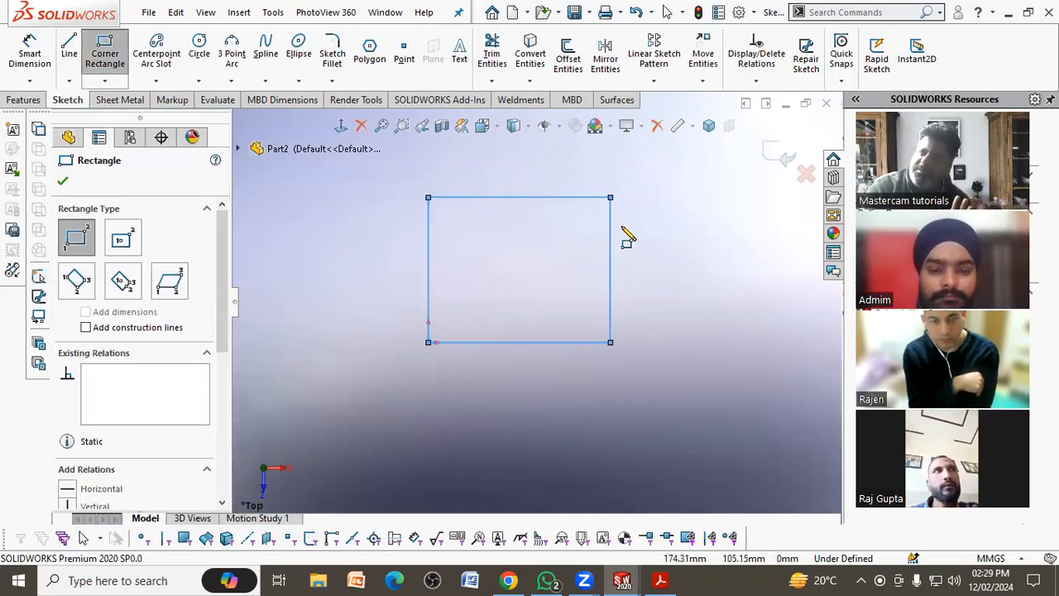
pyautogui.rightClick(689, 258)
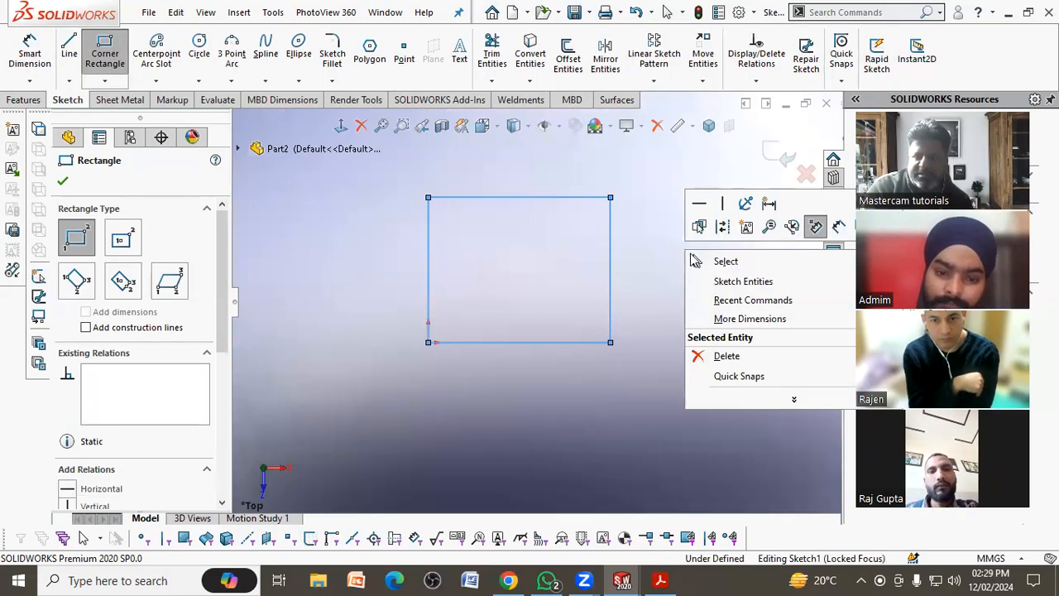
pyautogui.click(722, 262)
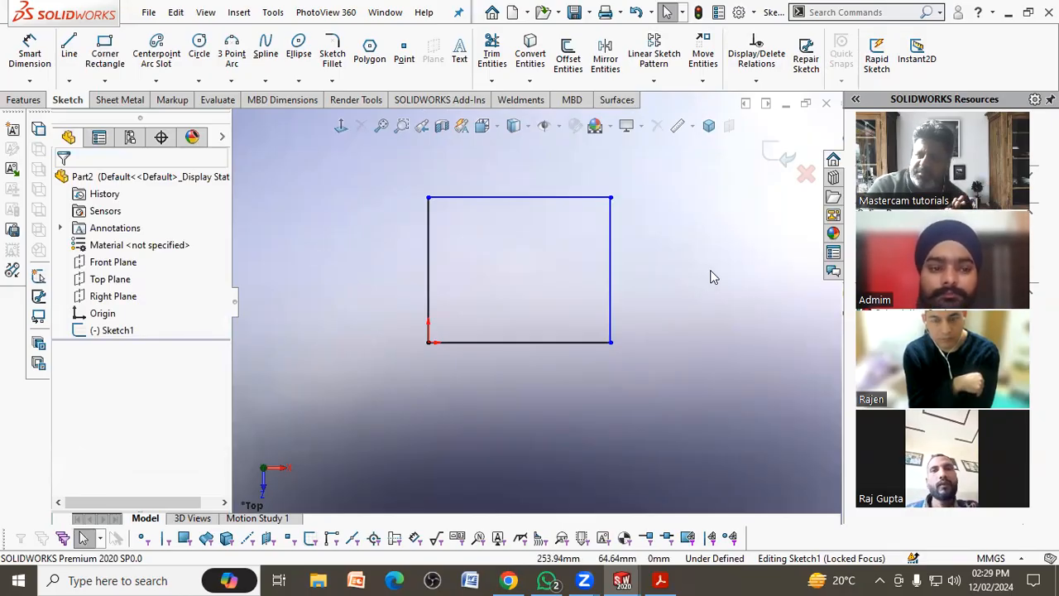
pyautogui.click(660, 580)
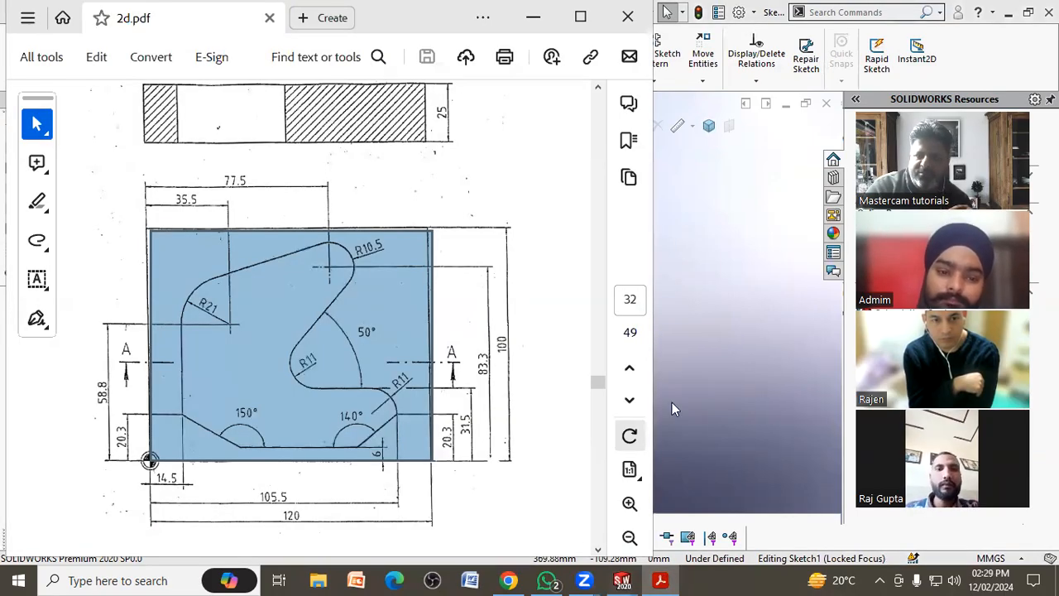
pyautogui.click(675, 376)
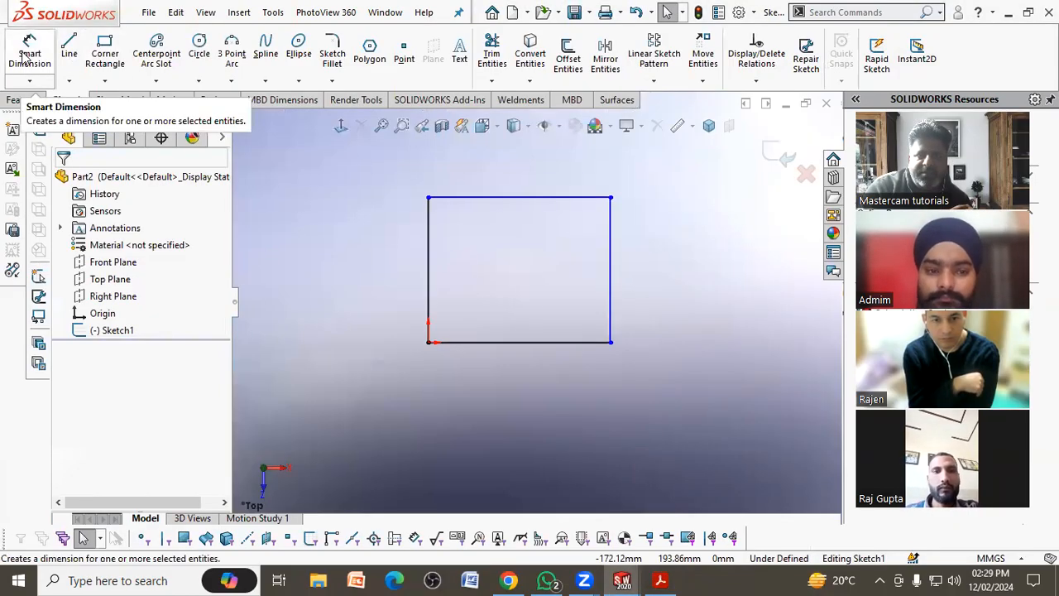
# Step: Dimension the rectangle's right edge to 100 mm and its bottom edge to 120 mm
pyautogui.click(29, 54)
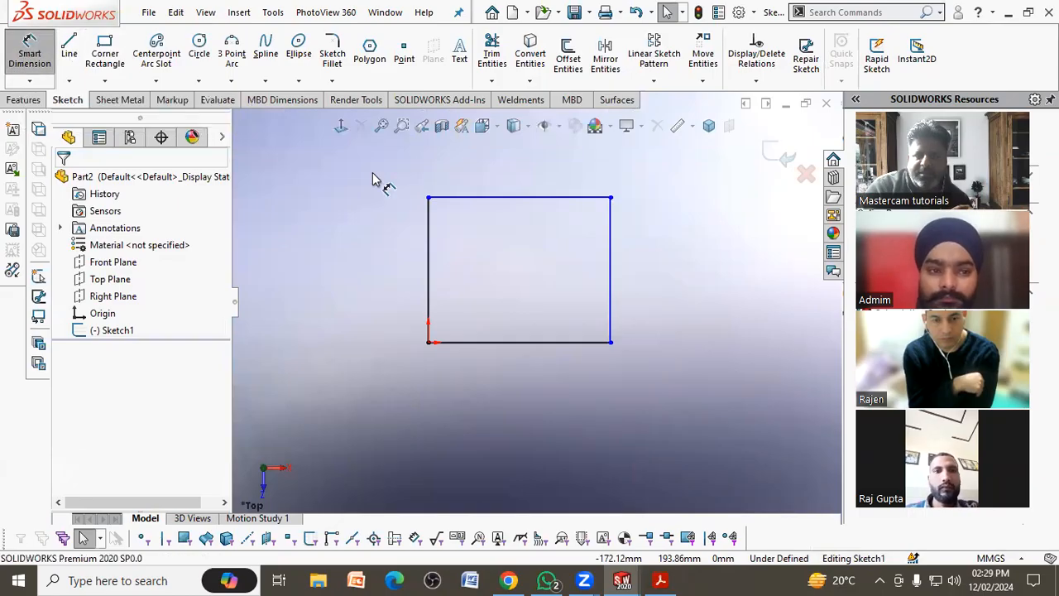
pyautogui.click(612, 268)
pyautogui.click(673, 269)
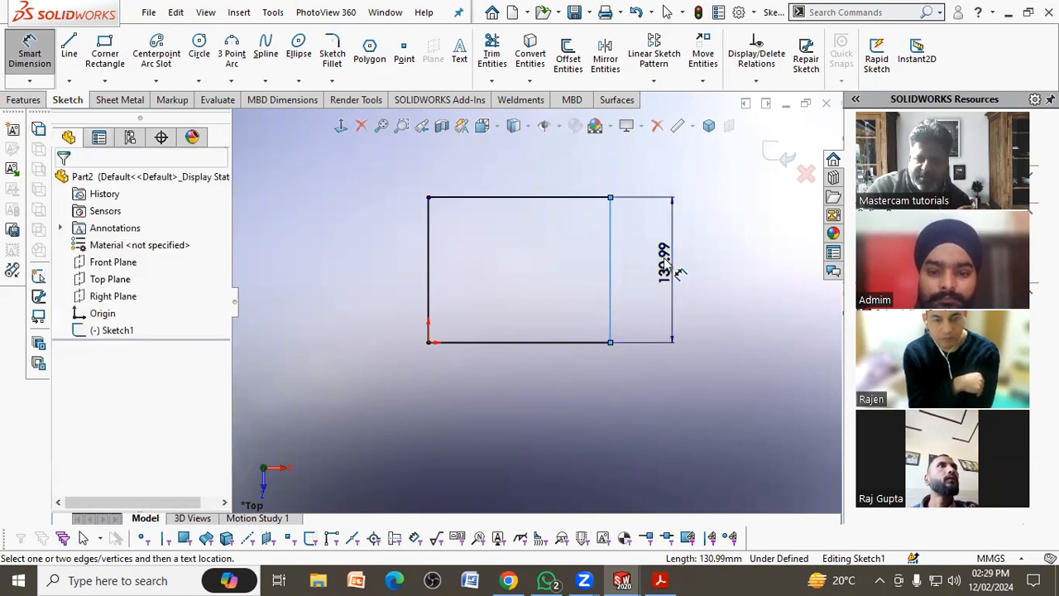
pyautogui.write('100')
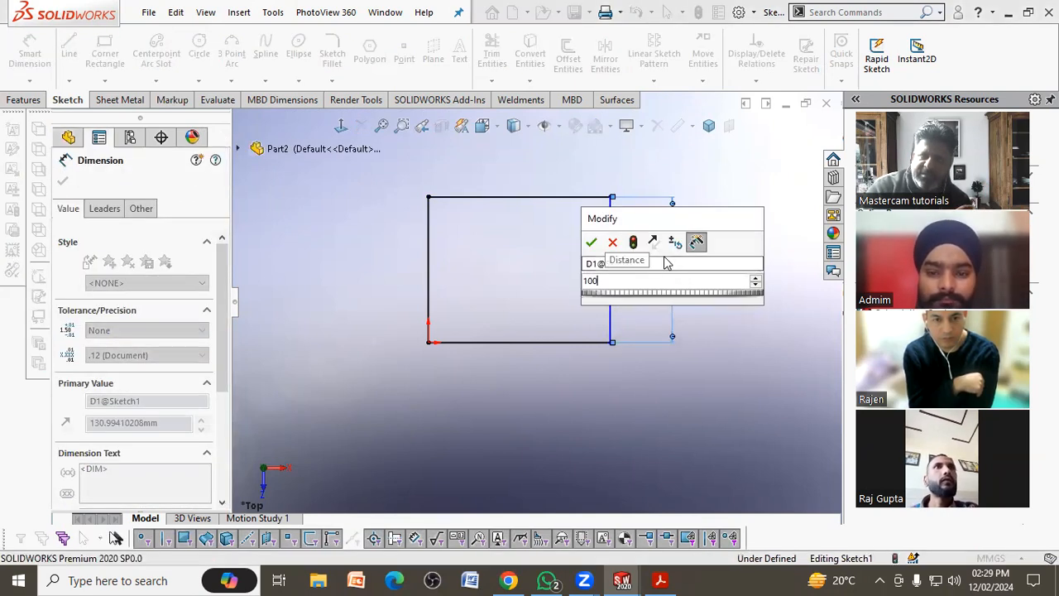
pyautogui.press('Return')
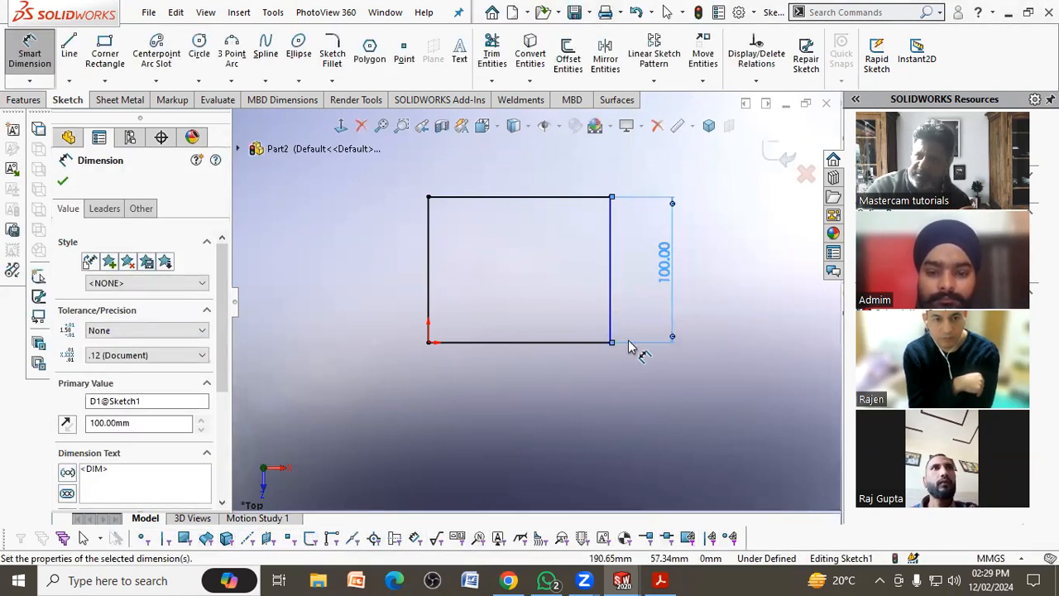
pyautogui.click(525, 343)
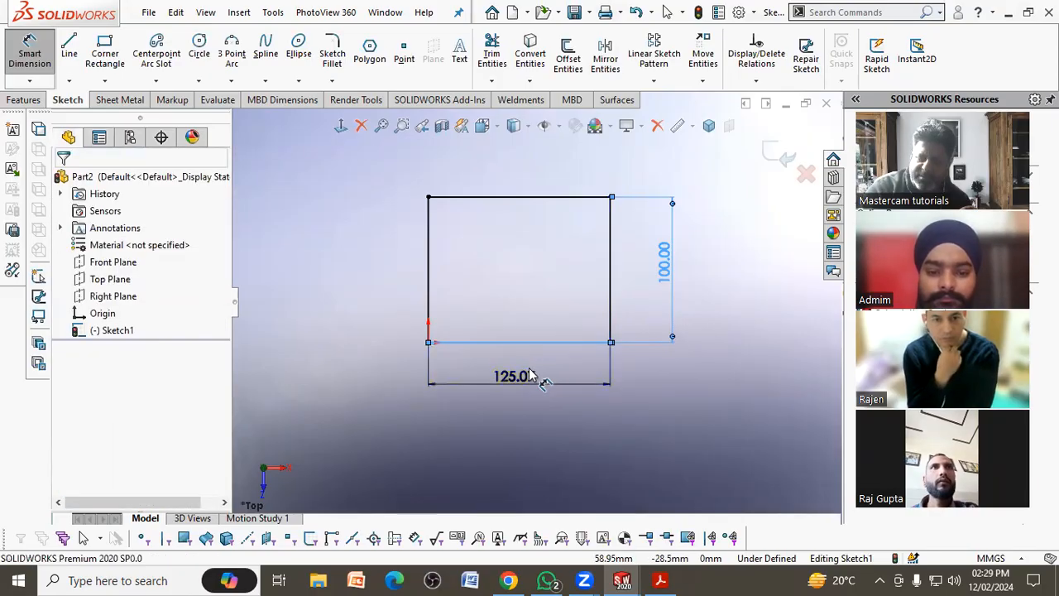
pyautogui.click(539, 373)
pyautogui.write('120')
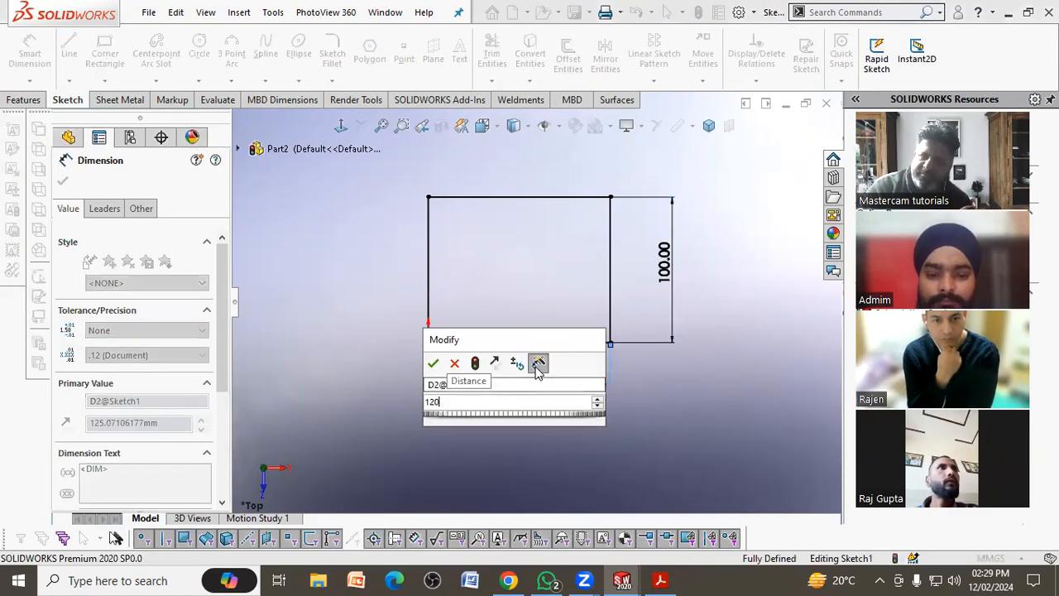
pyautogui.press('Return')
pyautogui.press('Escape')
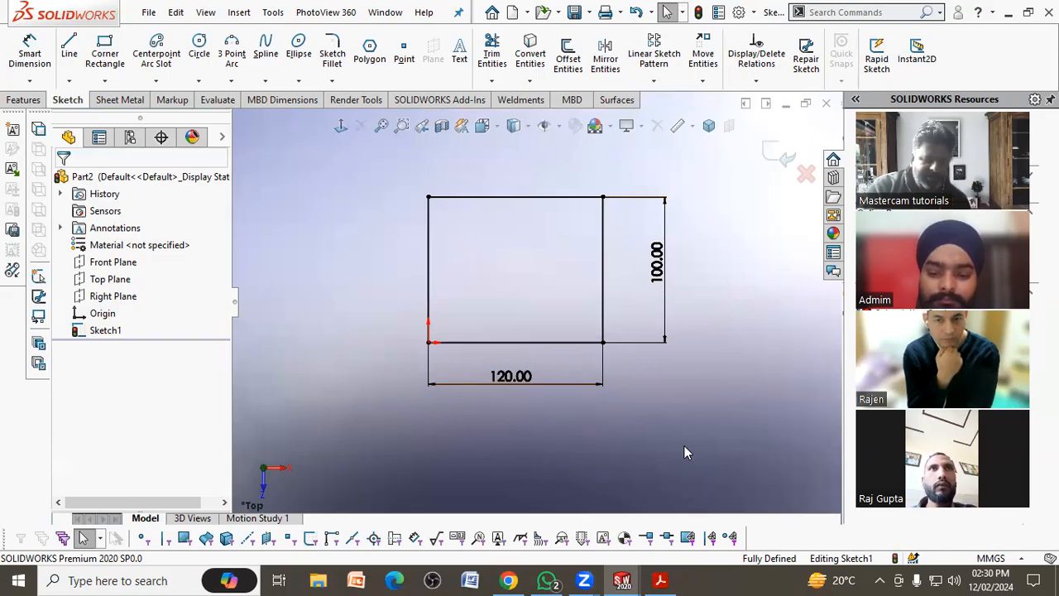
# Step: Delete the dimensioned rectangle and redraw a corner rectangle from the origin, about 141 mm wide and 102 mm high
pyautogui.moveTo(376, 174); pyautogui.dragTo(726, 402)
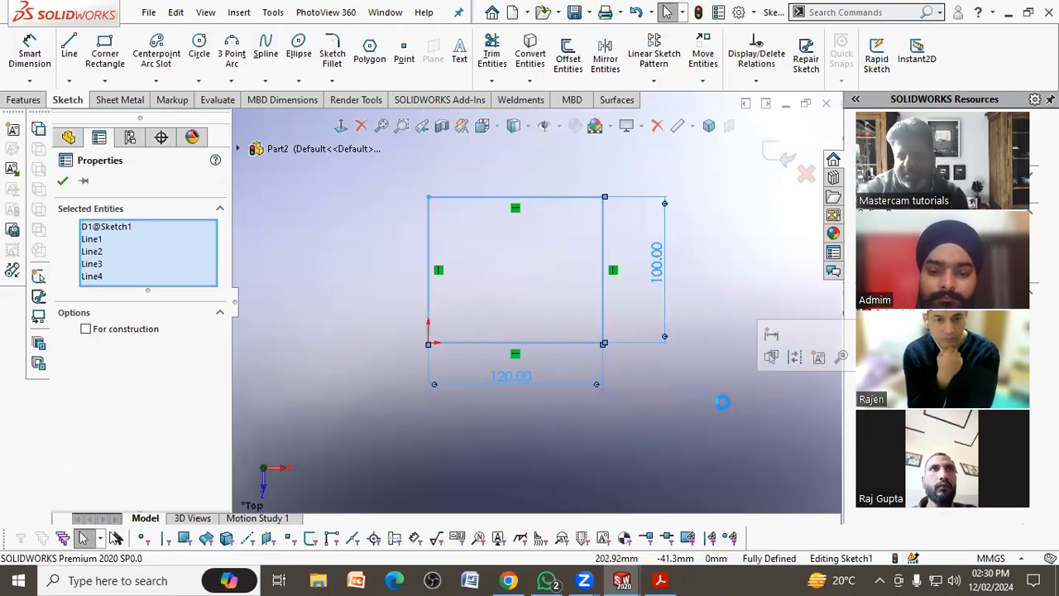
pyautogui.press('Delete')
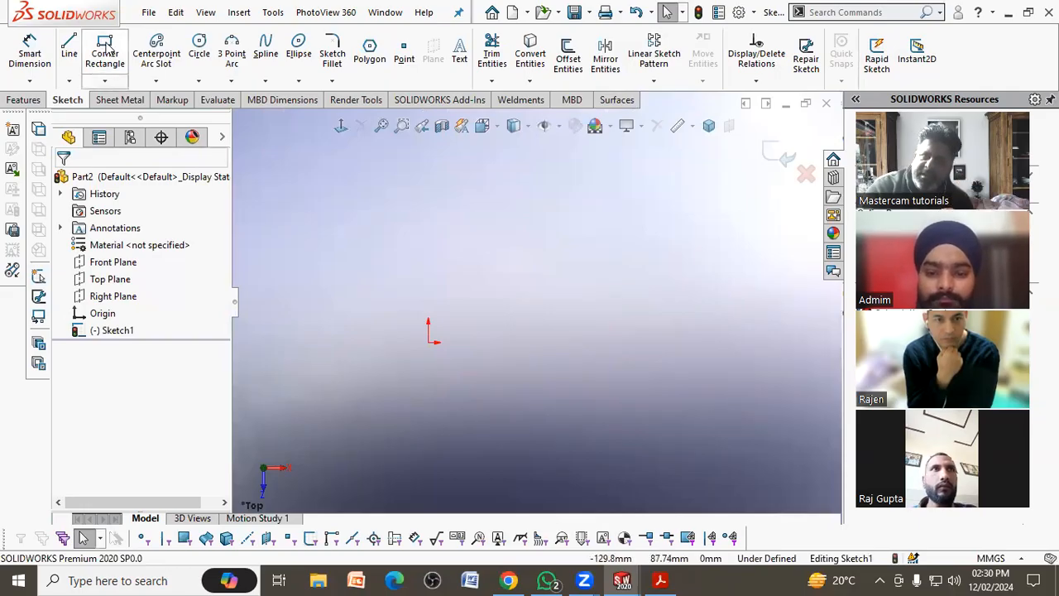
pyautogui.click(106, 51)
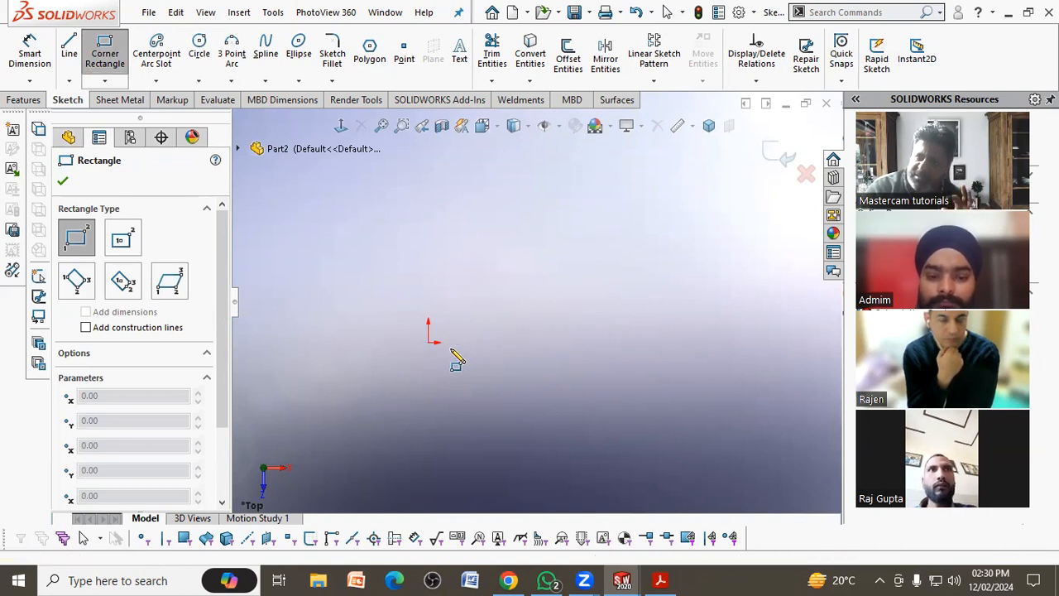
pyautogui.click(428, 342)
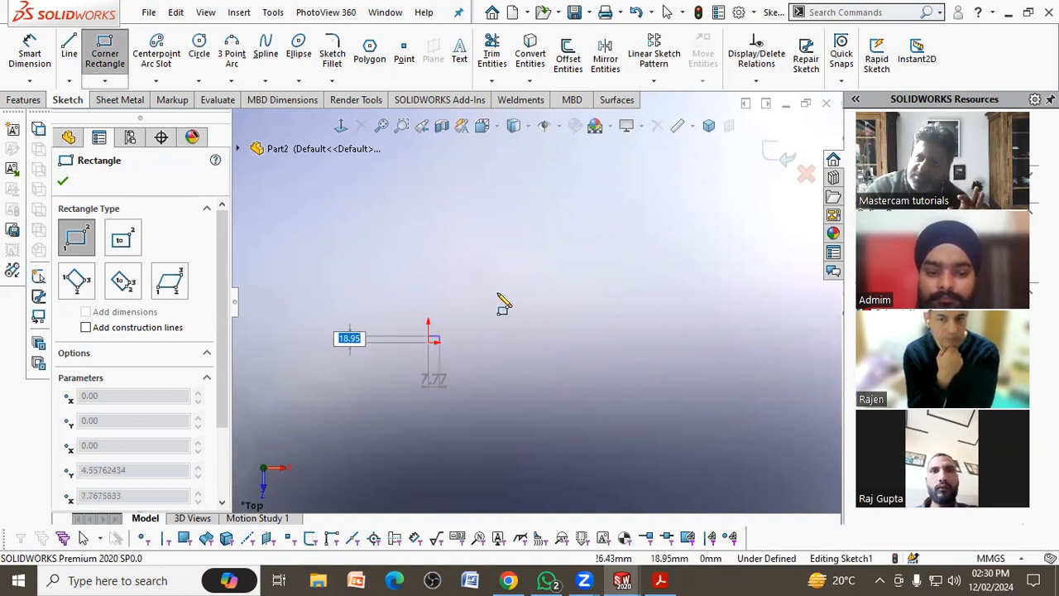
pyautogui.click(633, 194)
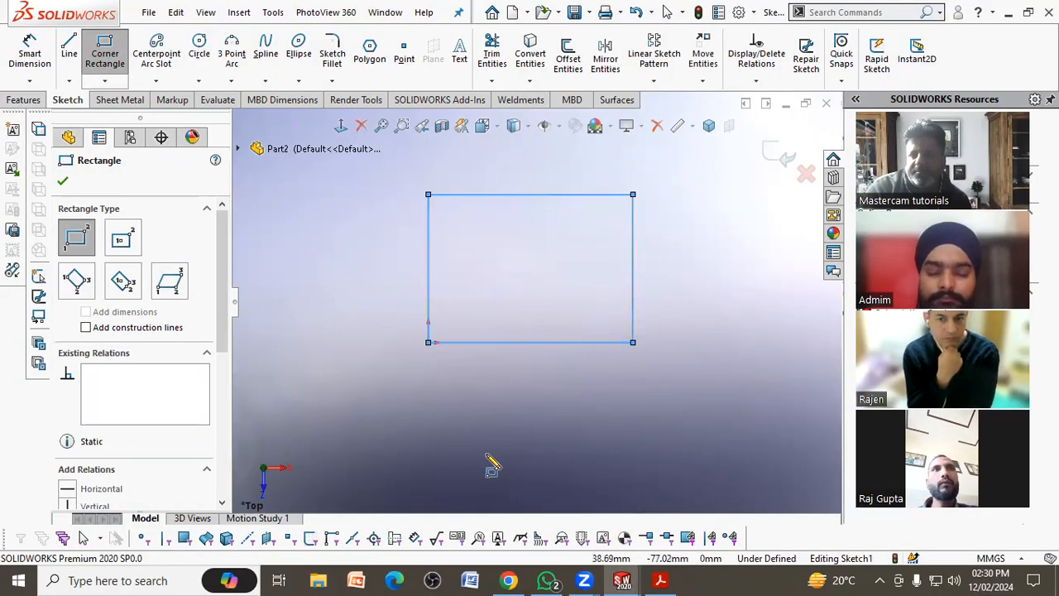
pyautogui.press('Escape')
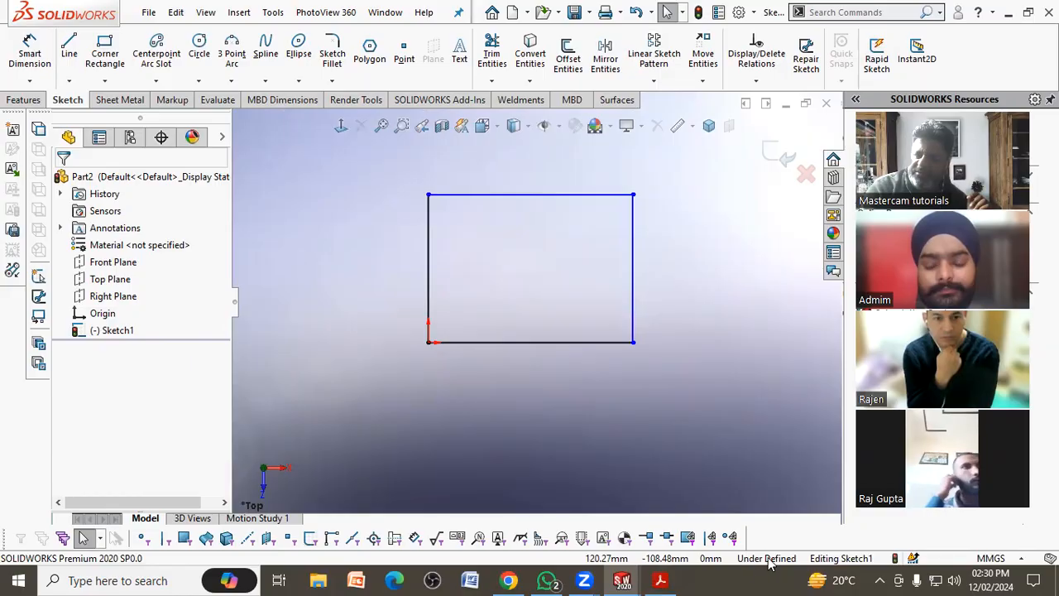
# Step: Check the plate width in 2d.pdf and dimension the rectangle's bottom edge to 120 mm
pyautogui.click(659, 580)
pyautogui.click(354, 513)
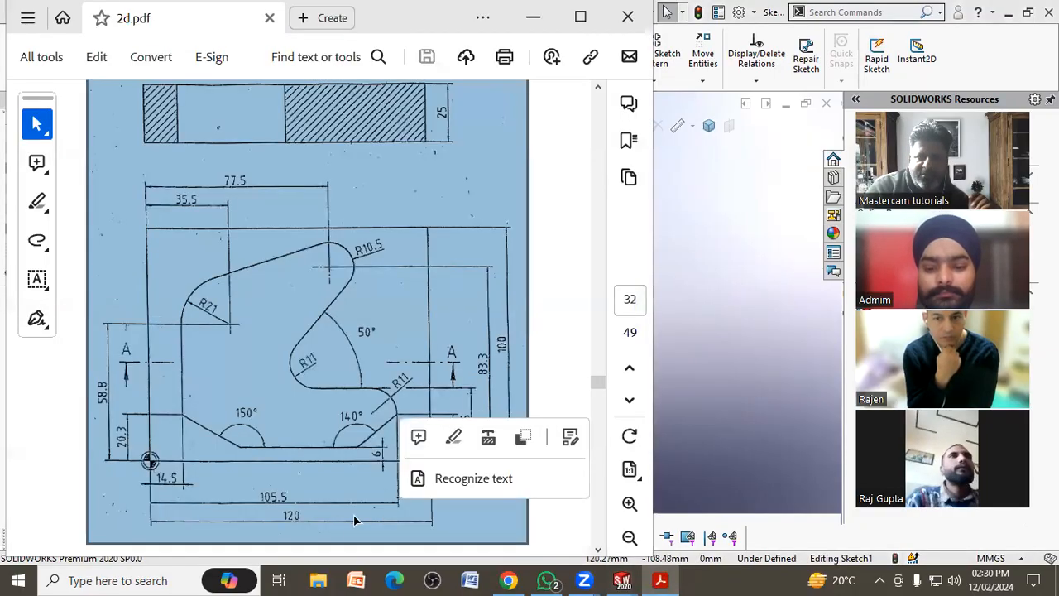
pyautogui.click(747, 309)
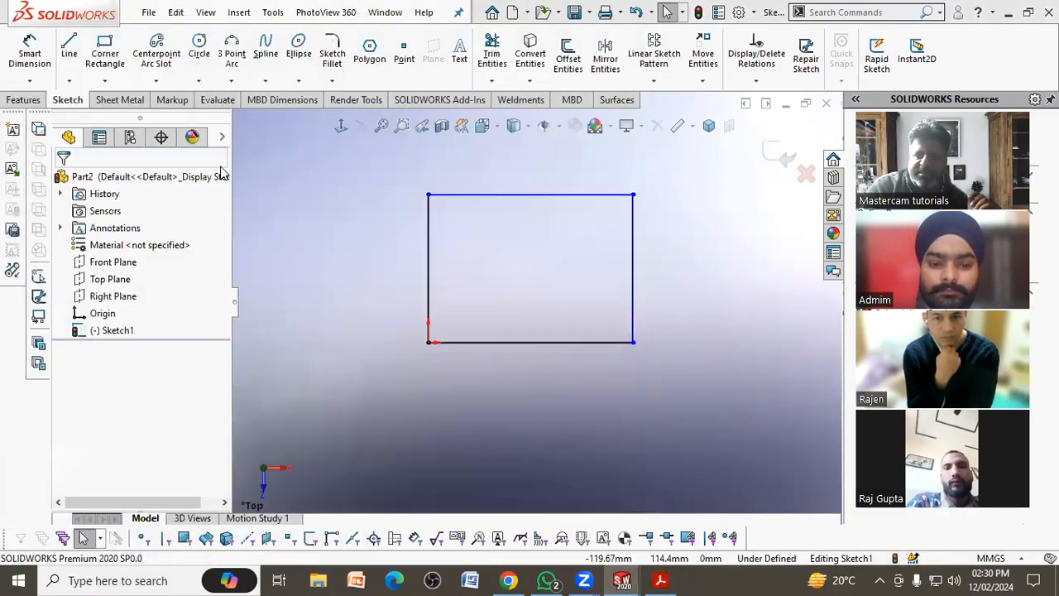
pyautogui.click(36, 55)
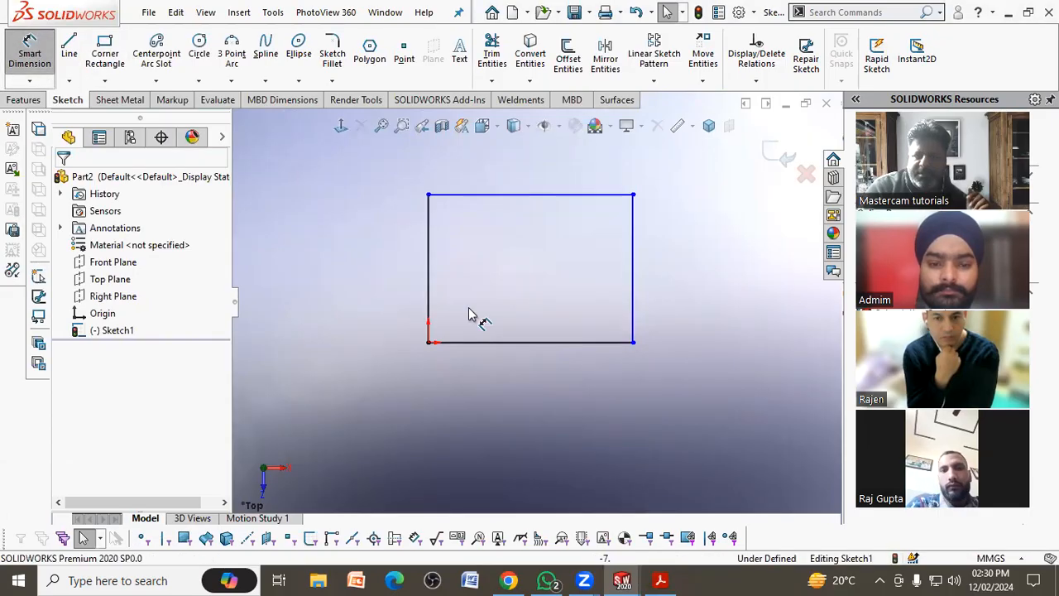
pyautogui.click(531, 342)
pyautogui.click(526, 400)
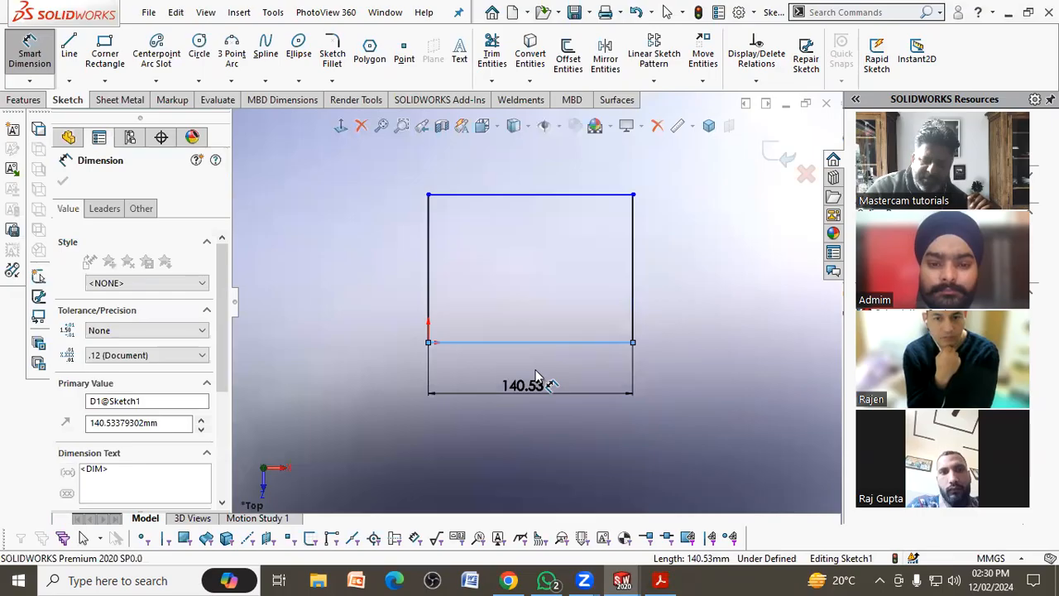
pyautogui.write('120')
pyautogui.press('Return')
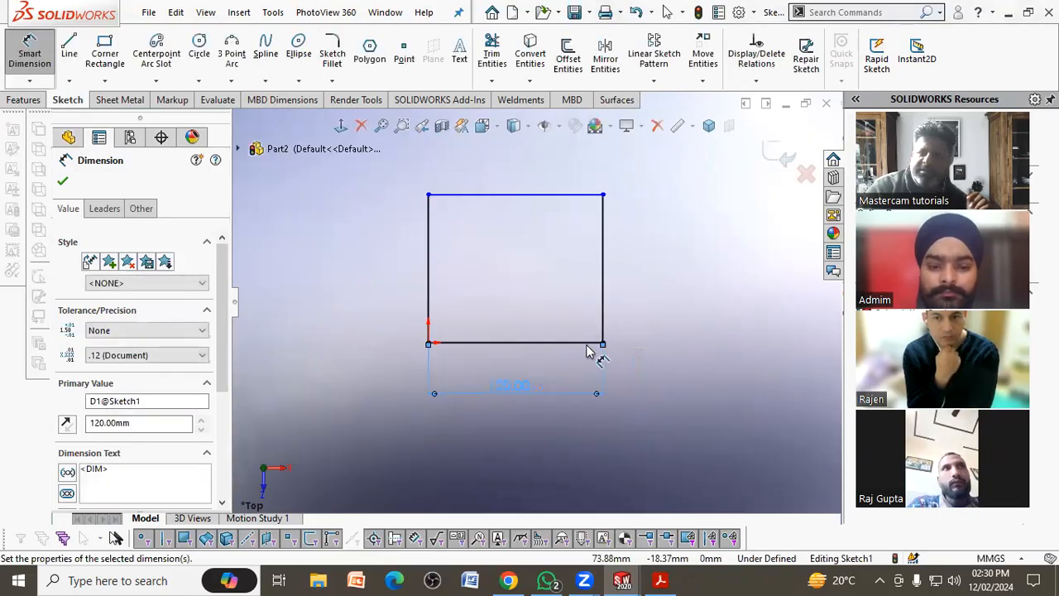
# Step: Dimension the rectangle's right edge to 100 mm and finish dimensioning
pyautogui.click(638, 334)
pyautogui.click(605, 289)
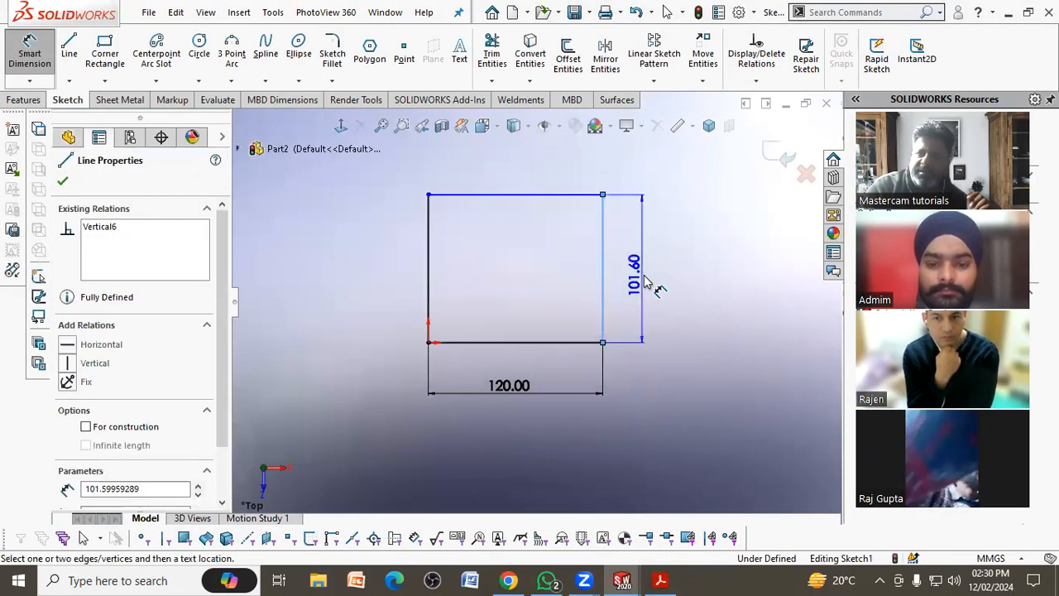
pyautogui.click(648, 290)
pyautogui.write('100')
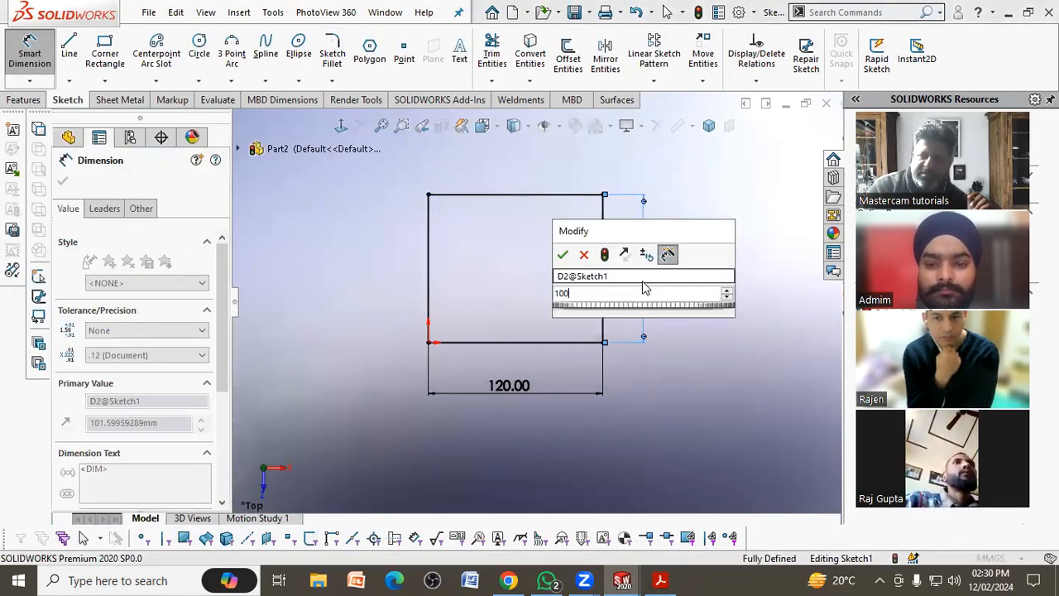
pyautogui.press('Return')
pyautogui.press('Escape')
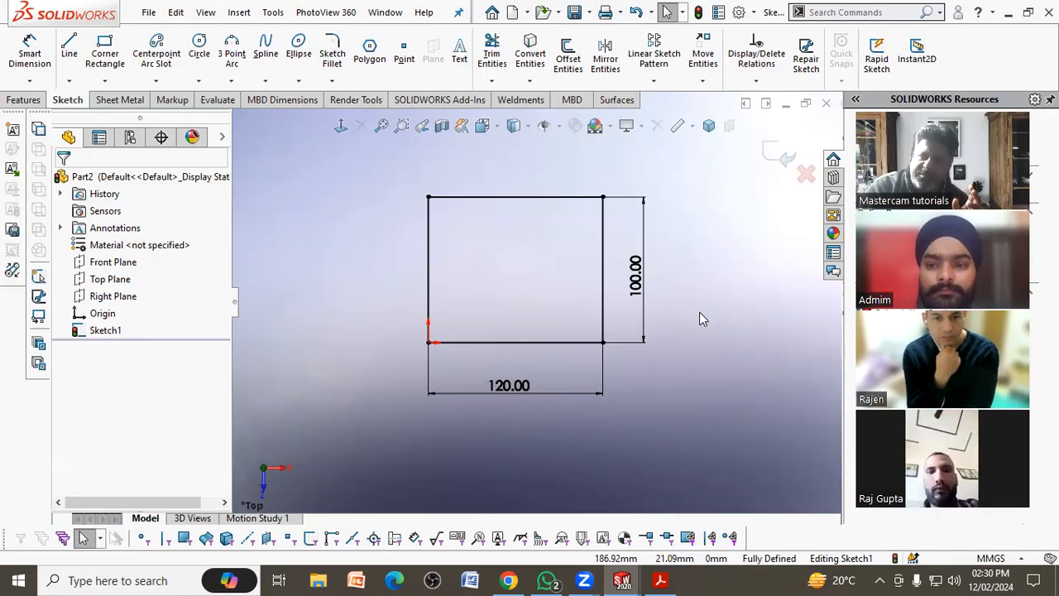
# Step: Change the rectangle's width to 130 mm and its height to 150 mm to demonstrate editing dimensions
pyautogui.doubleClick(522, 396)
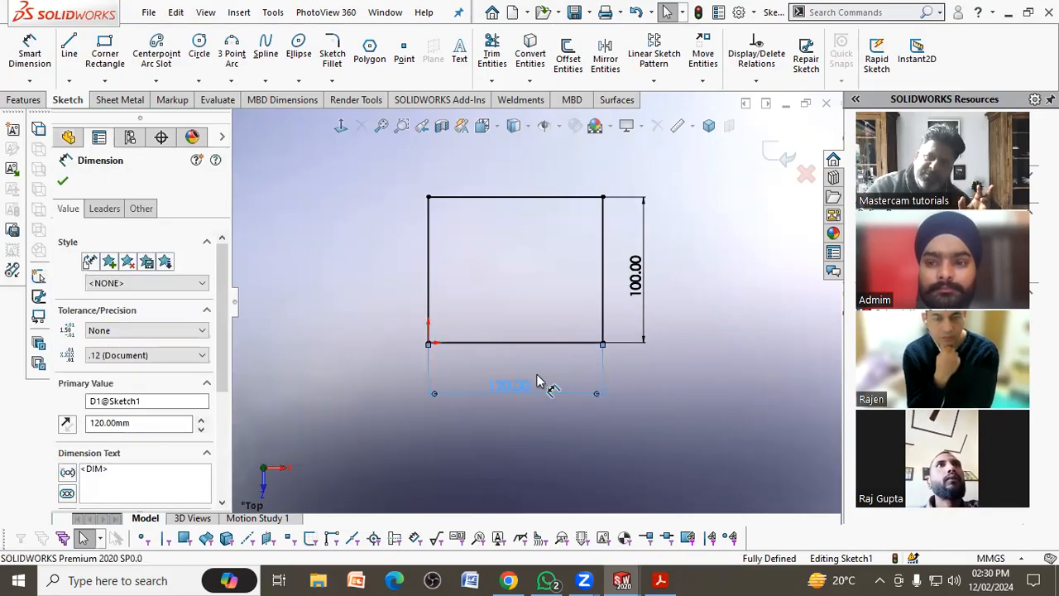
pyautogui.write('120')
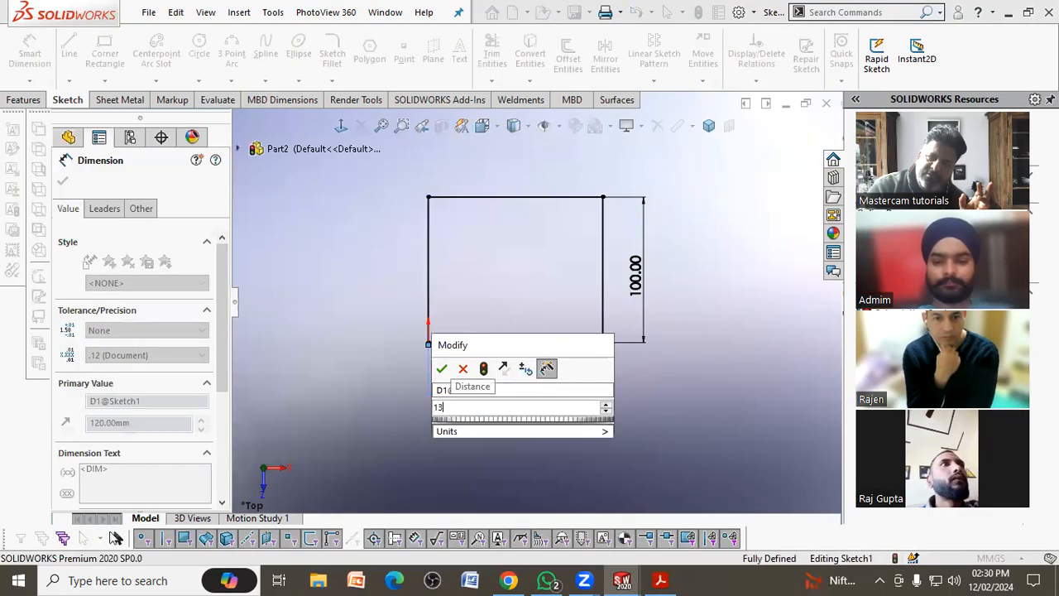
pyautogui.press('Return')
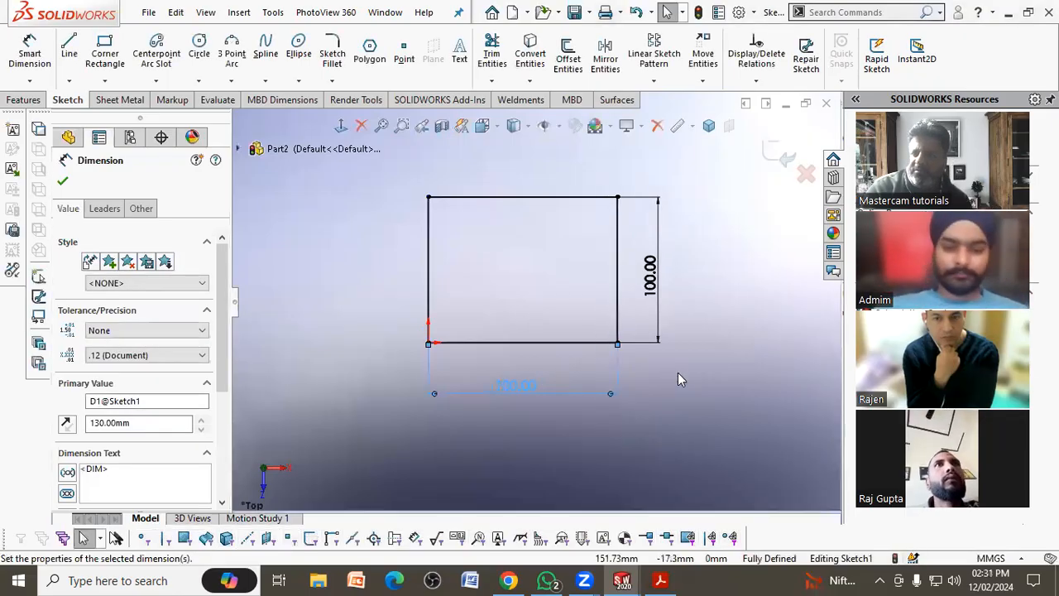
pyautogui.click(677, 373)
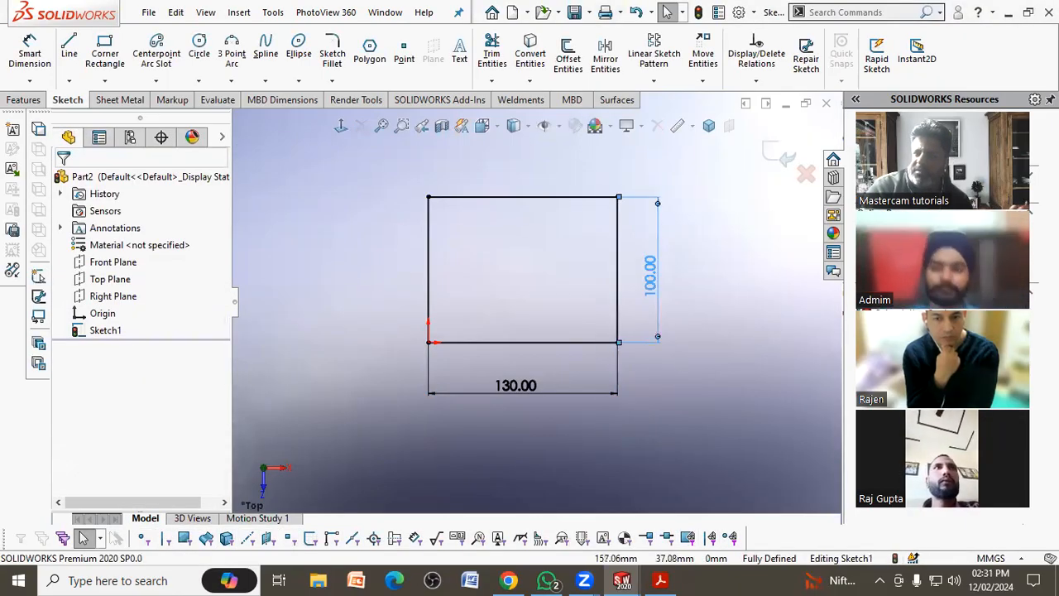
pyautogui.doubleClick(650, 277)
pyautogui.write('150')
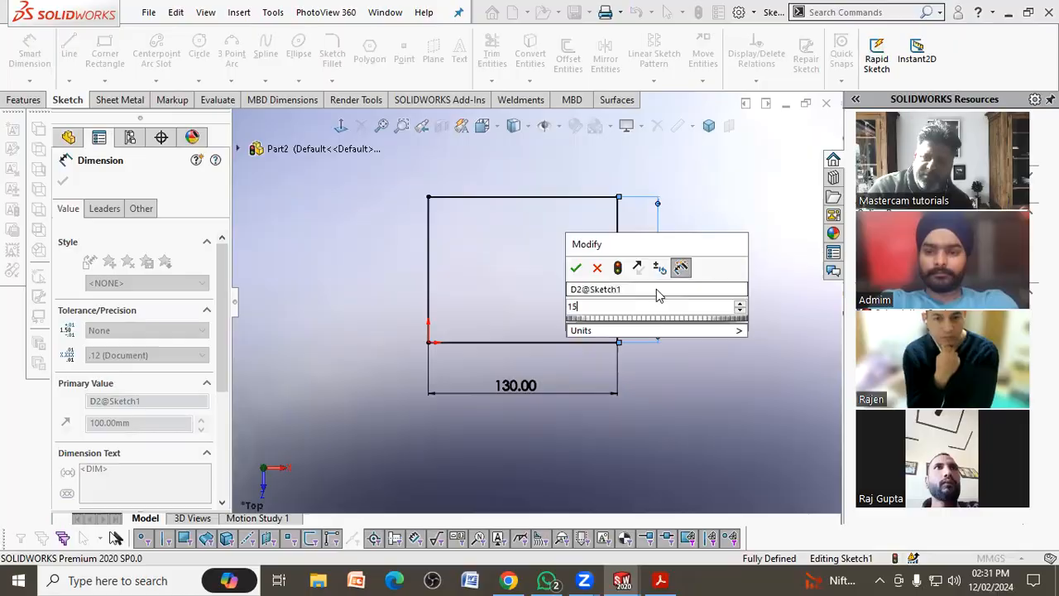
pyautogui.press('Return')
pyautogui.click(735, 306)
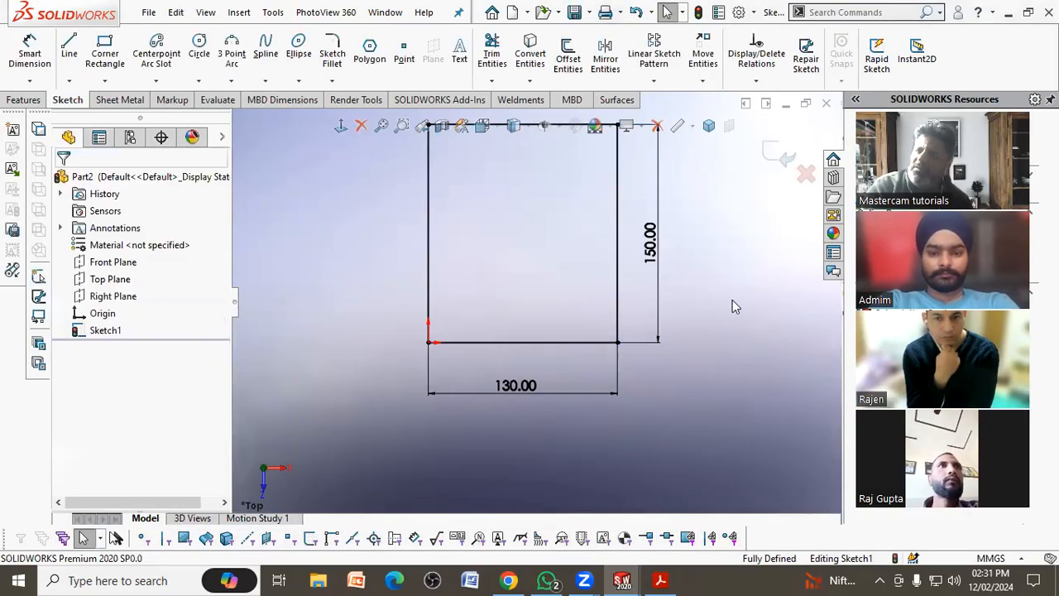
# Step: Set the rectangle's height back to 100 mm and its width back to 120 mm
pyautogui.click(661, 262)
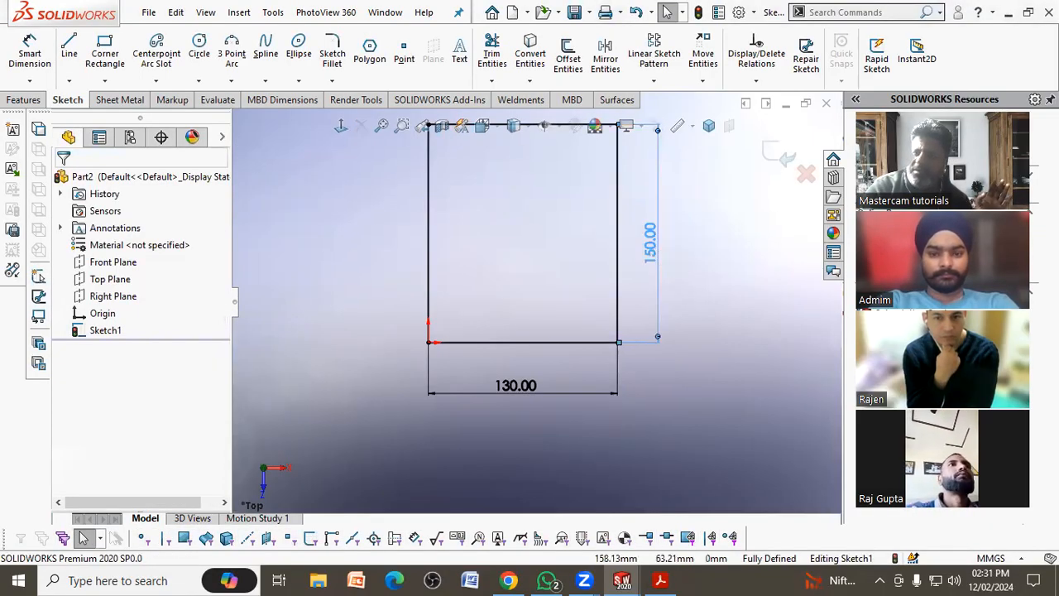
pyautogui.doubleClick(657, 250)
pyautogui.write('100')
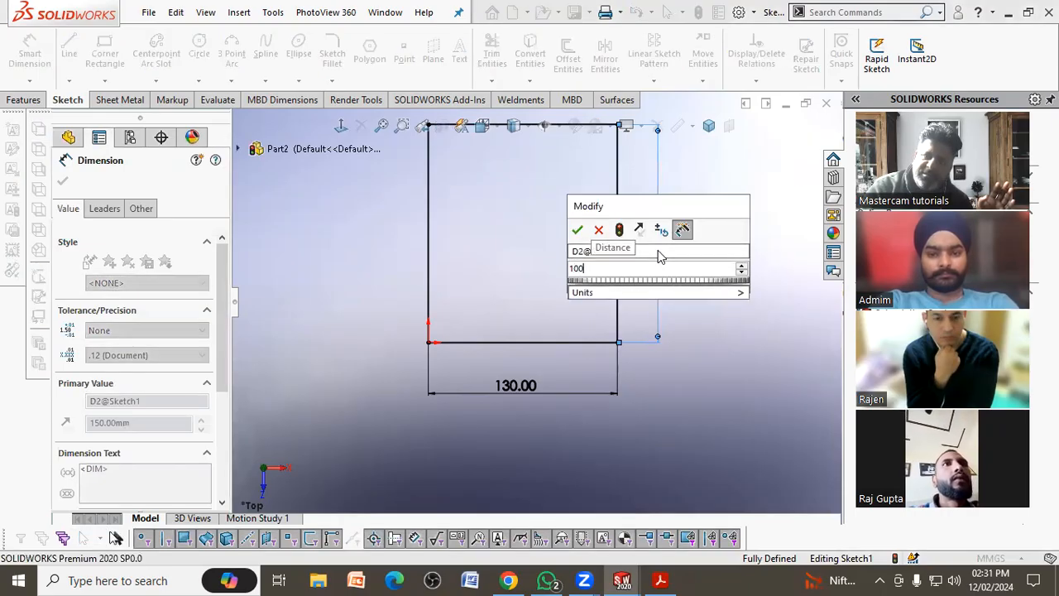
pyautogui.press('Return')
pyautogui.click(692, 282)
pyautogui.doubleClick(511, 385)
pyautogui.write('120')
pyautogui.press('Return')
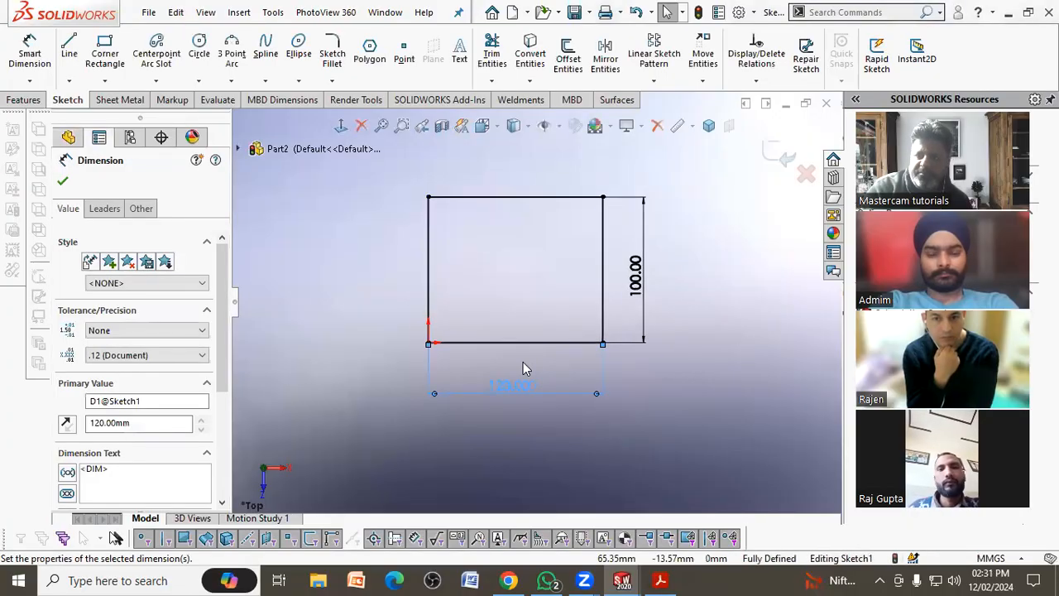
pyautogui.click(556, 400)
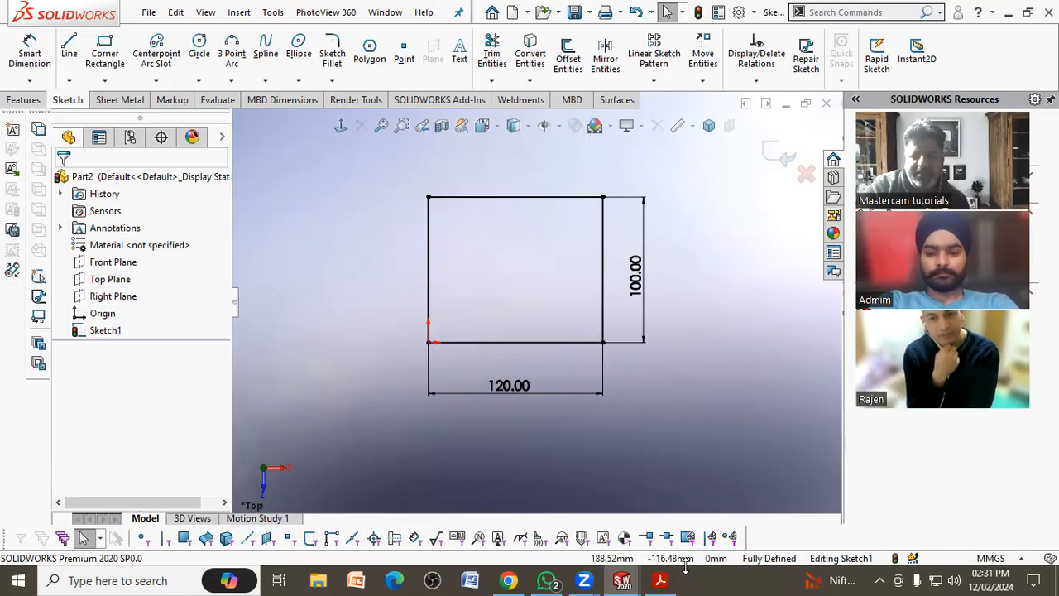
# Step: Review the inner contour in 2d.pdf, and sketch a small undimensioned circle in the upper-left area of the plate rectangle
pyautogui.click(660, 580)
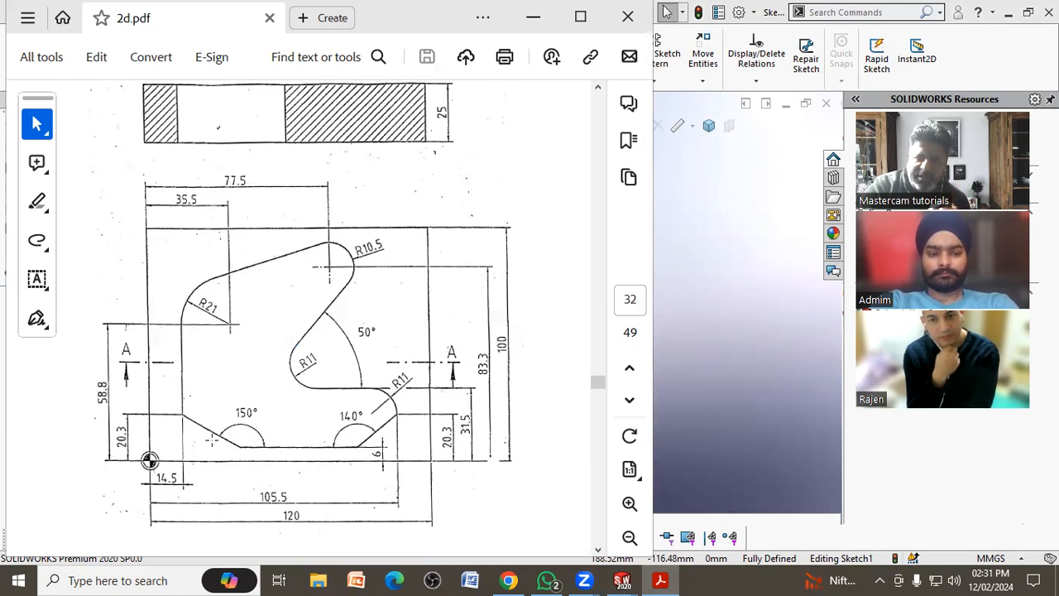
pyautogui.click(710, 309)
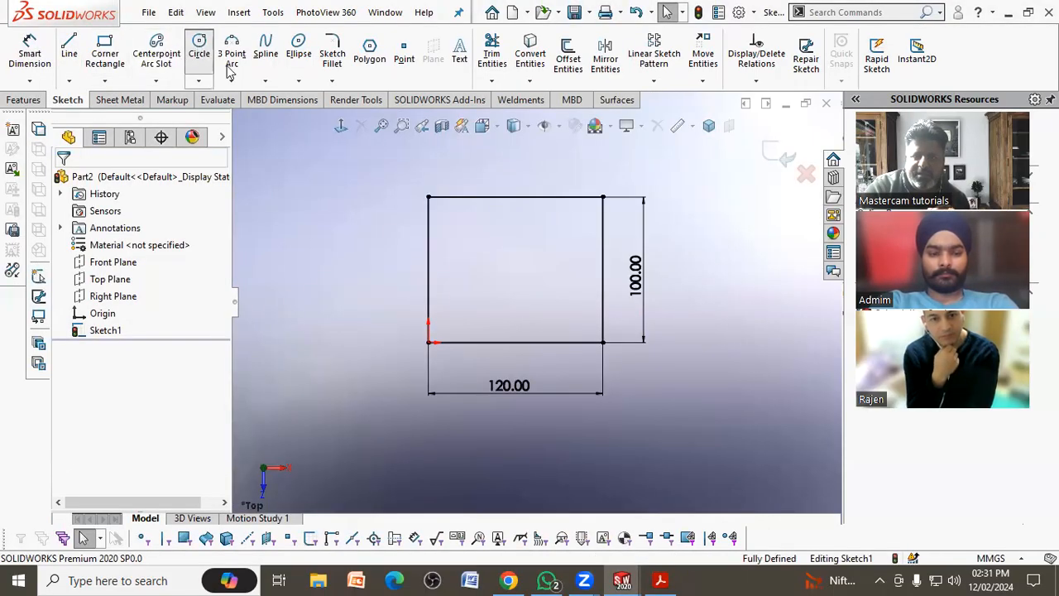
pyautogui.click(199, 49)
pyautogui.moveTo(480, 251); pyautogui.dragTo(492, 263)
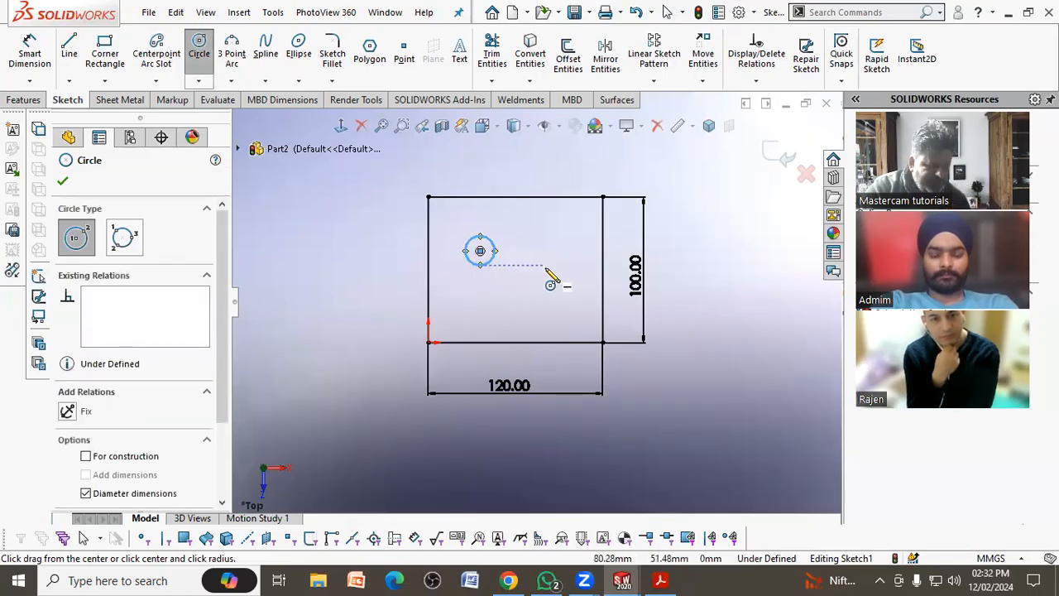
pyautogui.press('Escape')
pyautogui.press('Escape')
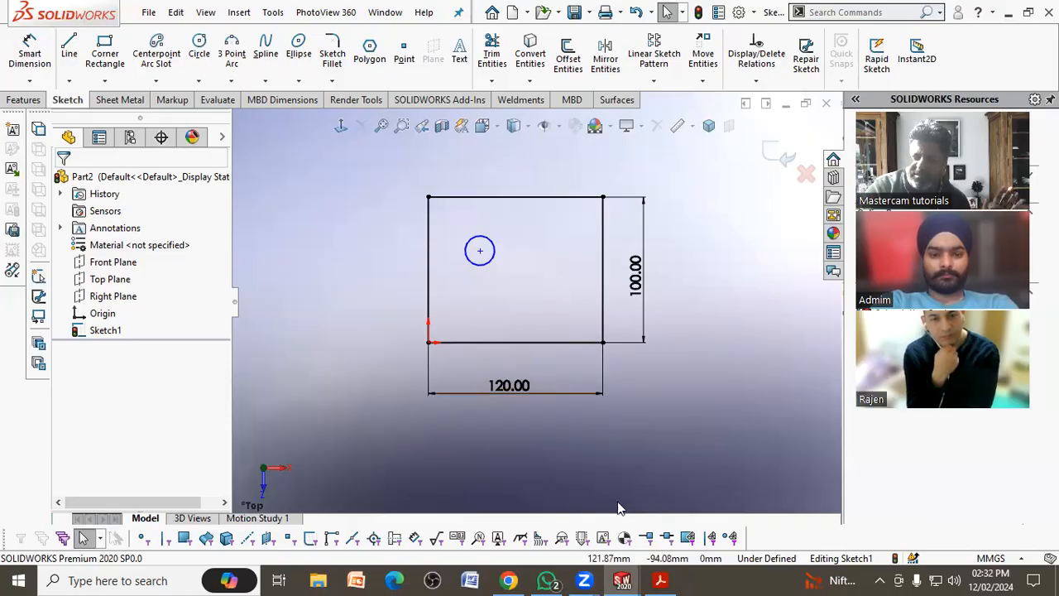
# Step: Check the R21 arc's centre height in 2d.pdf, and dimension the circle's centre 58.8 mm above the rectangle's bottom edge
pyautogui.click(660, 580)
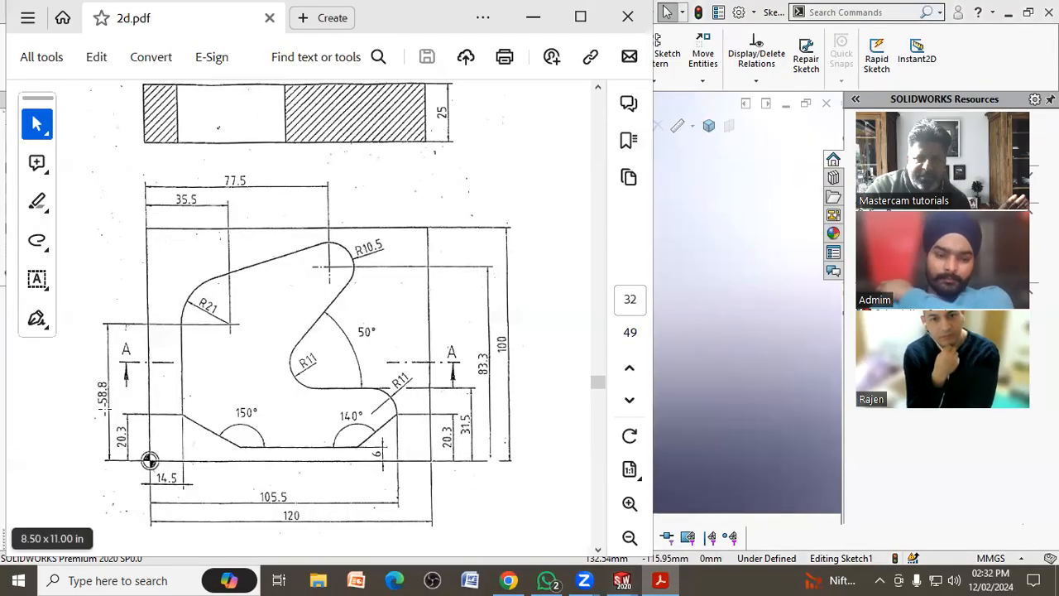
pyautogui.click(686, 307)
pyautogui.click(26, 56)
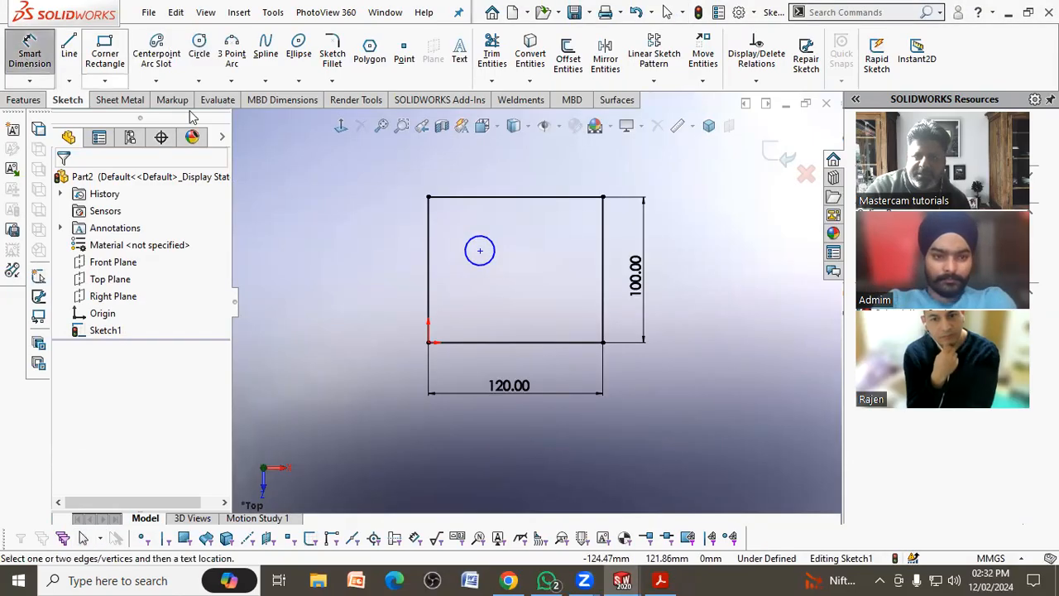
pyautogui.click(478, 342)
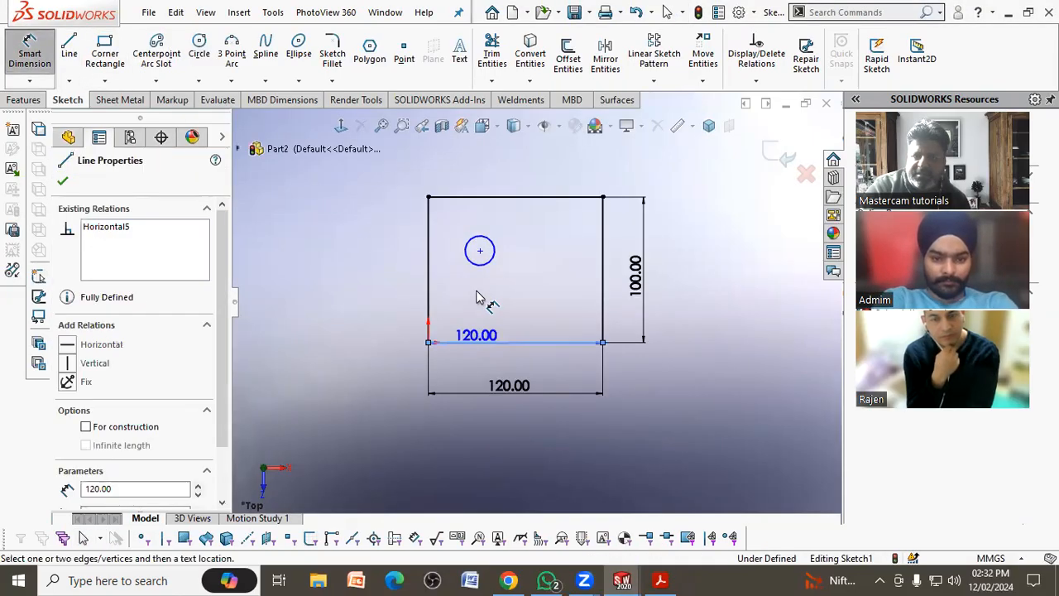
pyautogui.click(480, 251)
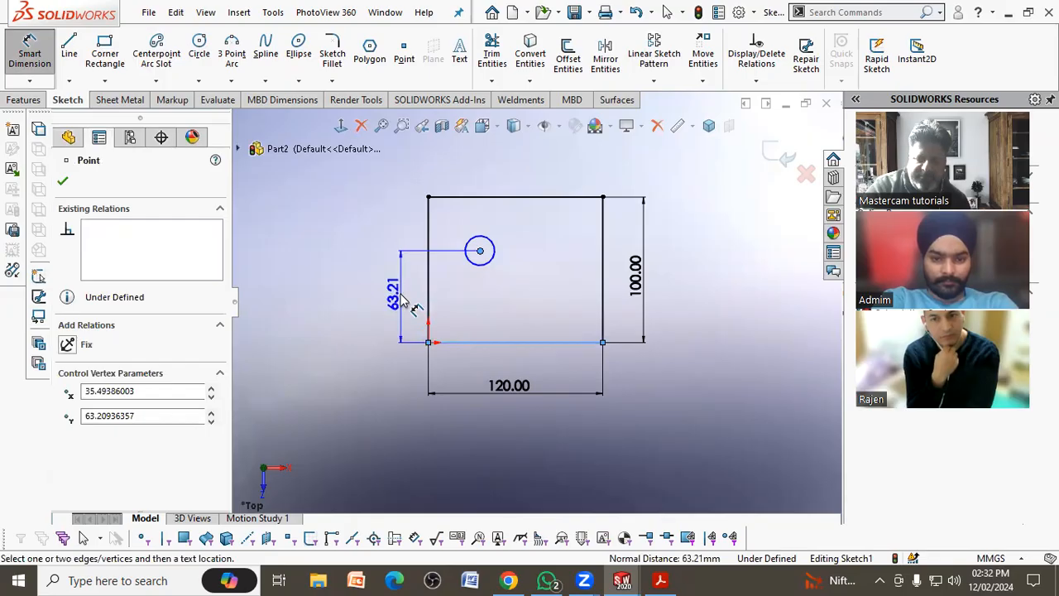
pyautogui.click(405, 291)
pyautogui.write('58.8')
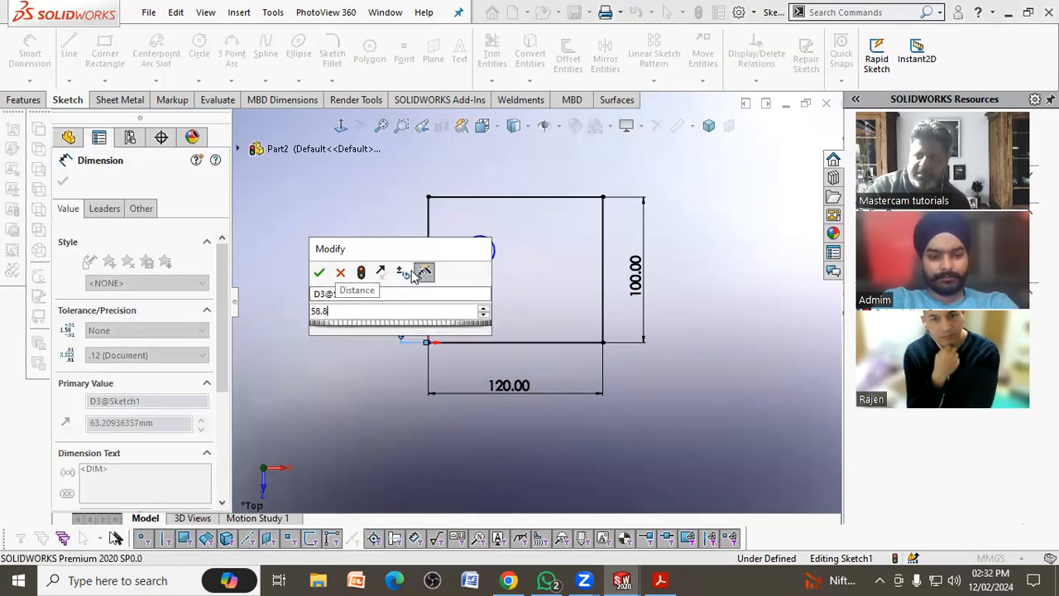
pyautogui.press('Return')
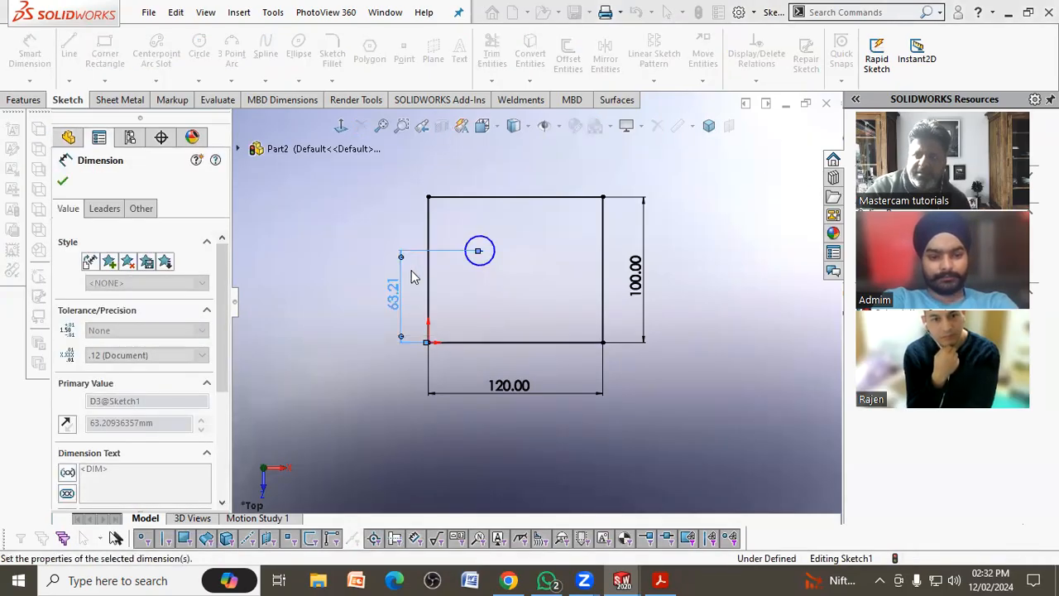
pyautogui.press('Escape')
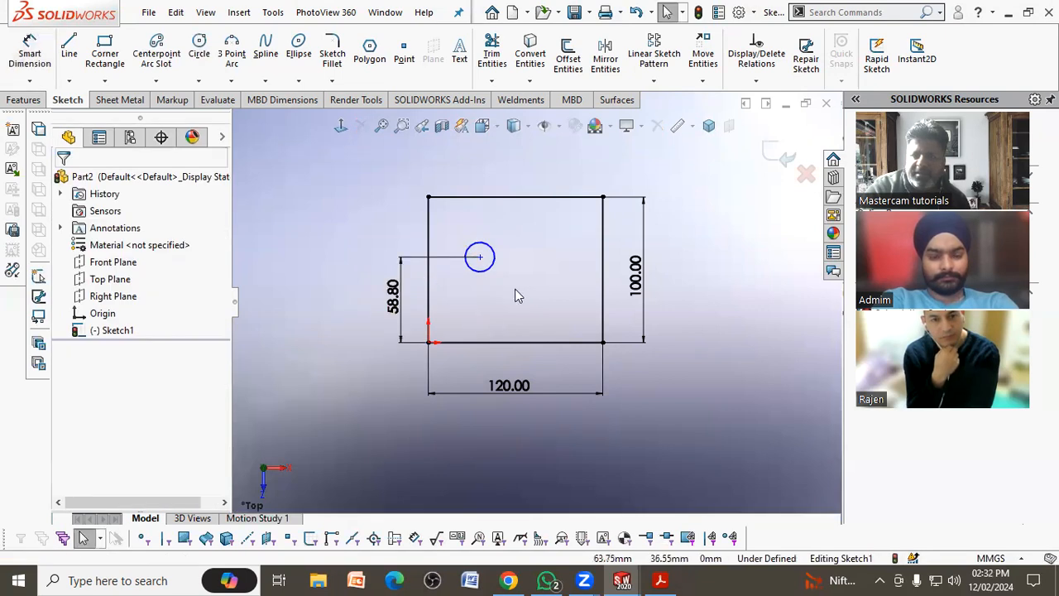
# Step: Dimension the circle's centre 35.5 mm from the rectangle's left edge as in 2d.pdf, and place that dimension above the rectangle
pyautogui.scroll(-2, 513, 287)
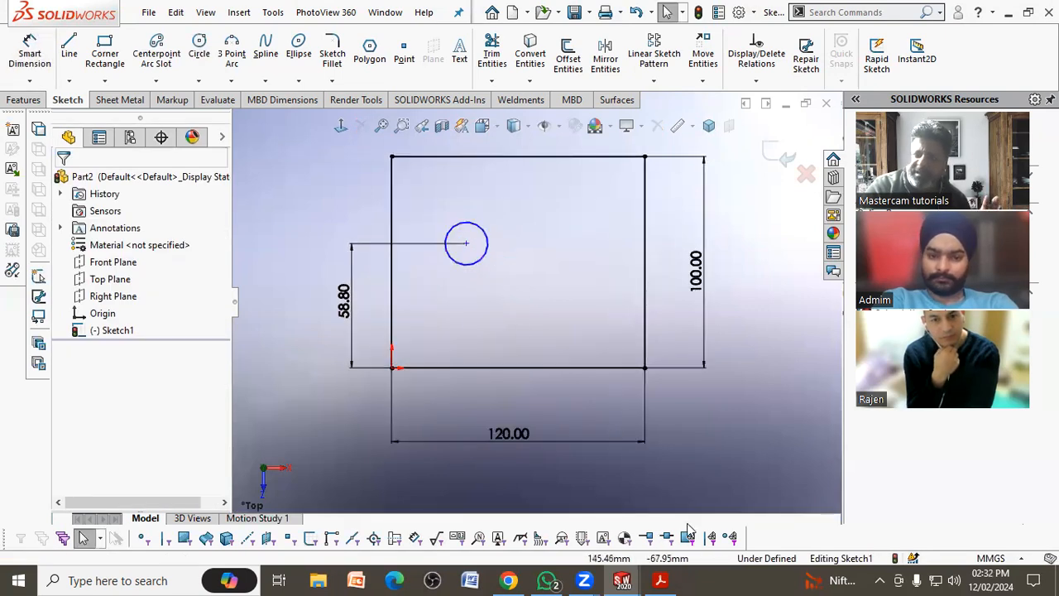
pyautogui.click(659, 580)
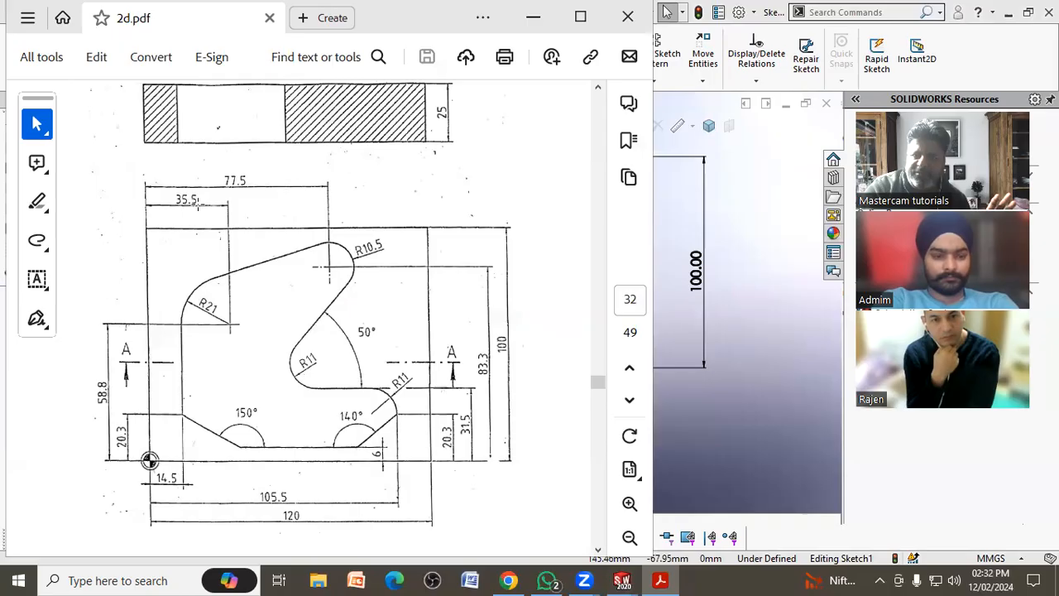
pyautogui.click(717, 314)
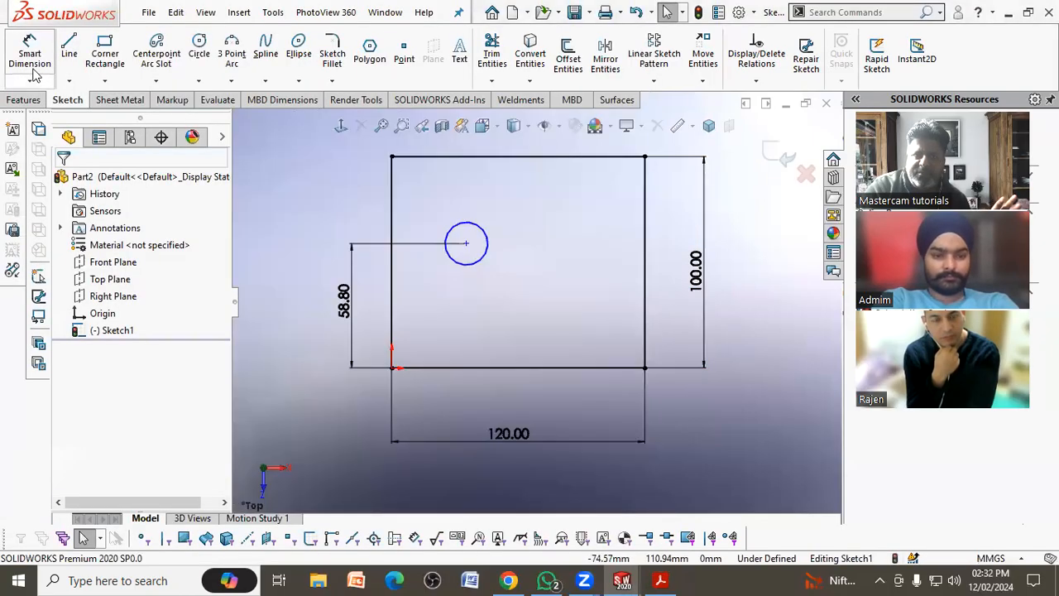
pyautogui.click(392, 239)
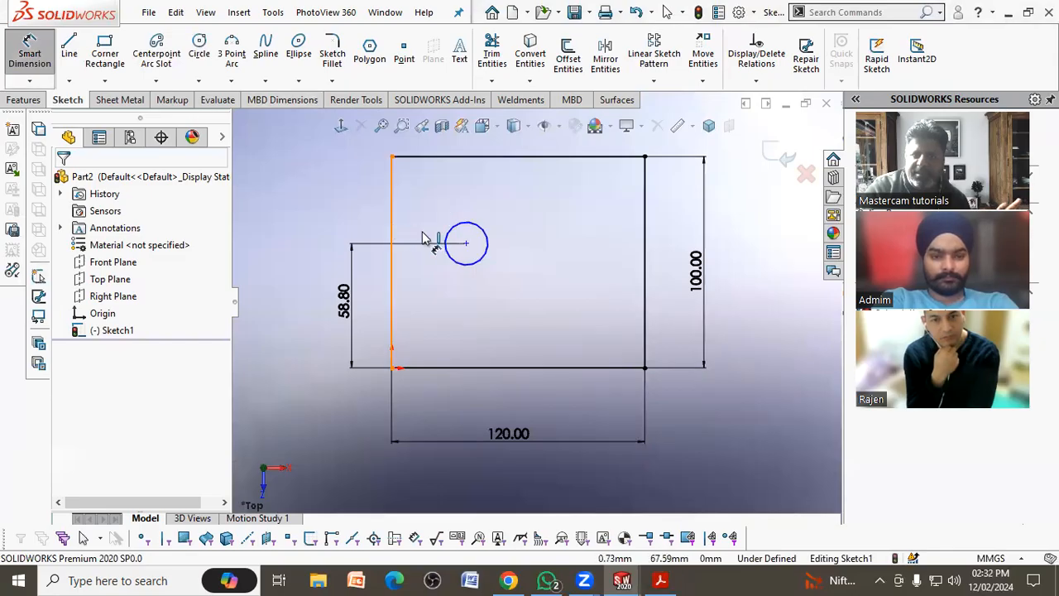
pyautogui.click(466, 243)
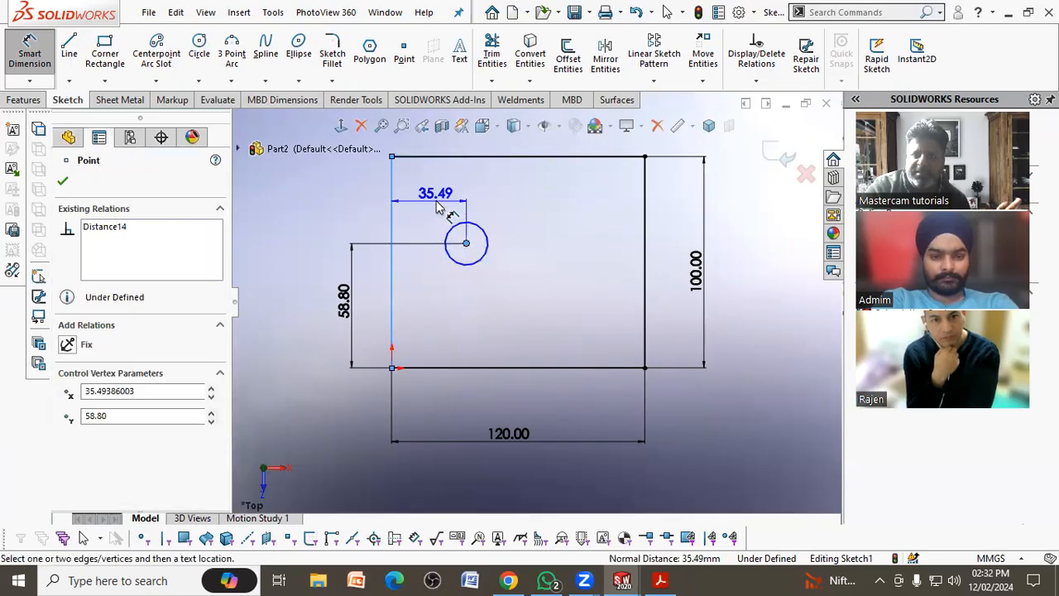
pyautogui.click(437, 205)
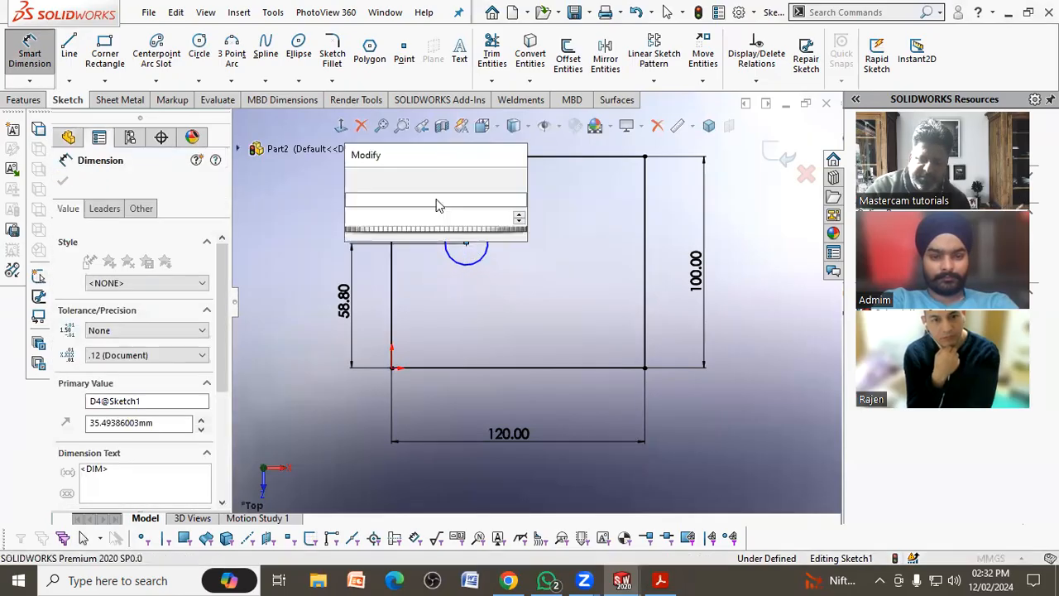
pyautogui.write('35.5')
pyautogui.press('Return')
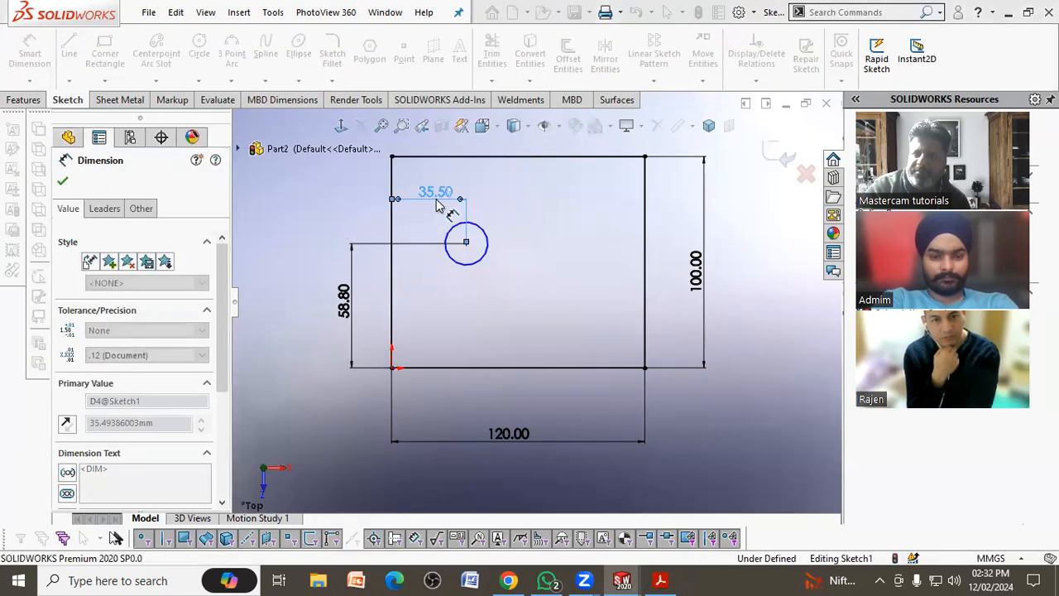
pyautogui.press('Escape')
pyautogui.scroll(-2, 497, 186)
pyautogui.scroll(2, 460, 248)
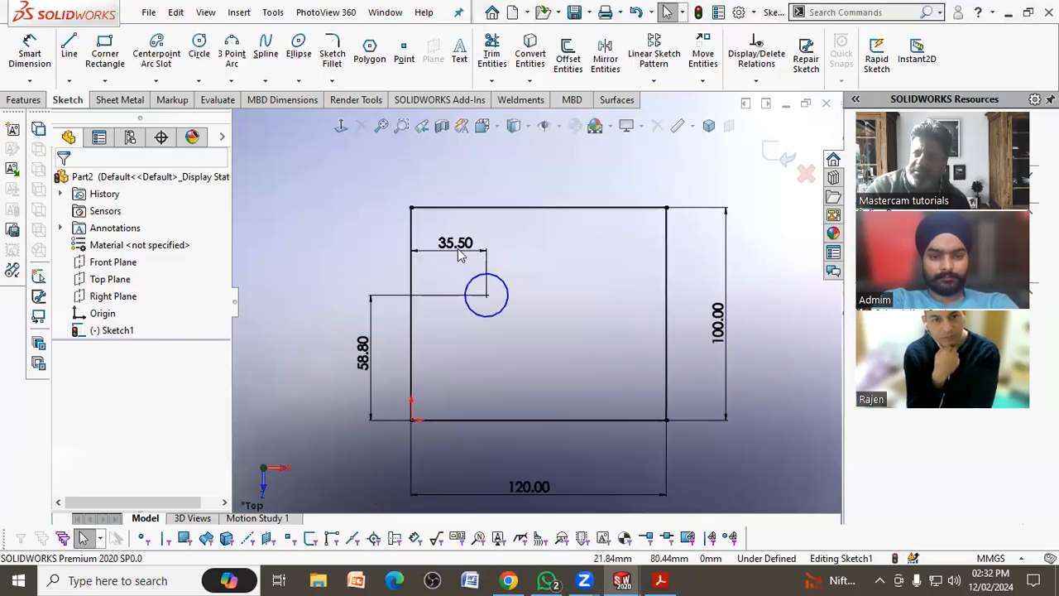
pyautogui.moveTo(457, 183); pyautogui.dragTo(458, 138)
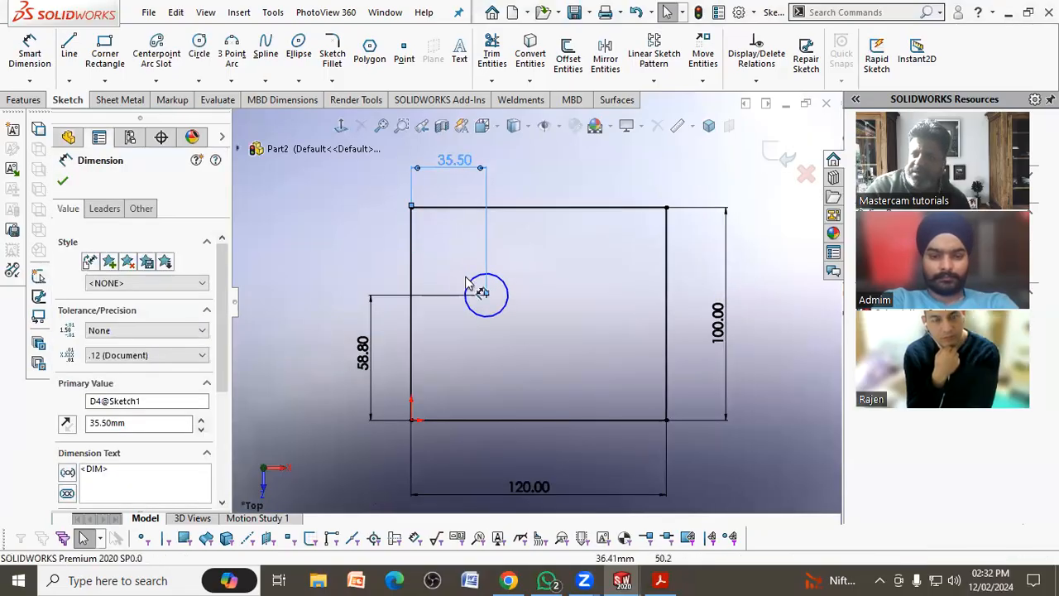
# Step: Check the arc radius in 2d.pdf, and dimension the circle's diameter with the expression 21.0*2
pyautogui.click(659, 580)
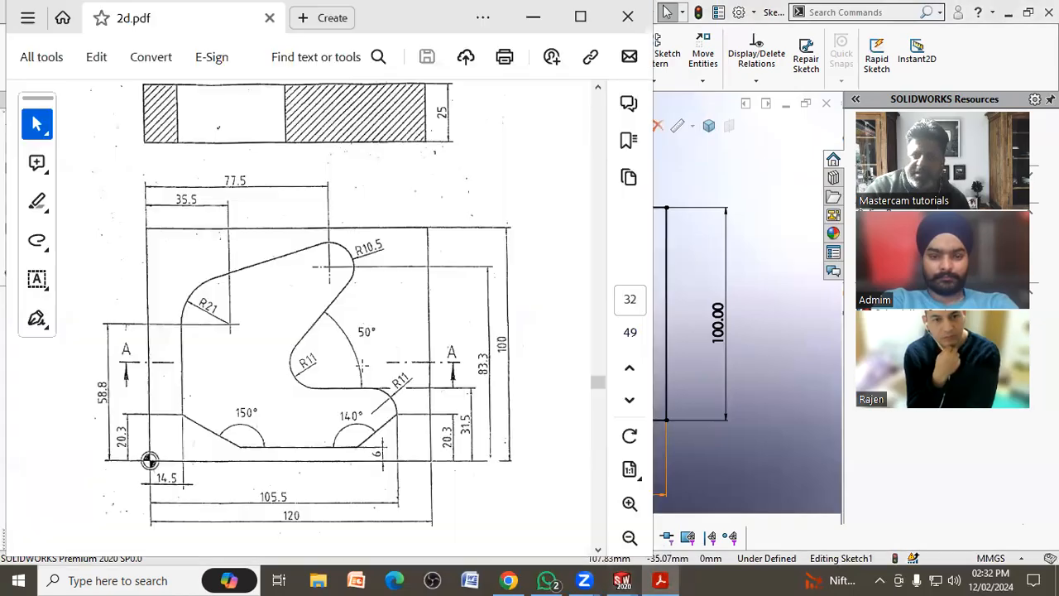
pyautogui.click(717, 327)
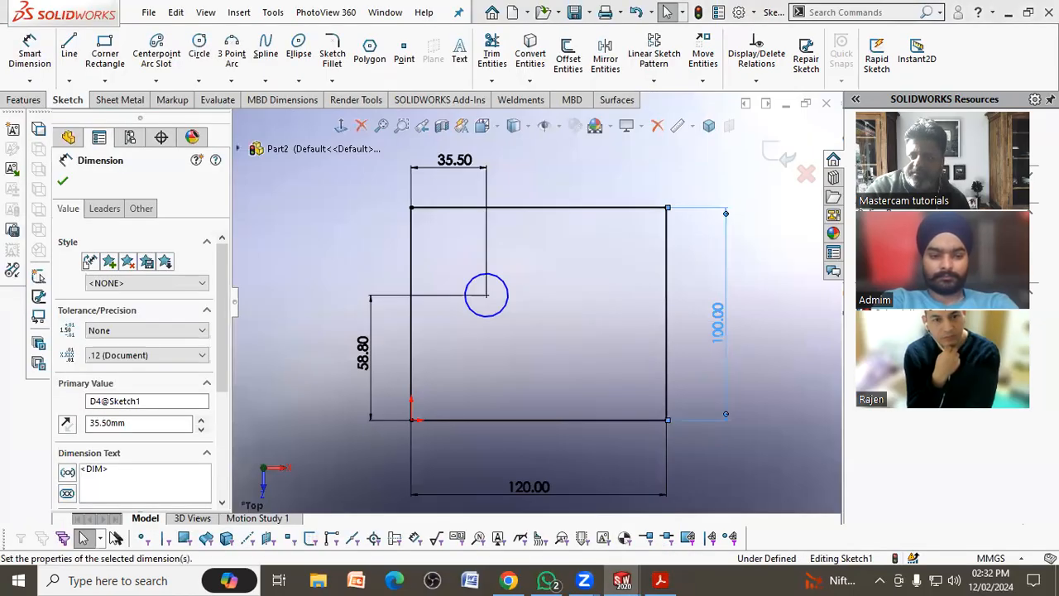
pyautogui.click(437, 297)
pyautogui.click(35, 53)
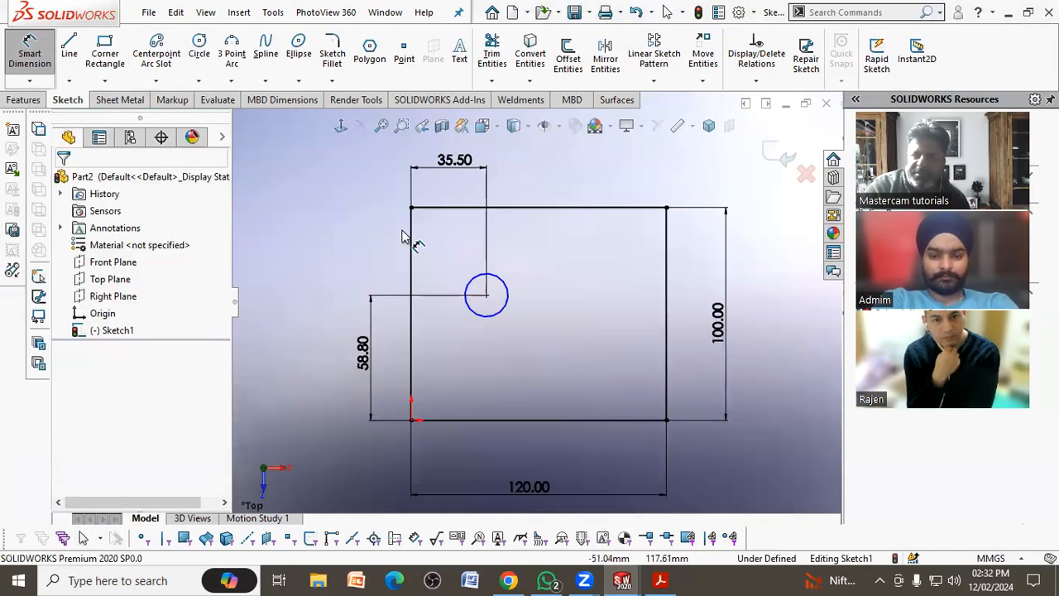
pyautogui.click(465, 282)
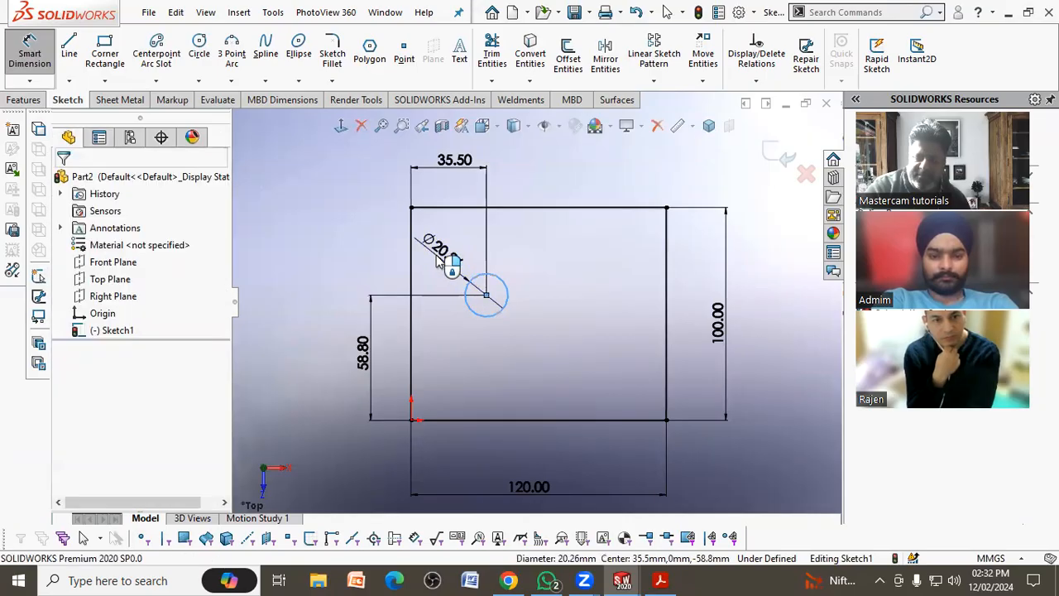
pyautogui.click(439, 259)
pyautogui.write('21')
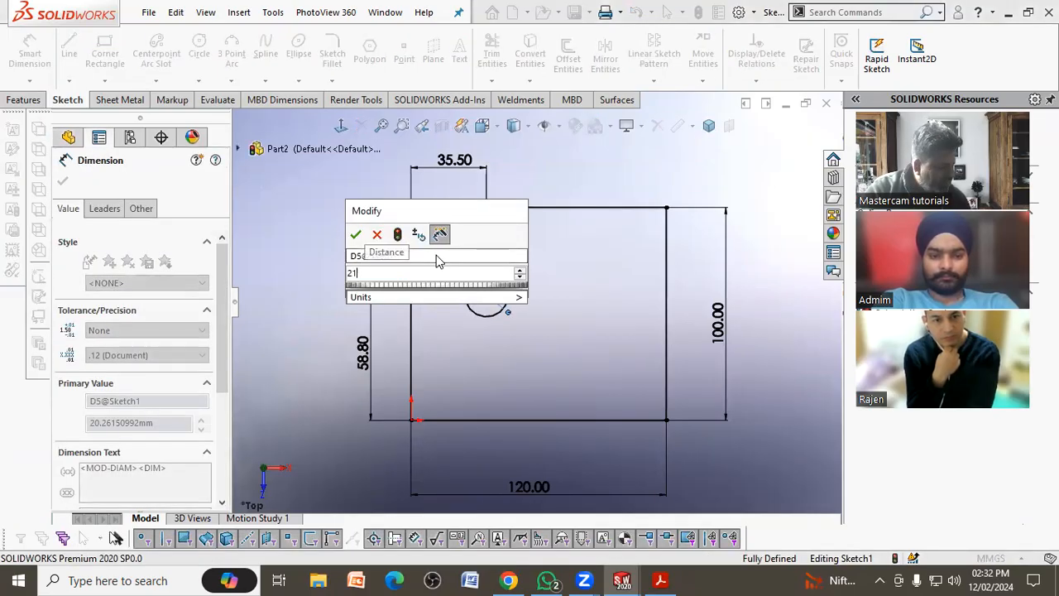
pyautogui.write('.0*2')
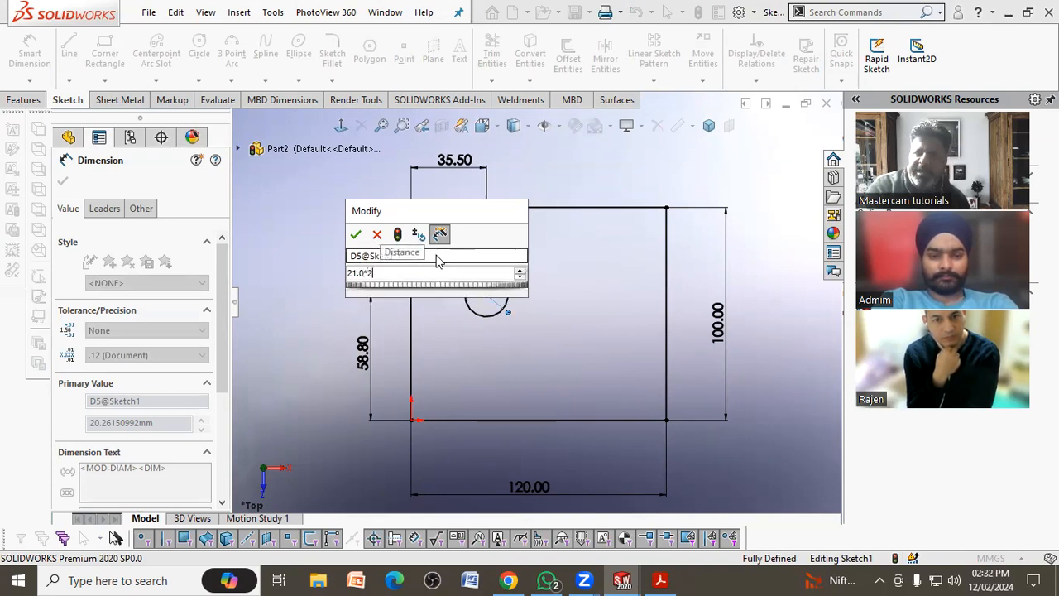
pyautogui.press('Escape')
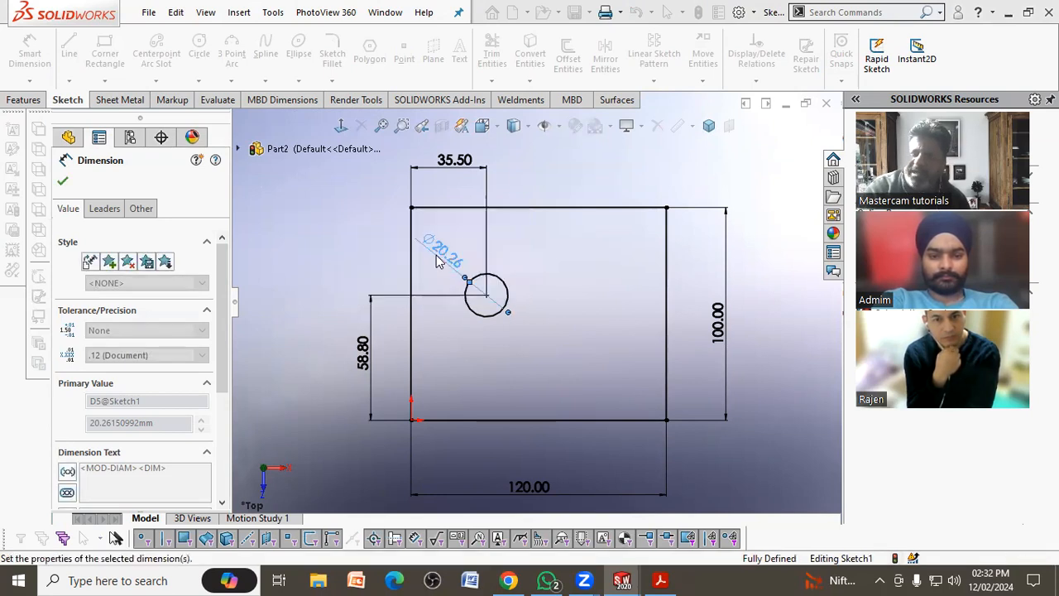
pyautogui.click(561, 265)
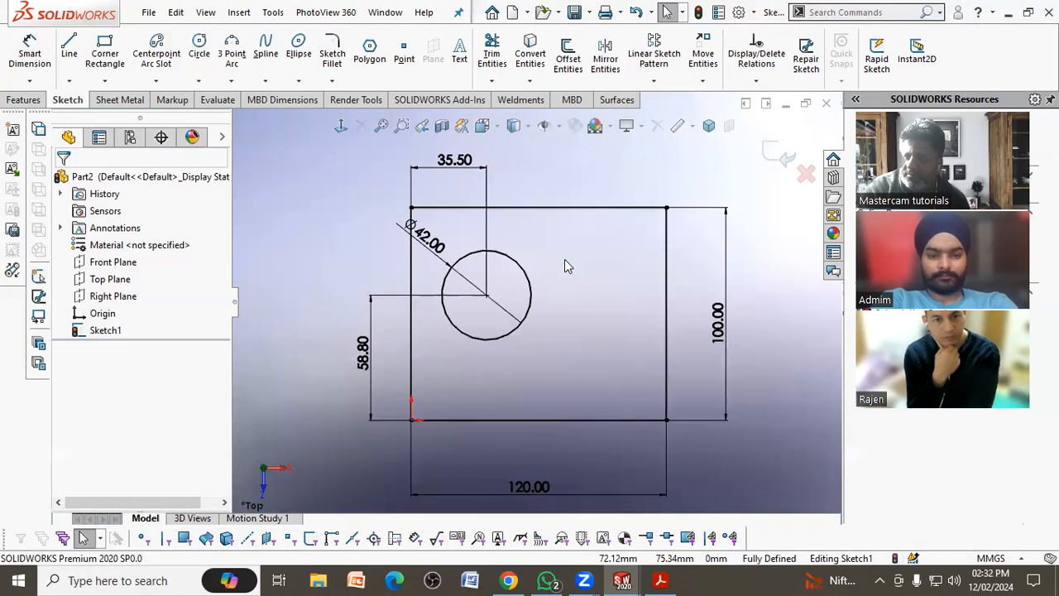
# Step: Display the circle's diameter dimension as a radius and reposition it beside the circle inside the rectangle
pyautogui.click(444, 264)
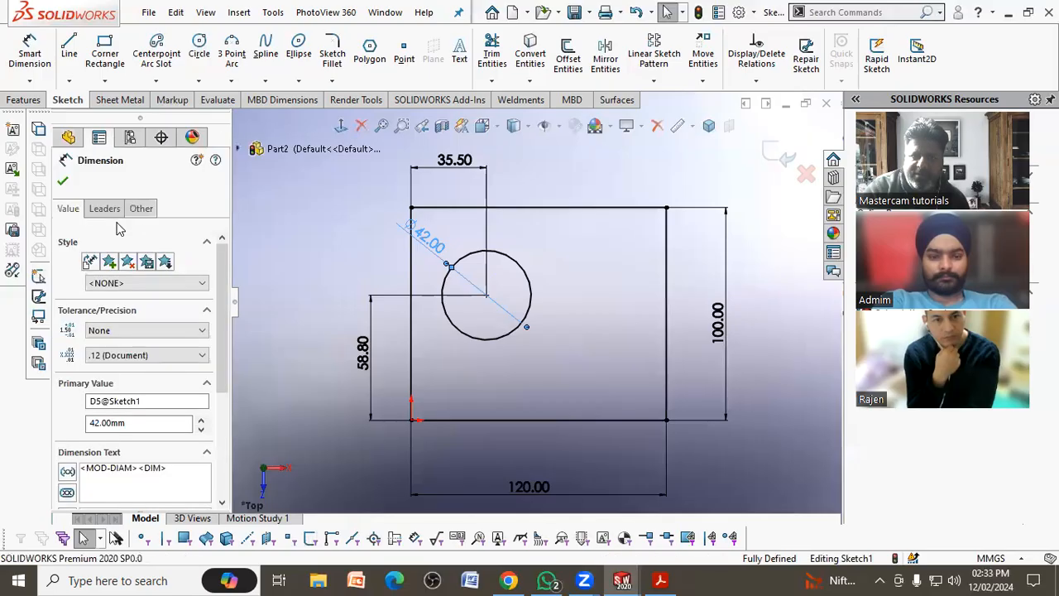
pyautogui.click(110, 212)
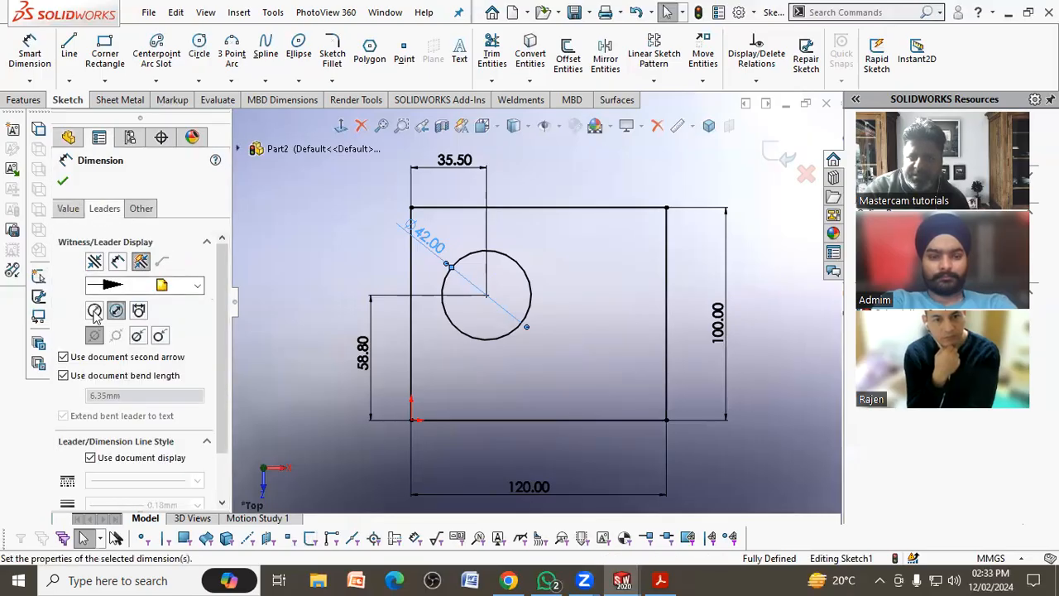
pyautogui.click(95, 313)
pyautogui.click(273, 249)
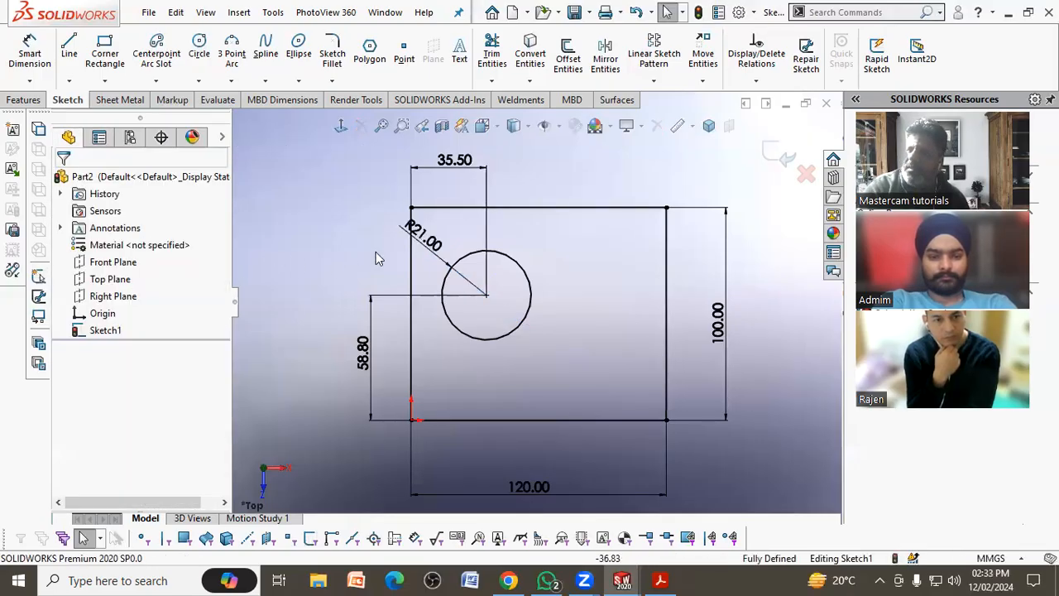
pyautogui.moveTo(425, 237); pyautogui.dragTo(447, 244)
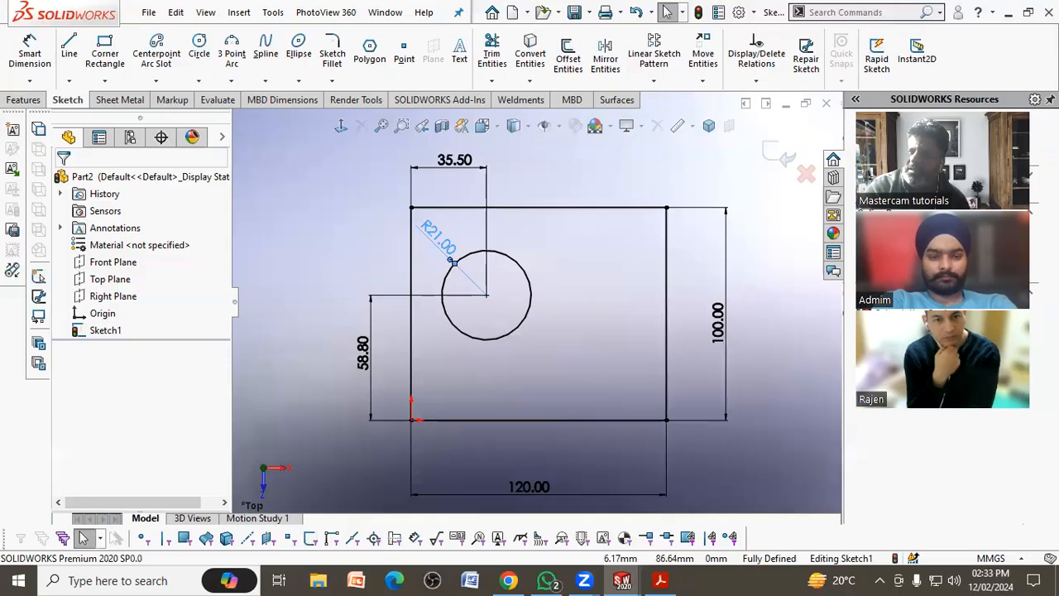
pyautogui.click(322, 231)
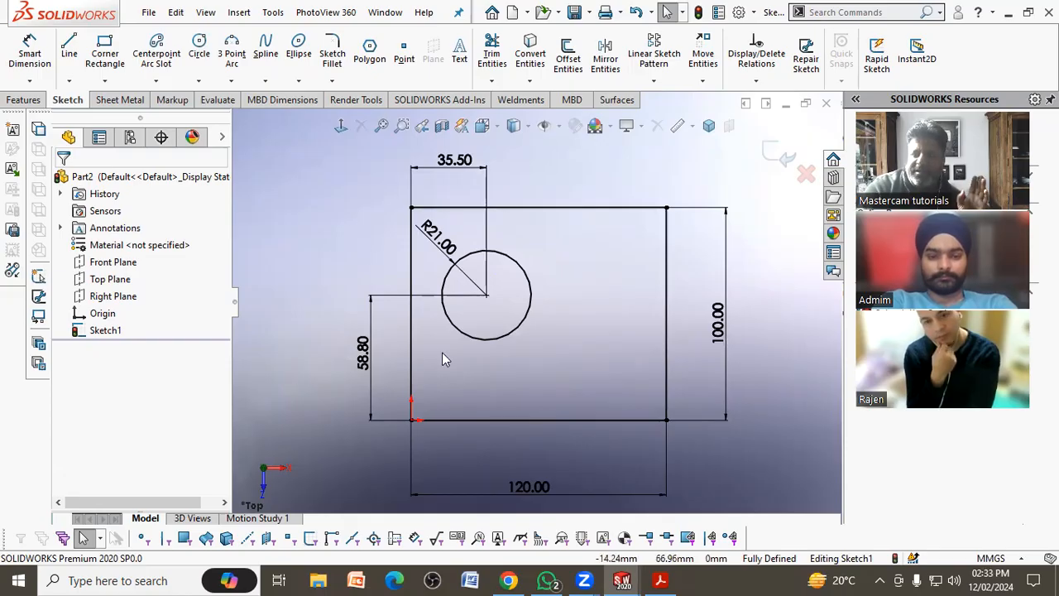
# Step: Check the R10.5 arc in 2d.pdf, and sketch a 21 mm diameter circle in the rectangle's upper-right area
pyautogui.click(659, 579)
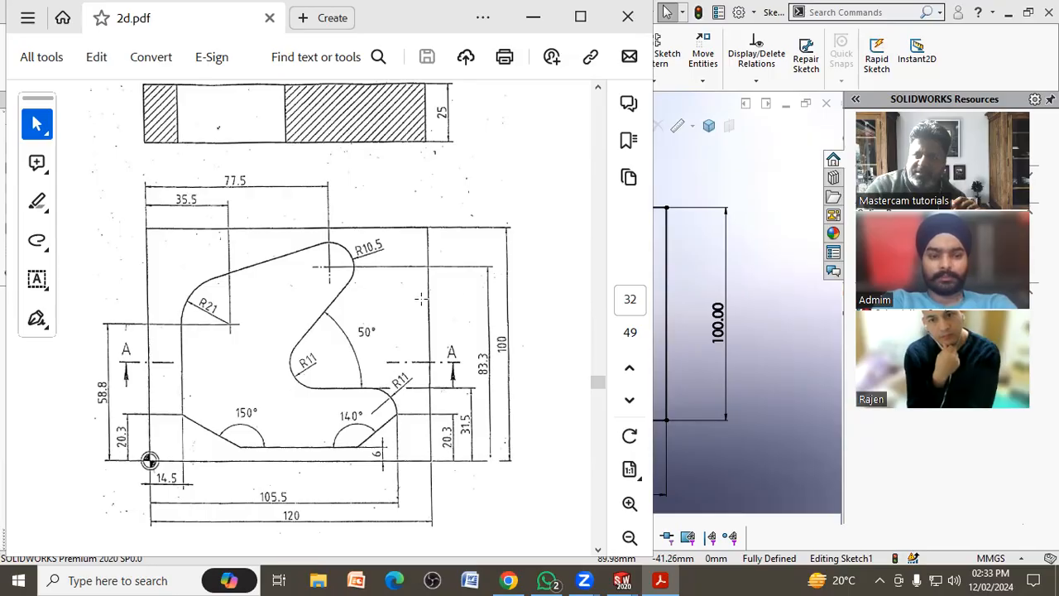
pyautogui.click(762, 279)
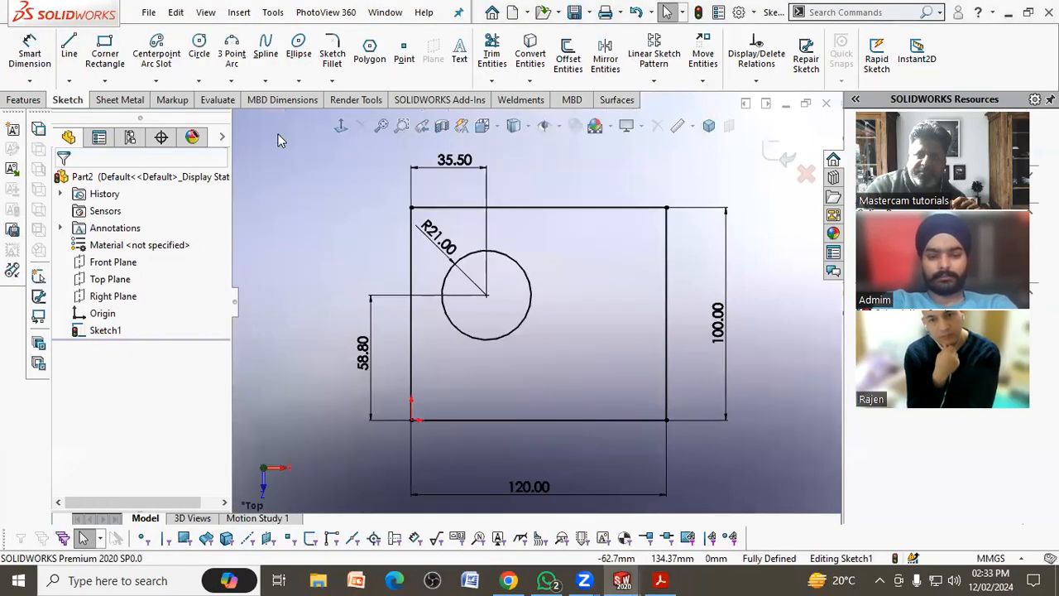
pyautogui.click(198, 48)
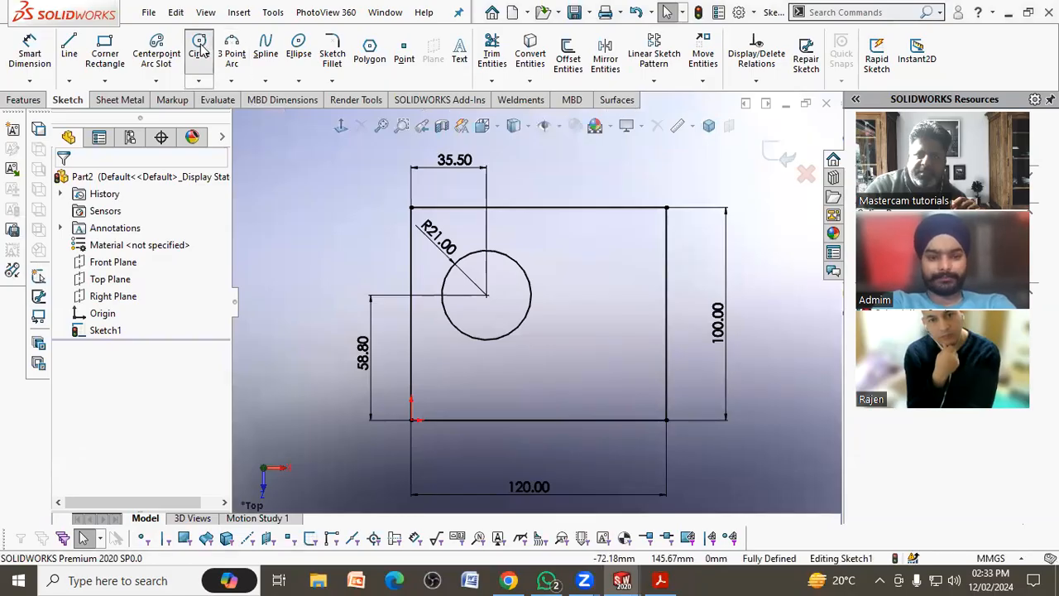
pyautogui.click(610, 265)
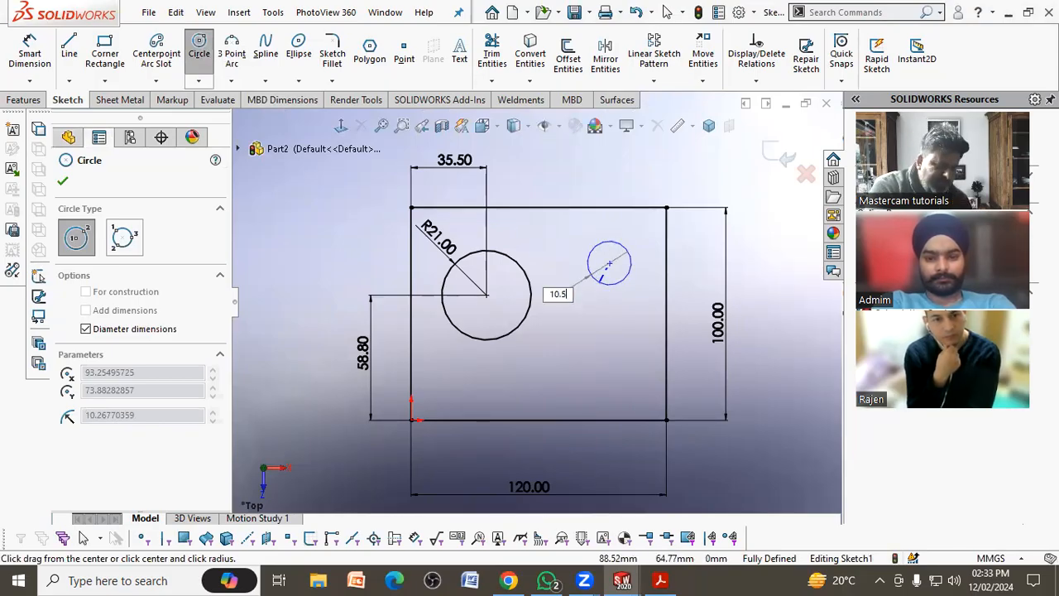
pyautogui.press('Return')
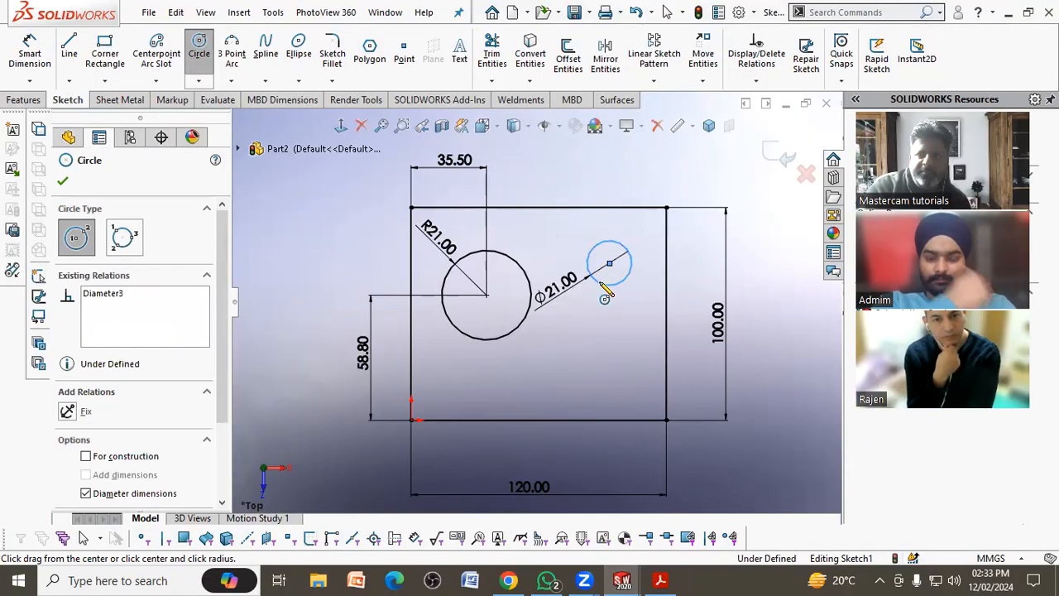
pyautogui.press('Escape')
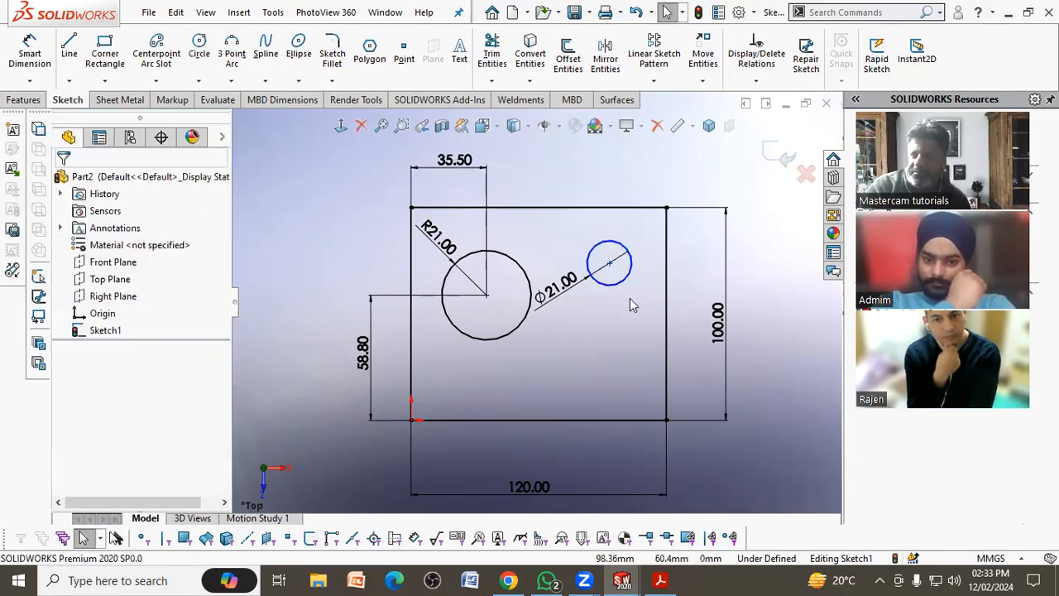
# Step: Check the R10.5 arc's centre position in 2d.pdf, and dimension the small circle's centre 83.3 mm above the rectangle's bottom edge
pyautogui.click(660, 580)
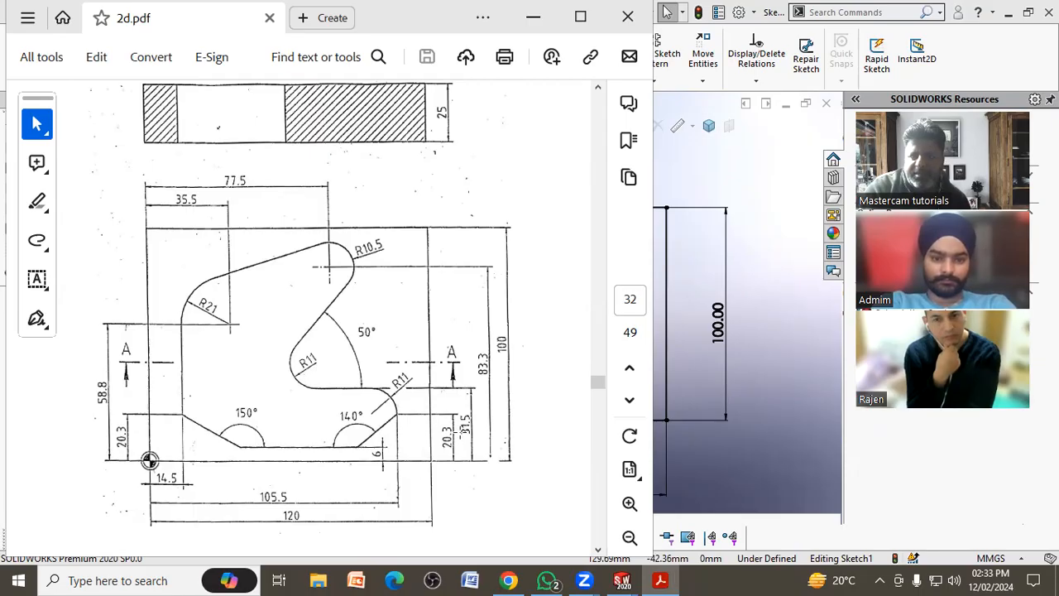
pyautogui.click(740, 244)
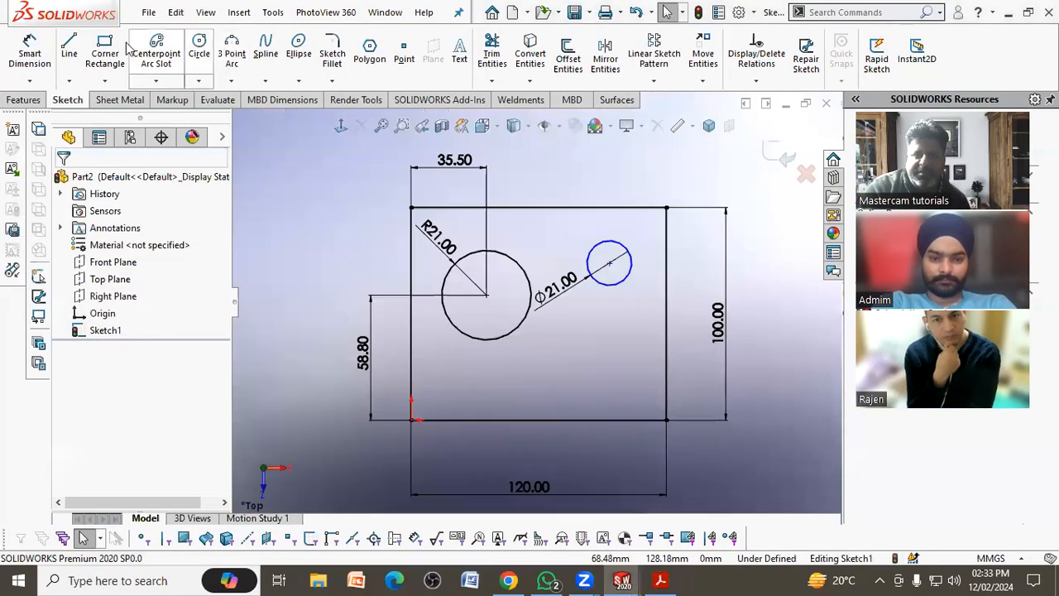
pyautogui.click(31, 52)
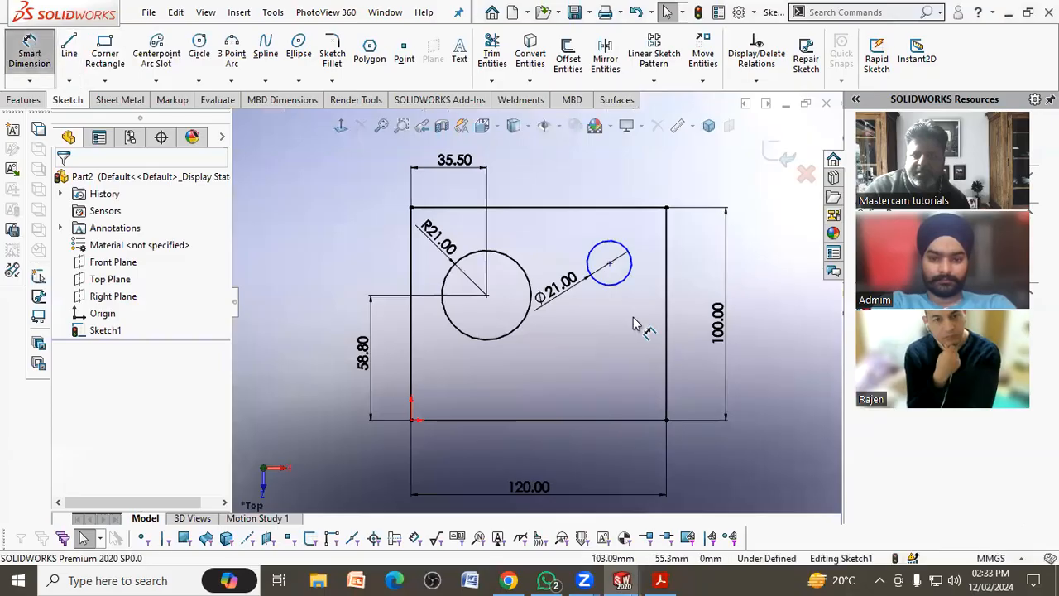
pyautogui.click(620, 420)
pyautogui.click(609, 263)
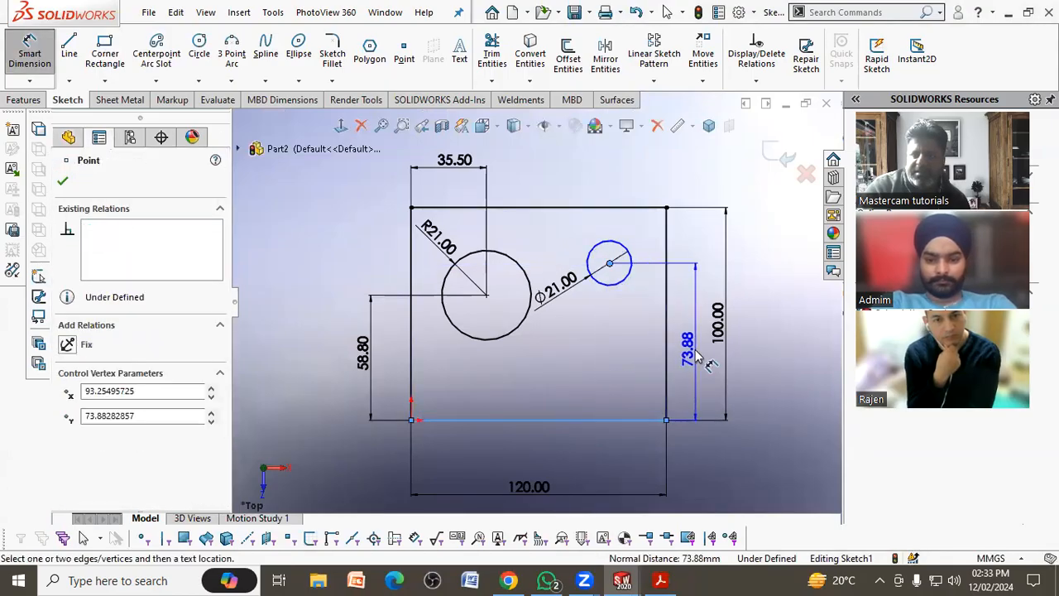
pyautogui.click(702, 354)
pyautogui.write('83.3')
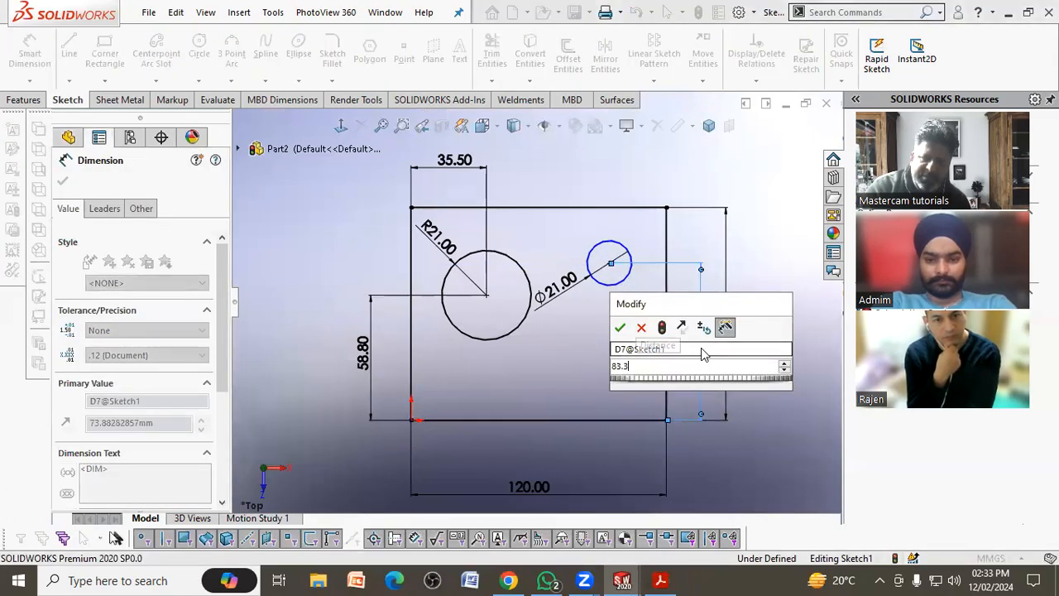
pyautogui.press('Return')
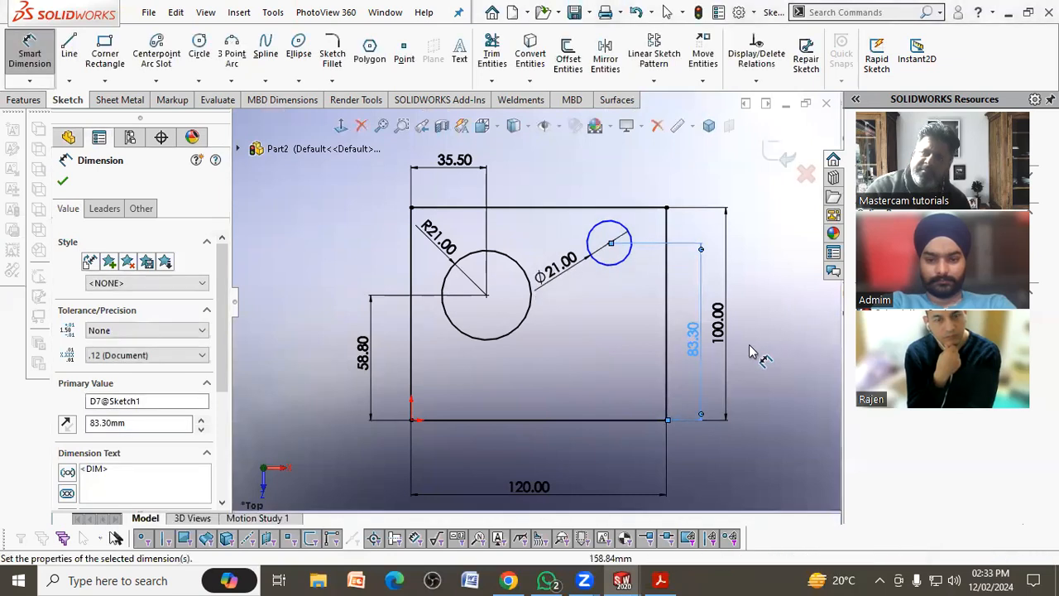
# Step: Dimension the small circle's centre 77.5 mm from the rectangle's left edge, placing the dimension above the rectangle
pyautogui.click(411, 354)
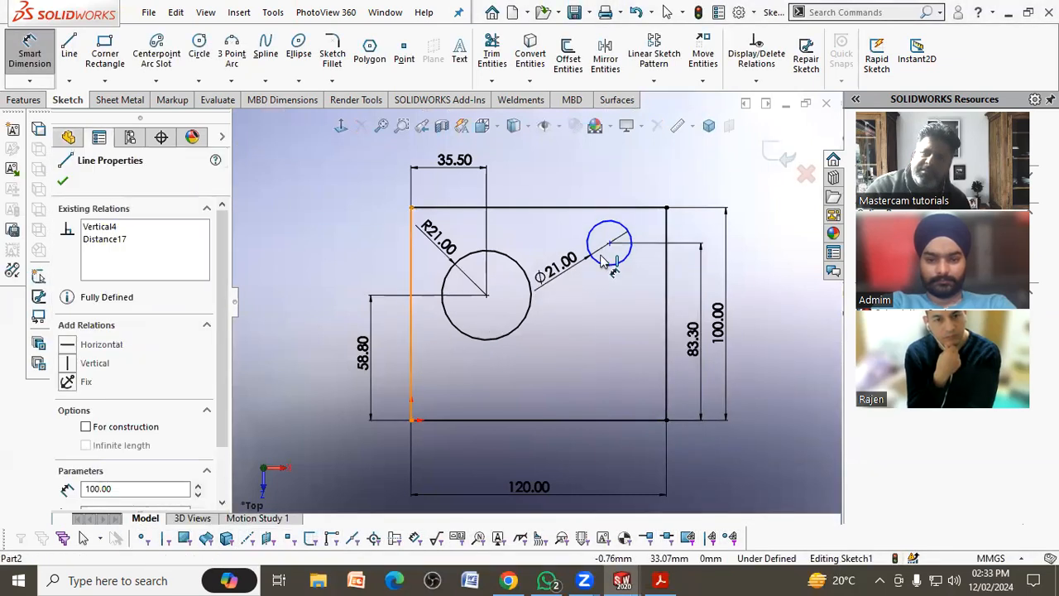
pyautogui.click(609, 243)
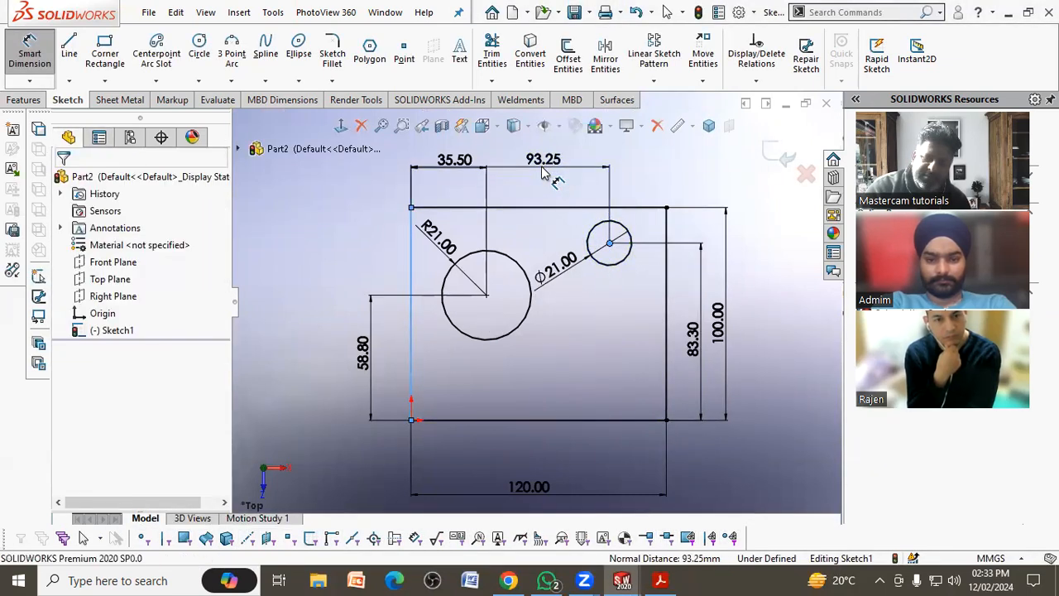
pyautogui.click(543, 171)
pyautogui.write('75.')
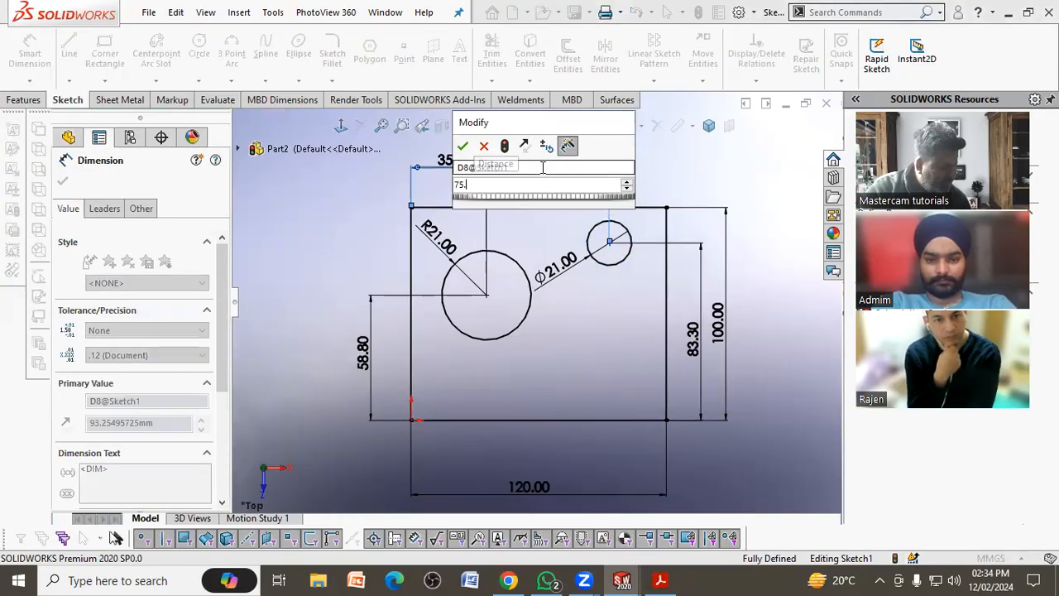
pyautogui.press('BackSpace')
pyautogui.press('BackSpace')
pyautogui.press('BackSpace')
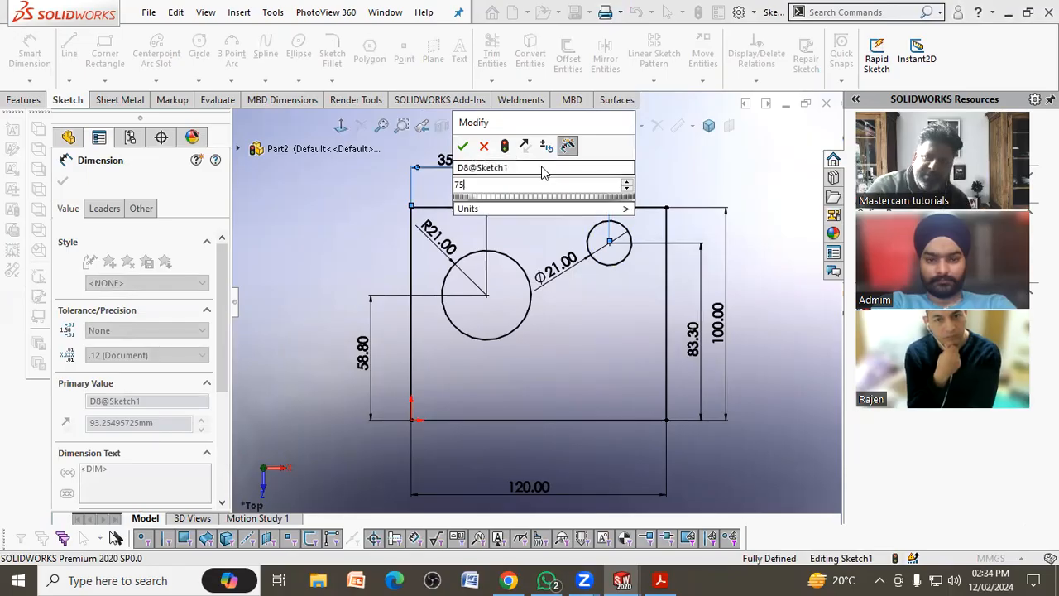
pyautogui.write('77.5')
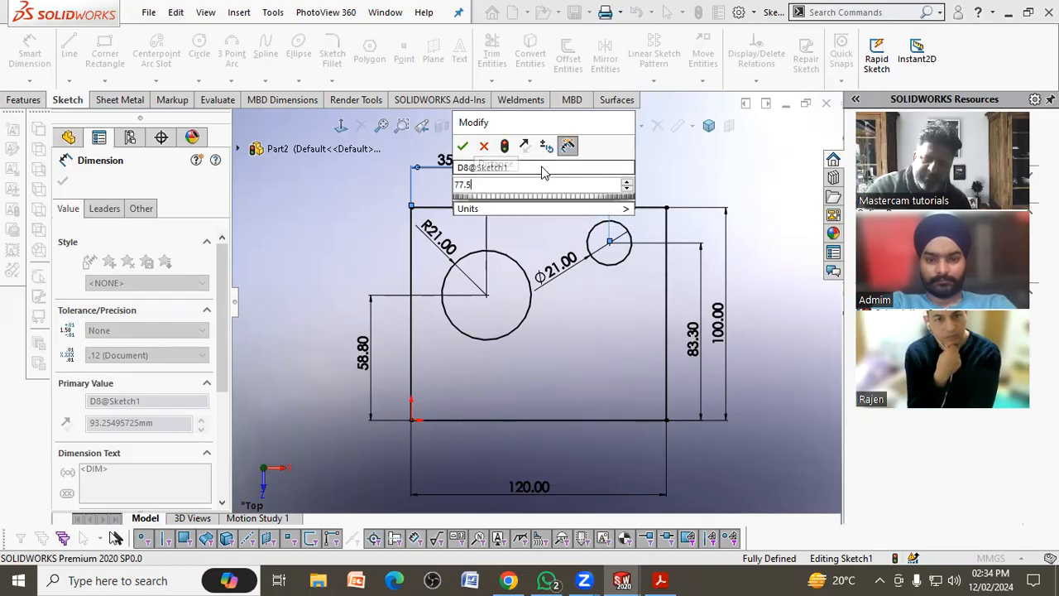
pyautogui.press('Return')
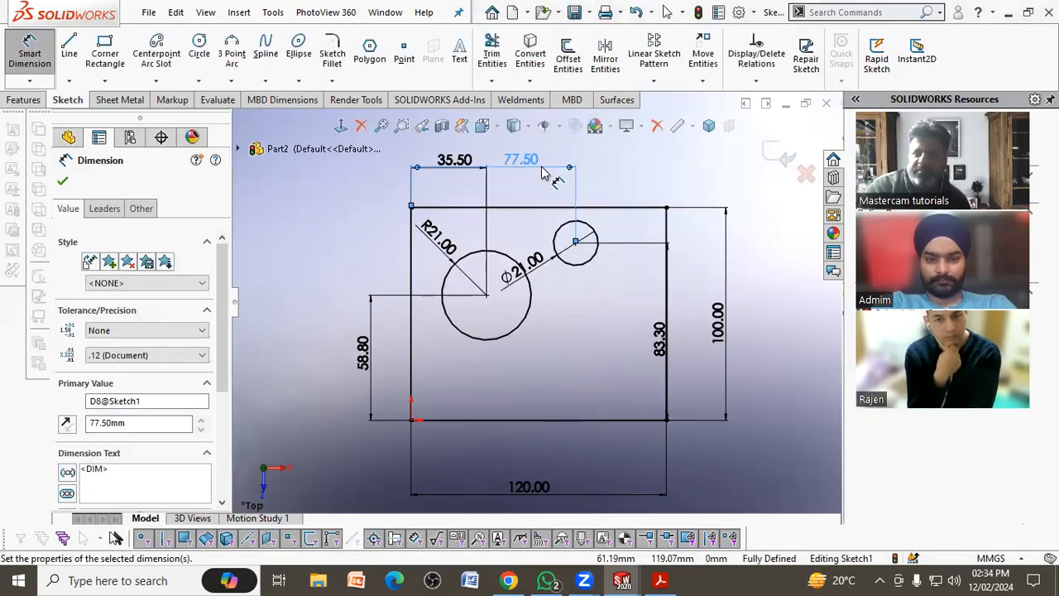
pyautogui.press('Escape')
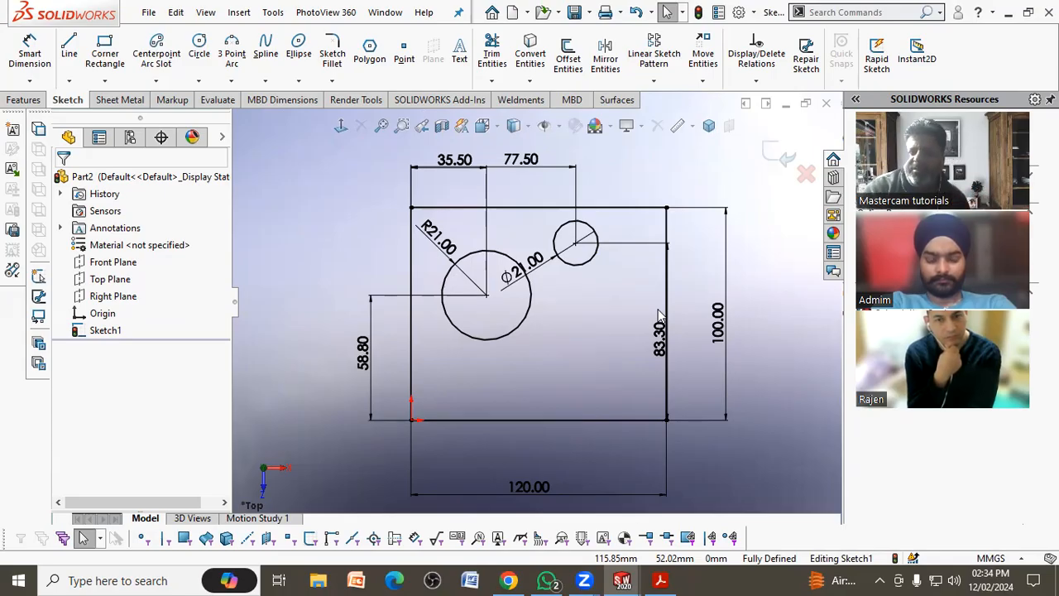
# Step: Move the 83.3 mm dimension outside the right edge, stack the 77.5 mm dimension above the 35.5 mm one, and place the small circle's diameter outside the rectangle
pyautogui.moveTo(659, 351); pyautogui.dragTo(695, 347)
pyautogui.click(693, 331)
pyautogui.moveTo(529, 170)
pyautogui.mouseDown()
pyautogui.moveTo(517, 153)
pyautogui.moveTo(472, 170)
pyautogui.moveTo(502, 165)
pyautogui.moveTo(494, 161)
pyautogui.mouseUp()
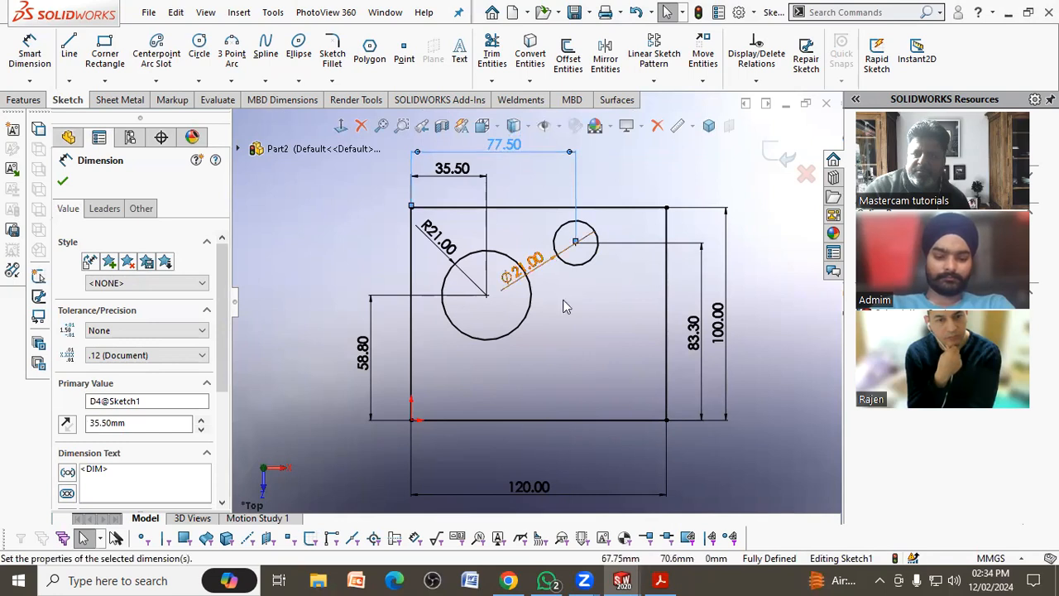
pyautogui.click(711, 450)
pyautogui.moveTo(526, 273)
pyautogui.mouseDown()
pyautogui.moveTo(623, 195)
pyautogui.moveTo(621, 184)
pyautogui.mouseUp()
pyautogui.click(739, 441)
pyautogui.scroll(2, 561, 290)
pyautogui.scroll(-2, 513, 286)
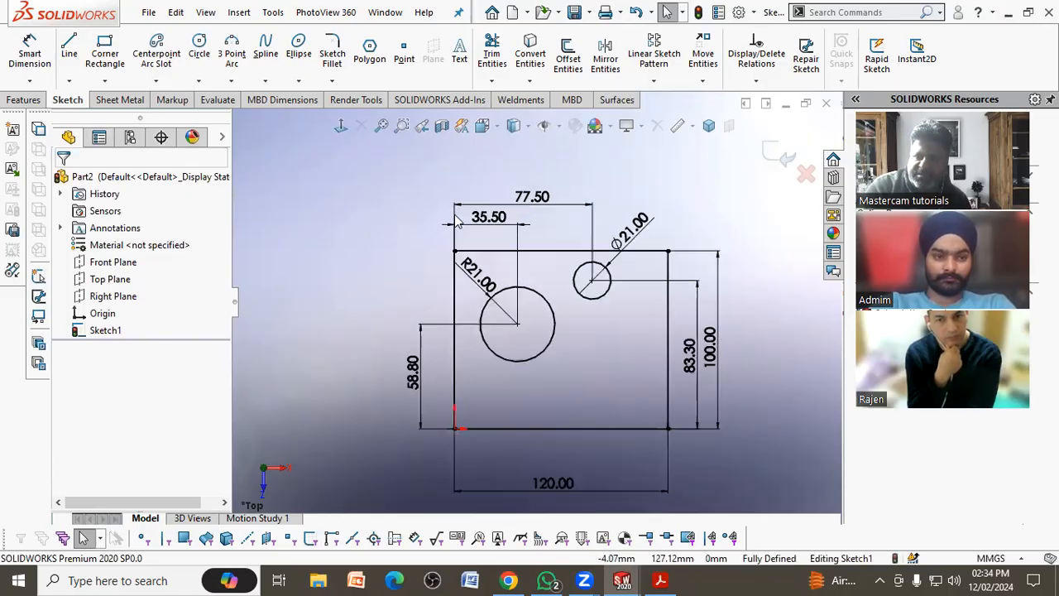
# Step: Display the small circle's diameter dimension as a radius
pyautogui.click(501, 318)
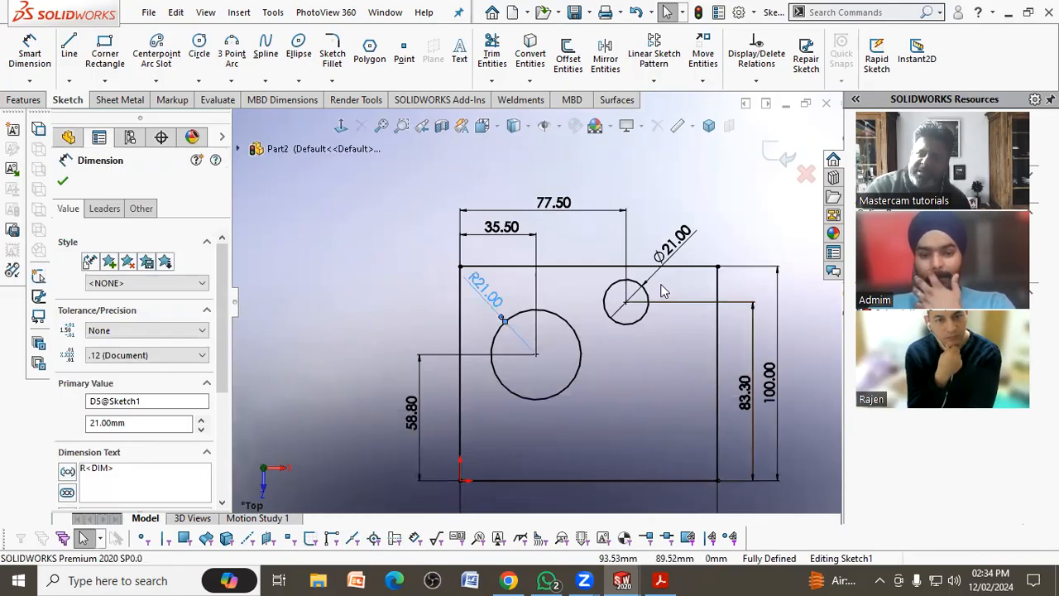
pyautogui.click(104, 208)
pyautogui.click(94, 311)
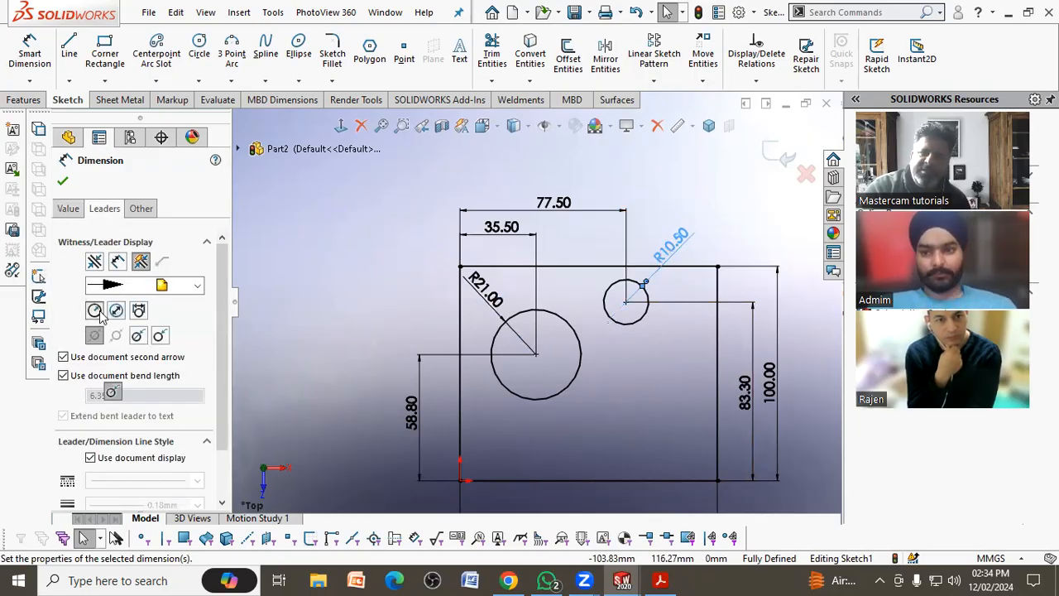
pyautogui.click(314, 313)
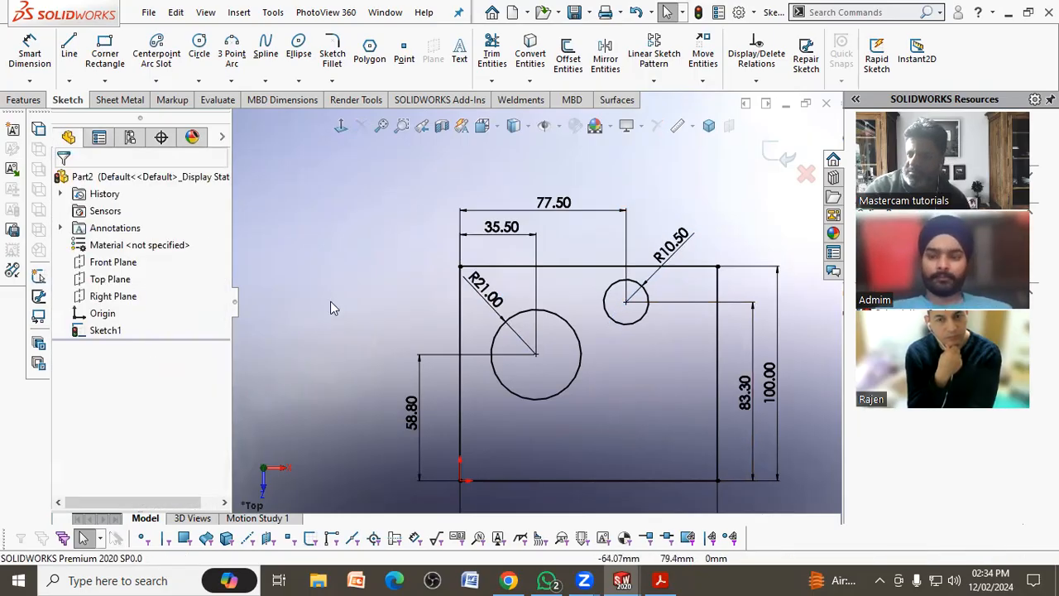
pyautogui.press('f')
pyautogui.scroll(-2, 670, 424)
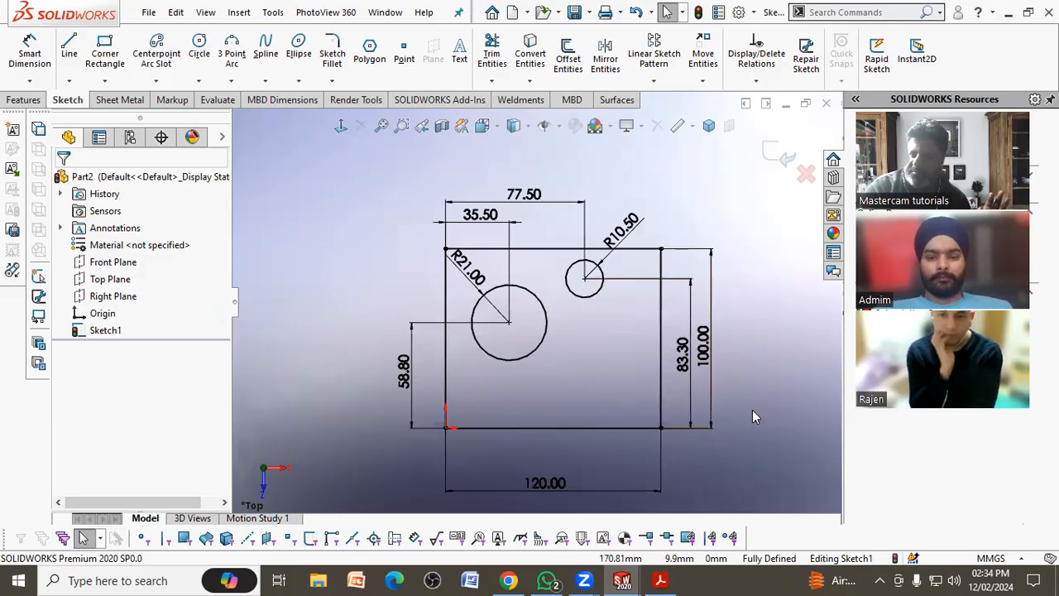
# Step: Check the lower contour in 2d.pdf, and sketch connected lines from the R21 circle's left quadrant: vertical down, sloping about 31 mm, horizontal about 41 mm
pyautogui.click(661, 580)
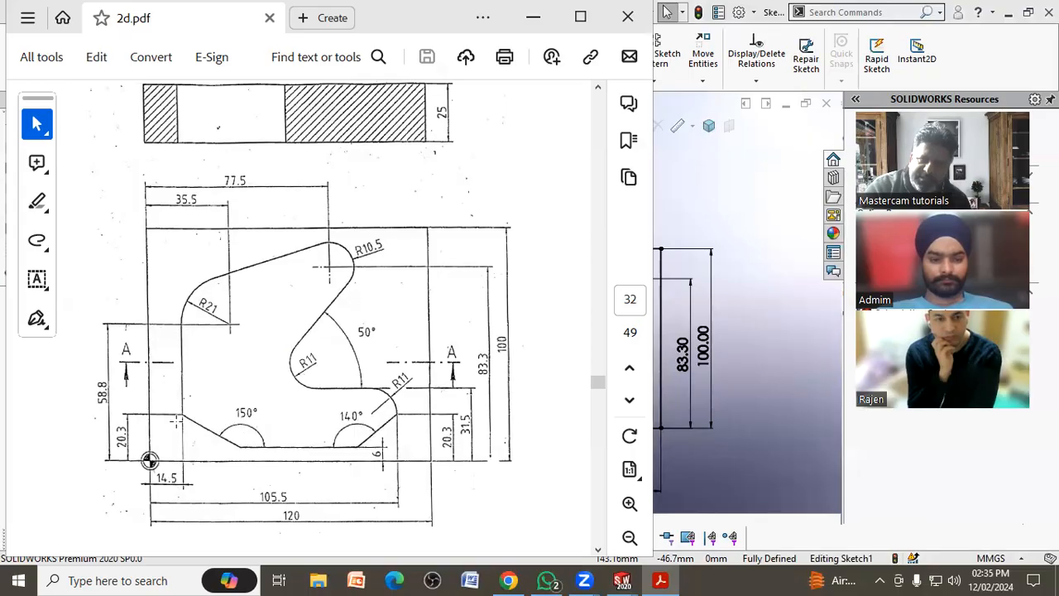
pyautogui.click(726, 356)
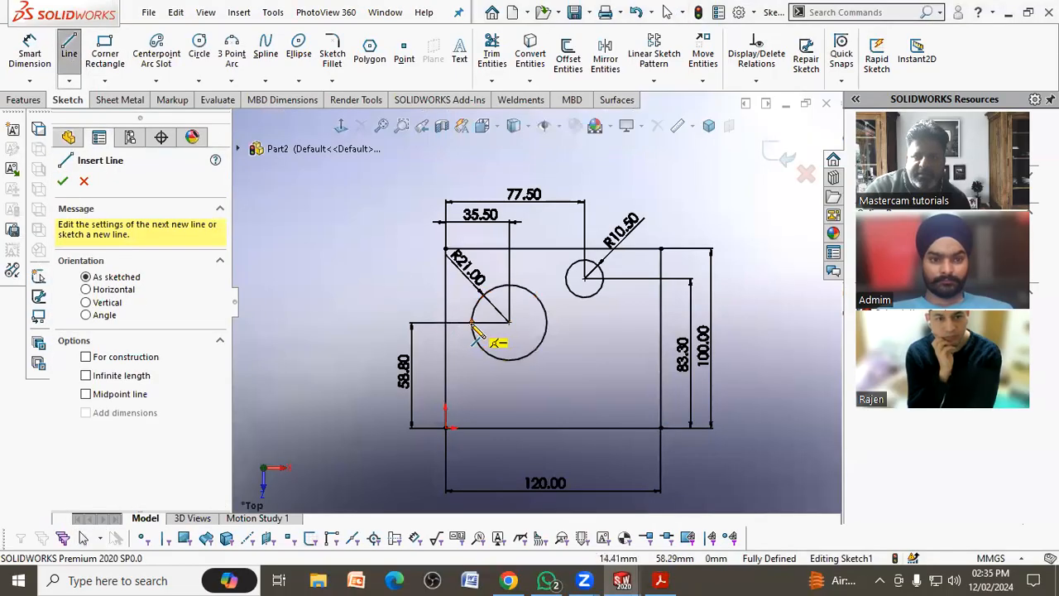
pyautogui.click(508, 322)
pyautogui.click(472, 398)
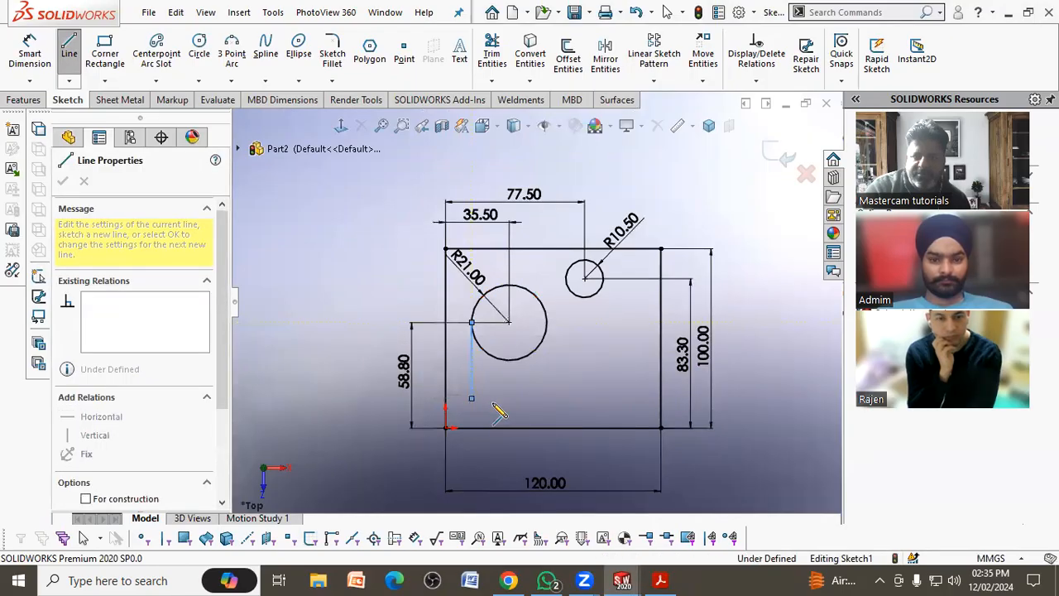
pyautogui.click(524, 416)
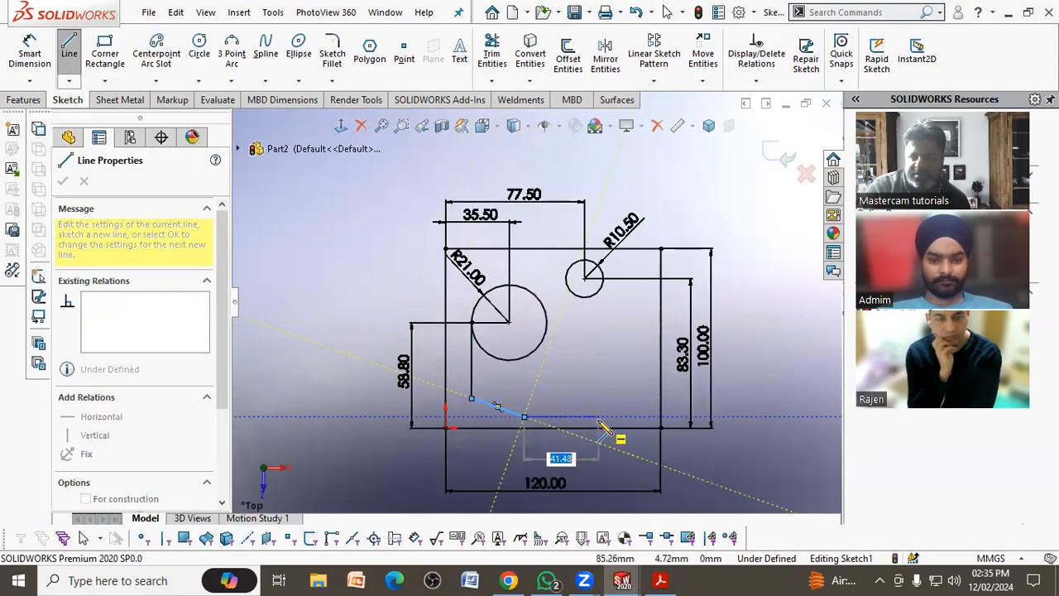
pyautogui.click(598, 417)
pyautogui.press('Escape')
pyautogui.scroll(-4, 496, 447)
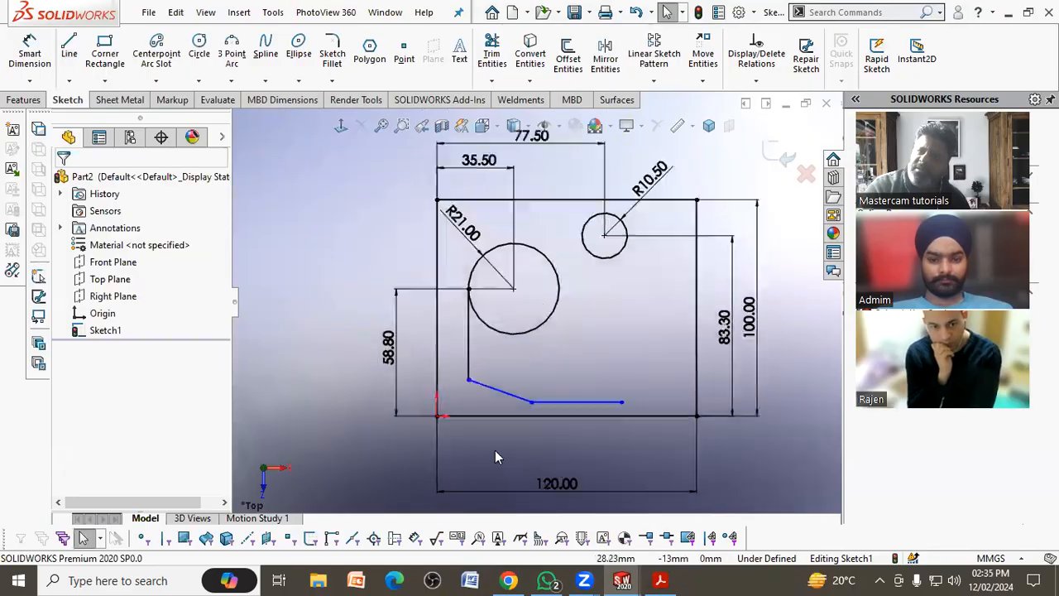
# Step: Check the contour's bottom offset in 2d.pdf, and dimension the short horizontal line 6 mm above the rectangle's bottom edge
pyautogui.click(659, 580)
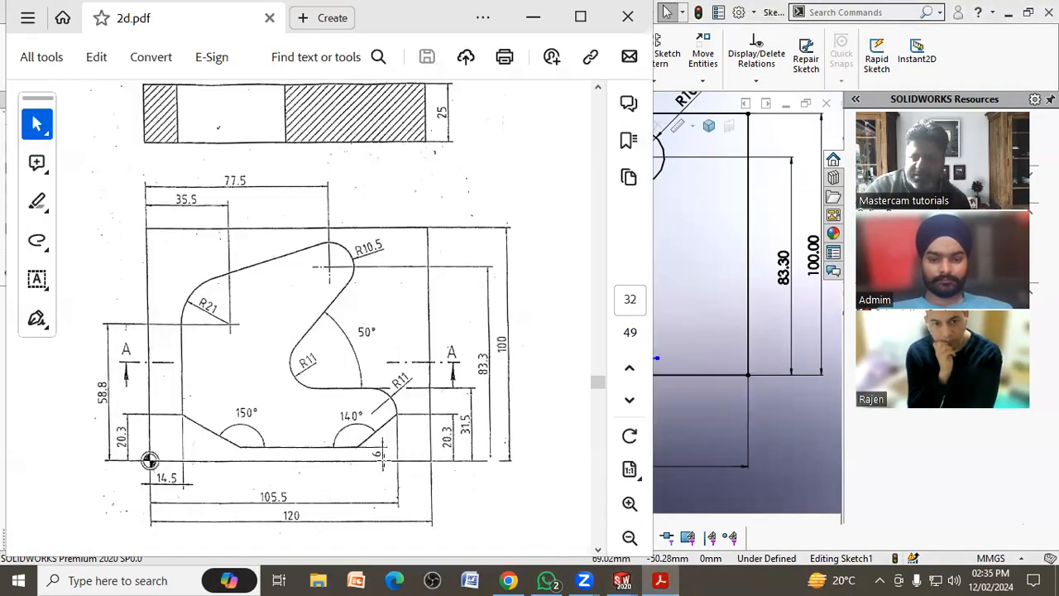
pyautogui.click(679, 428)
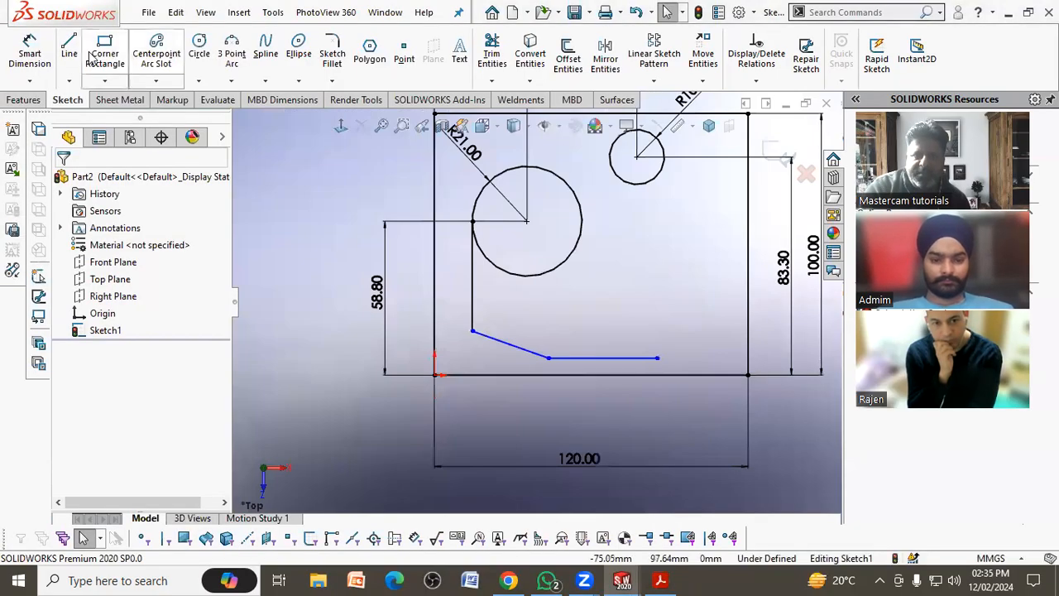
pyautogui.click(31, 63)
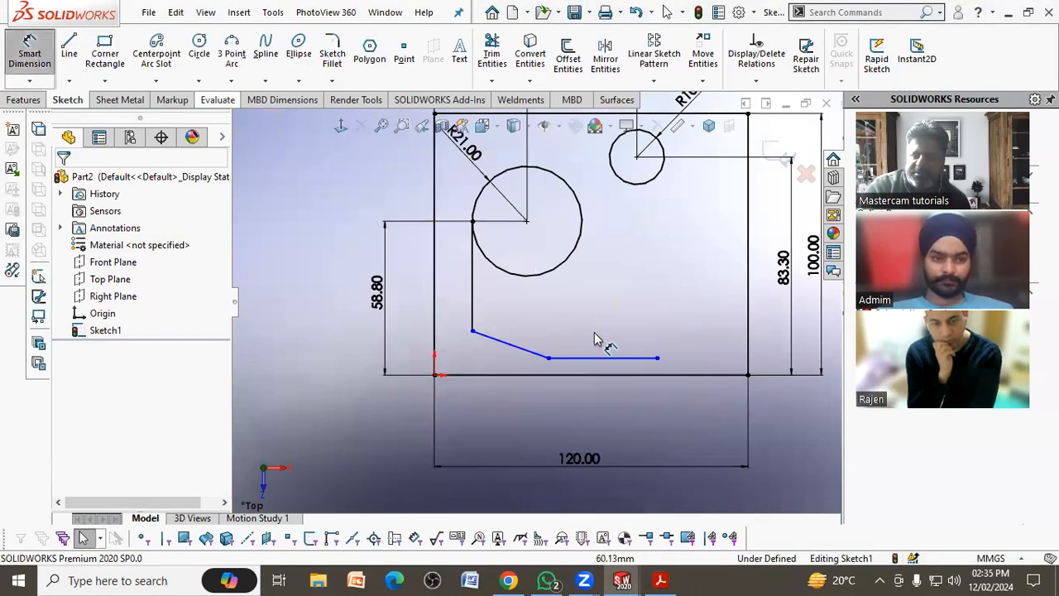
pyautogui.click(626, 380)
pyautogui.click(635, 377)
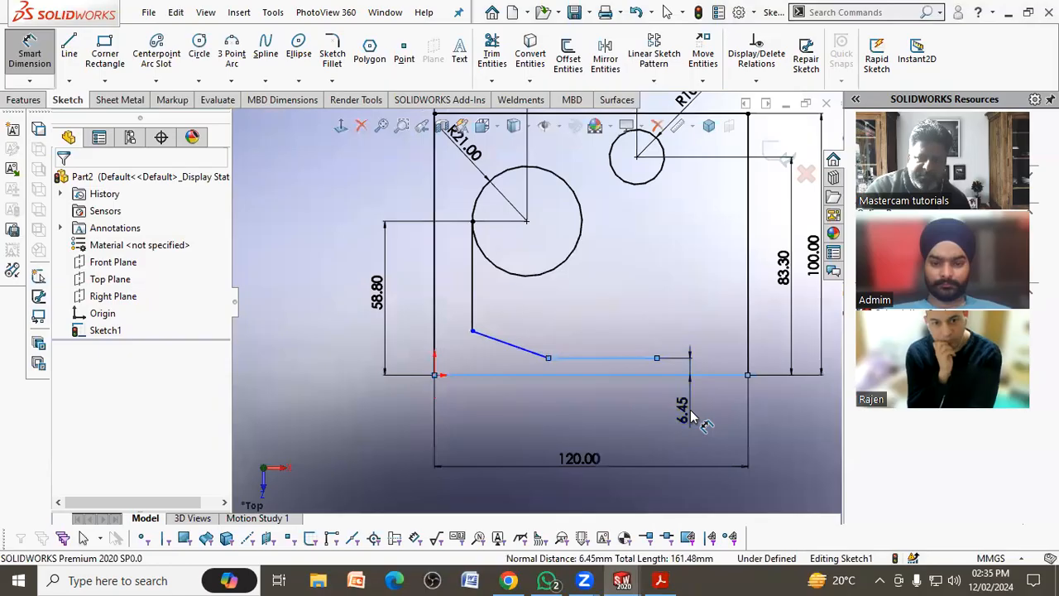
pyautogui.click(691, 416)
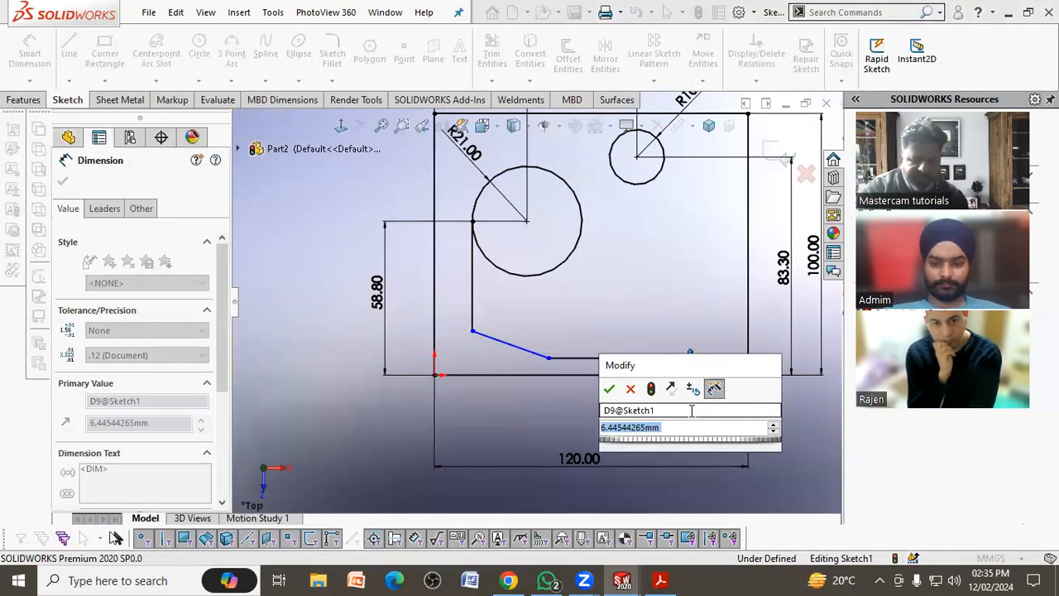
pyautogui.write('6')
pyautogui.press('Return')
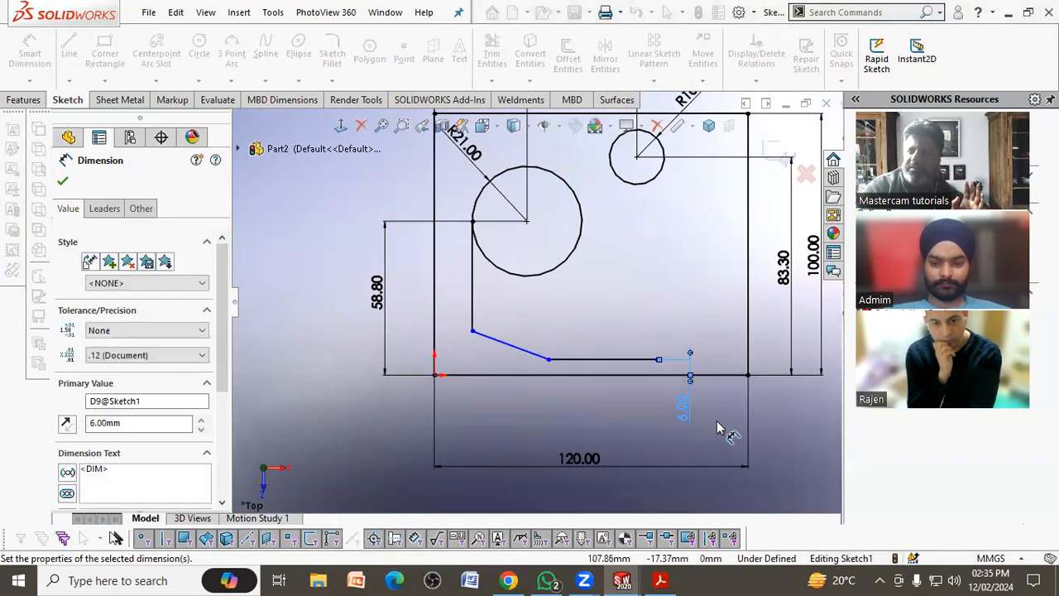
pyautogui.click(717, 434)
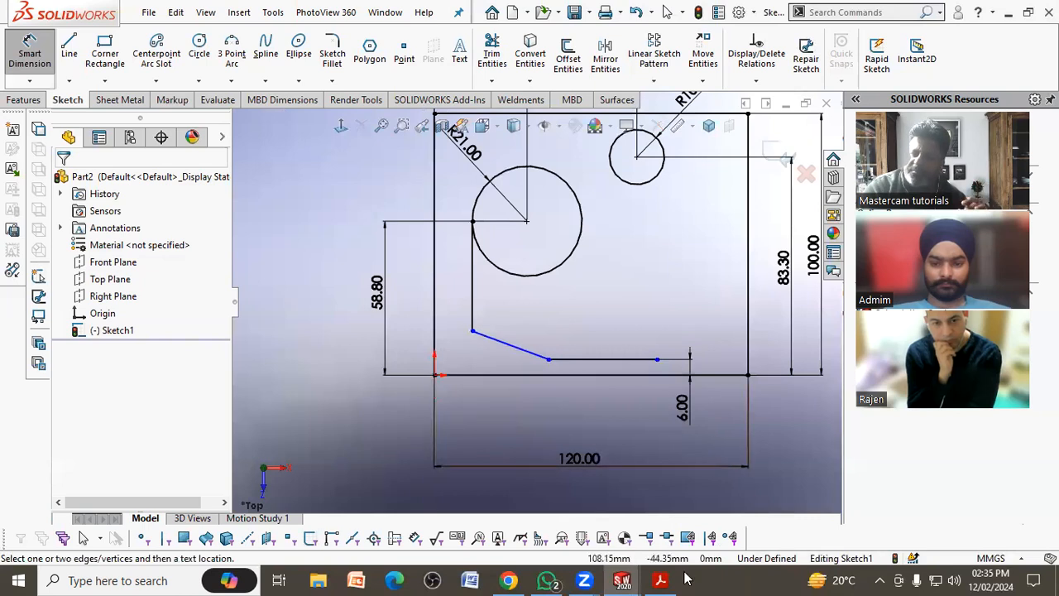
# Step: Check the contour's lower-left angle in 2d.pdf, and dimension the angle between the sloping line and the short horizontal line as 150°
pyautogui.click(661, 580)
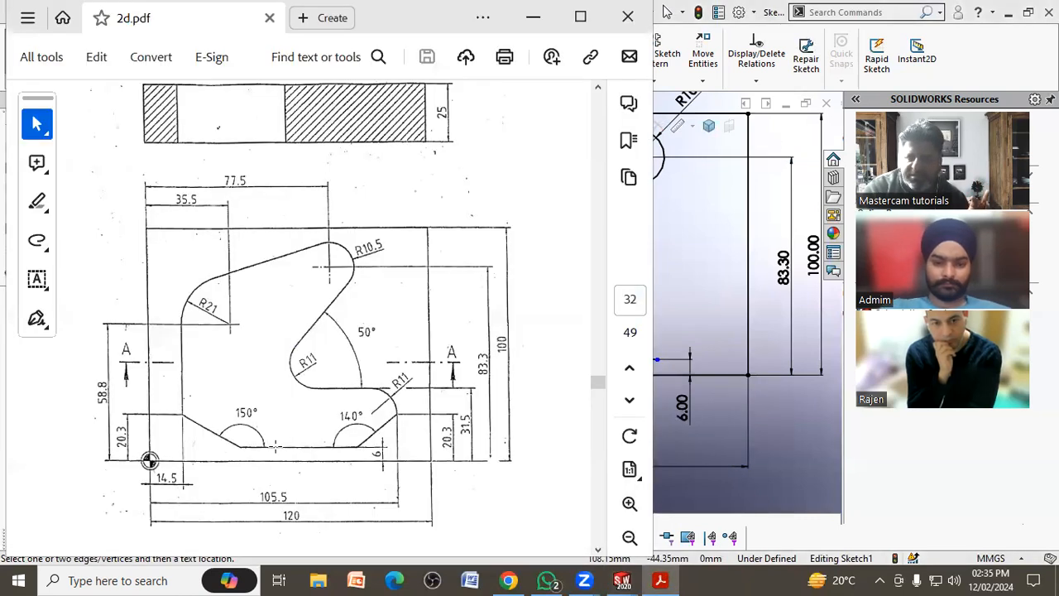
pyautogui.click(695, 448)
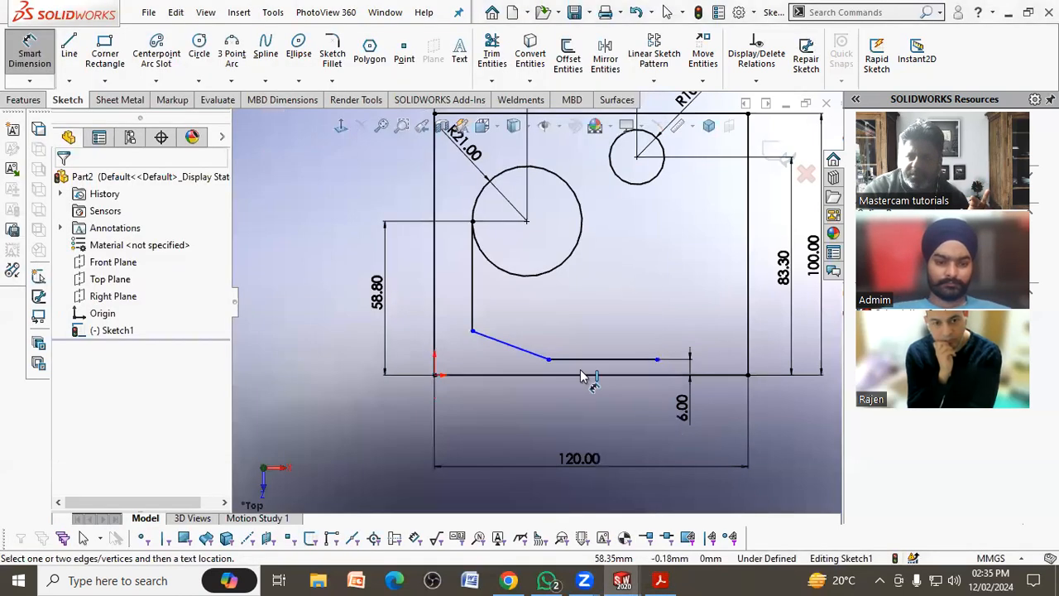
pyautogui.click(515, 352)
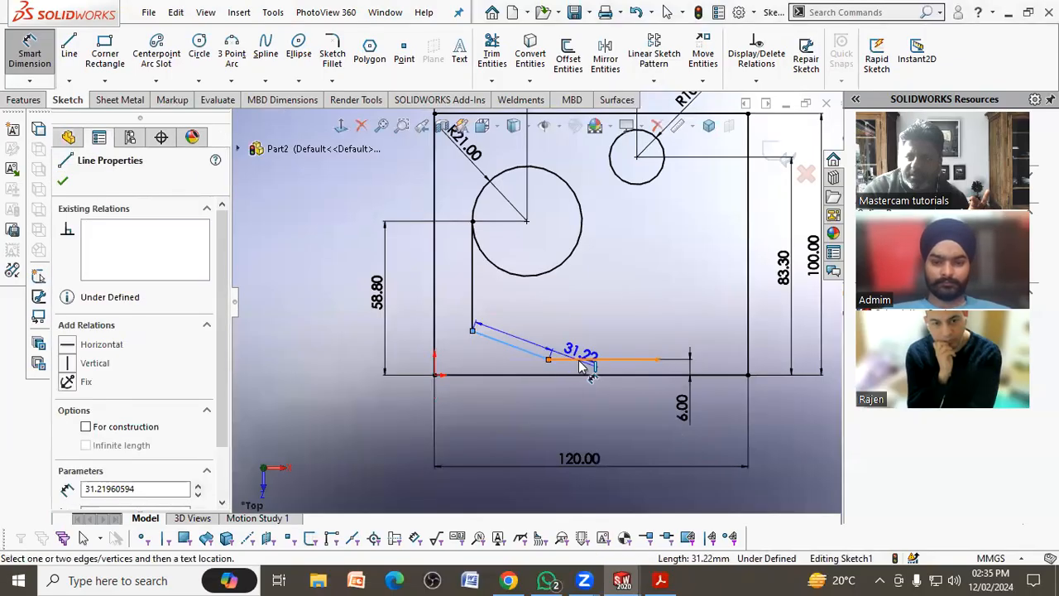
pyautogui.click(584, 358)
pyautogui.click(570, 325)
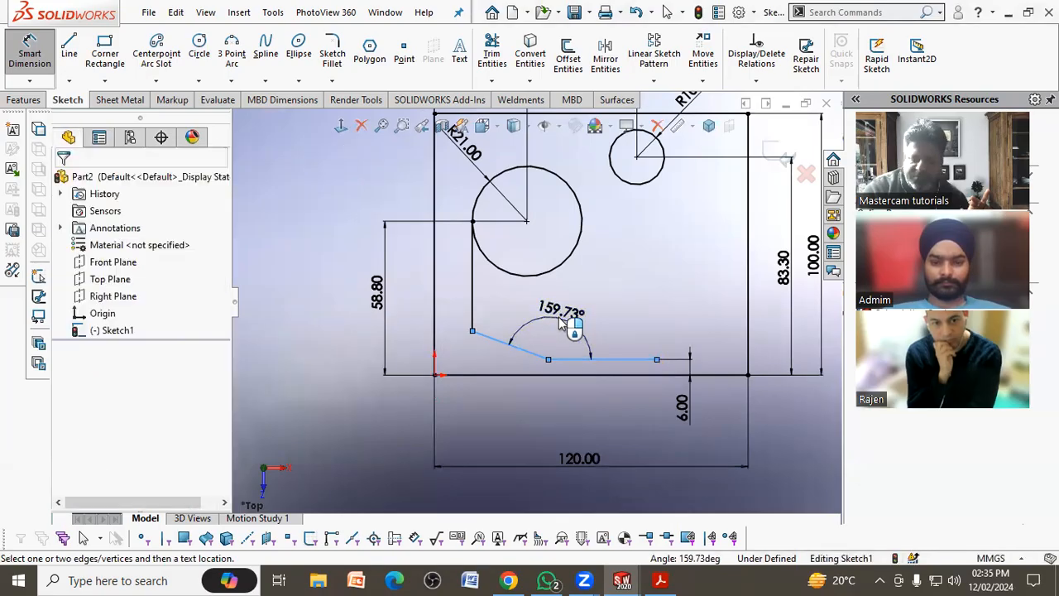
pyautogui.write('150')
pyautogui.press('Return')
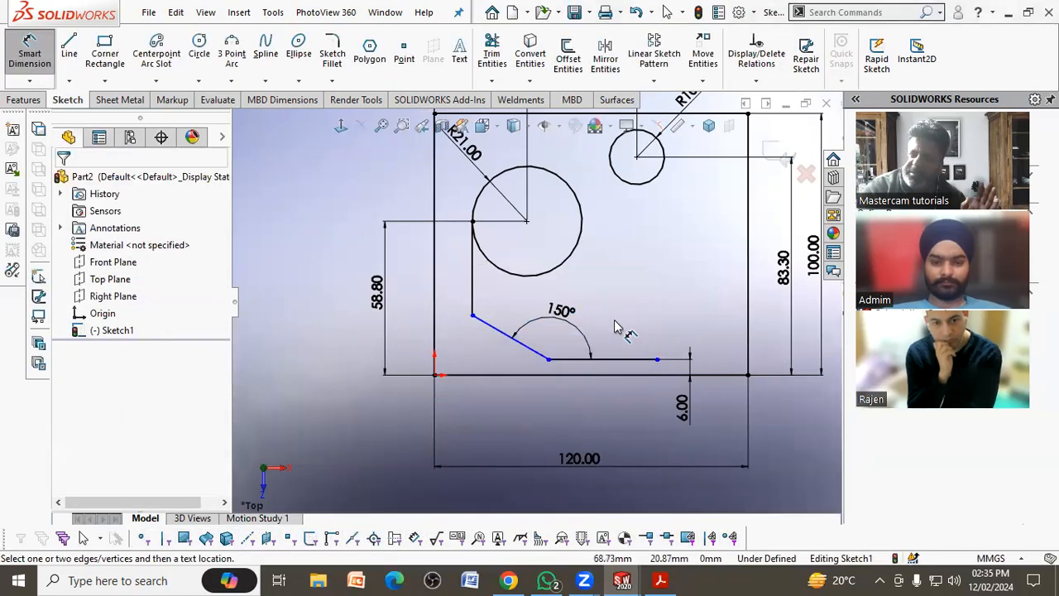
# Step: Check the corner height in 2d.pdf, and dimension the left sloping line's upper endpoint 20.3 mm above the rectangle's bottom edge
pyautogui.click(661, 579)
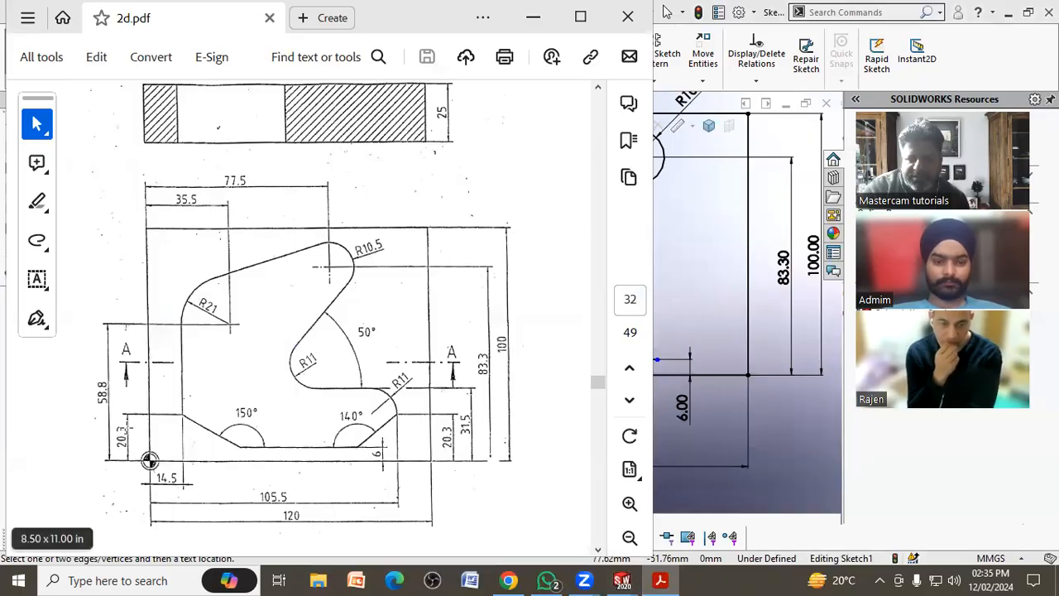
pyautogui.click(670, 311)
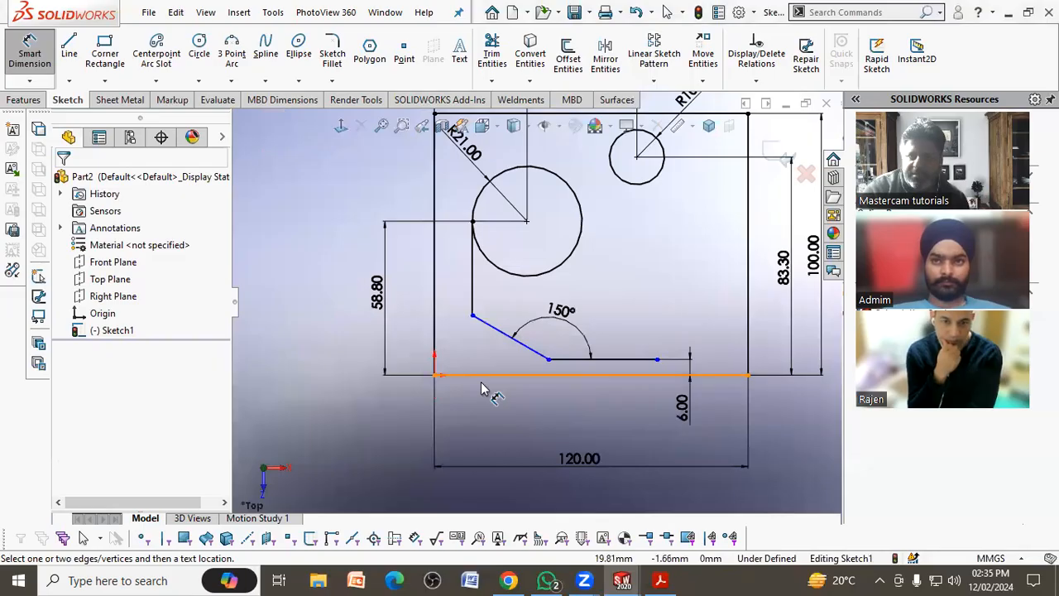
pyautogui.click(487, 370)
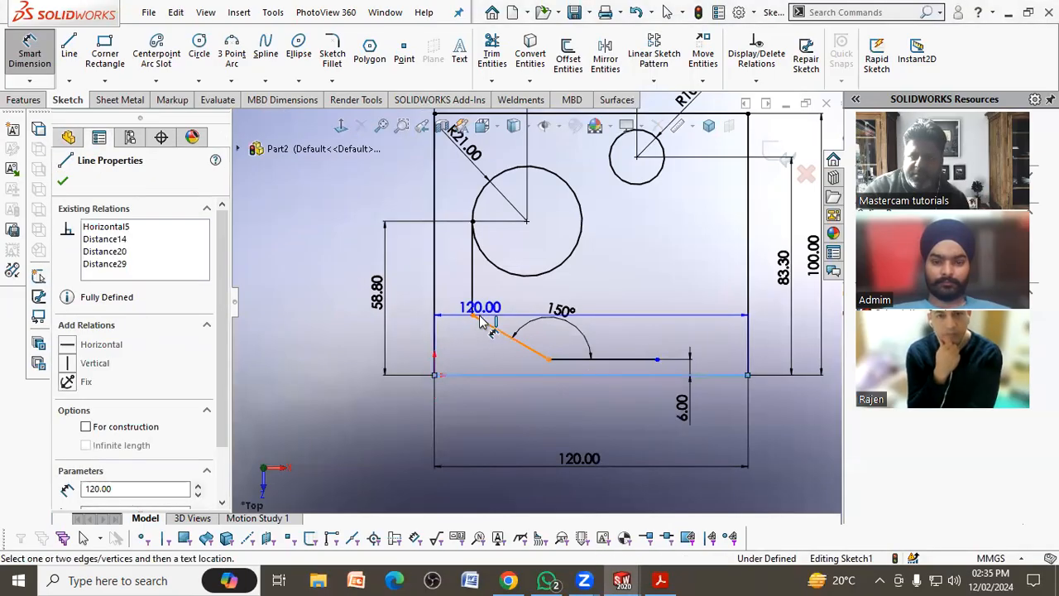
pyautogui.click(472, 316)
pyautogui.click(408, 347)
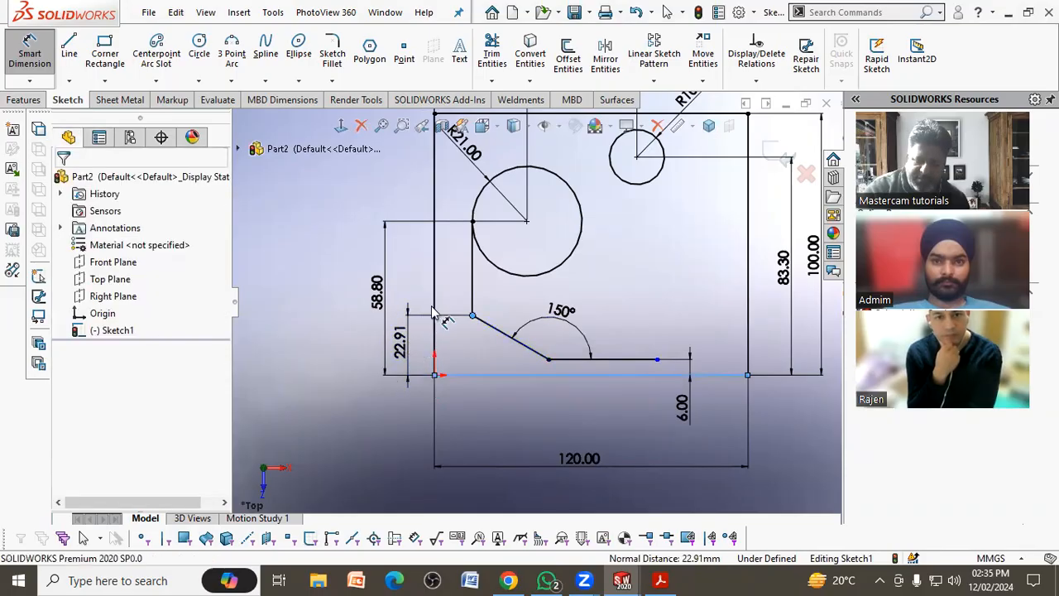
pyautogui.write('20.3')
pyautogui.press('Return')
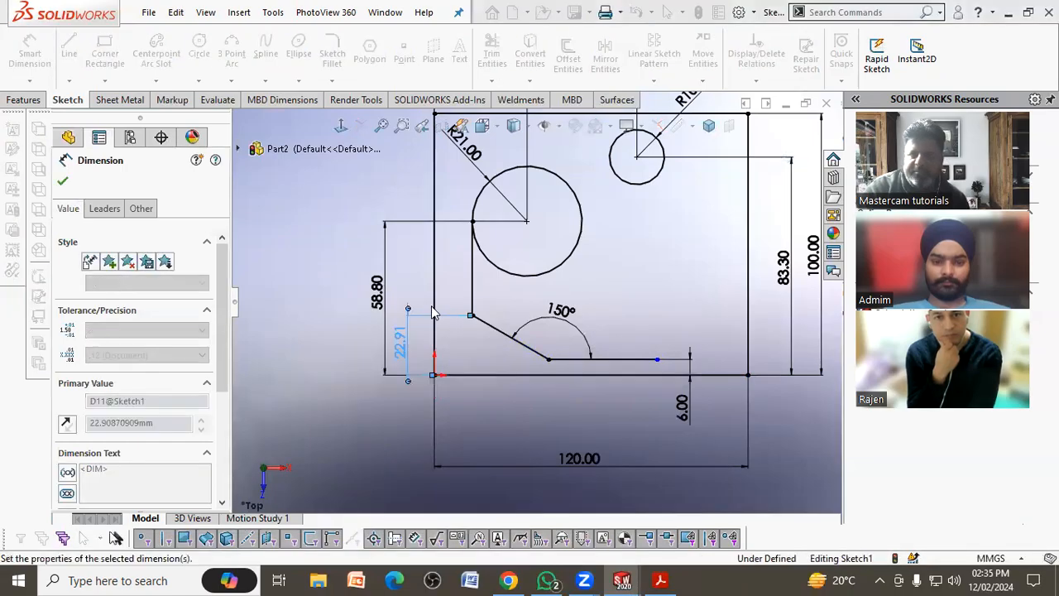
pyautogui.press('Escape')
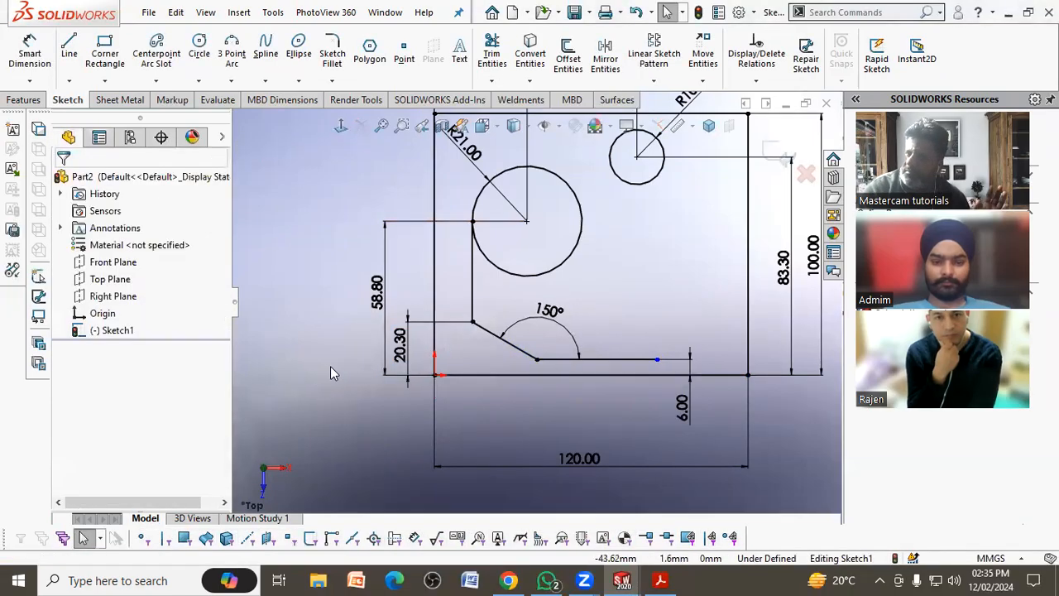
# Step: Check 2d.pdf and continue the contour: slope up right about 27 mm, go up about 11 mm, horizontally left, then slope toward the small circle
pyautogui.scroll(2, 405, 344)
pyautogui.scroll(-1, 563, 329)
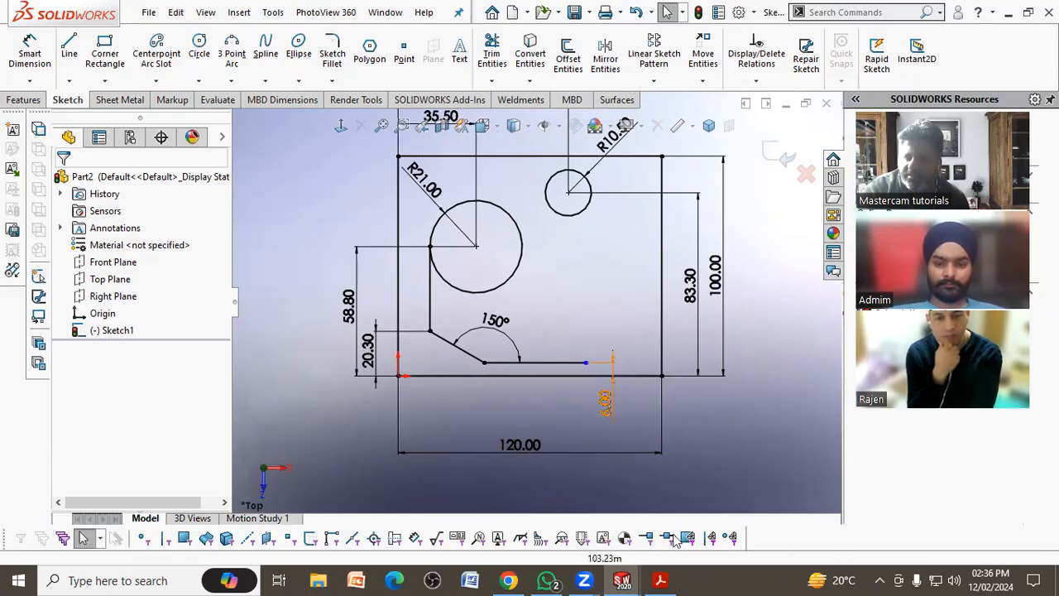
pyautogui.click(662, 580)
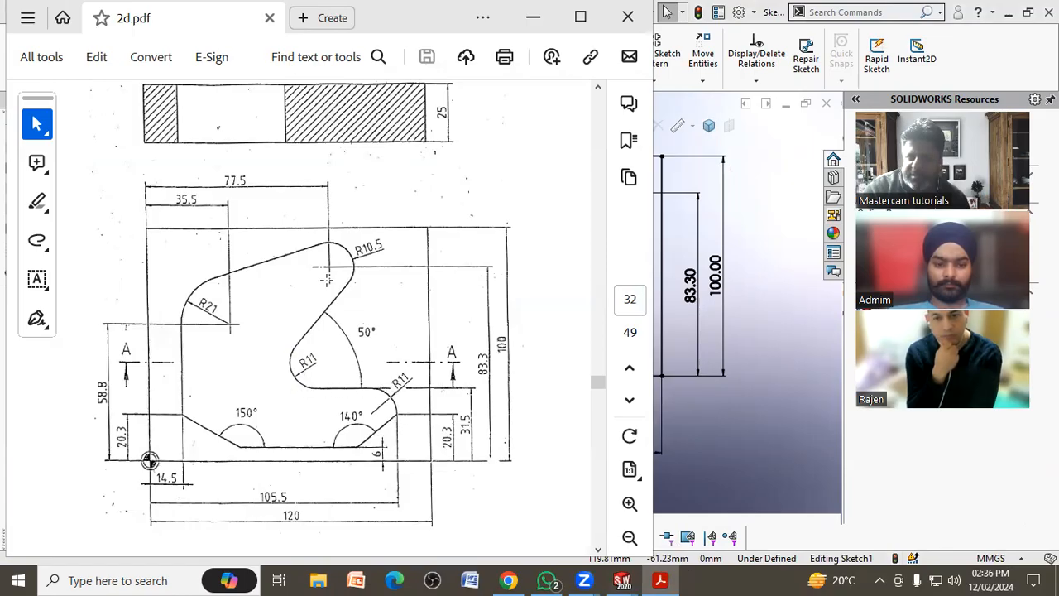
pyautogui.click(756, 371)
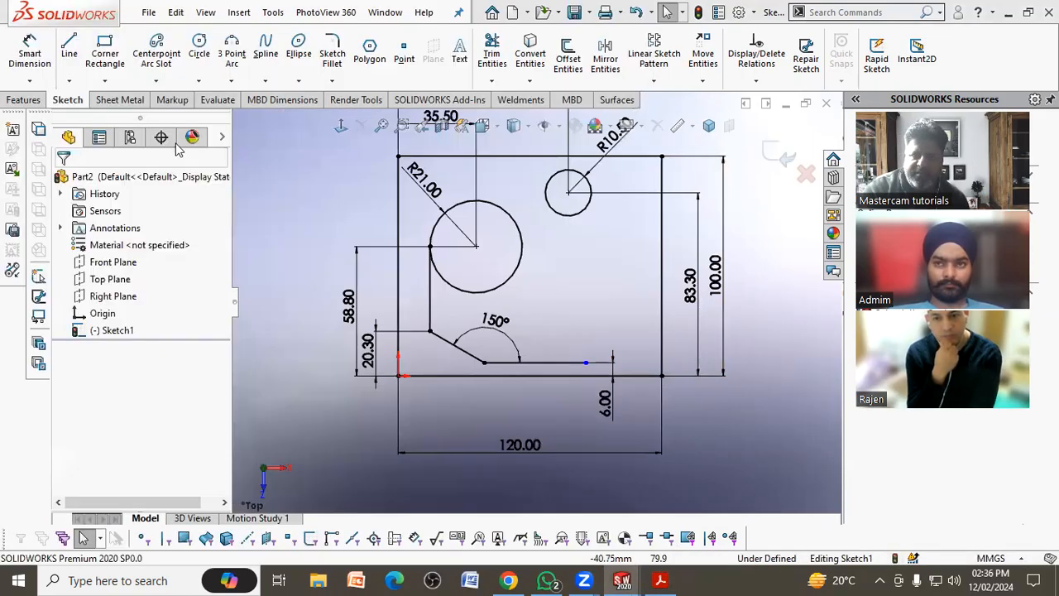
pyautogui.click(586, 363)
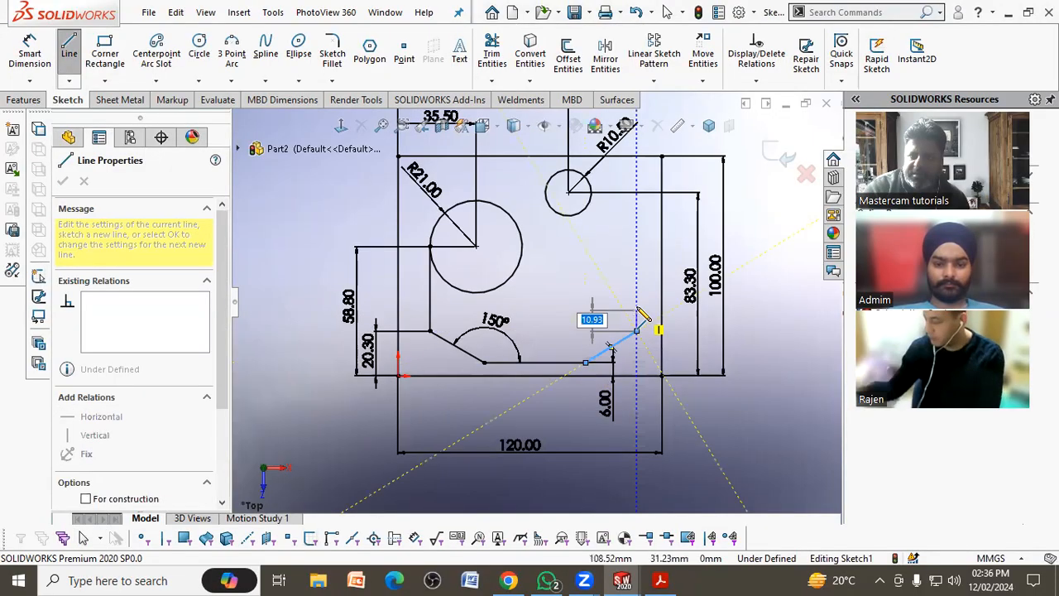
pyautogui.click(636, 330)
pyautogui.click(637, 306)
pyautogui.click(551, 306)
pyautogui.click(609, 206)
pyautogui.press('Escape')
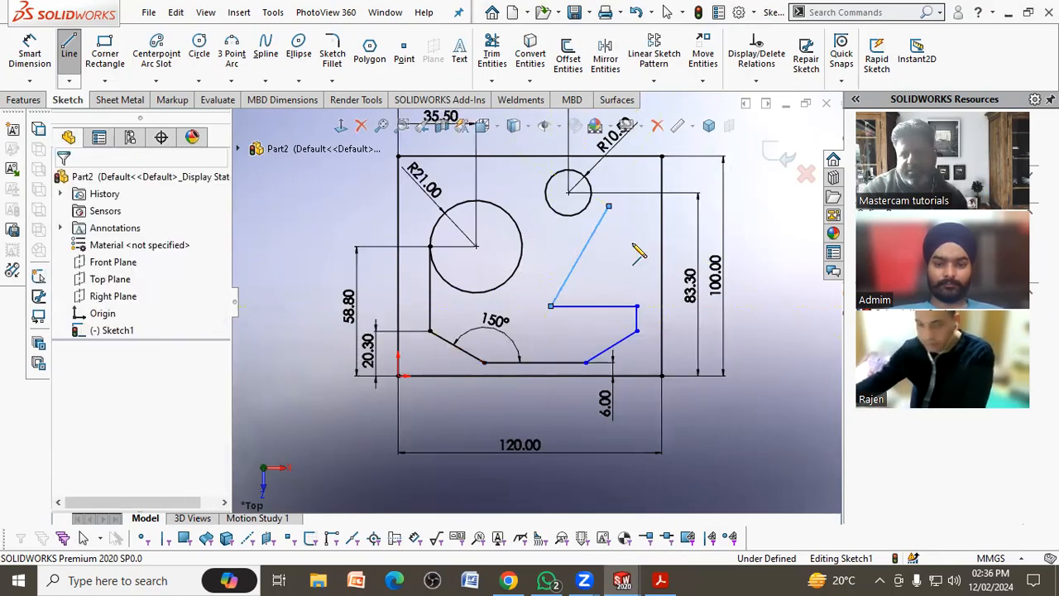
# Step: Check the lower-right angle in 2d.pdf, and dimension the angle between the bottom contour line and the right sloping line as 140°
pyautogui.click(662, 580)
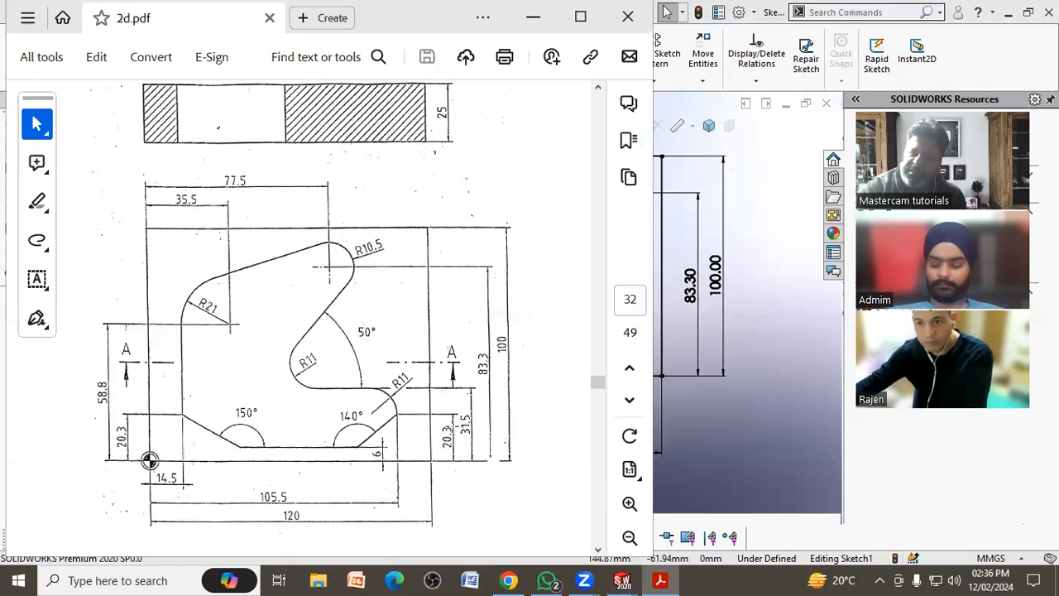
pyautogui.click(771, 402)
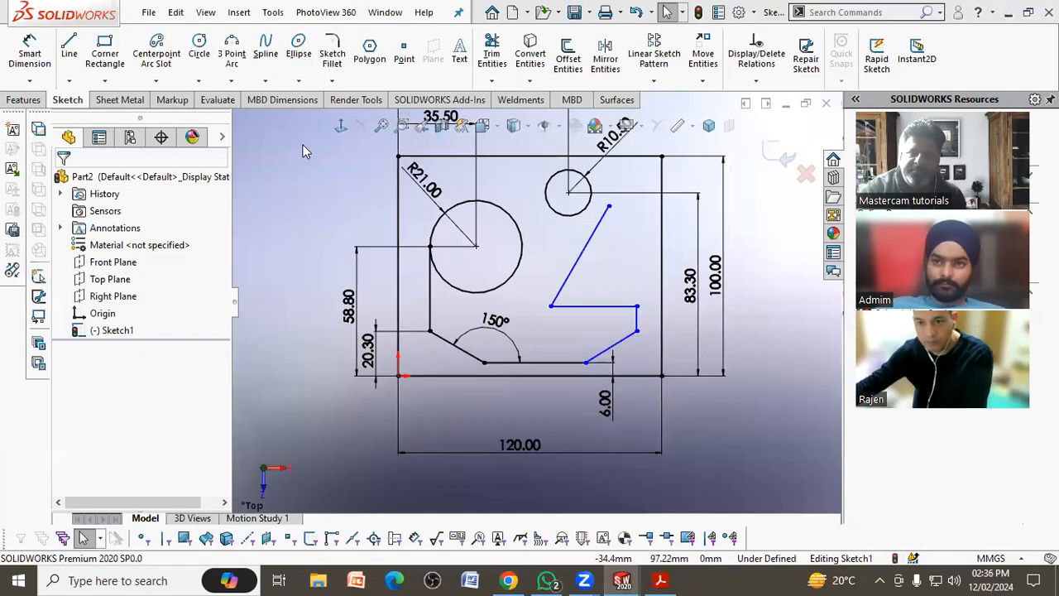
pyautogui.click(32, 51)
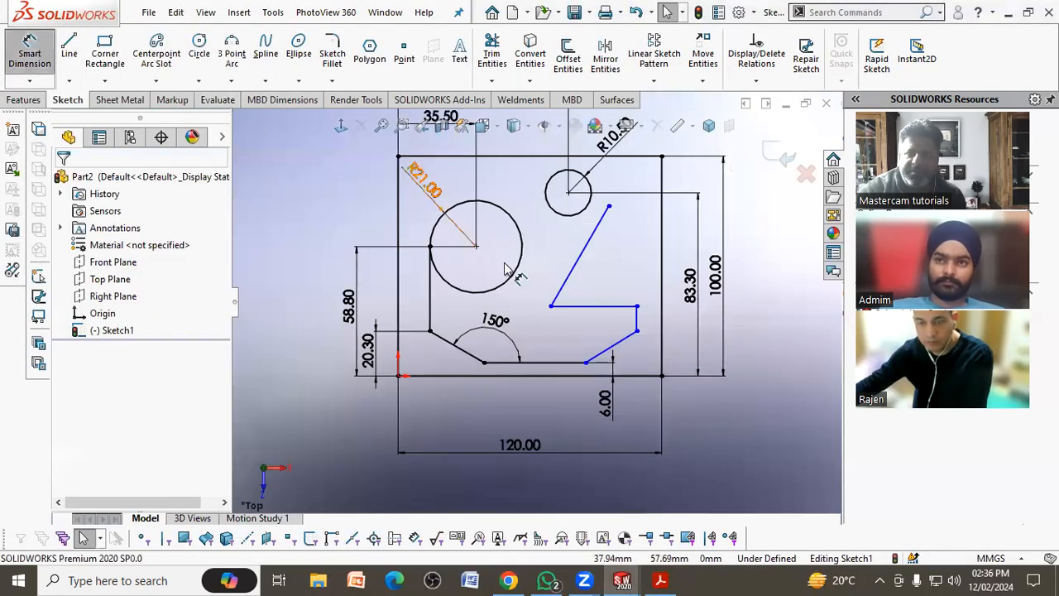
pyautogui.click(571, 362)
pyautogui.click(622, 348)
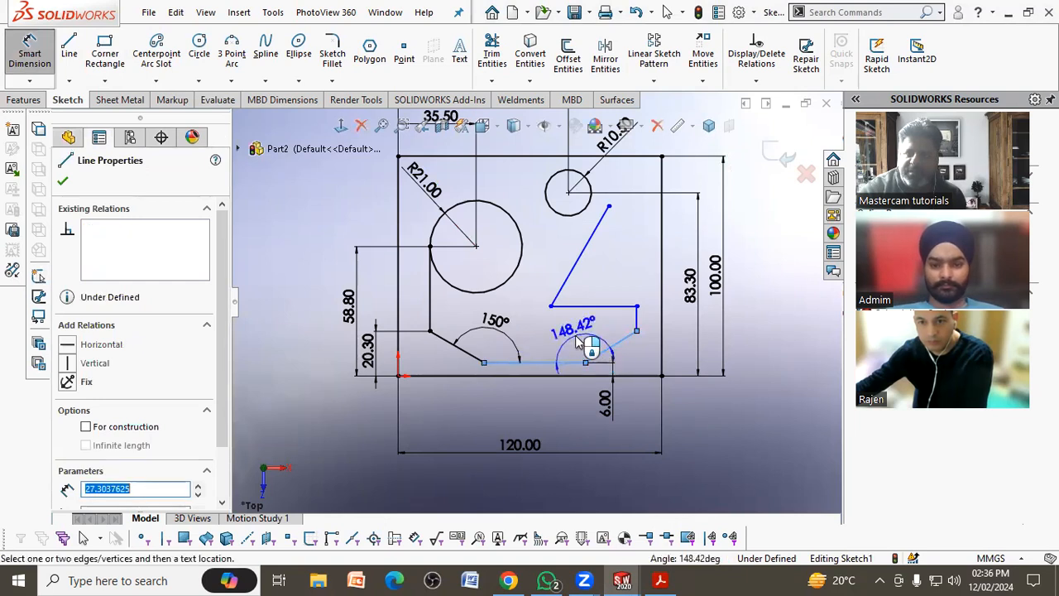
pyautogui.click(575, 343)
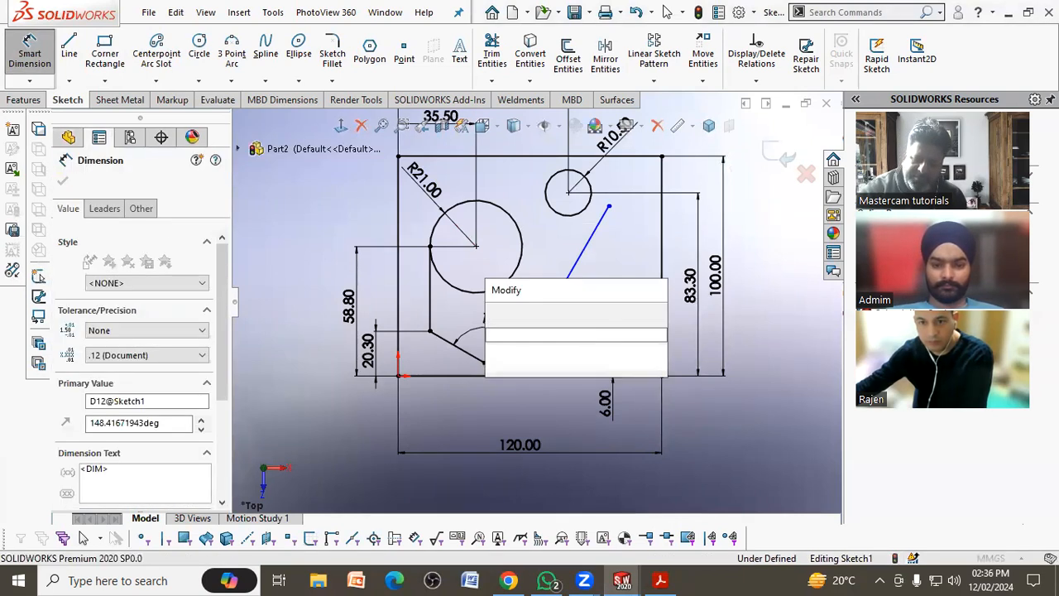
pyautogui.press('Return')
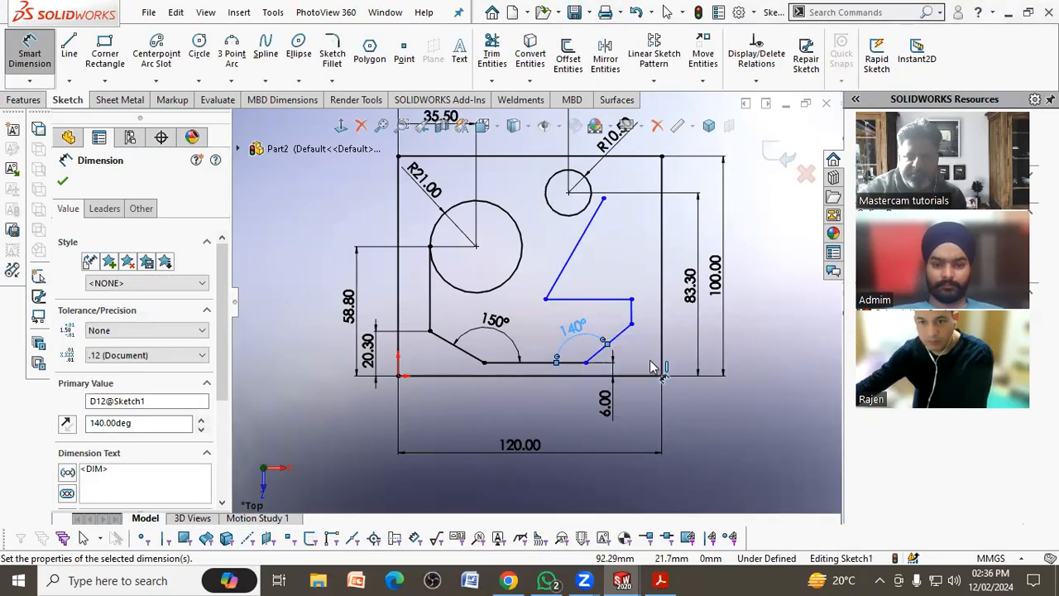
# Step: Check the right corner height in 2d.pdf, and dimension the right sloping line's upper endpoint 20.3 mm above the rectangle's bottom edge
pyautogui.click(659, 580)
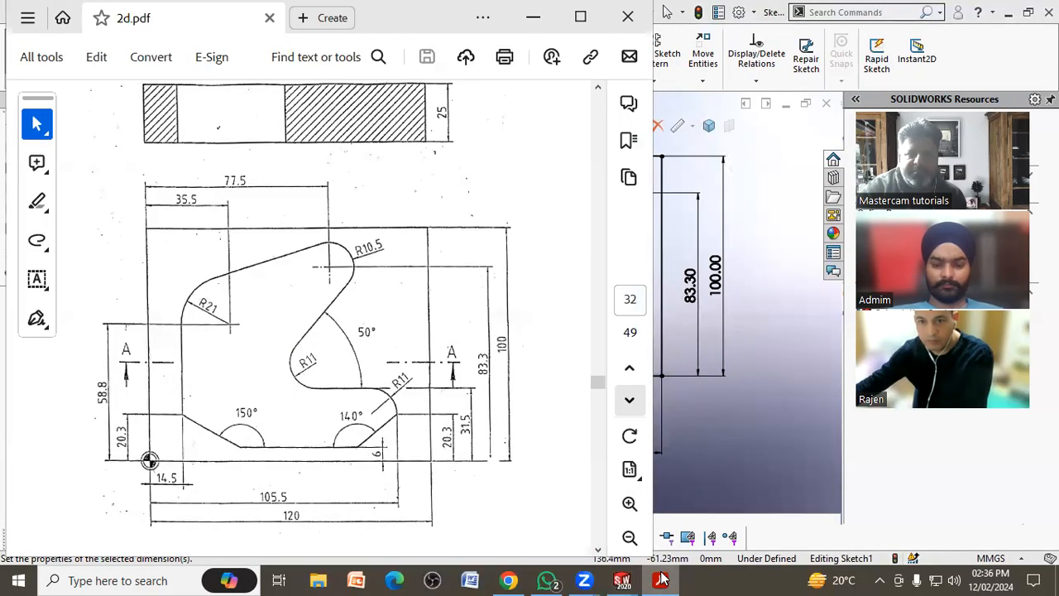
pyautogui.click(659, 580)
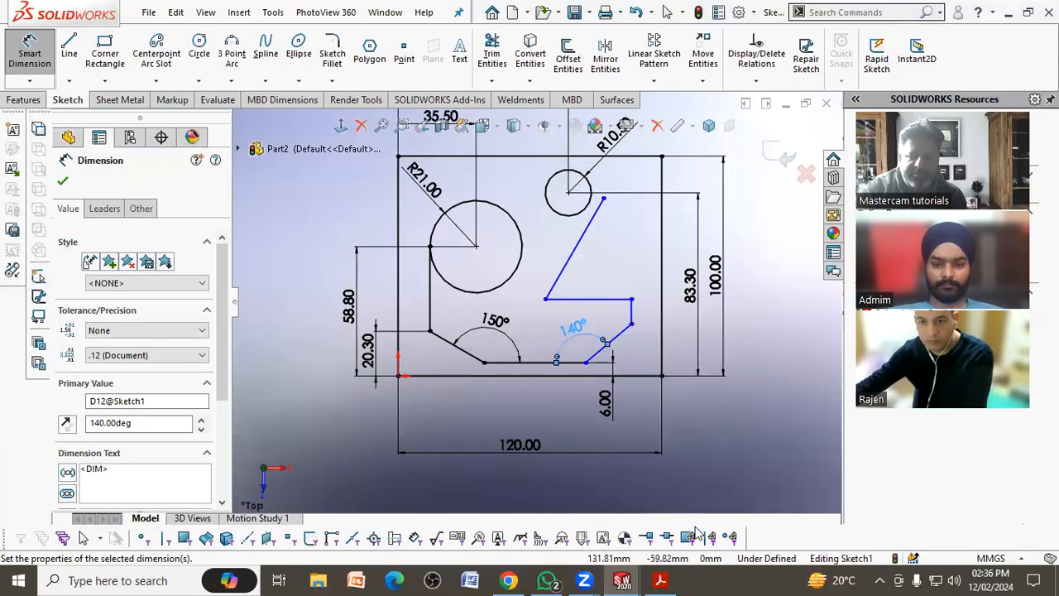
pyautogui.click(669, 579)
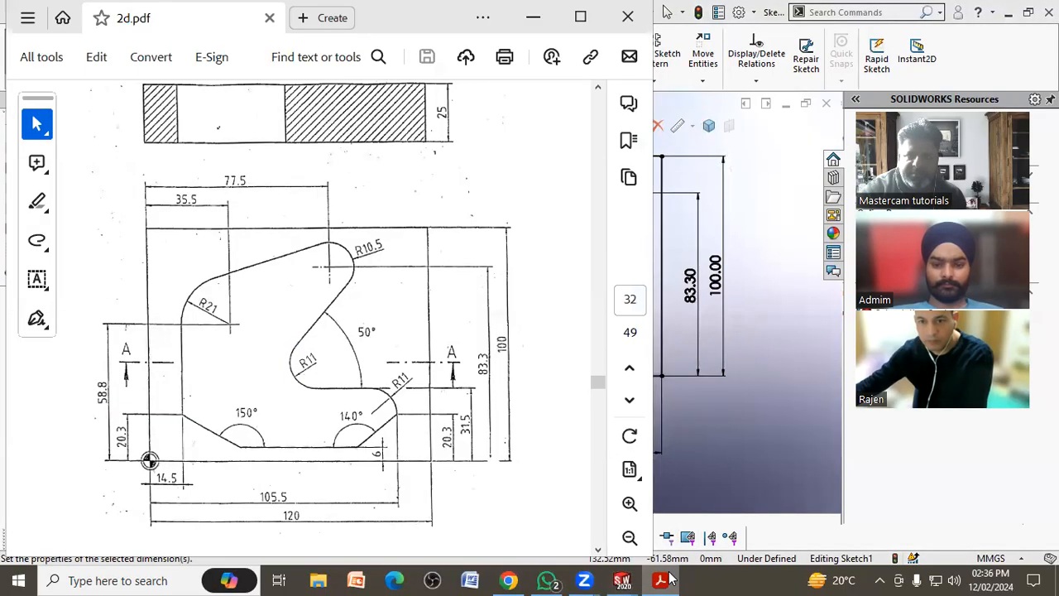
pyautogui.click(661, 580)
pyautogui.click(631, 324)
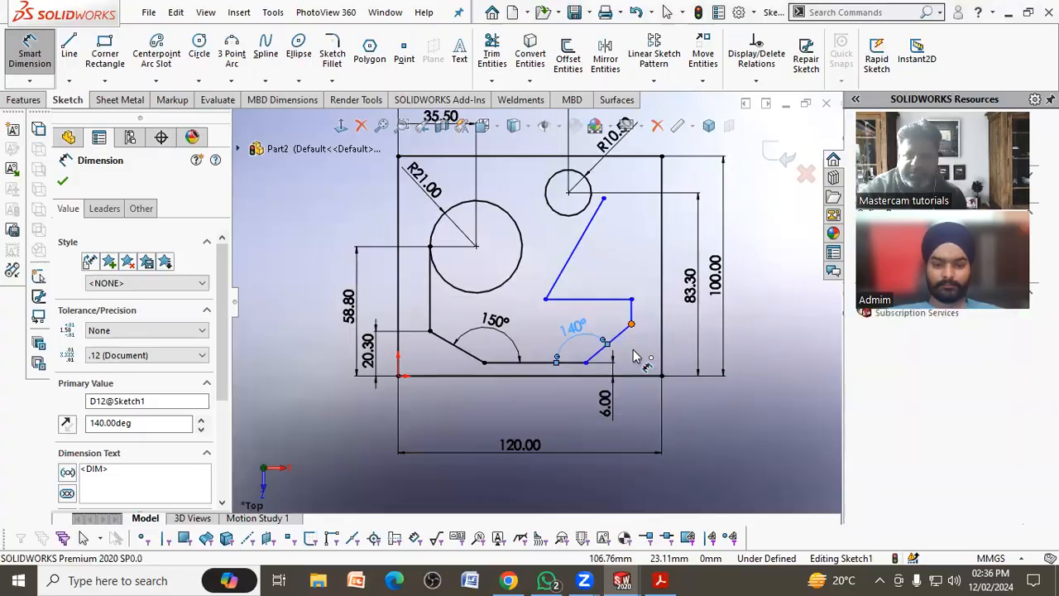
pyautogui.click(639, 375)
pyautogui.click(680, 357)
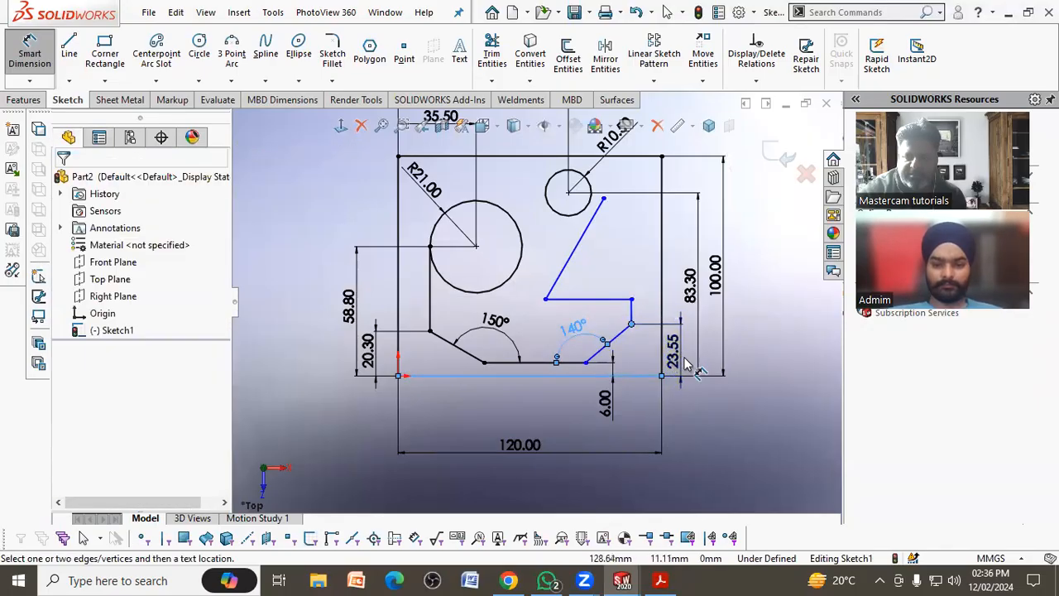
pyautogui.write('20.3')
pyautogui.press('Return')
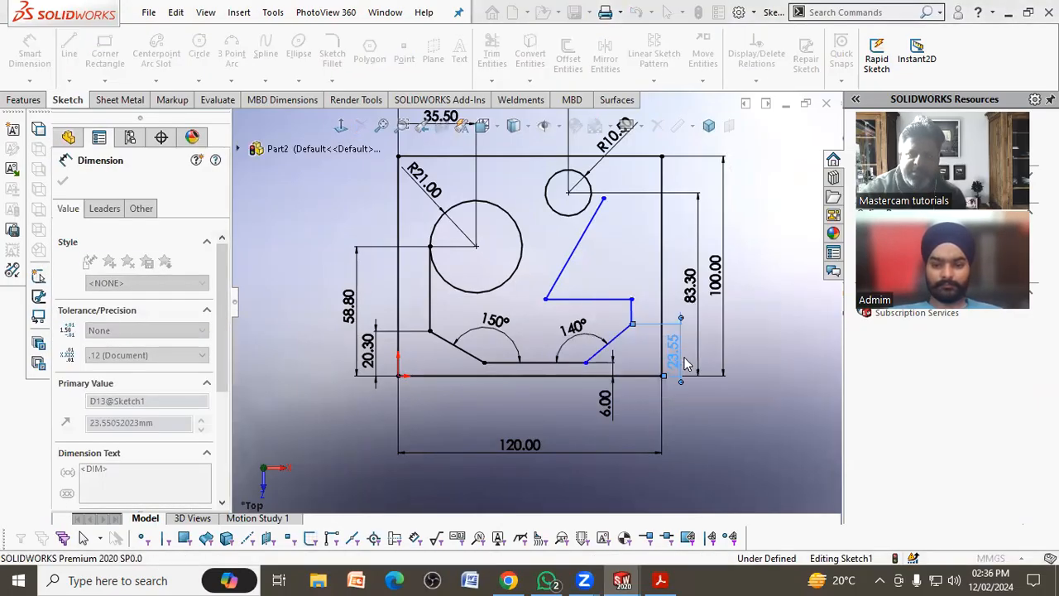
pyautogui.click(721, 400)
# Step: Check the horizontal distance in 2d.pdf, and dimension the right sloping line's upper endpoint 105.5 mm from the rectangle's left edge
pyautogui.click(663, 580)
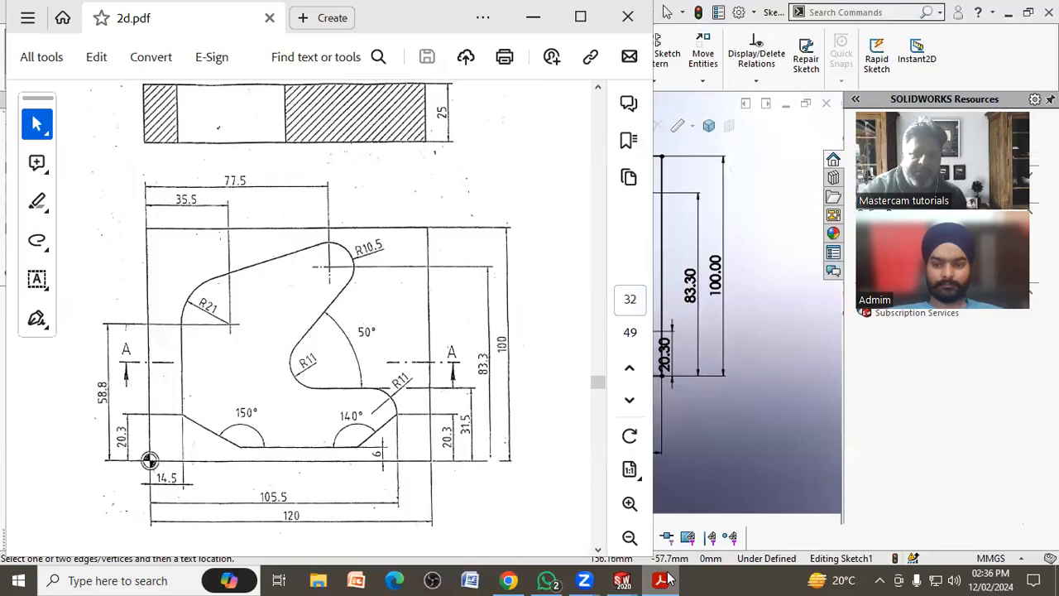
pyautogui.click(663, 579)
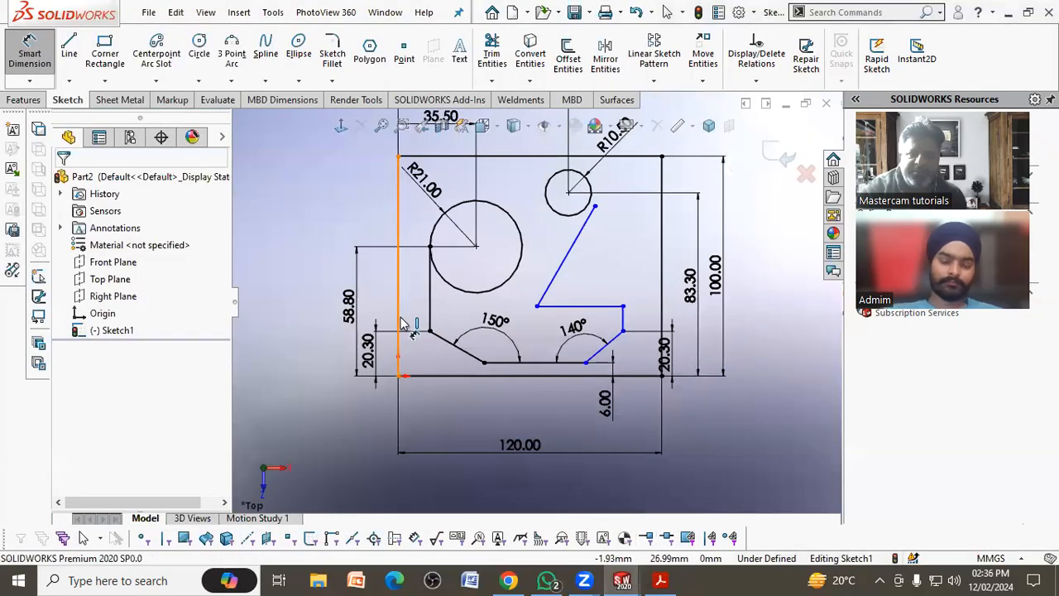
pyautogui.click(398, 265)
pyautogui.click(623, 332)
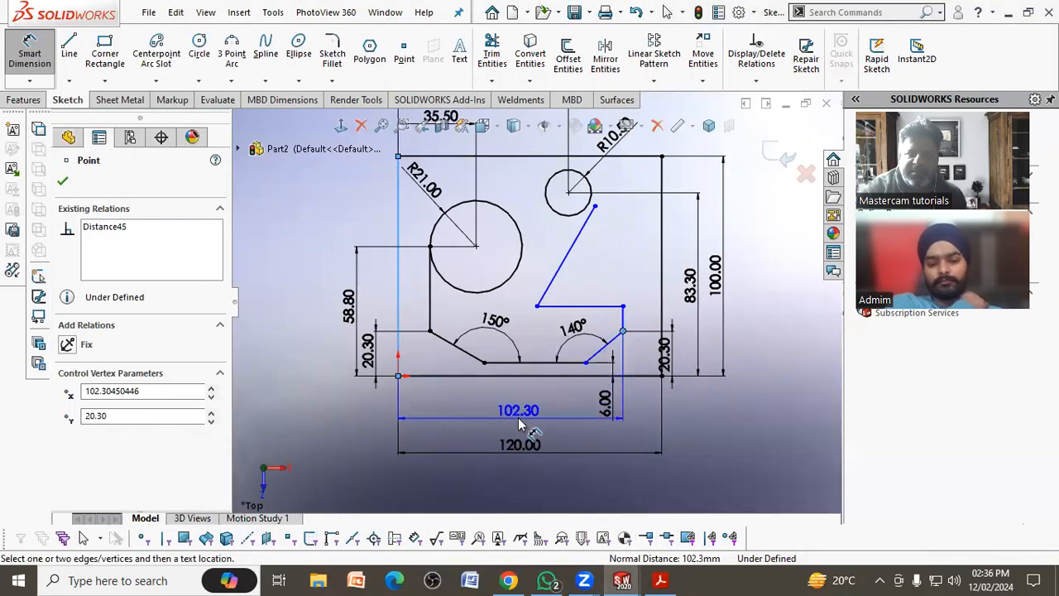
pyautogui.click(557, 392)
pyautogui.write('105.')
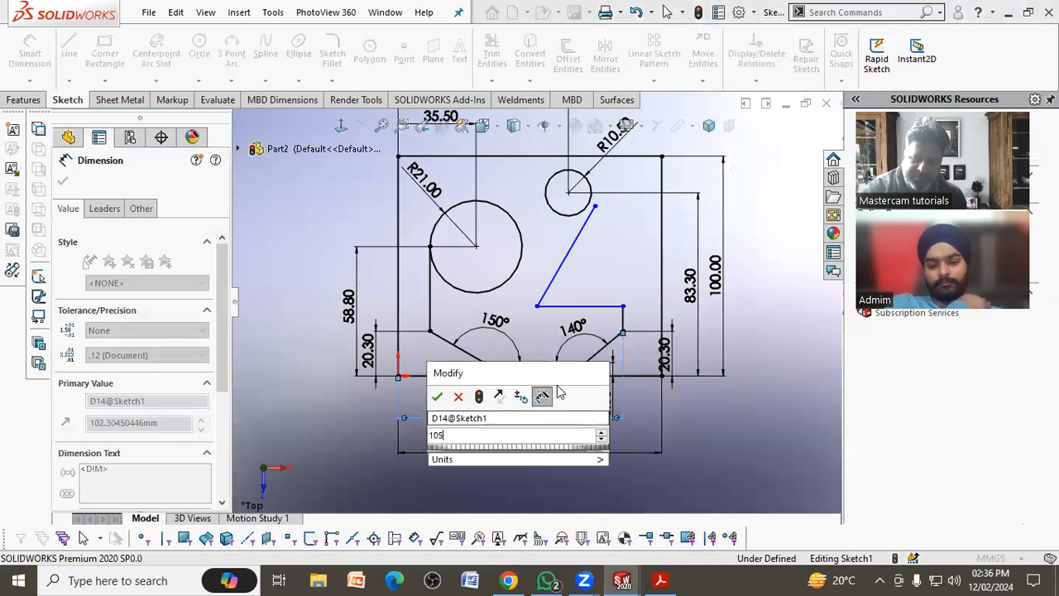
pyautogui.write('5')
pyautogui.press('Return')
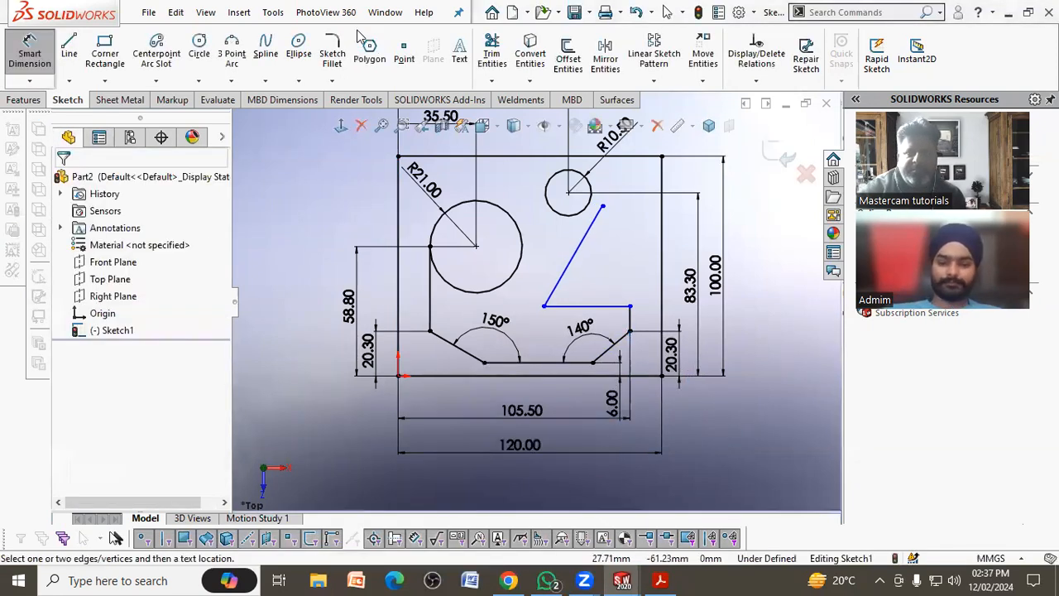
pyautogui.press('Escape')
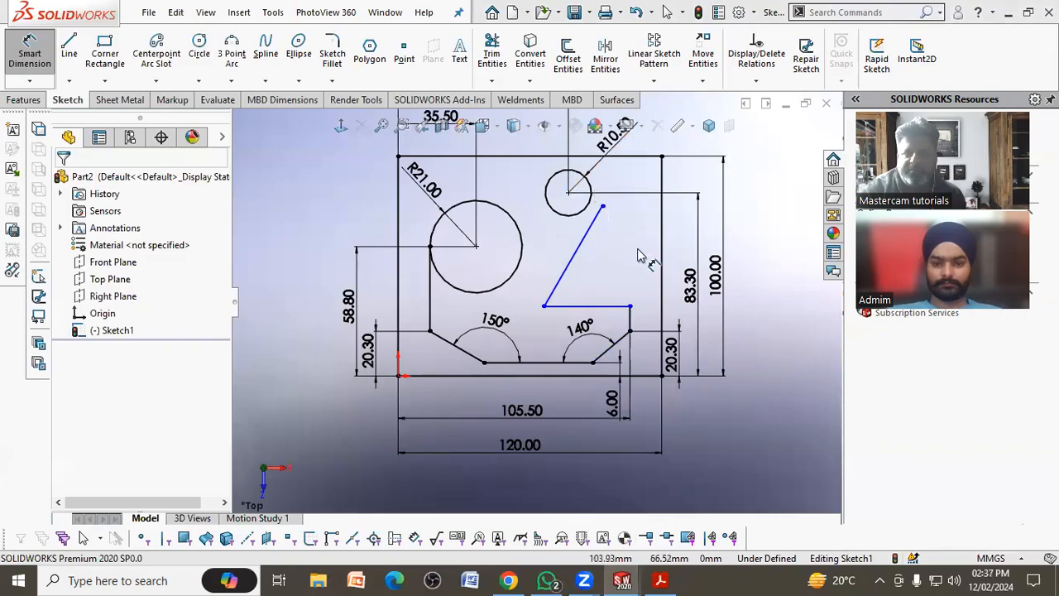
# Step: Check the 50° angle in 2d.pdf, and try to dimension the angle between the upper sloping line and the horizontal line as driven
pyautogui.click(659, 580)
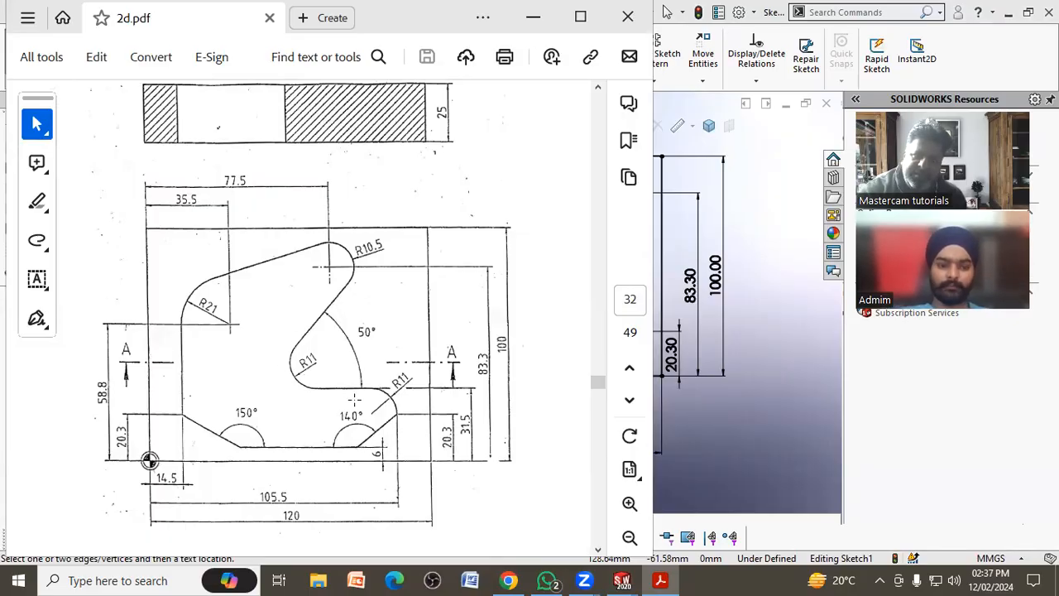
pyautogui.click(765, 360)
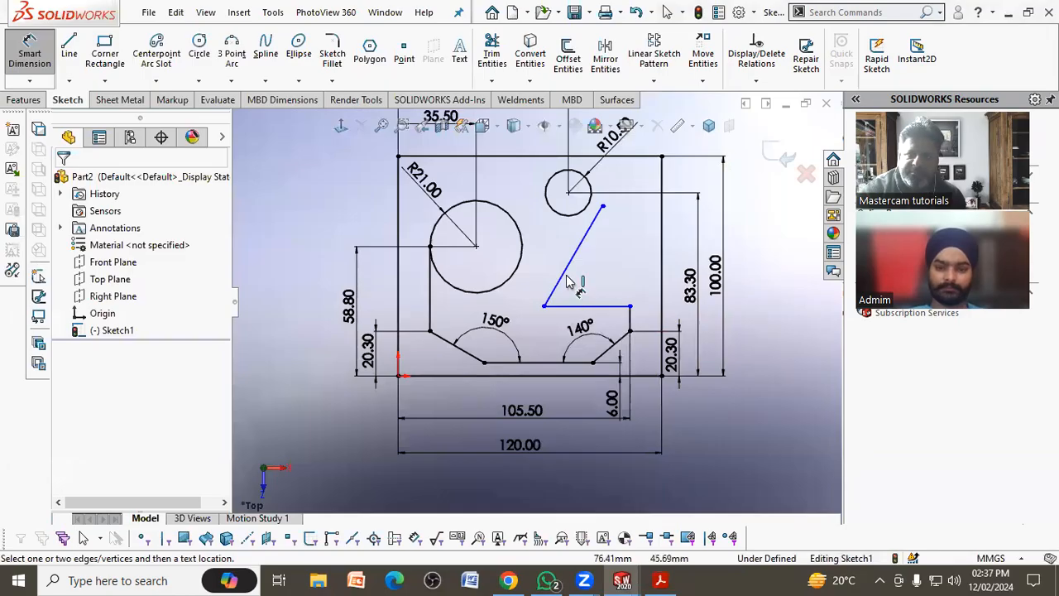
pyautogui.click(571, 278)
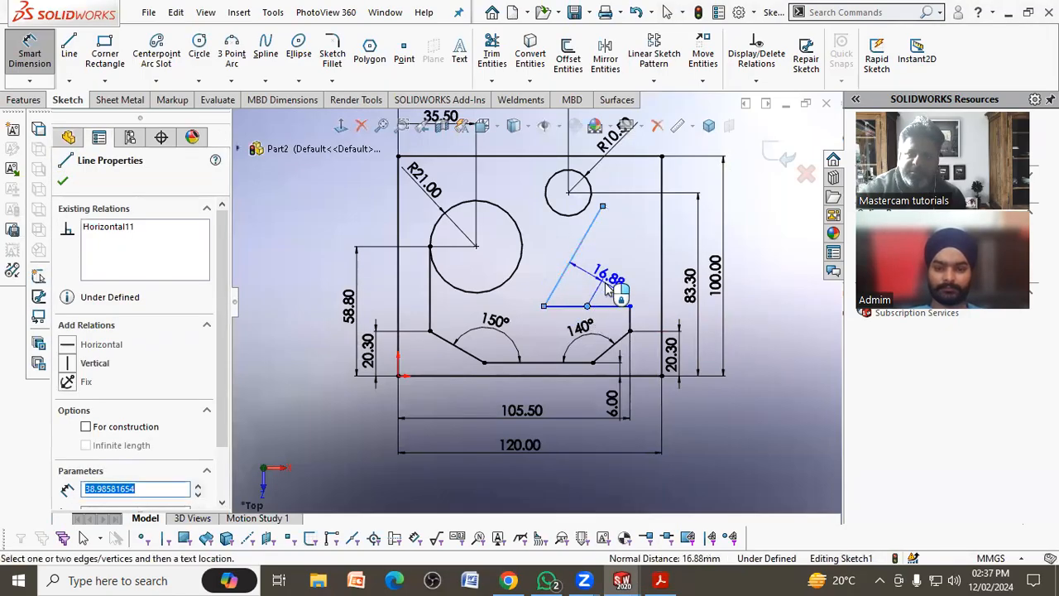
pyautogui.click(611, 306)
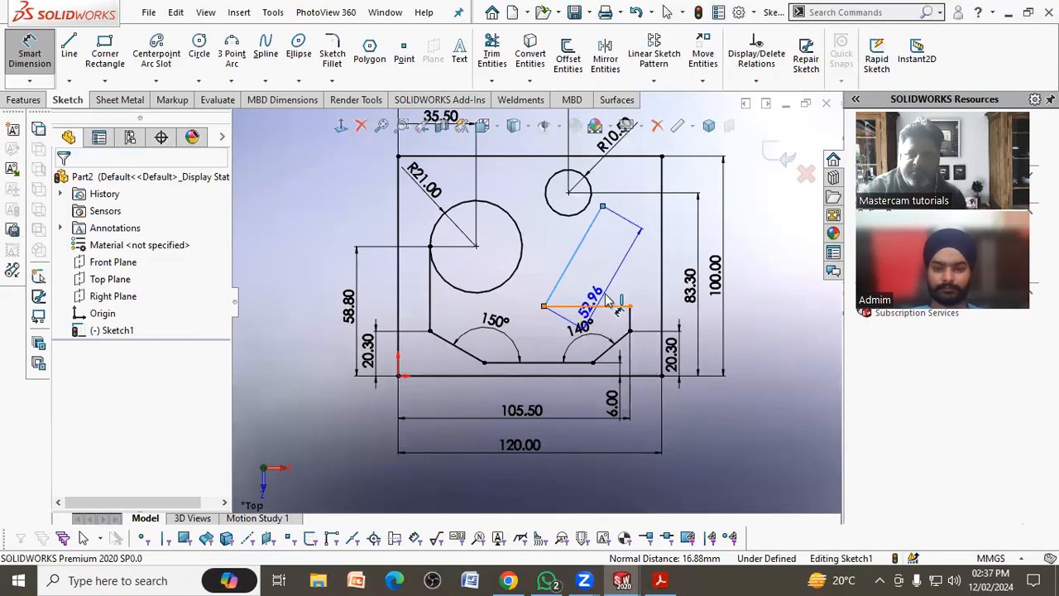
pyautogui.click(605, 282)
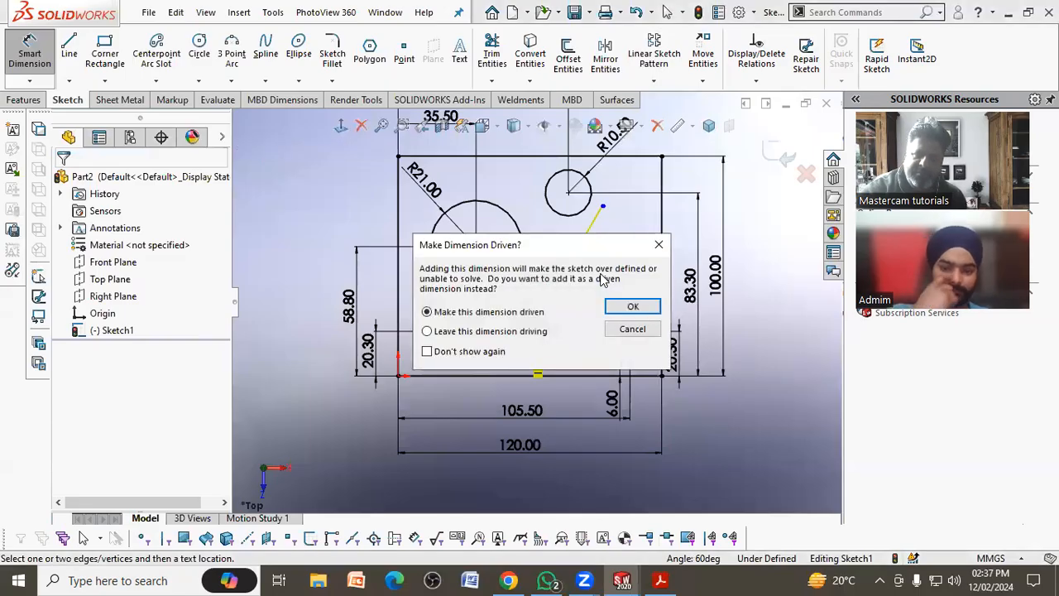
pyautogui.press('Return')
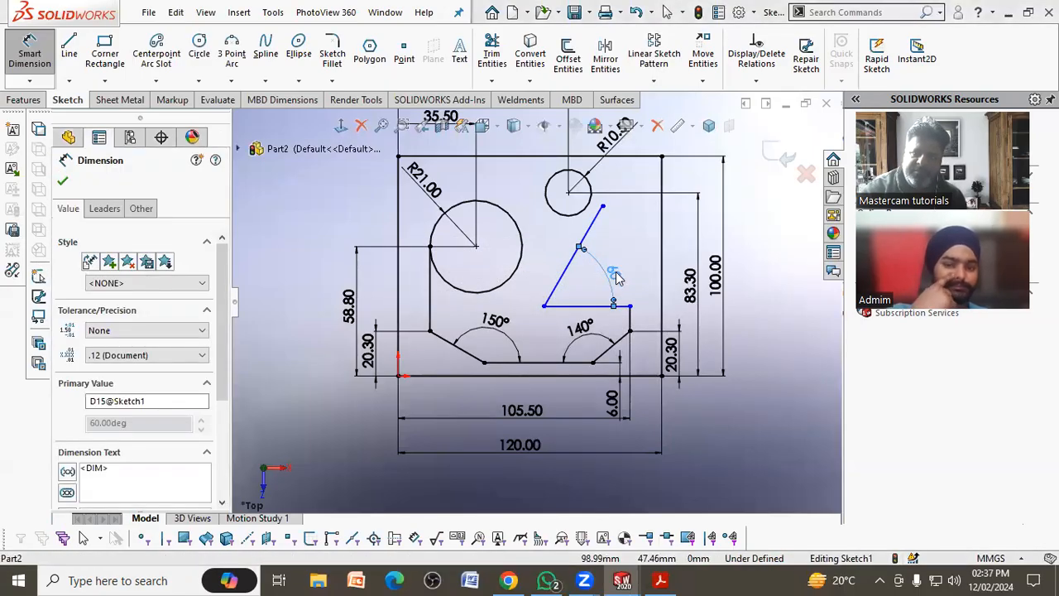
# Step: Delete the driven angle dimension between the upper sloping line and the horizontal line
pyautogui.doubleClick(617, 278)
pyautogui.click(622, 287)
pyautogui.click(654, 294)
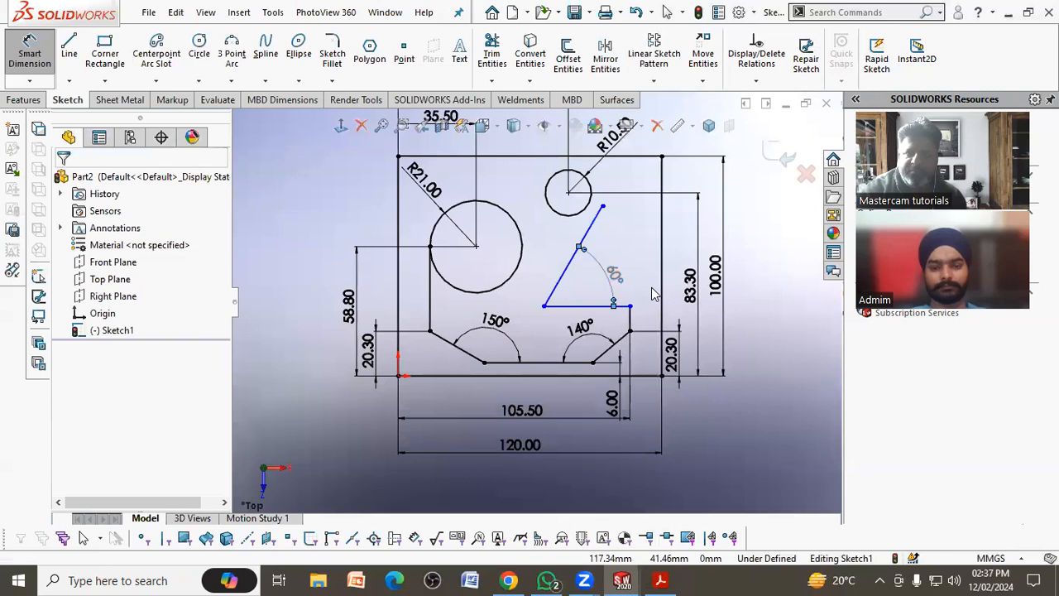
pyautogui.press('Escape')
pyautogui.press('Delete')
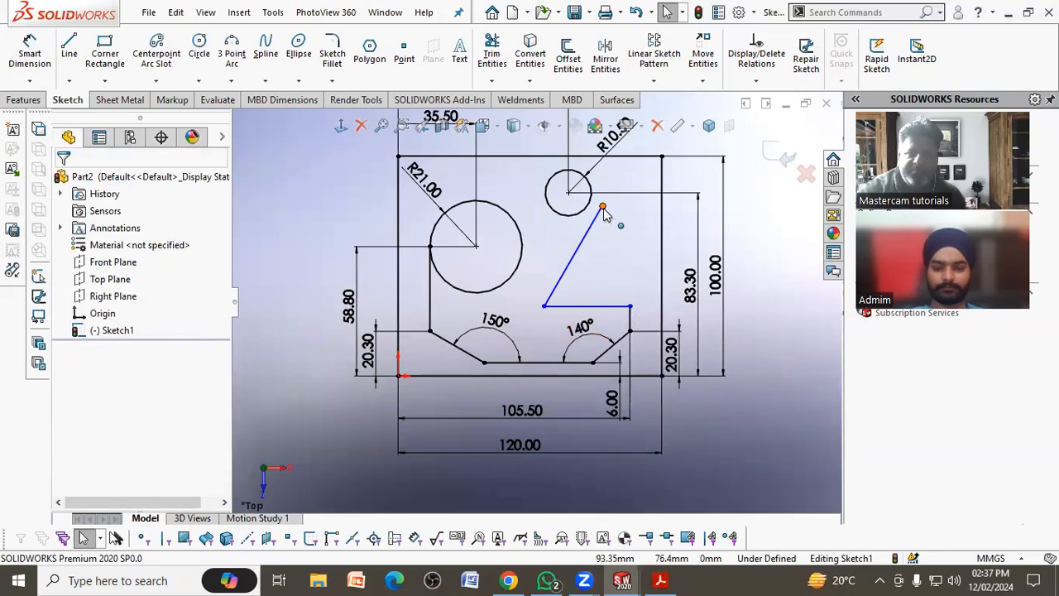
# Step: Delete the perpendicular relation between the upper sloping line and the lower-left sloping line of the contour
pyautogui.click(589, 225)
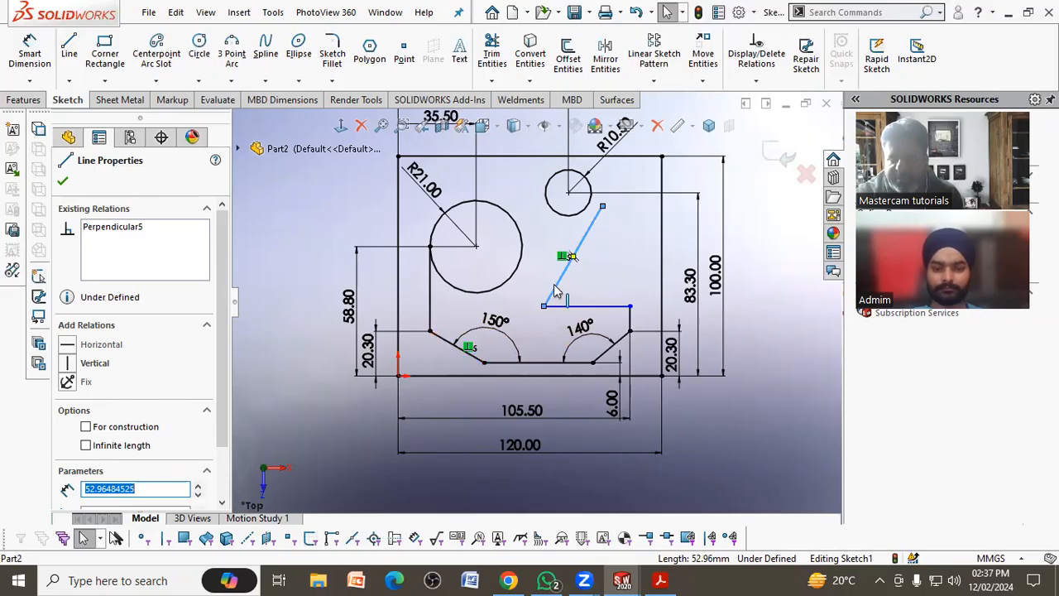
pyautogui.press('Escape')
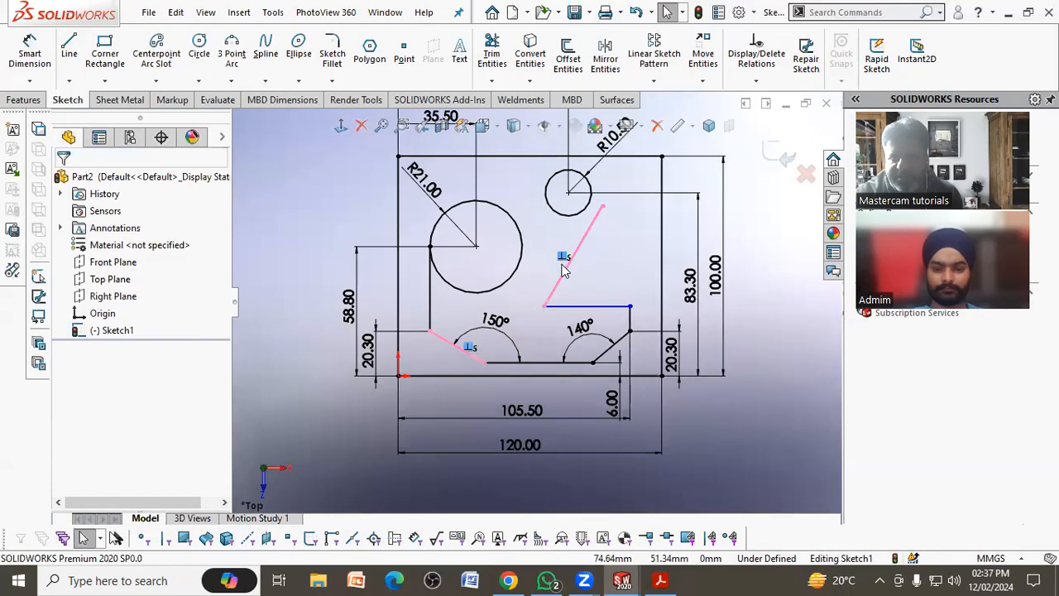
pyautogui.press('Delete')
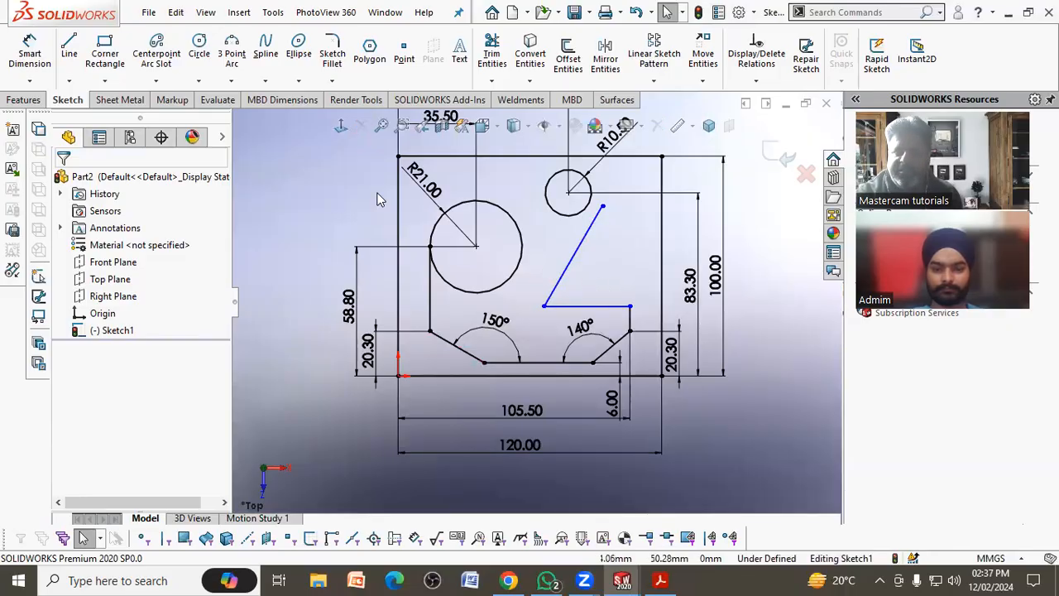
# Step: Add a driving angle dimension between the horizontal contour line and the upper sloping line, accepting its current value
pyautogui.click(41, 53)
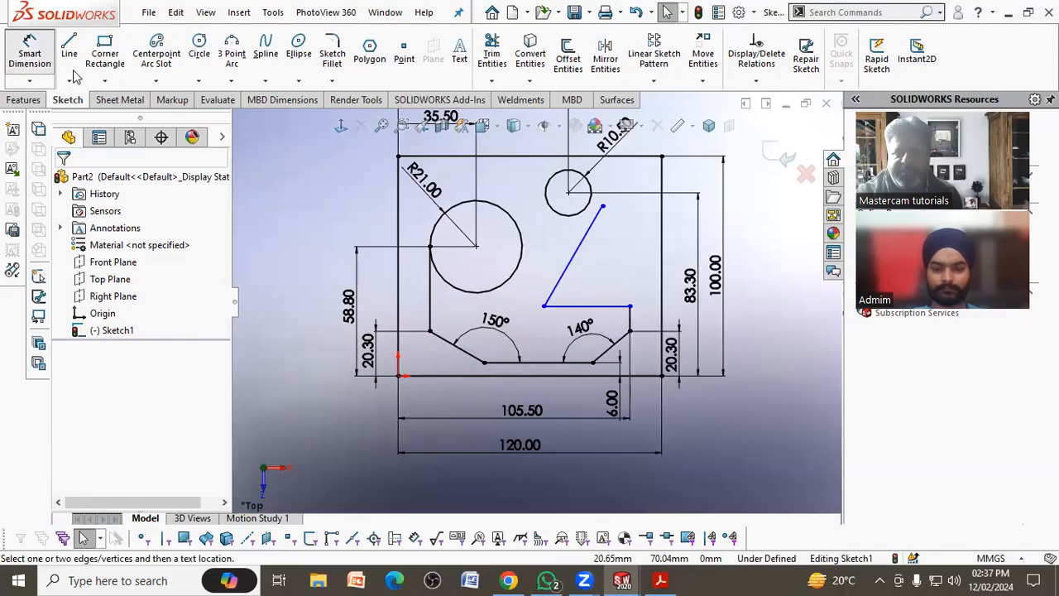
pyautogui.click(608, 307)
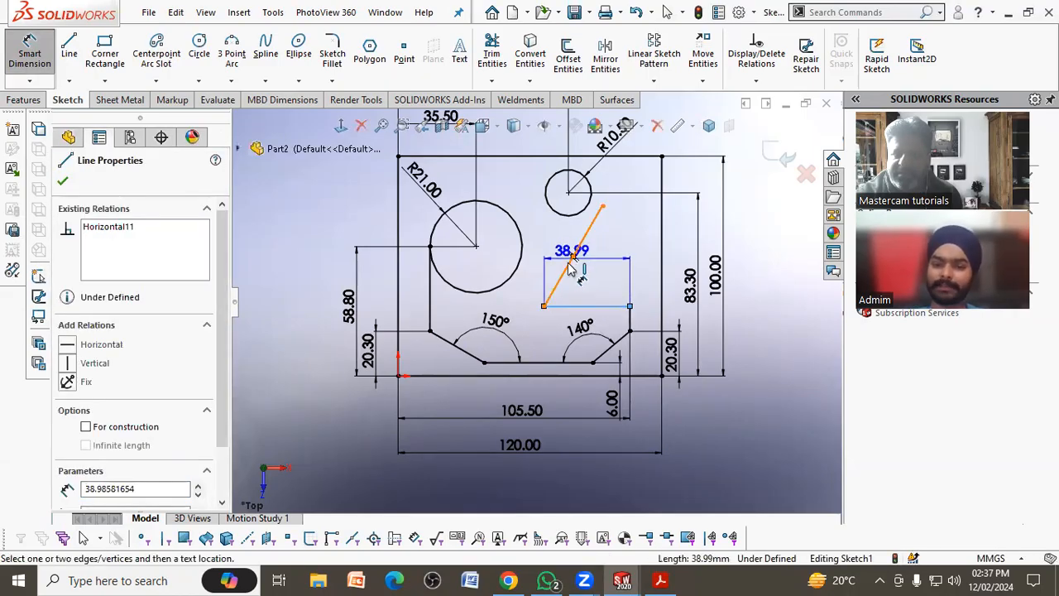
pyautogui.click(569, 263)
pyautogui.click(602, 263)
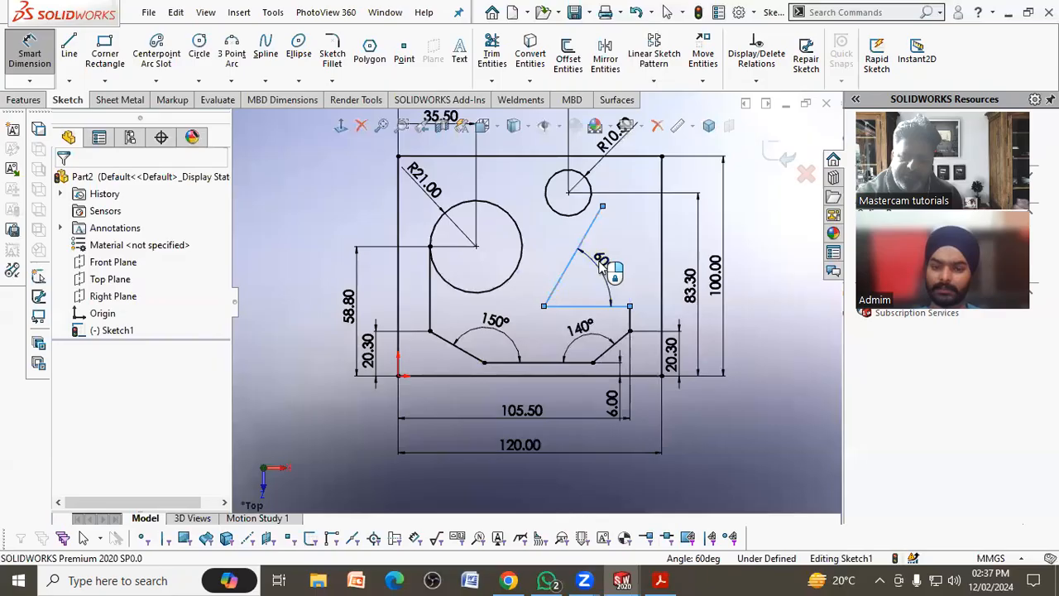
pyautogui.press('Return')
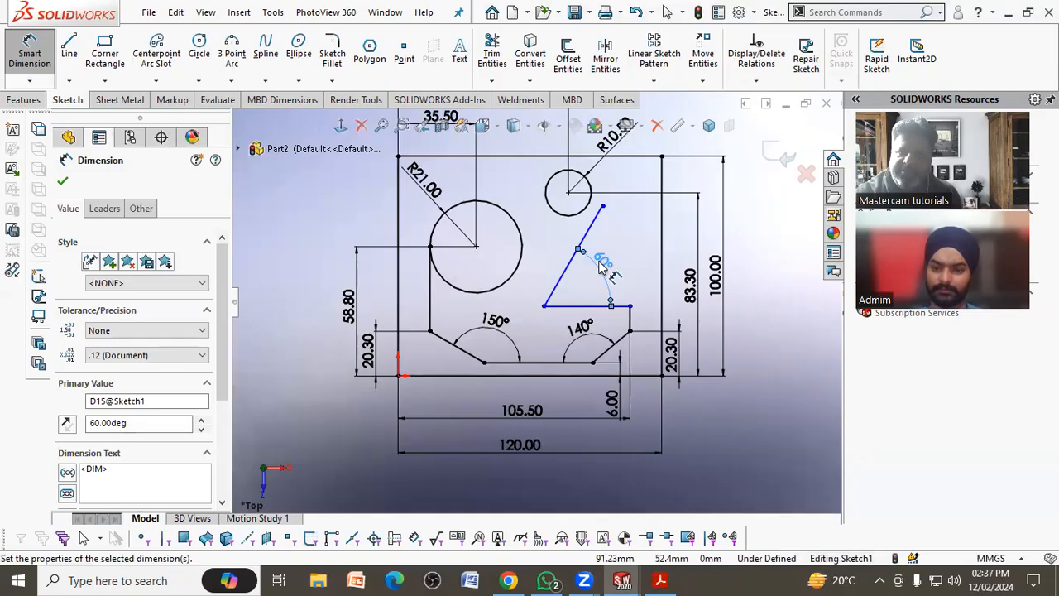
pyautogui.press('Escape')
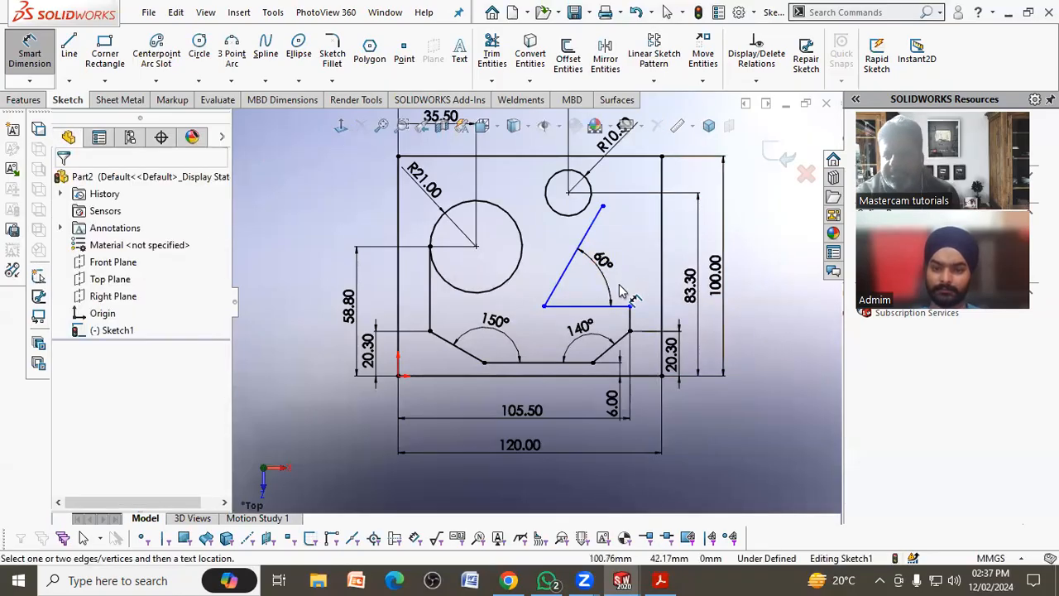
pyautogui.press('Escape')
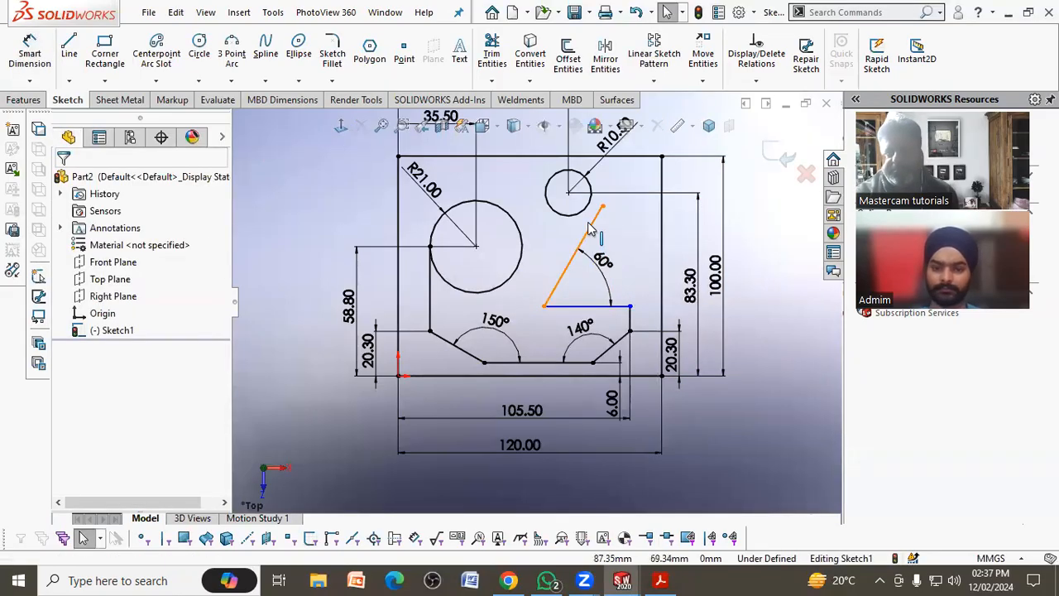
# Step: Make the upper sloping line tangent to the small R10.5 circle
pyautogui.click(584, 214)
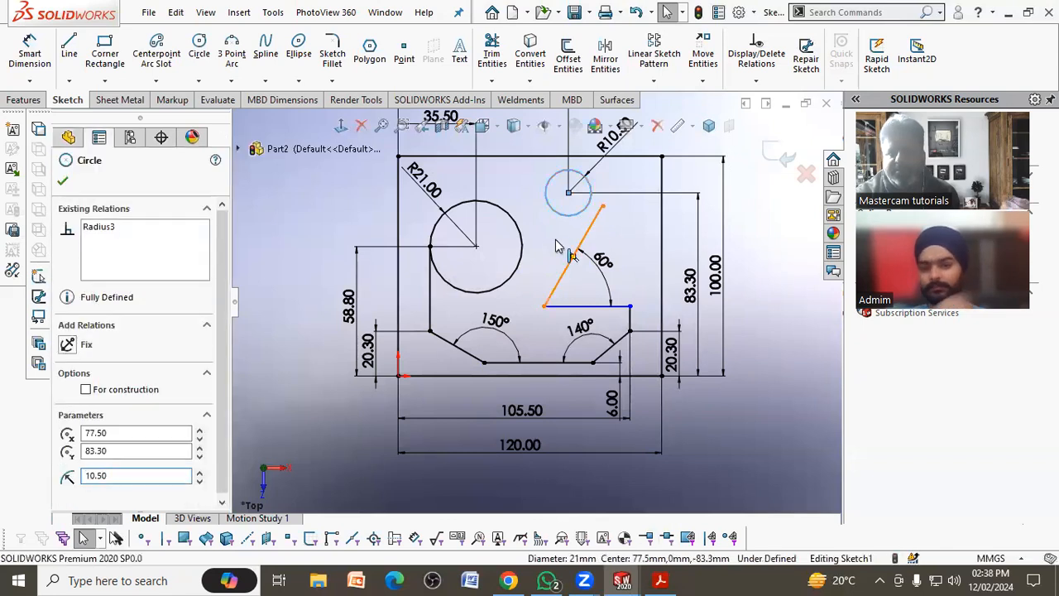
pyautogui.click(573, 257)
pyautogui.click(106, 429)
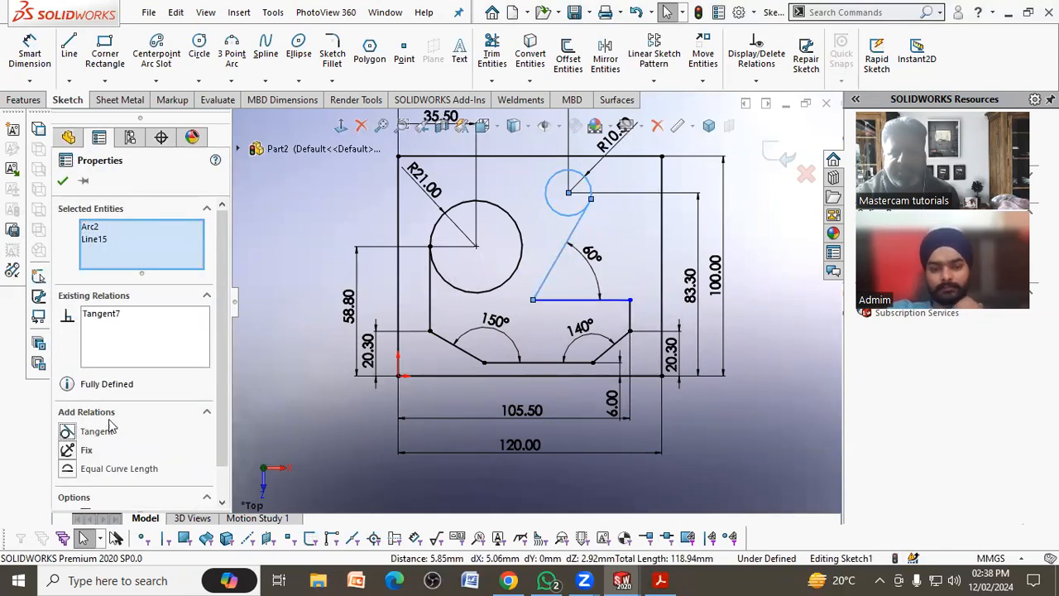
pyautogui.press('Escape')
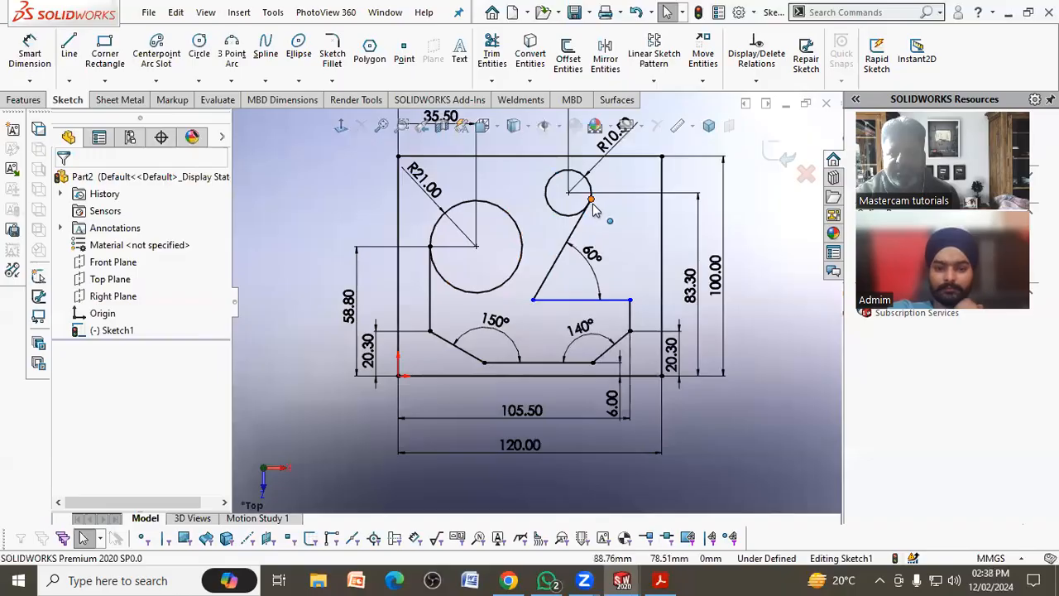
# Step: Extend the upper sloping line past the small circle, and trim the overhang back to the tangent point with Trim to closest
pyautogui.moveTo(600, 196); pyautogui.dragTo(613, 176)
pyautogui.press('Escape')
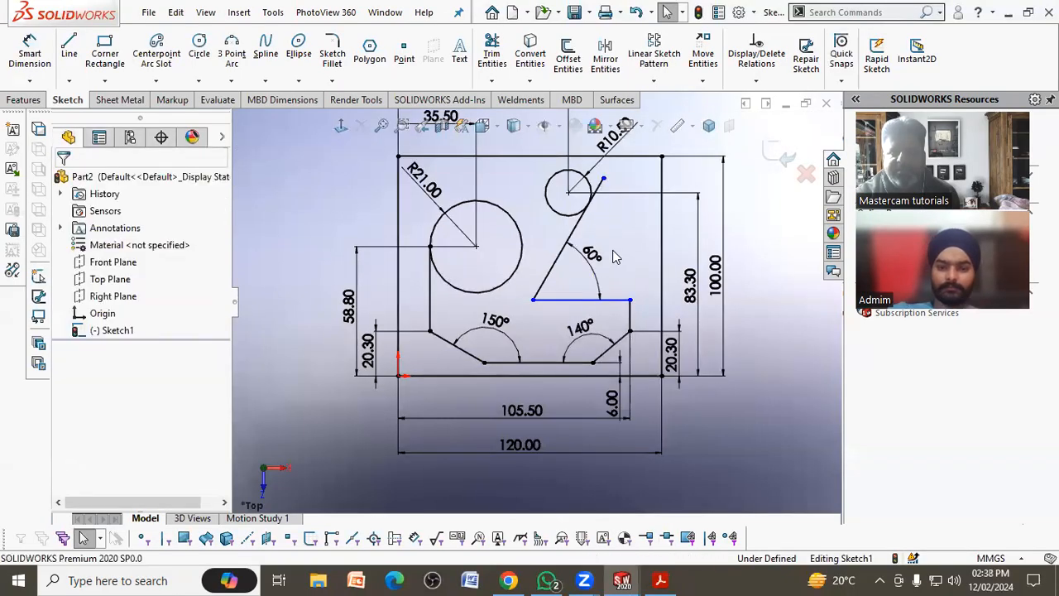
pyautogui.click(491, 54)
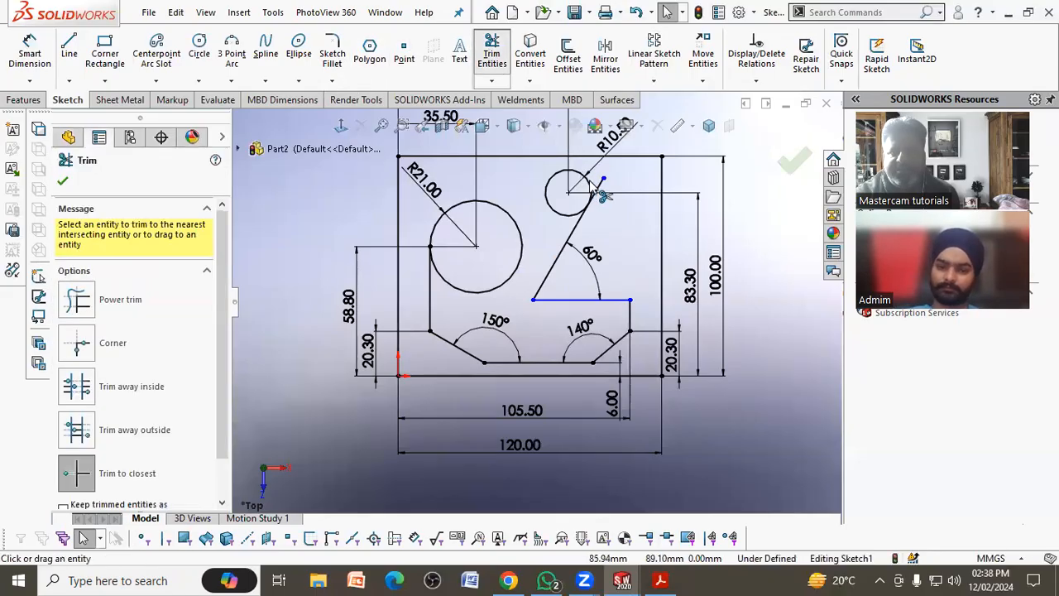
pyautogui.click(597, 188)
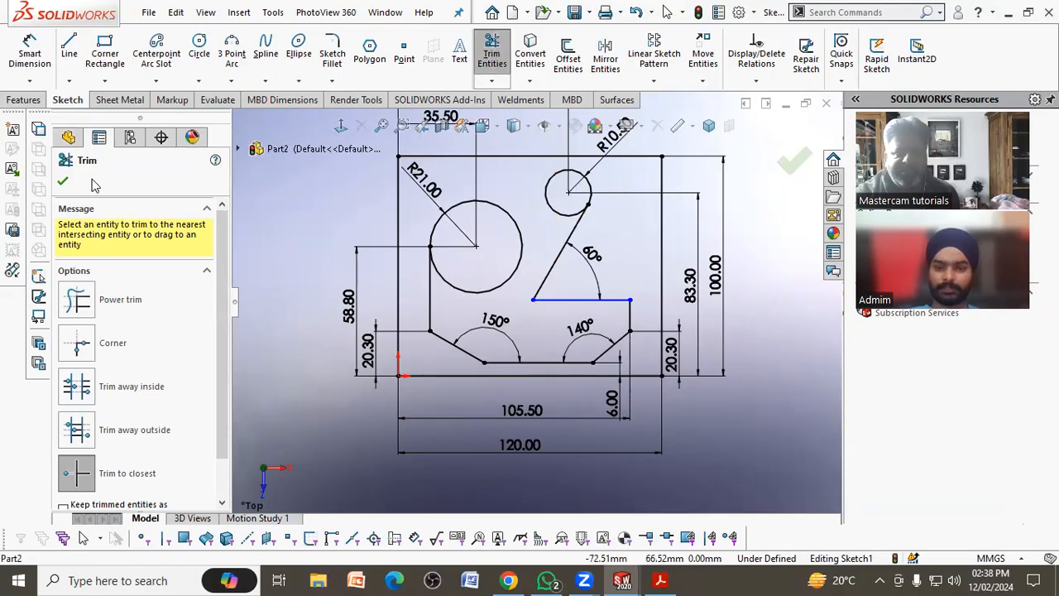
pyautogui.click(64, 183)
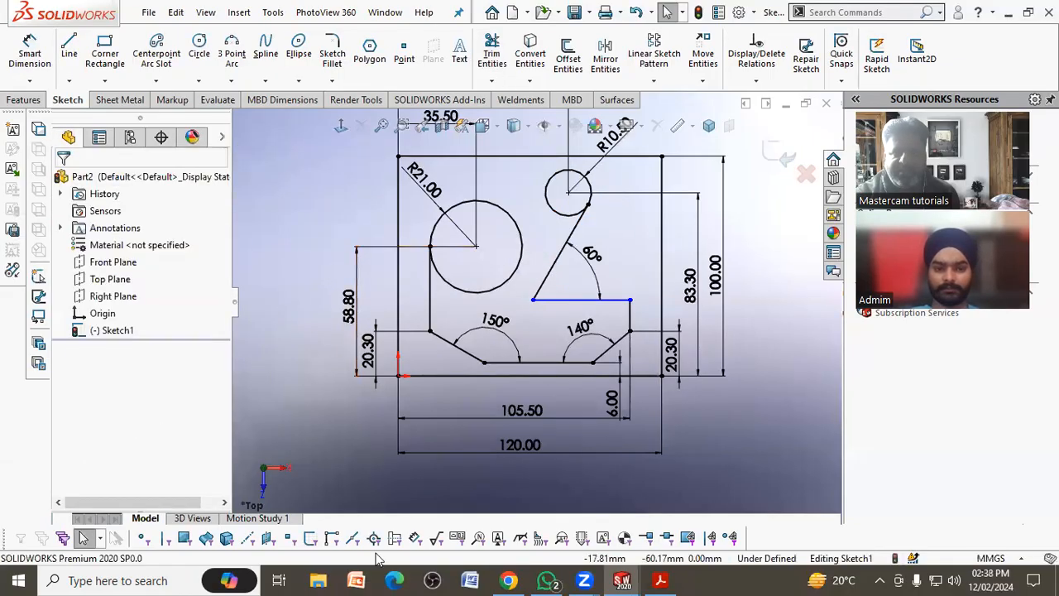
# Step: Check the height in 2d.pdf, and dimension the contour's upper horizontal line 31.5 mm above the rectangle's bottom edge
pyautogui.click(658, 580)
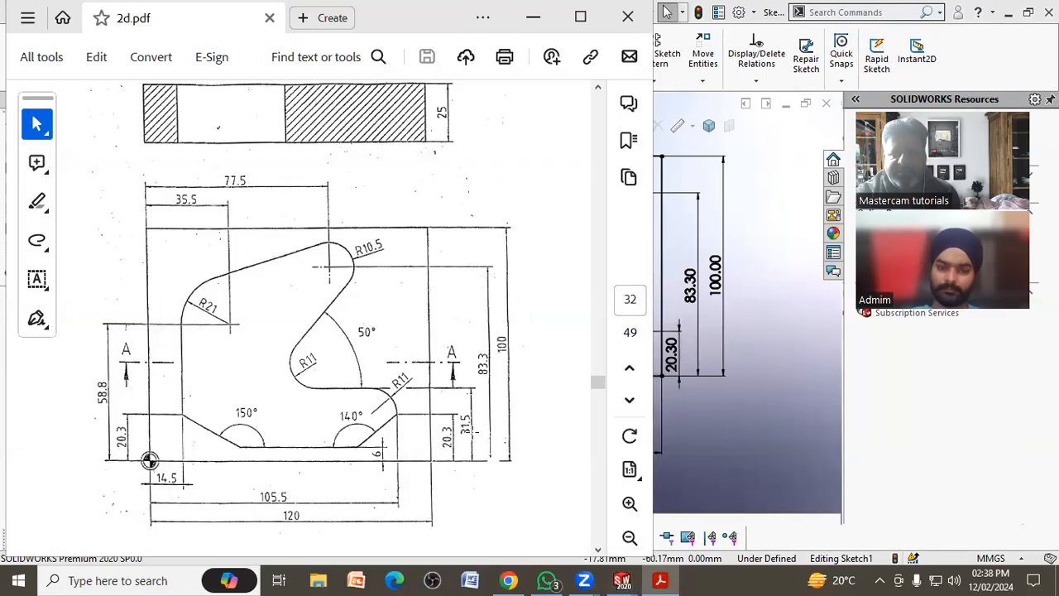
pyautogui.click(770, 397)
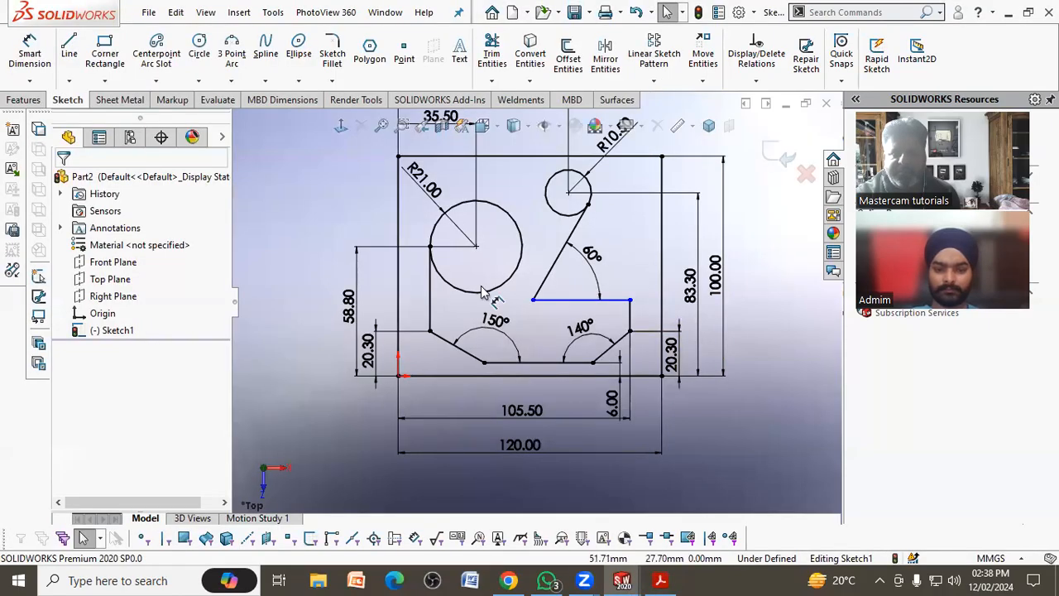
pyautogui.click(30, 51)
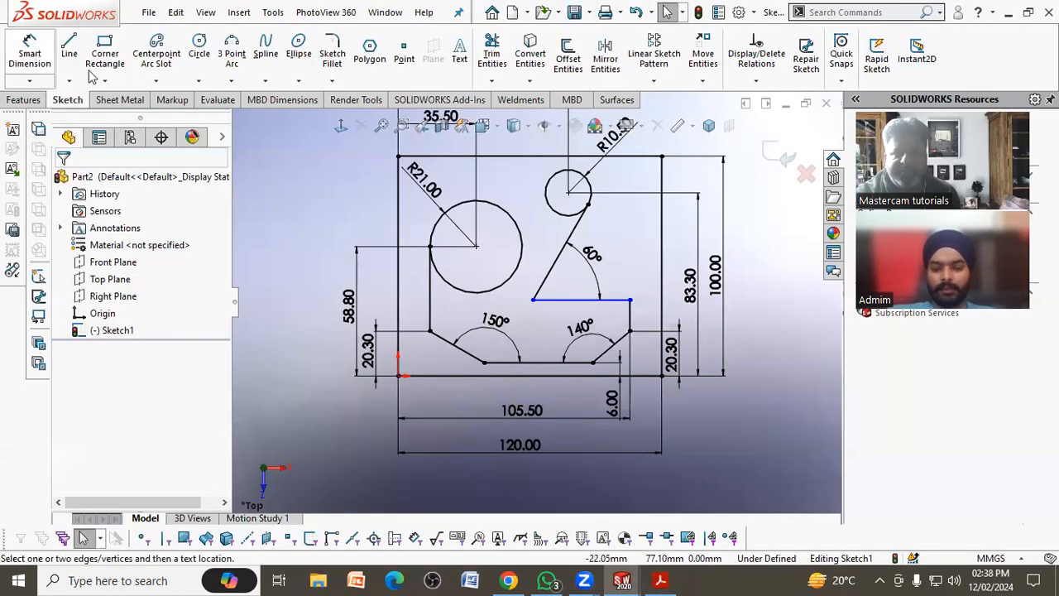
pyautogui.click(619, 300)
pyautogui.click(623, 375)
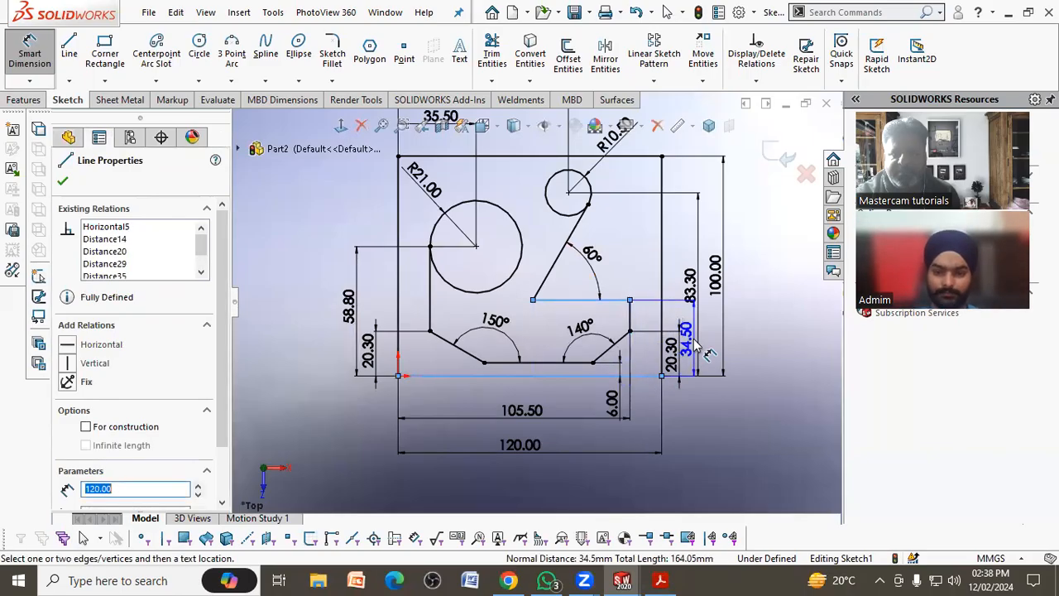
pyautogui.click(695, 348)
pyautogui.write('31.')
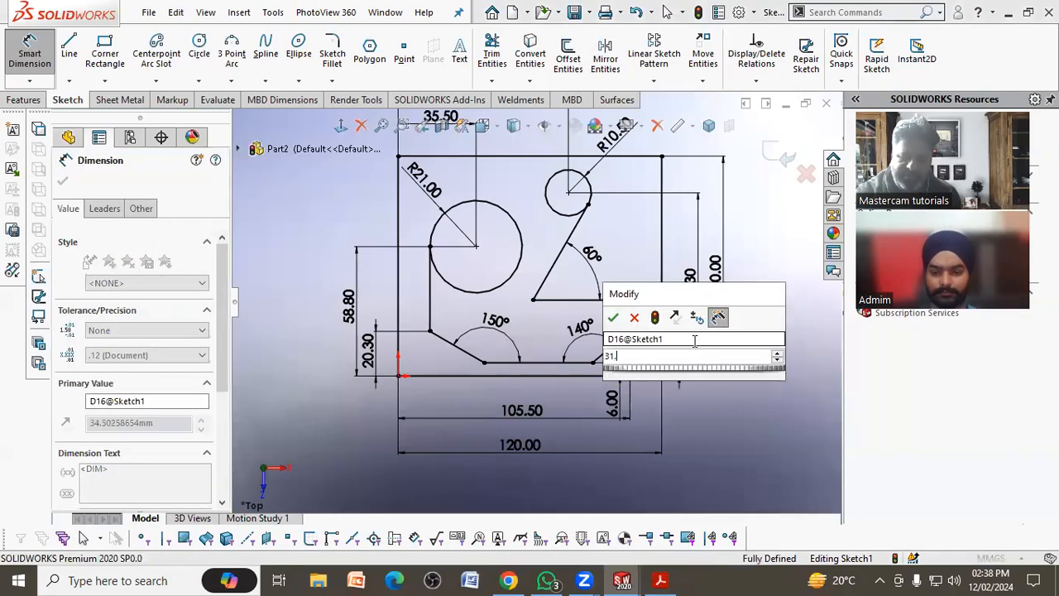
pyautogui.write('5')
pyautogui.press('Return')
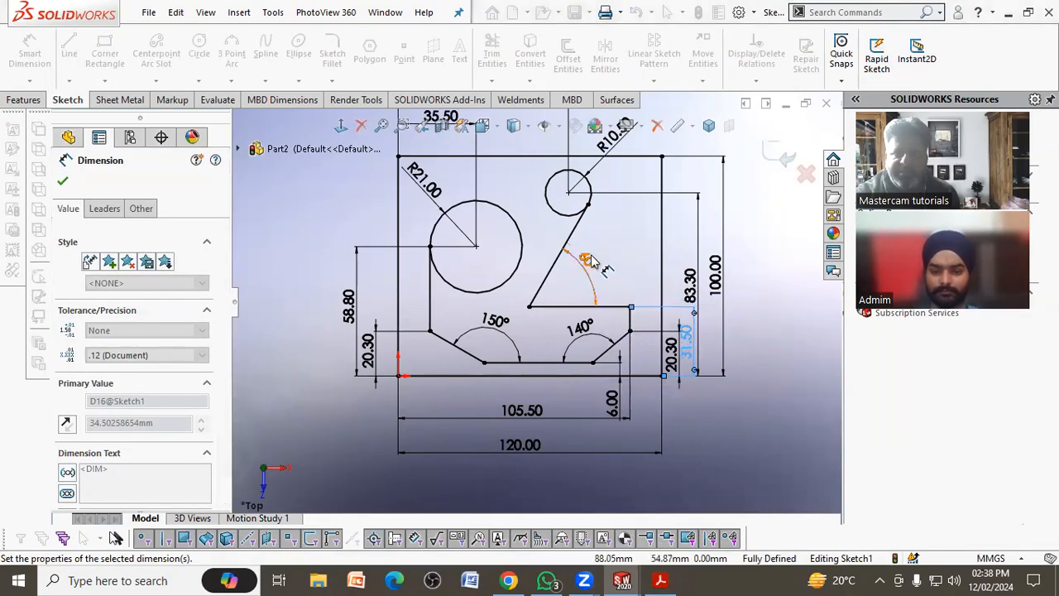
# Step: Set the angle between the upper sloping line and the horizontal line to 50°
pyautogui.click(588, 254)
pyautogui.write('50')
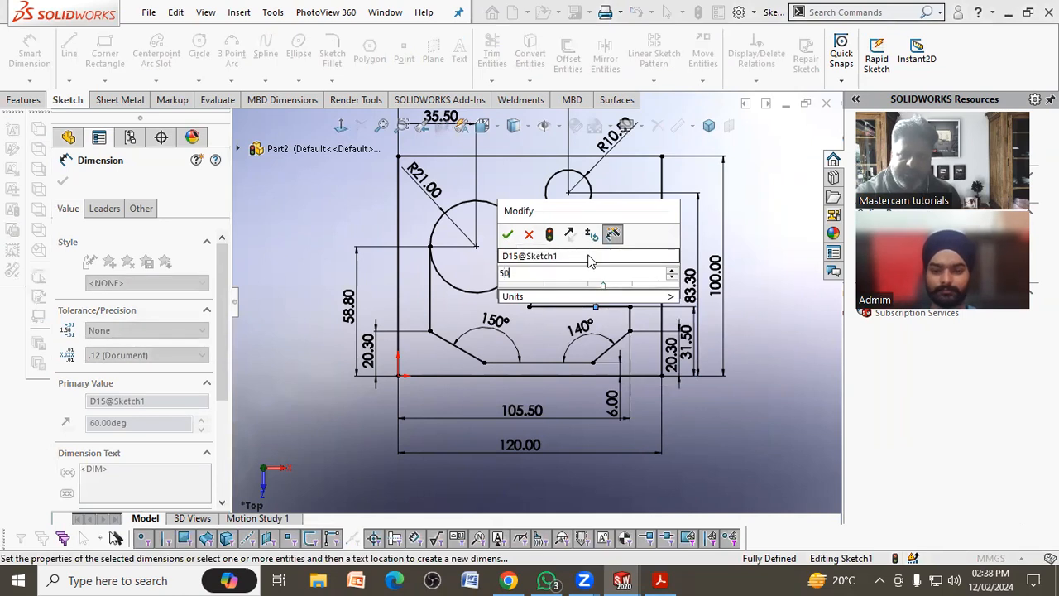
pyautogui.press('Return')
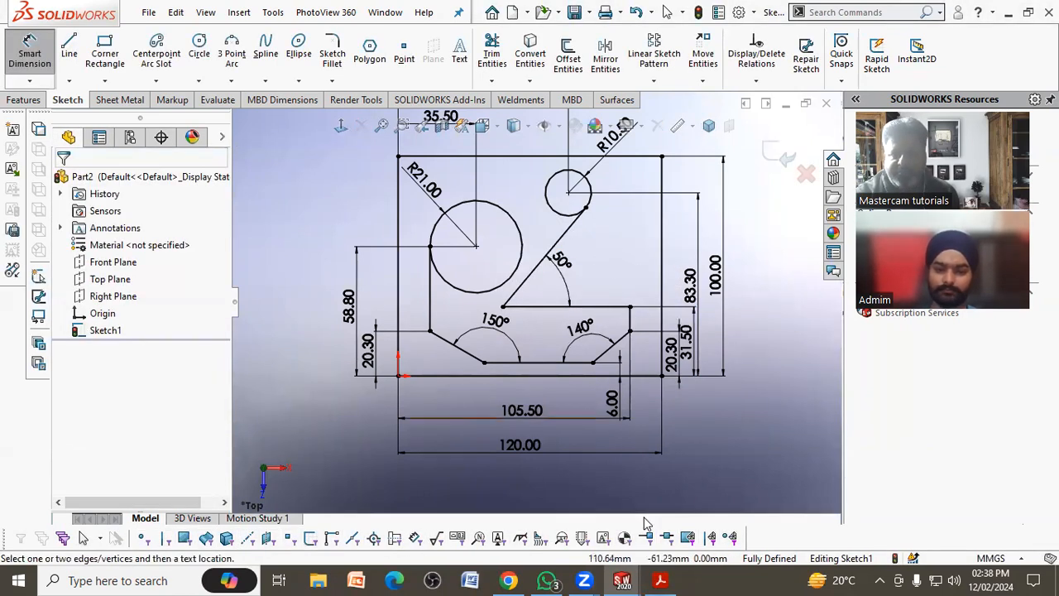
# Step: Check the contour's upper edge in 2d.pdf, and draw a sloping line above the large and small circles
pyautogui.click(661, 580)
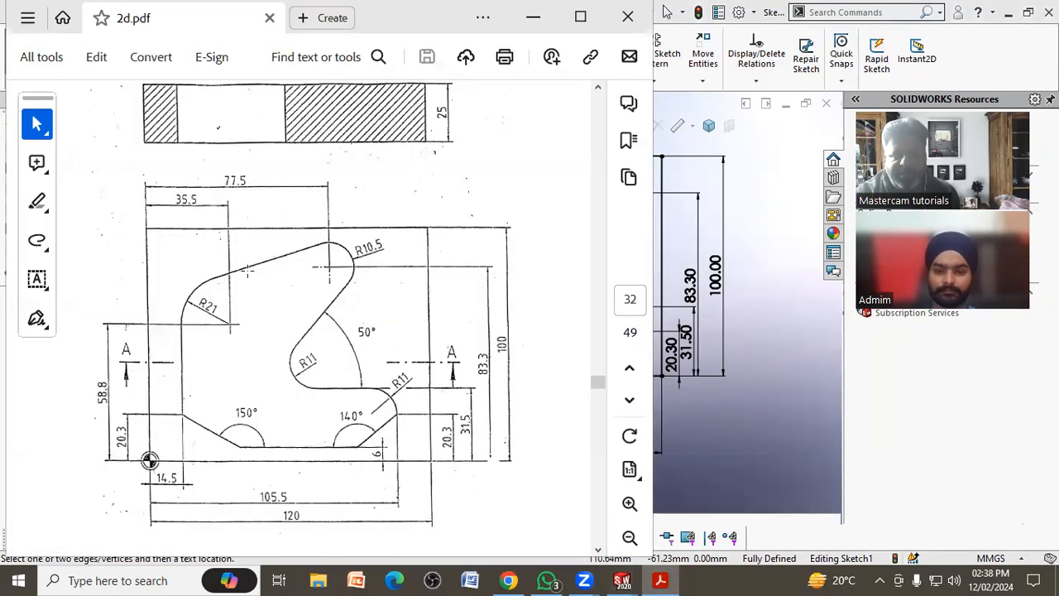
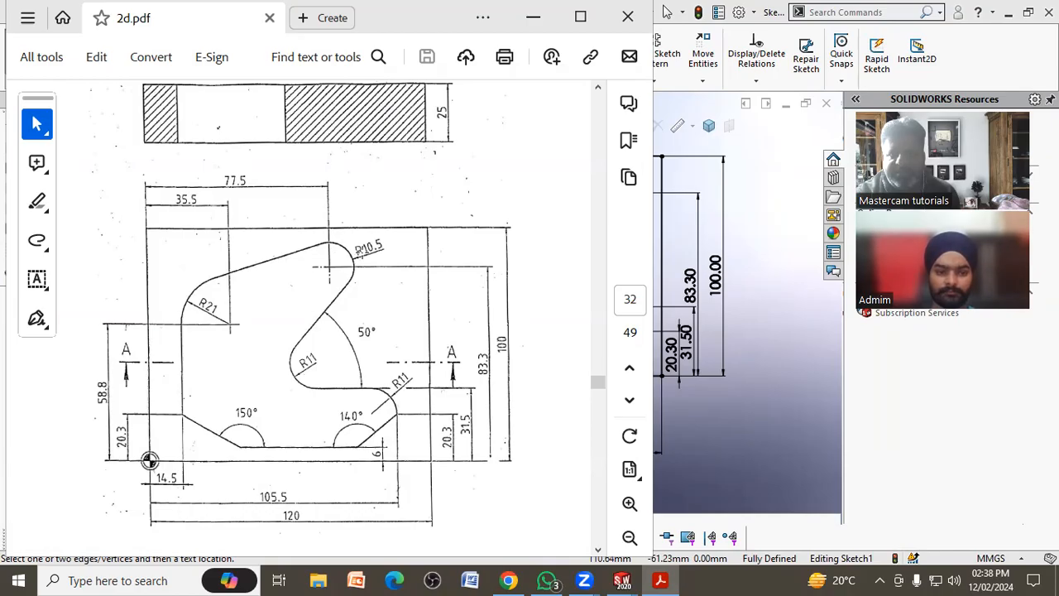
pyautogui.click(569, 23)
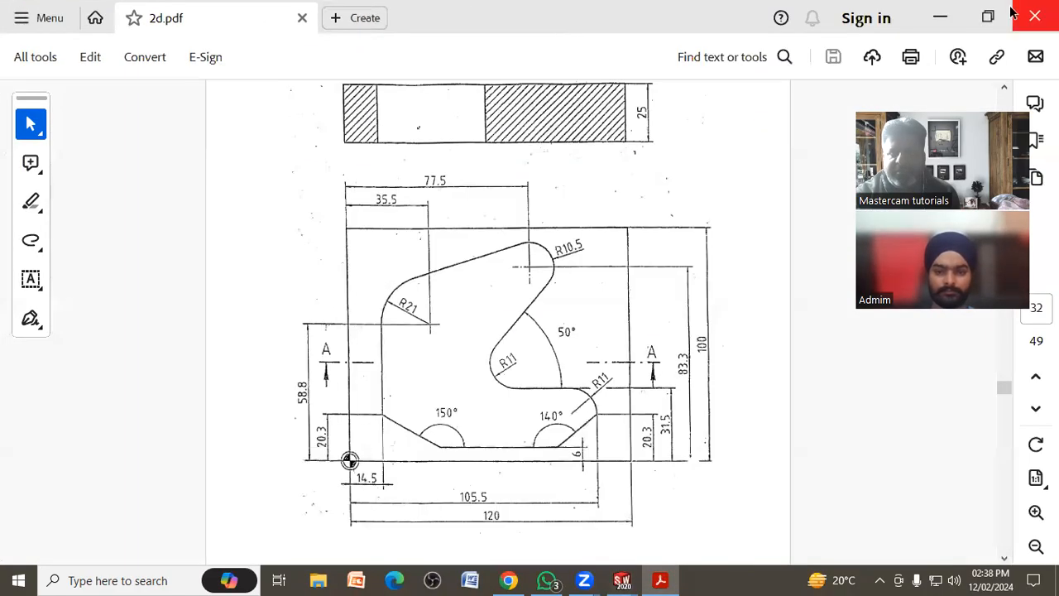
pyautogui.click(942, 16)
pyautogui.click(69, 51)
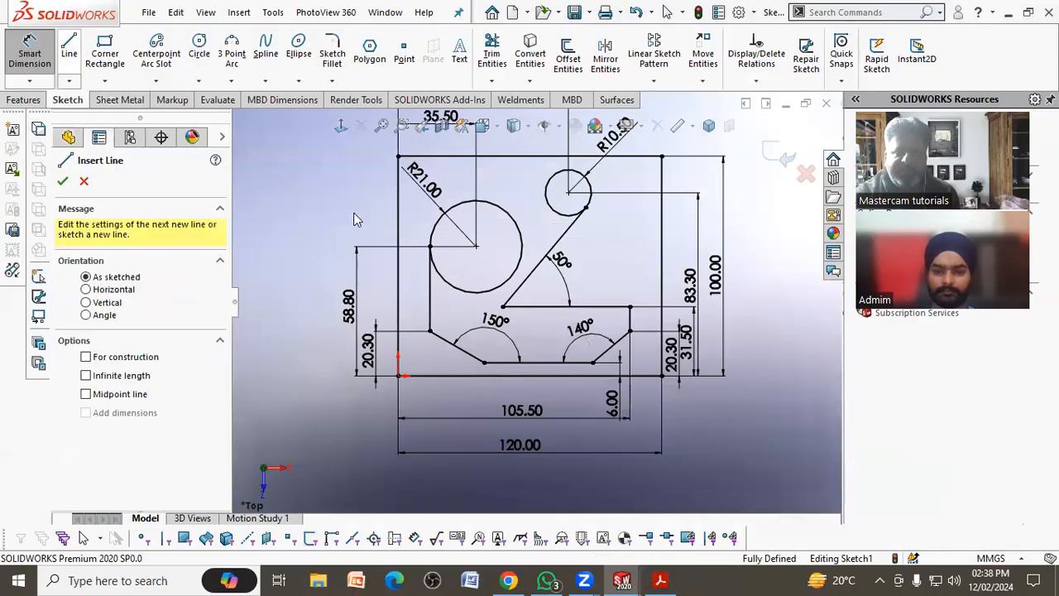
pyautogui.click(357, 213)
pyautogui.click(583, 141)
pyautogui.rightClick(583, 141)
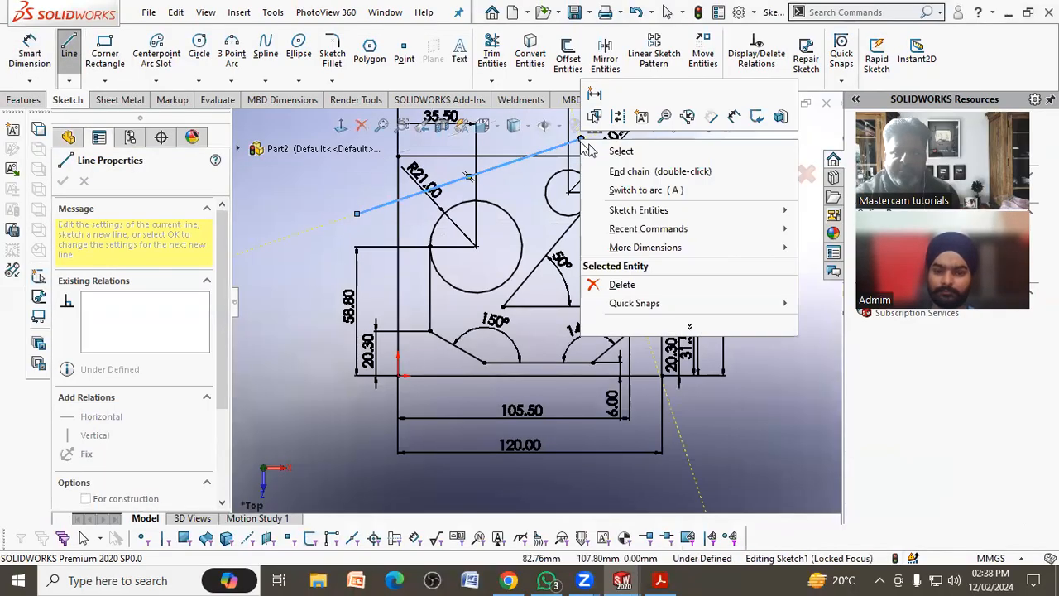
pyautogui.click(617, 151)
# Step: Make the new sloping line tangent to both the small R10.5 circle and the large R21 circle
pyautogui.click(553, 181)
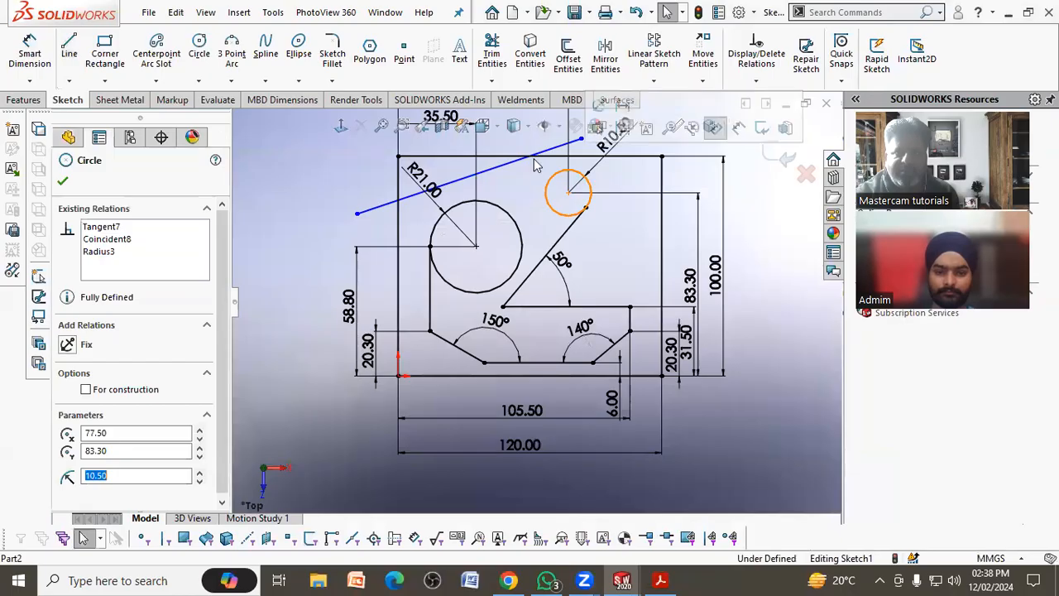
pyautogui.click(513, 163)
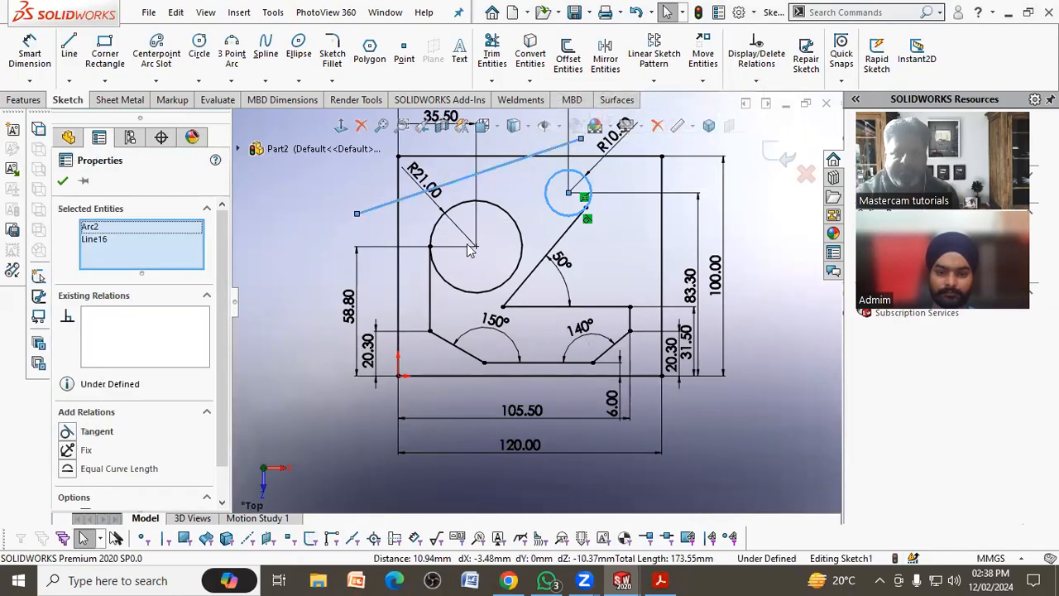
pyautogui.click(68, 431)
pyautogui.click(271, 314)
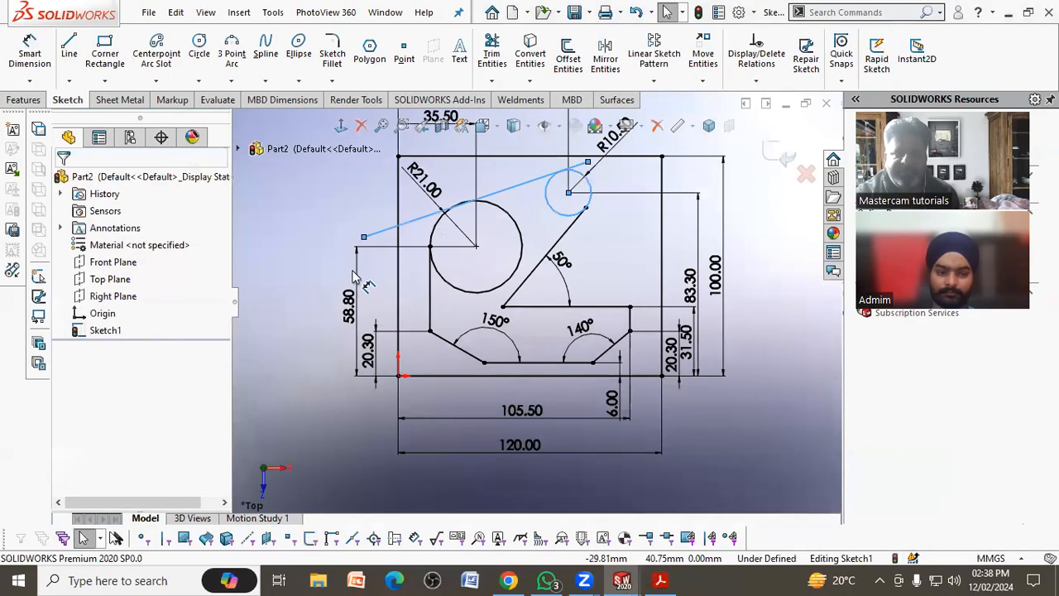
pyautogui.click(494, 211)
pyautogui.click(492, 195)
pyautogui.click(69, 431)
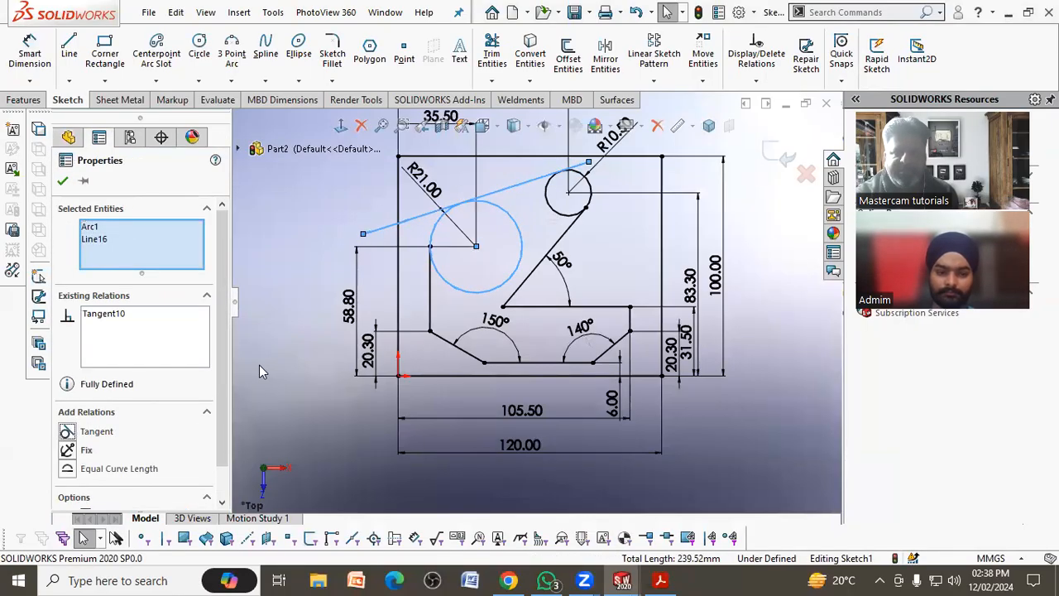
pyautogui.click(262, 363)
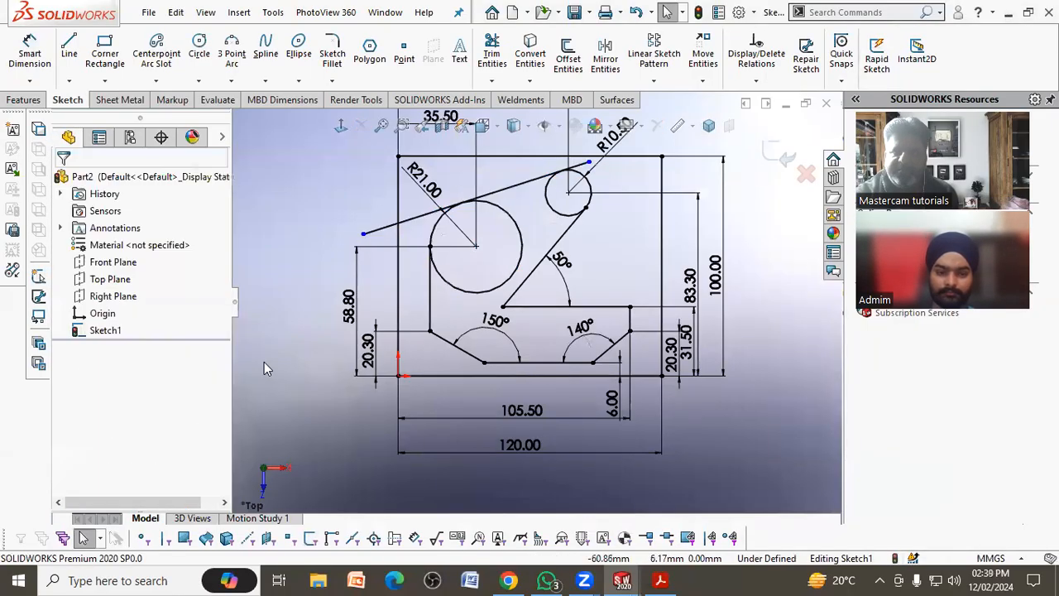
# Step: Trim the tangent line's overhang beyond the R21 circle, and undo the accidental trim of the rectangle's upper edge
pyautogui.click(491, 54)
pyautogui.click(379, 234)
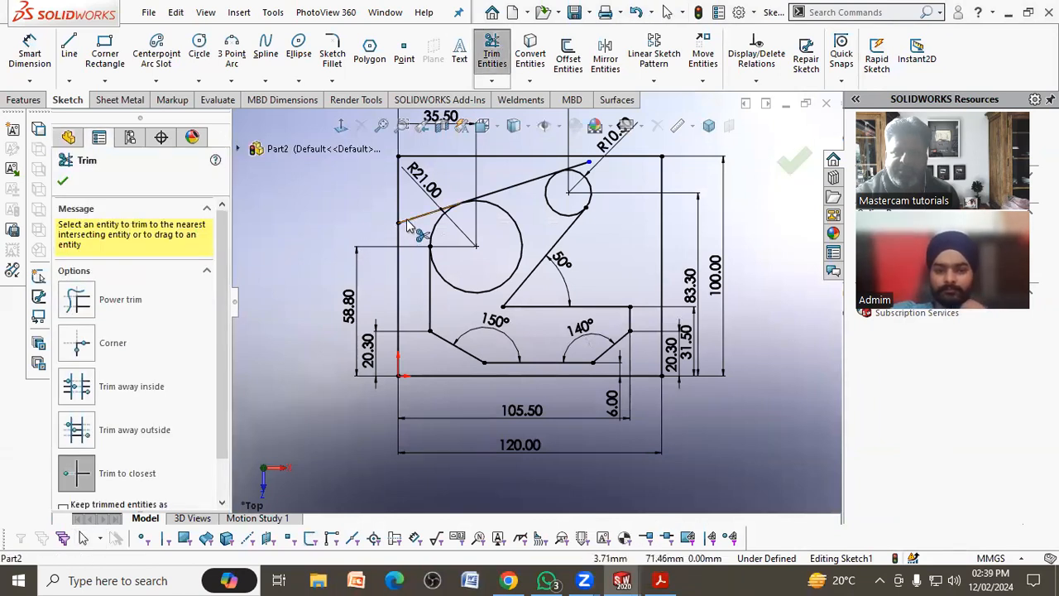
pyautogui.click(586, 165)
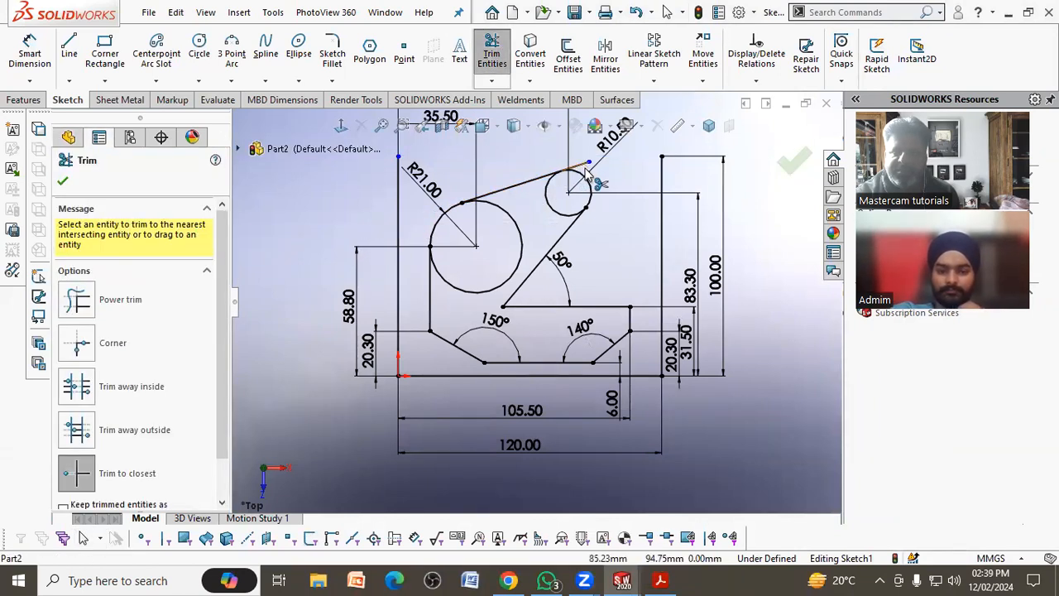
pyautogui.rightClick(356, 225)
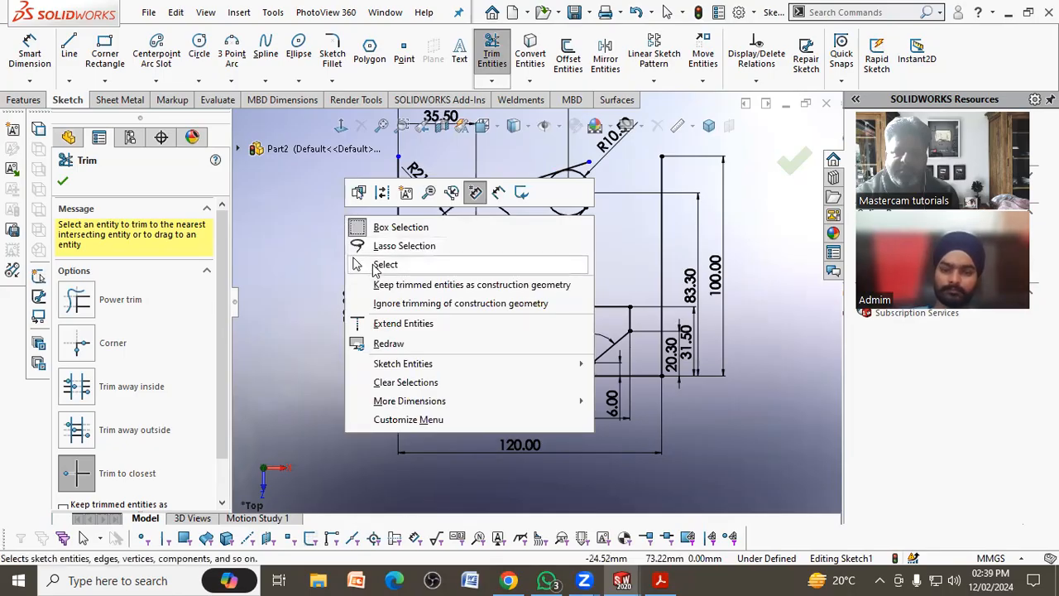
pyautogui.click(359, 264)
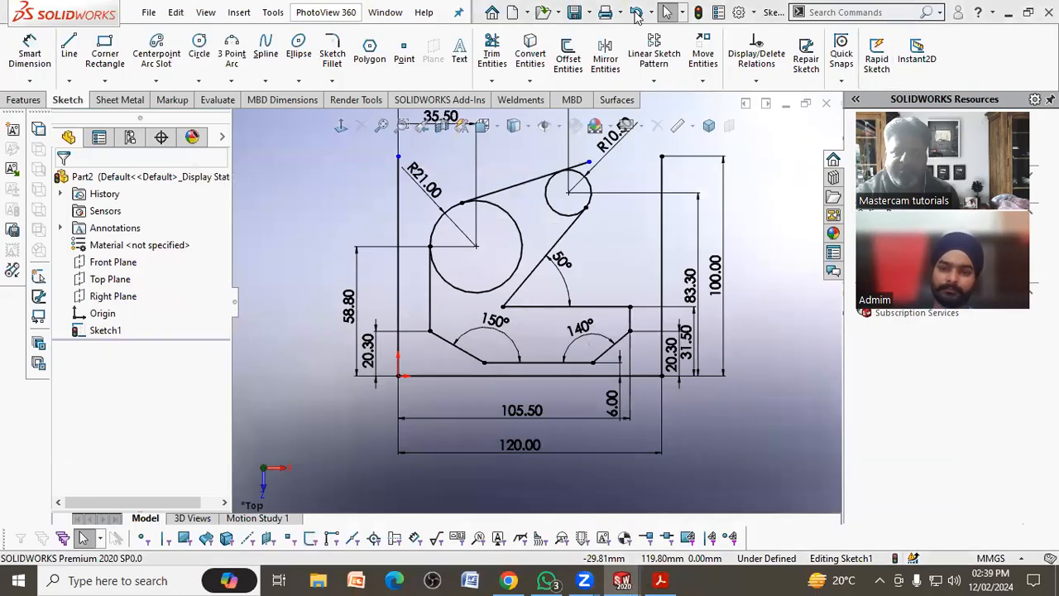
pyautogui.click(635, 12)
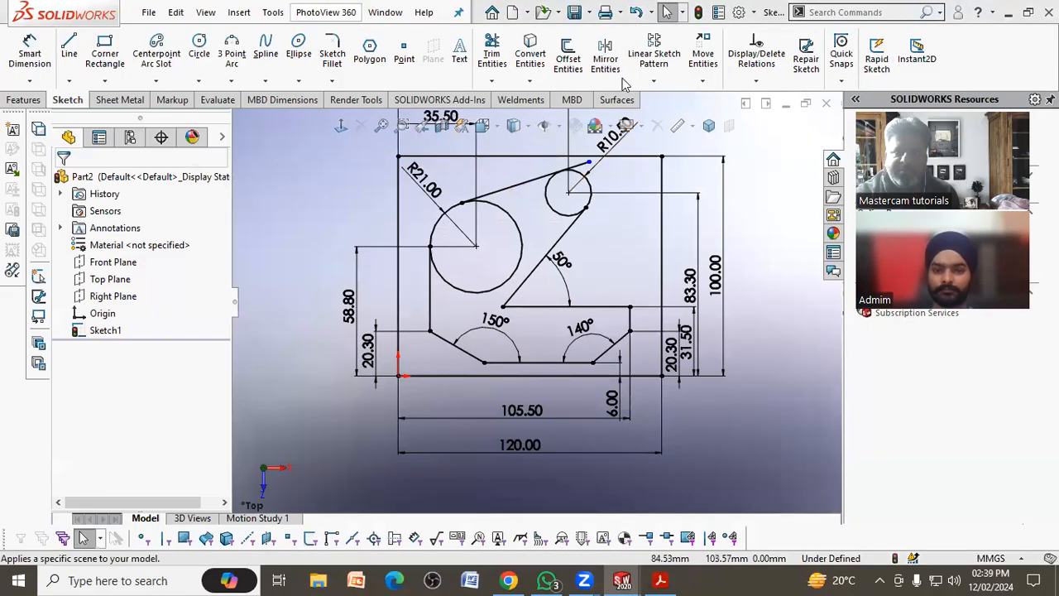
# Step: Trim the tangent line's overhang at the small circle and the inner arcs of both circles, leaving one continuous contour
pyautogui.click(492, 51)
pyautogui.click(589, 186)
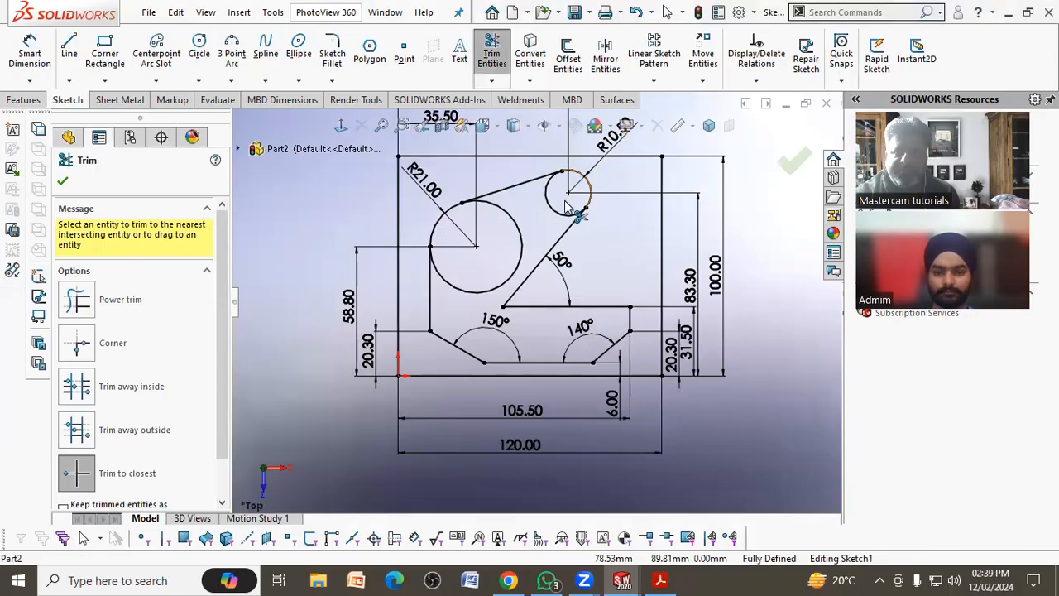
pyautogui.click(518, 238)
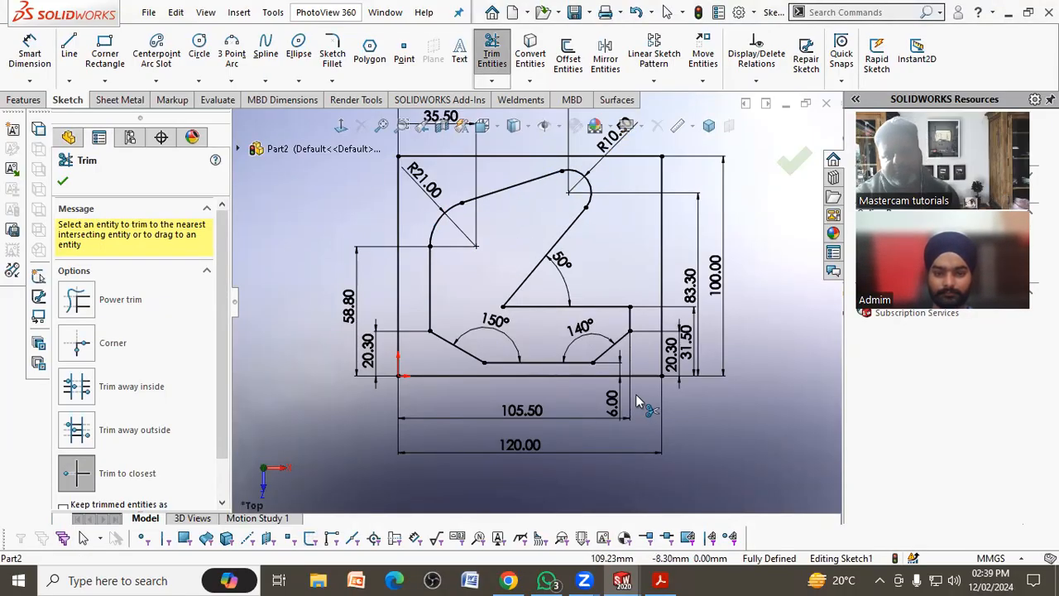
pyautogui.press('Escape')
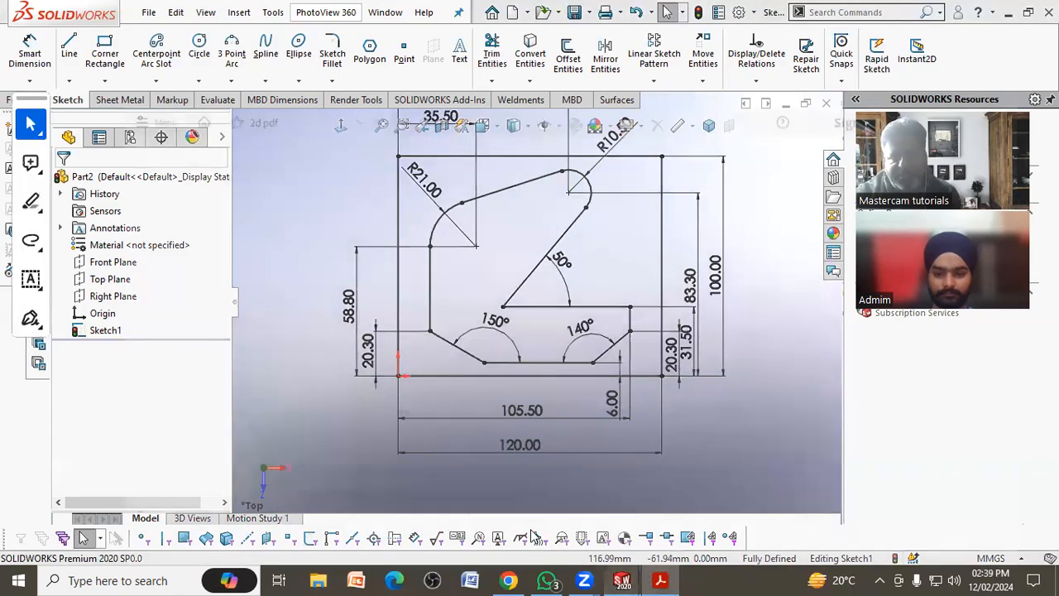
# Step: Check the corner radii in 2d.pdf, and fillet both ends of the contour's upper horizontal line with an 11 mm radius
pyautogui.hotkey('alt', 'Tab')
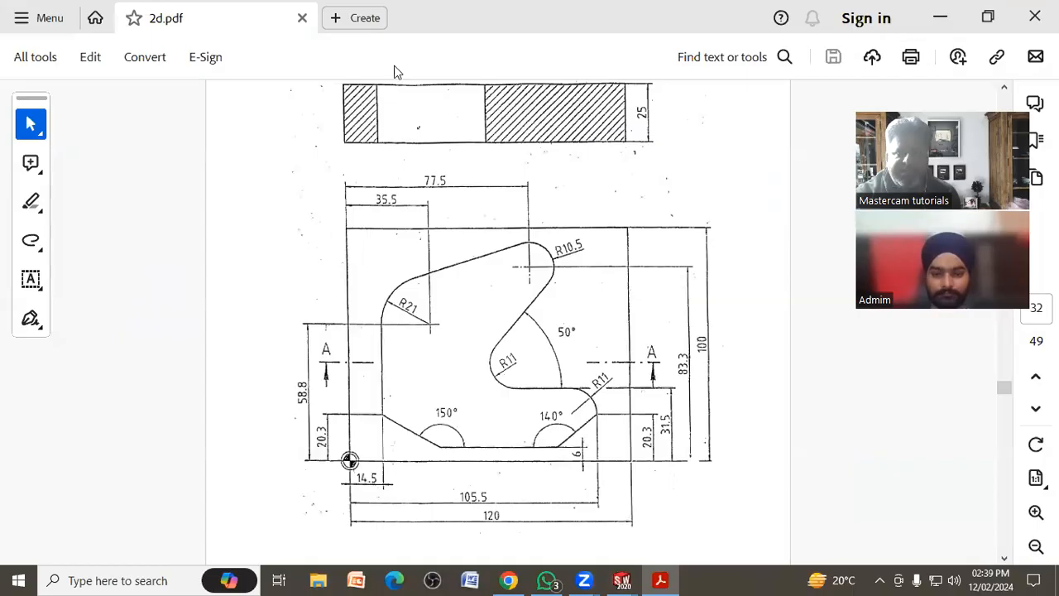
pyautogui.hotkey('alt', 'Tab')
pyautogui.click(332, 54)
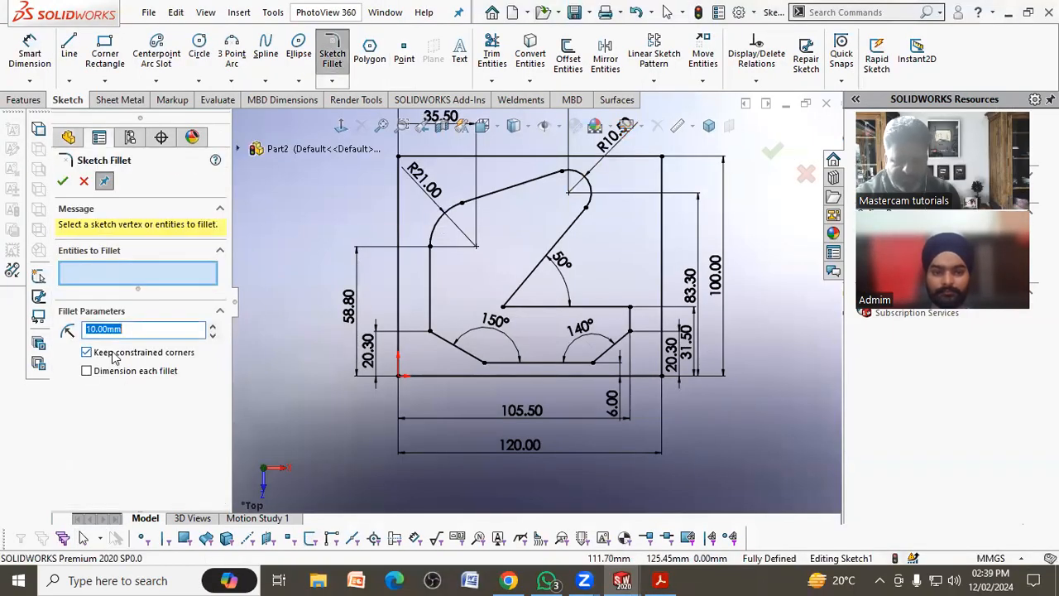
pyautogui.write('11')
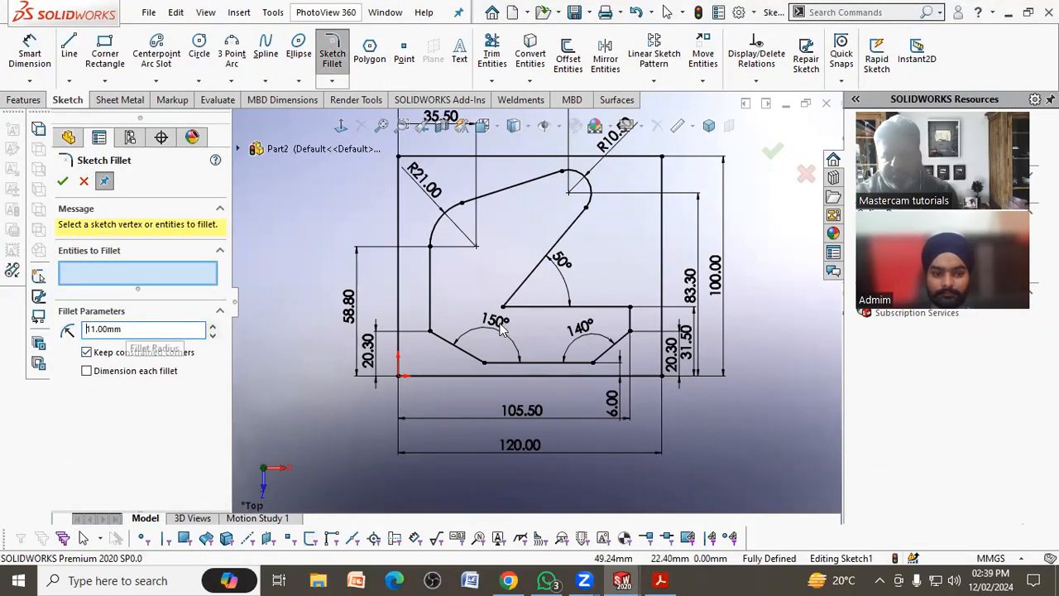
pyautogui.click(542, 311)
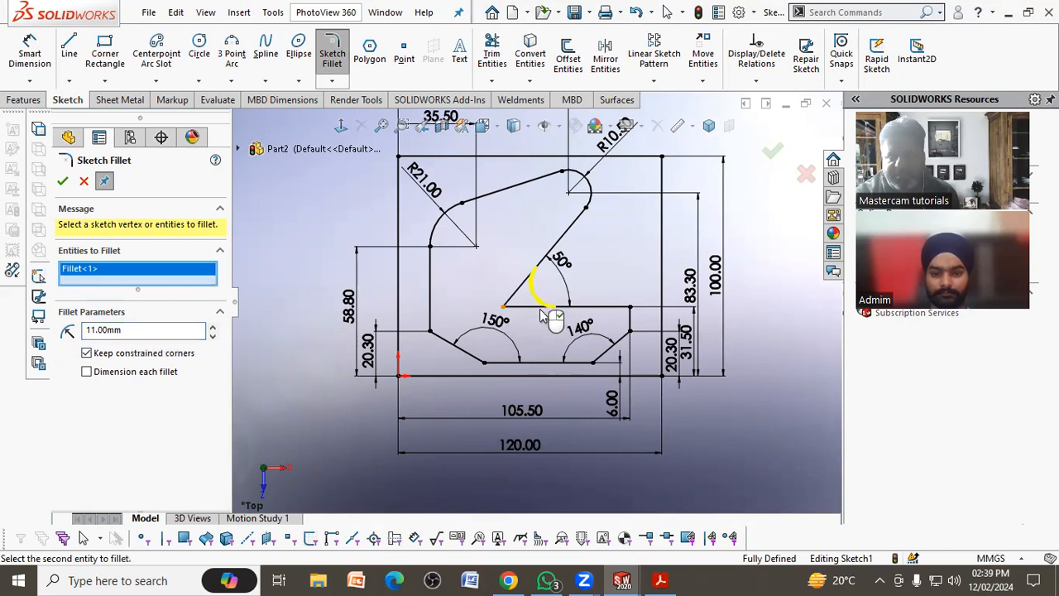
pyautogui.click(620, 318)
pyautogui.click(62, 182)
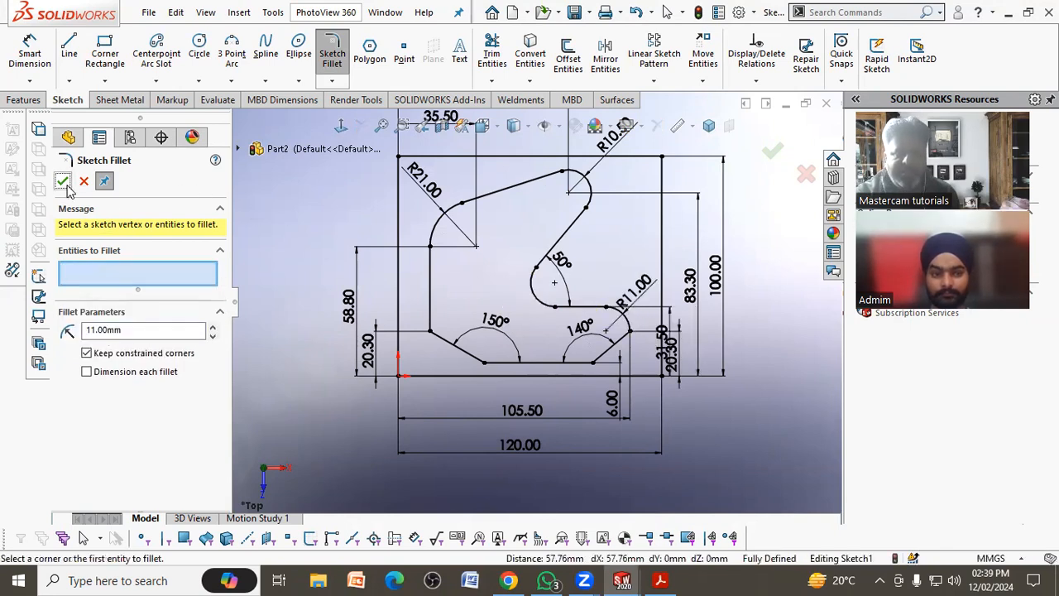
pyautogui.click(62, 182)
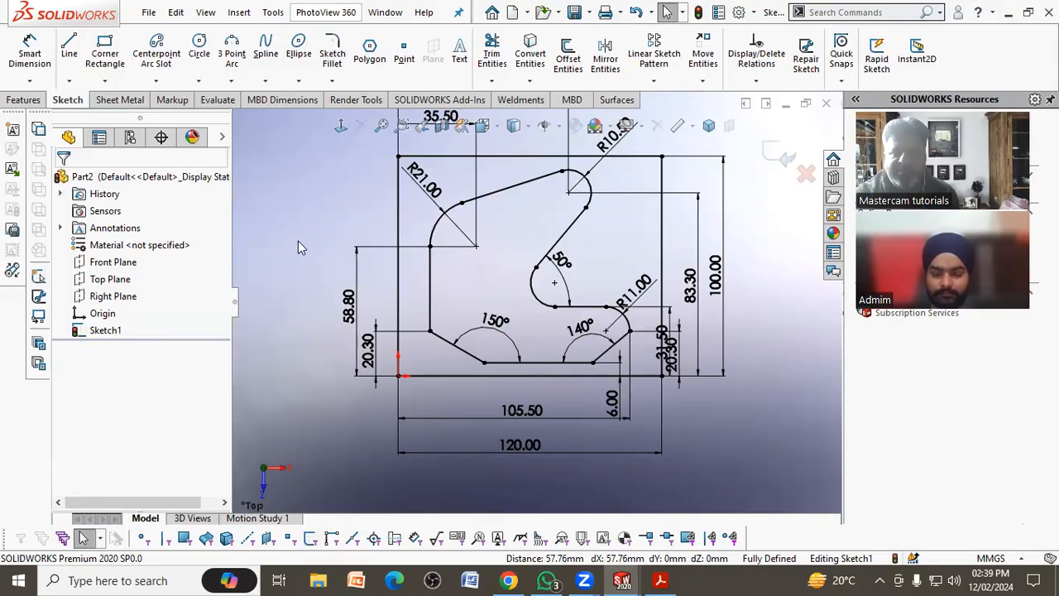
# Step: Space out the 100, 83.3, 31.5 and 20.3 mm vertical dimensions beside the rectangle's right edge so they no longer overlap
pyautogui.scroll(2, 533, 307)
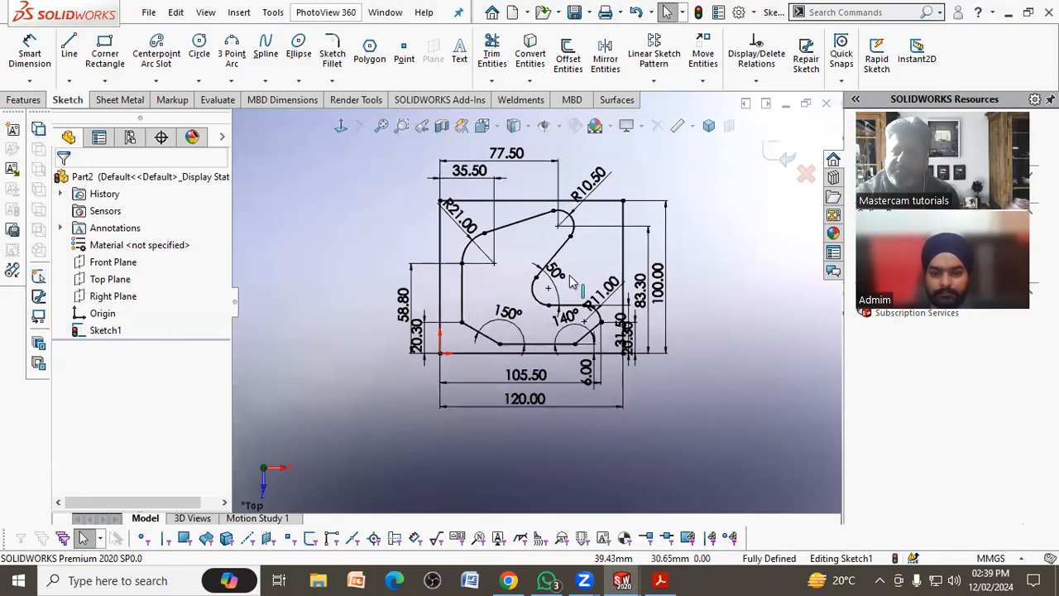
pyautogui.scroll(-2, 619, 265)
pyautogui.moveTo(687, 303); pyautogui.dragTo(736, 303)
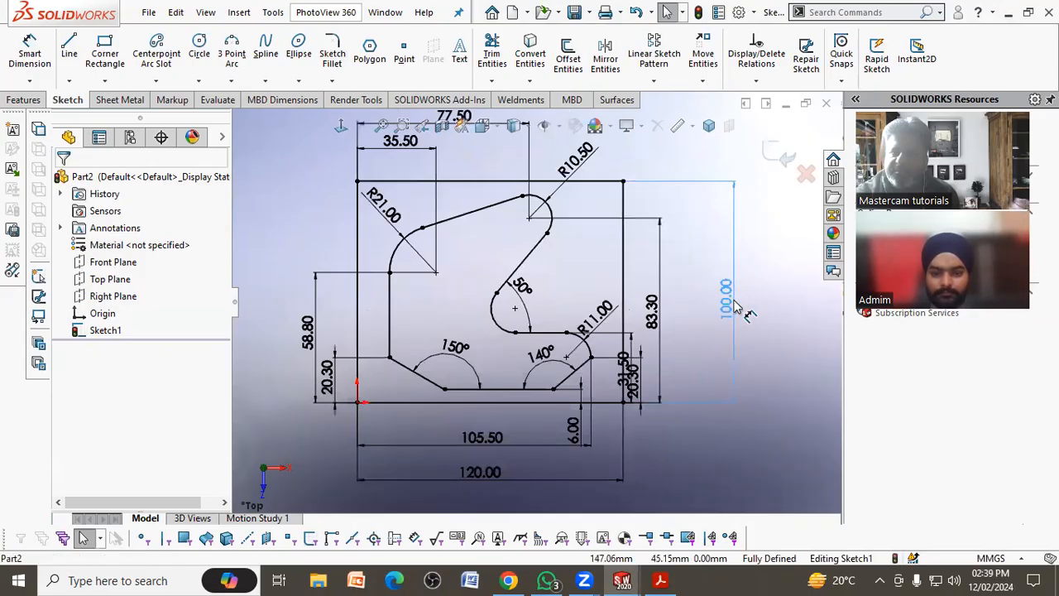
pyautogui.moveTo(649, 324); pyautogui.dragTo(693, 317)
pyautogui.moveTo(642, 391)
pyautogui.mouseDown()
pyautogui.moveTo(662, 392)
pyautogui.moveTo(649, 379)
pyautogui.moveTo(680, 381)
pyautogui.mouseUp()
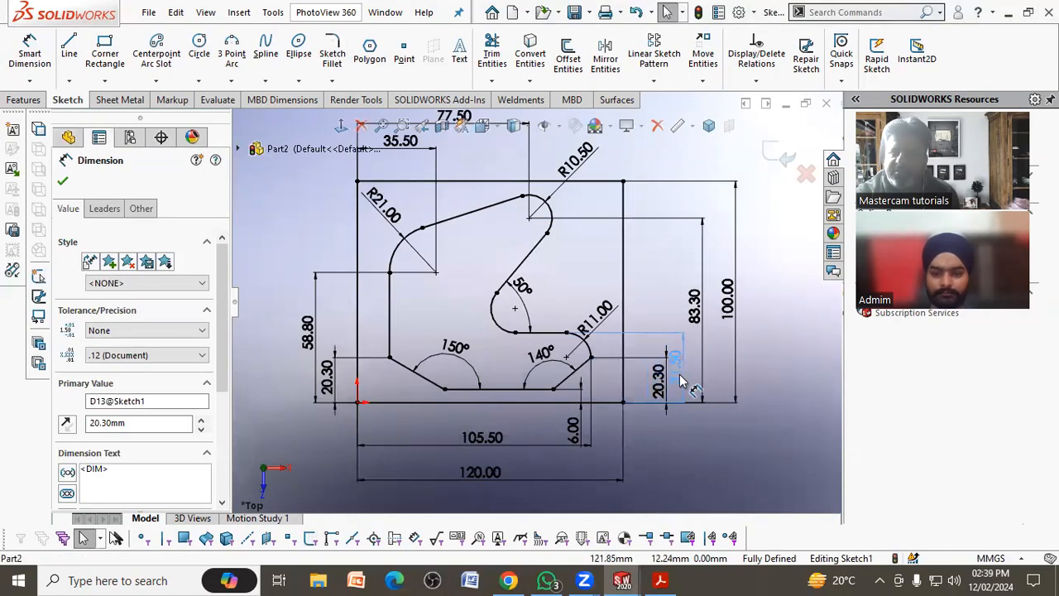
pyautogui.click(687, 447)
pyautogui.press('f')
pyautogui.scroll(-2, 667, 338)
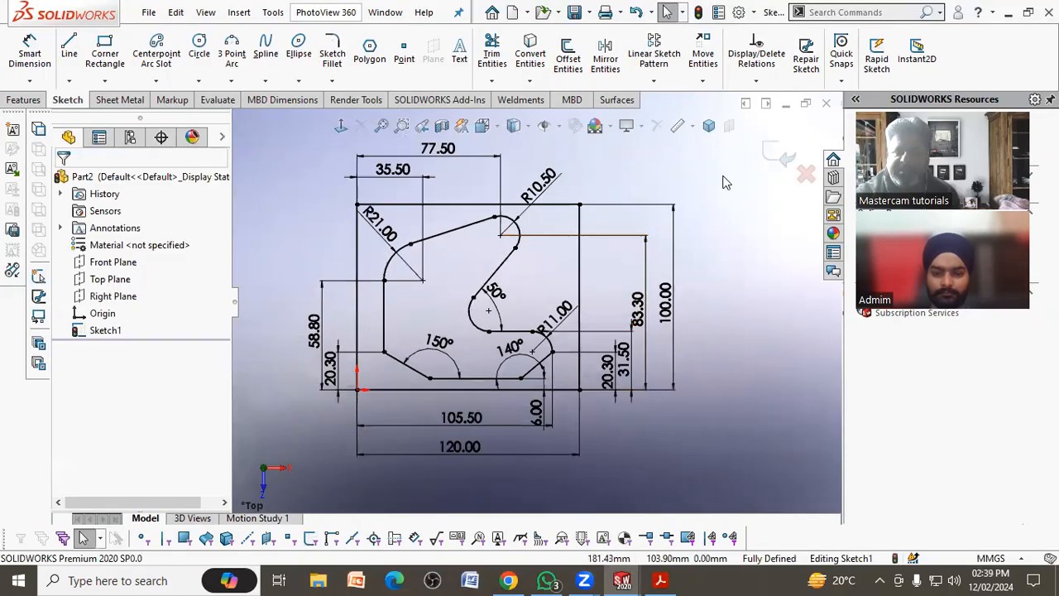
# Step: Exit the sketch, and extrude it 25 mm as a blind boss, using the thickness given in 2d.pdf
pyautogui.click(777, 150)
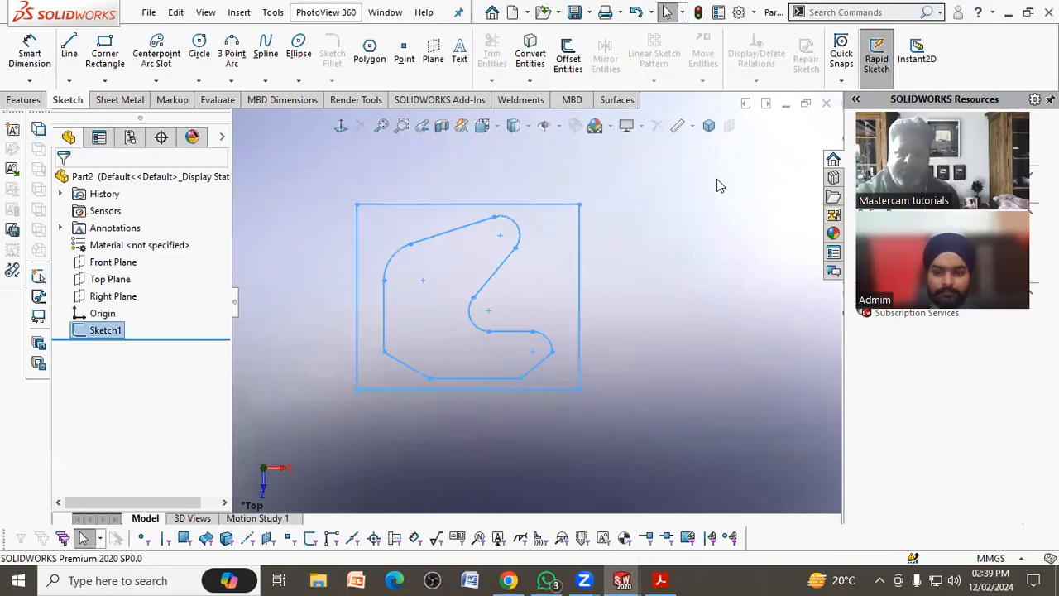
pyautogui.click(23, 100)
pyautogui.click(27, 78)
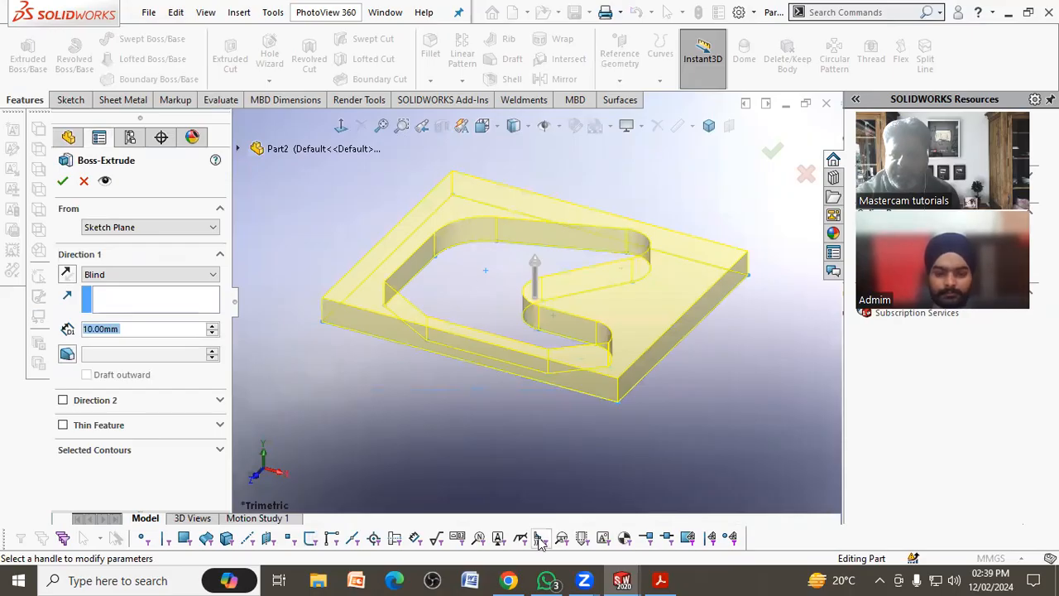
pyautogui.click(662, 579)
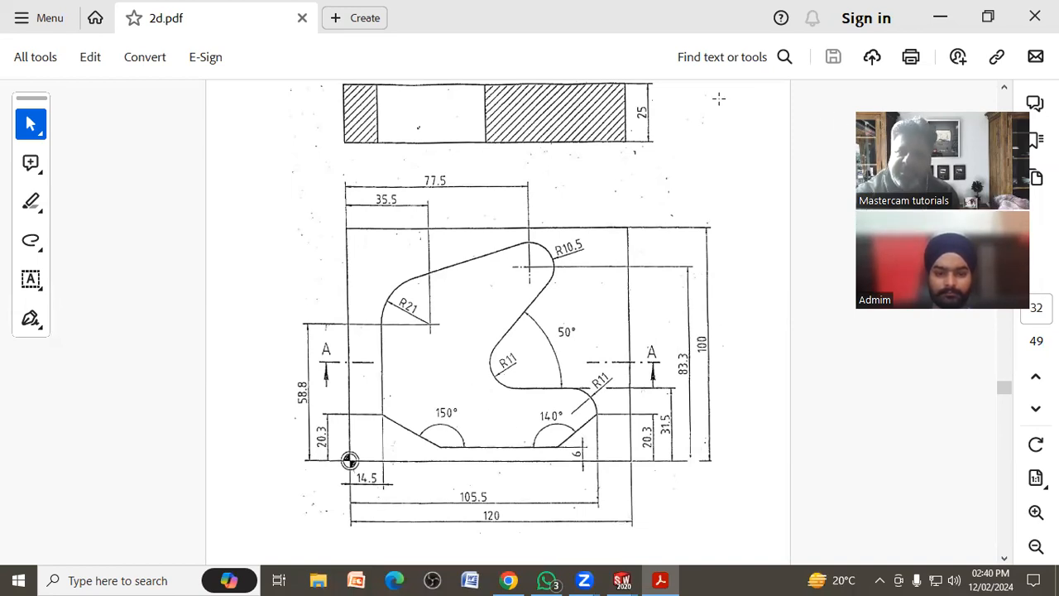
pyautogui.click(942, 19)
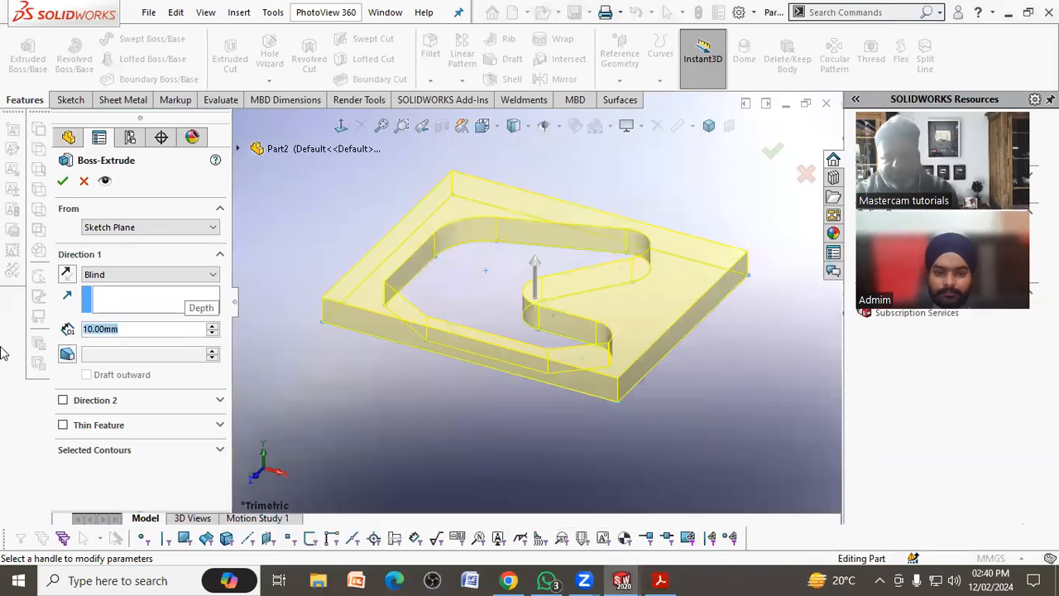
pyautogui.write('25')
pyautogui.press('Return')
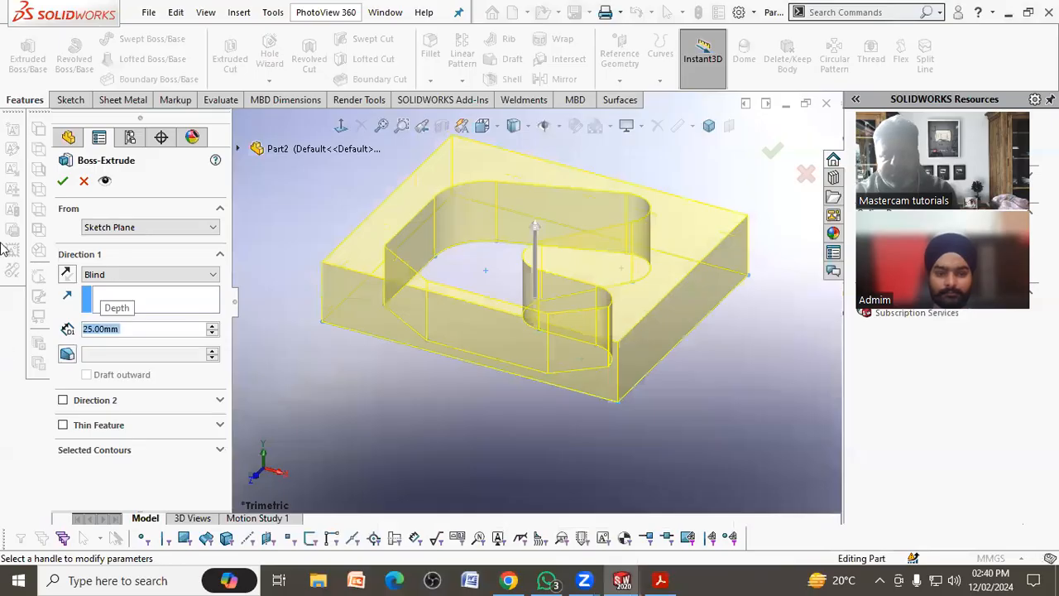
pyautogui.click(63, 181)
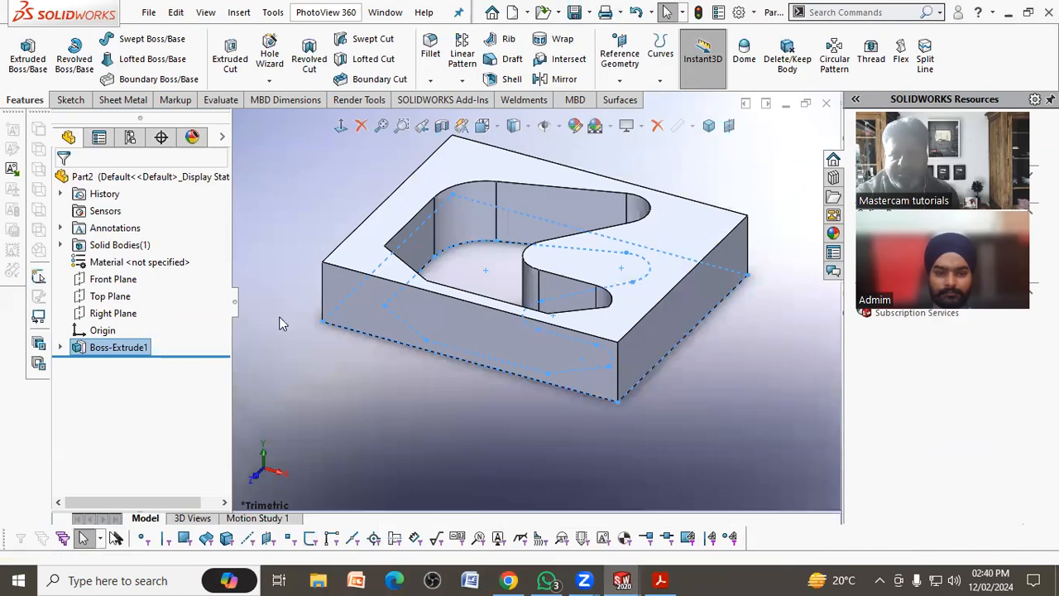
pyautogui.moveTo(328, 281); pyautogui.dragTo(741, 283, button='middle')
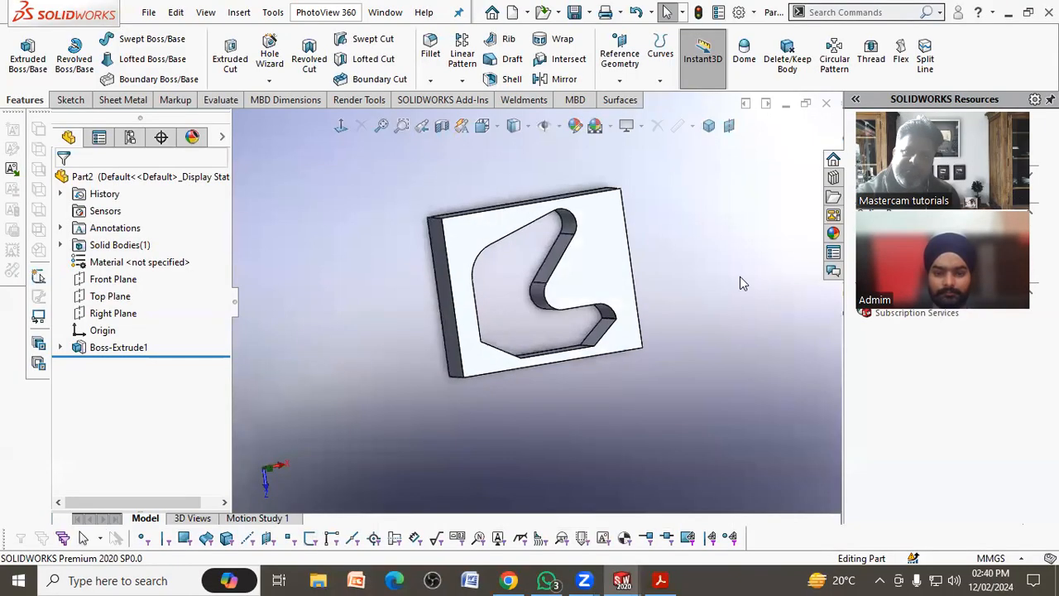
# Step: Inspect the extruded plate face-on and in isometric view, and compare it with the section and plan in 2d.pdf
pyautogui.click(341, 125)
pyautogui.rightClick(382, 339)
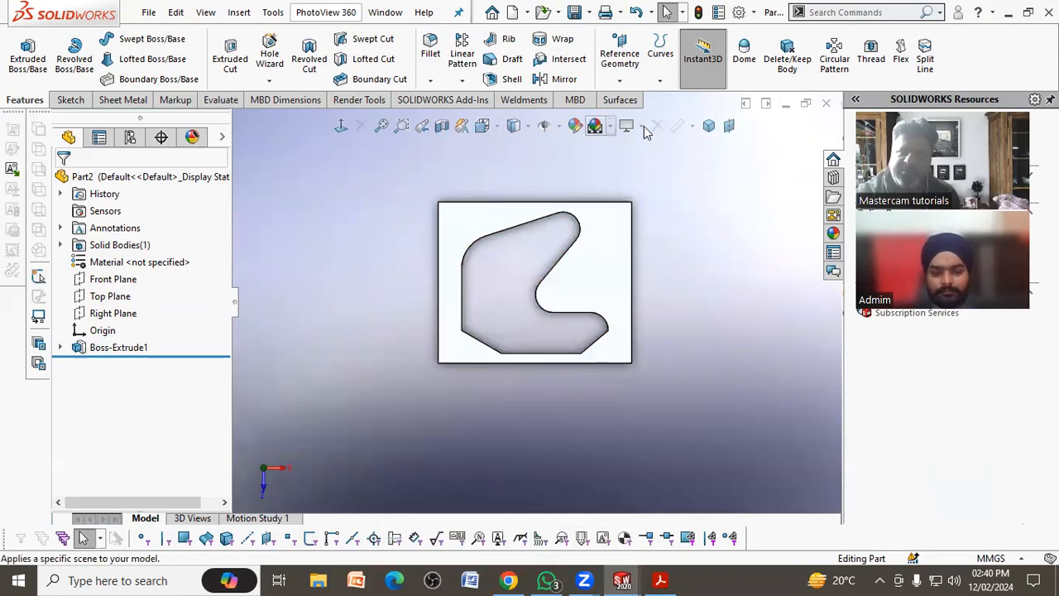
pyautogui.click(709, 125)
pyautogui.moveTo(470, 318); pyautogui.dragTo(556, 424, button='middle')
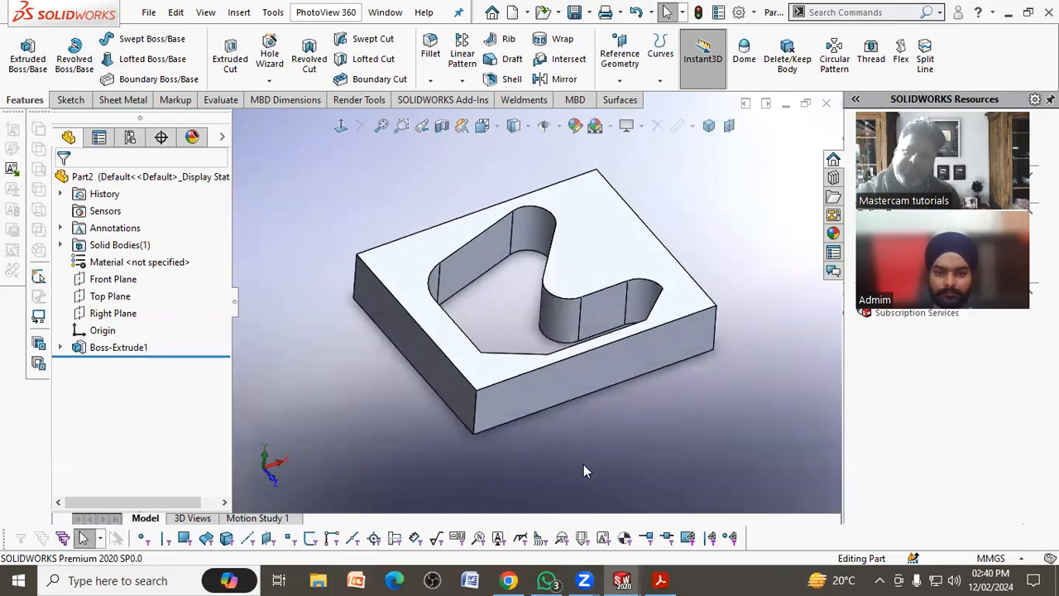
pyautogui.click(661, 580)
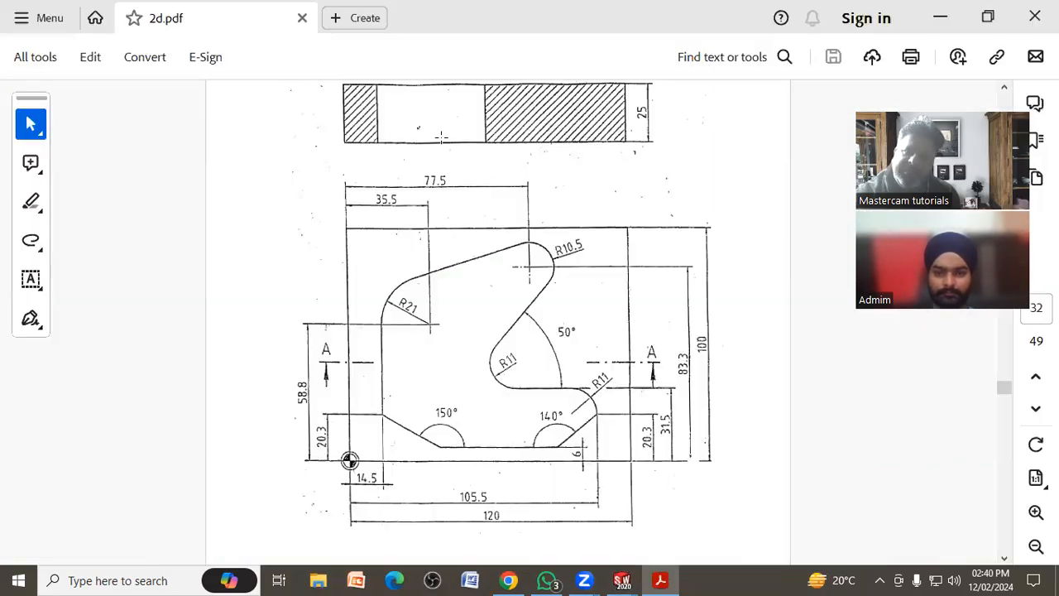
pyautogui.click(940, 17)
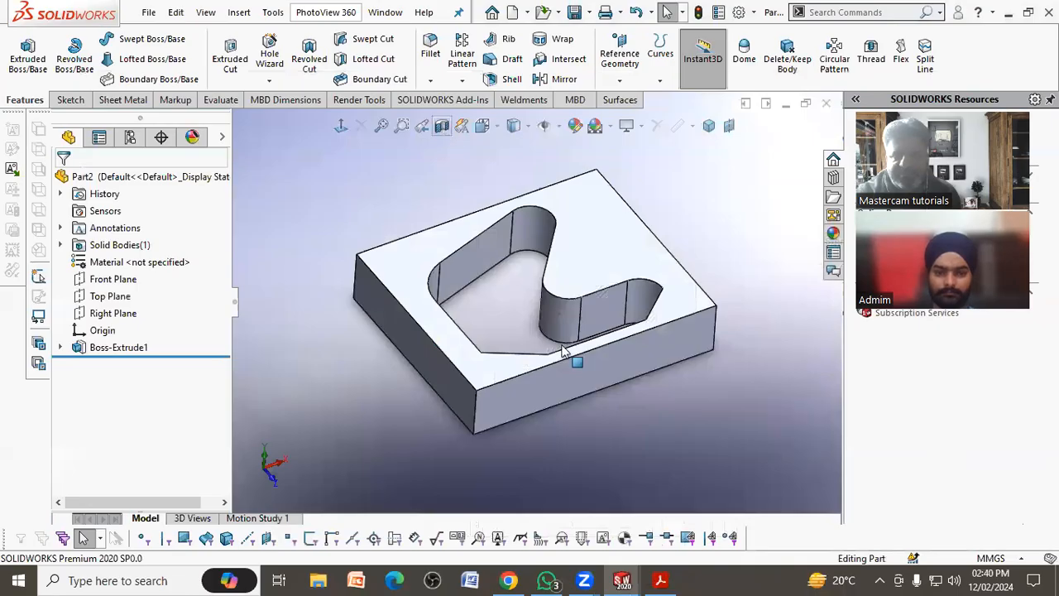
# Step: Inspect the plate in a section view parallel to the Front Plane at a -40 mm offset, and restore the full model
pyautogui.moveTo(634, 421); pyautogui.dragTo(571, 382)
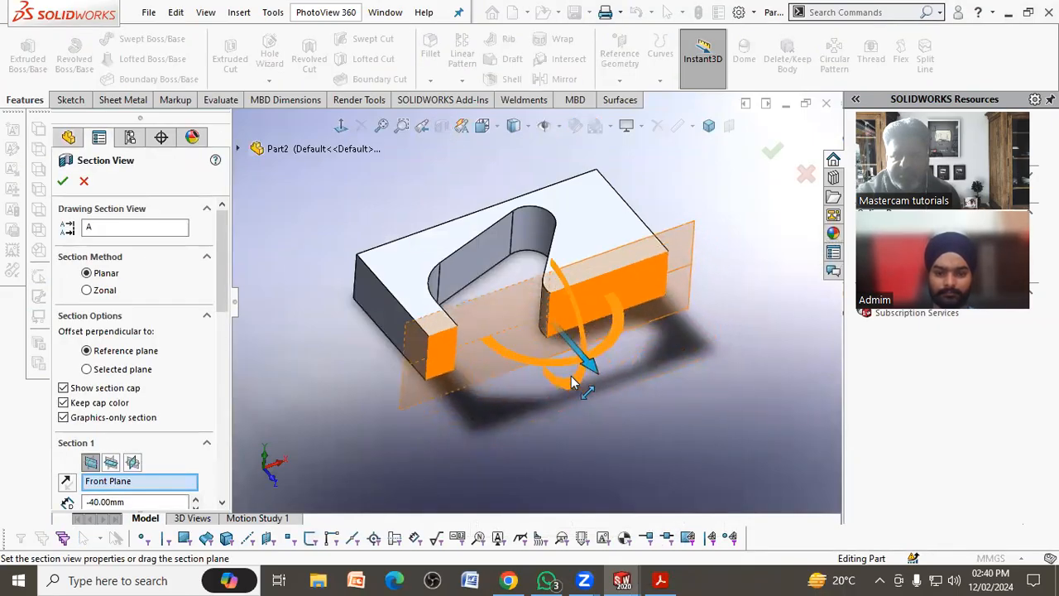
pyautogui.click(767, 156)
pyautogui.moveTo(686, 276)
pyautogui.mouseDown(button='middle')
pyautogui.moveTo(716, 208)
pyautogui.moveTo(703, 272)
pyautogui.mouseUp(button='middle')
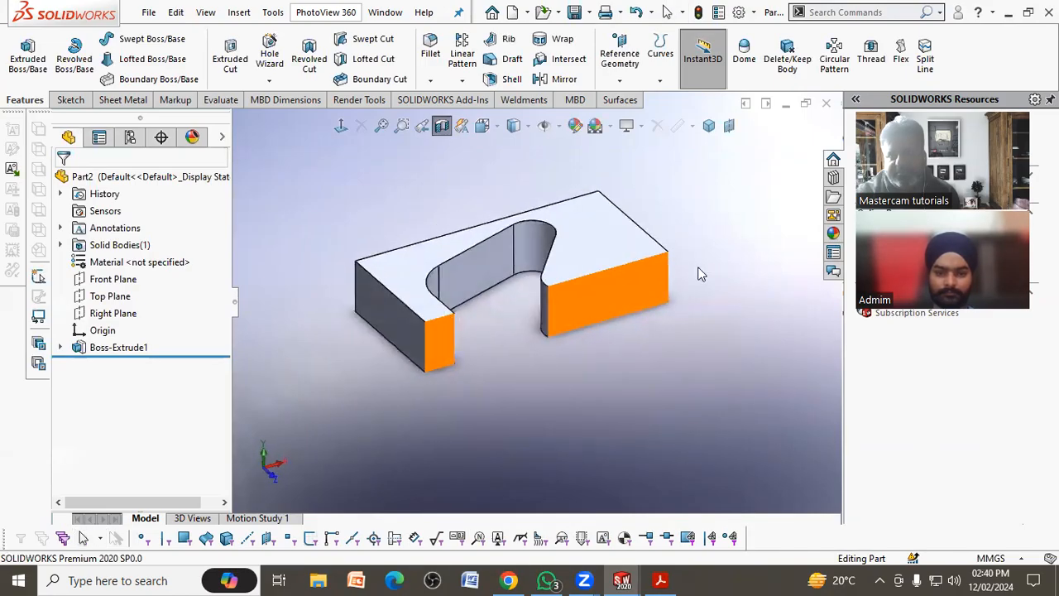
pyautogui.click(442, 127)
pyautogui.click(442, 128)
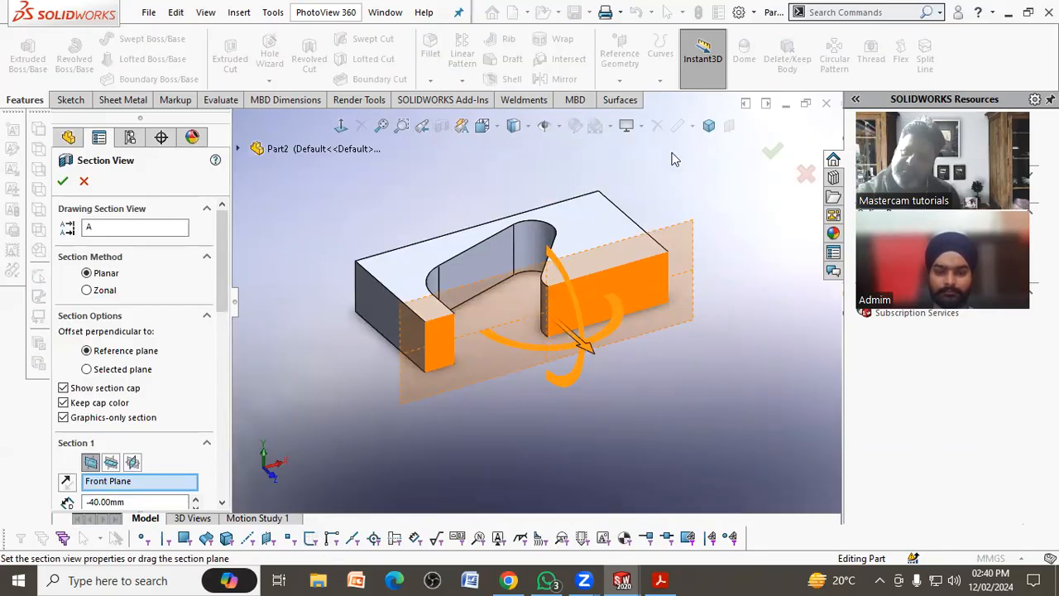
pyautogui.click(773, 152)
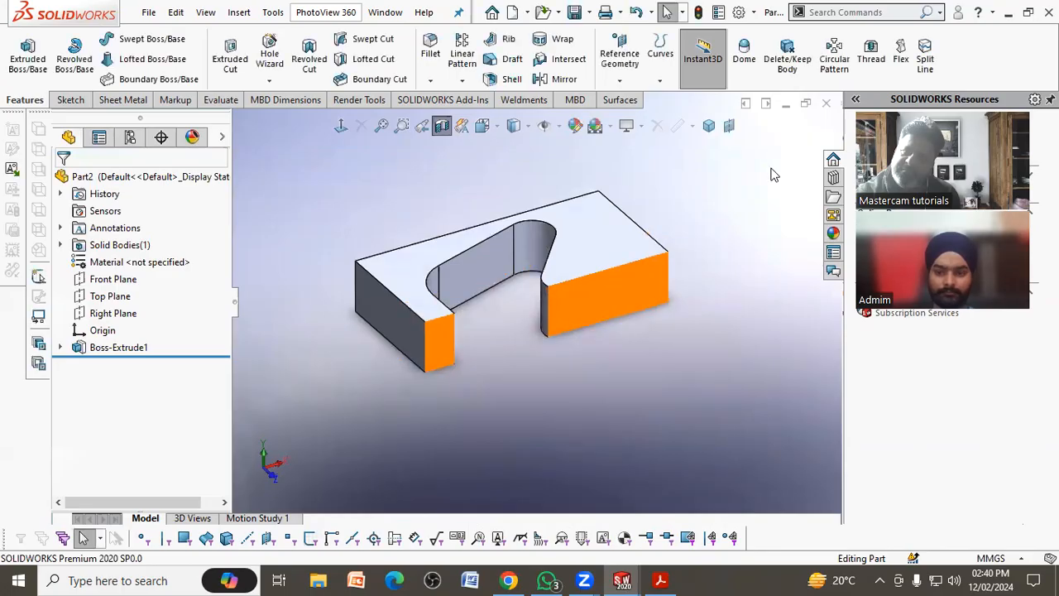
pyautogui.click(442, 126)
pyautogui.moveTo(380, 217); pyautogui.dragTo(393, 239, button='middle')
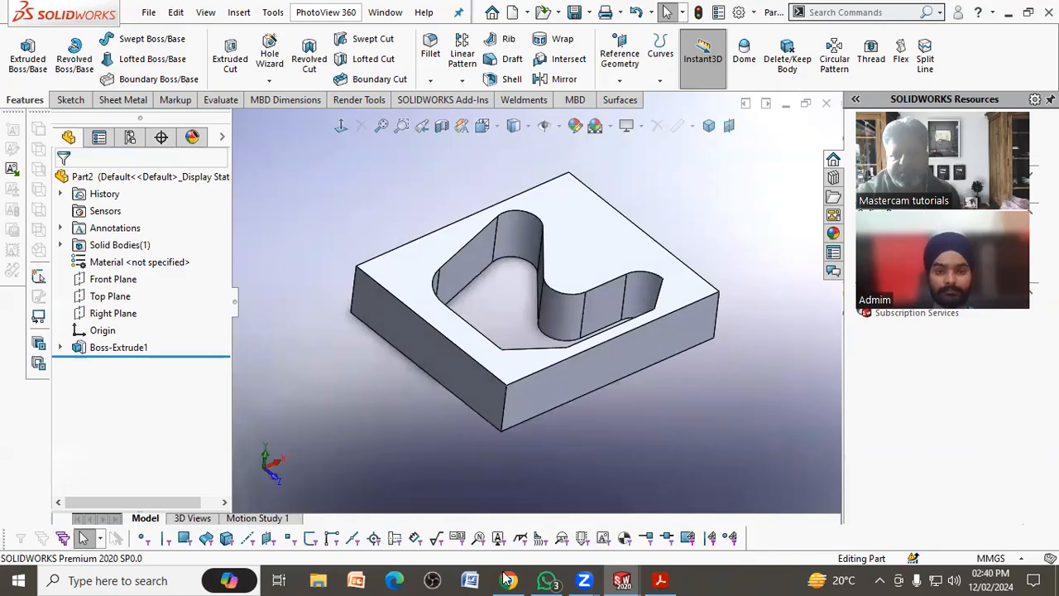
# Step: Save the part as drg32 in the Press folder
pyautogui.click(666, 580)
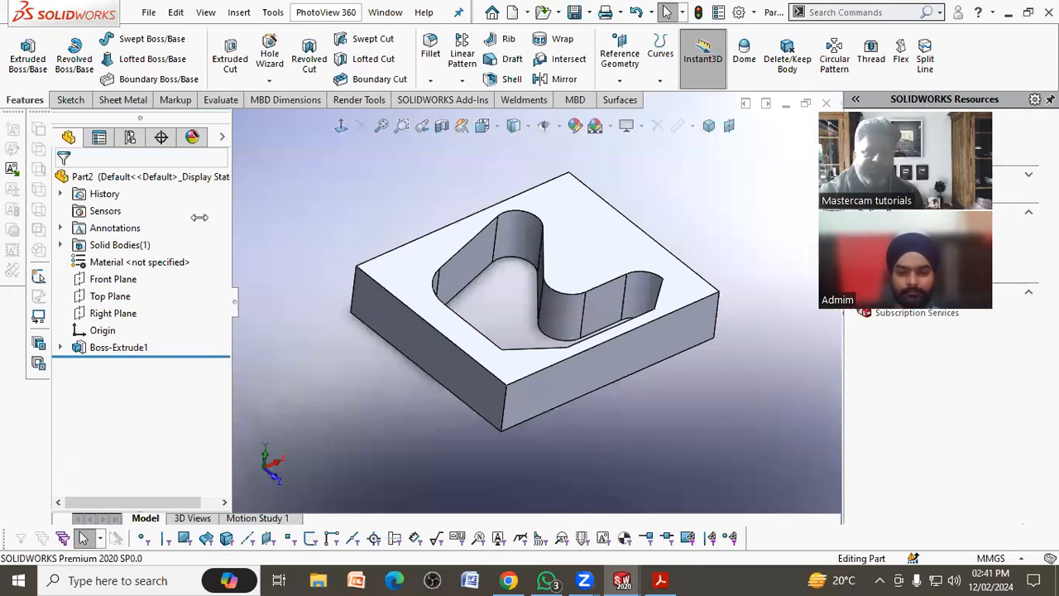
pyautogui.click(149, 11)
pyautogui.click(181, 177)
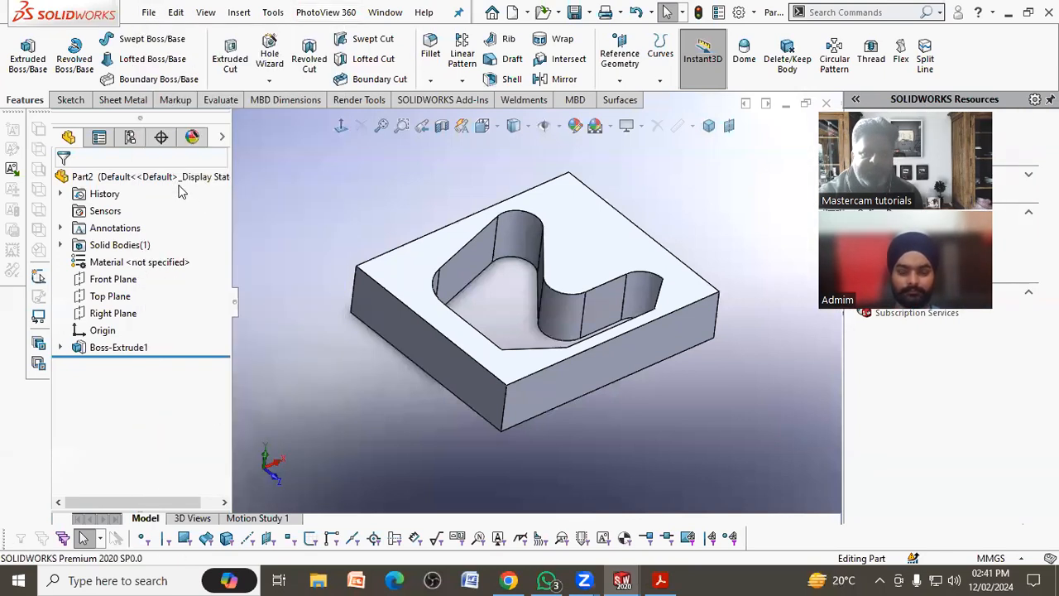
pyautogui.write('dr')
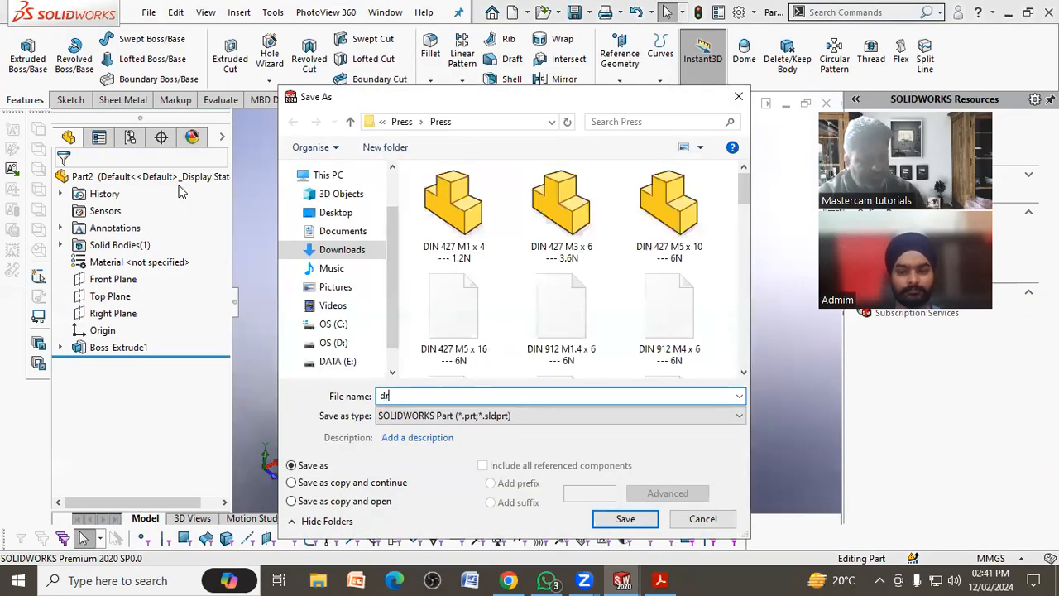
pyautogui.write('g32')
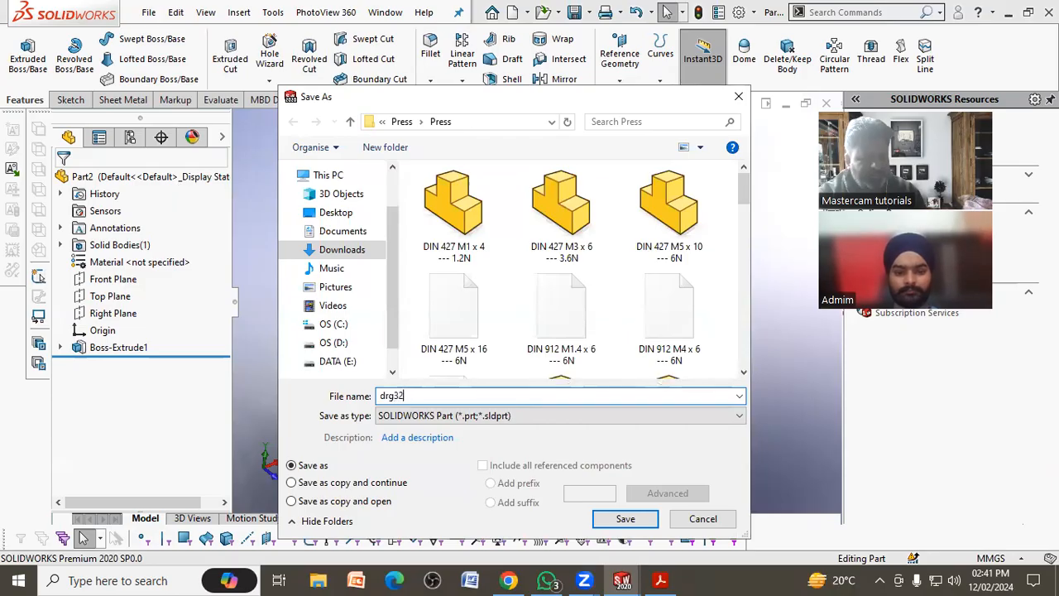
pyautogui.click(626, 518)
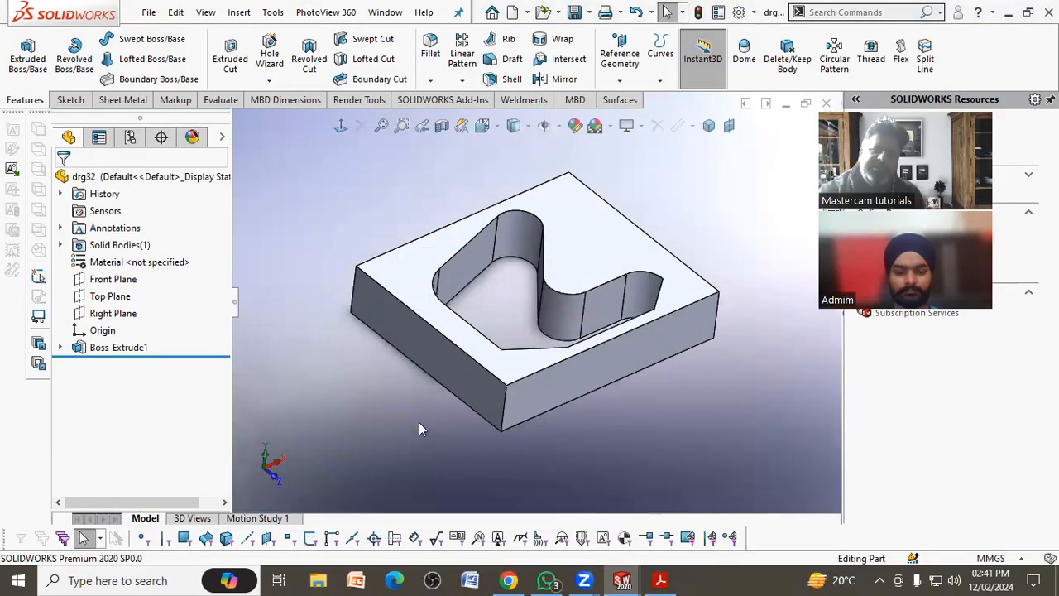
# Step: Assign Brass as the plate's material, and examine its mass in Mass Properties
pyautogui.moveTo(419, 428); pyautogui.dragTo(408, 417, button='middle')
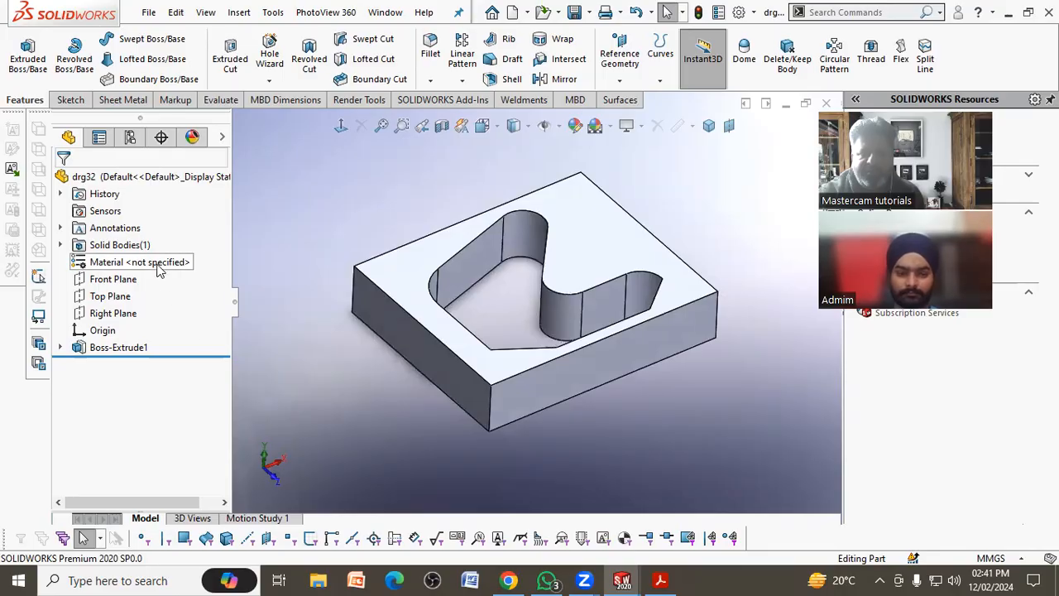
pyautogui.rightClick(159, 270)
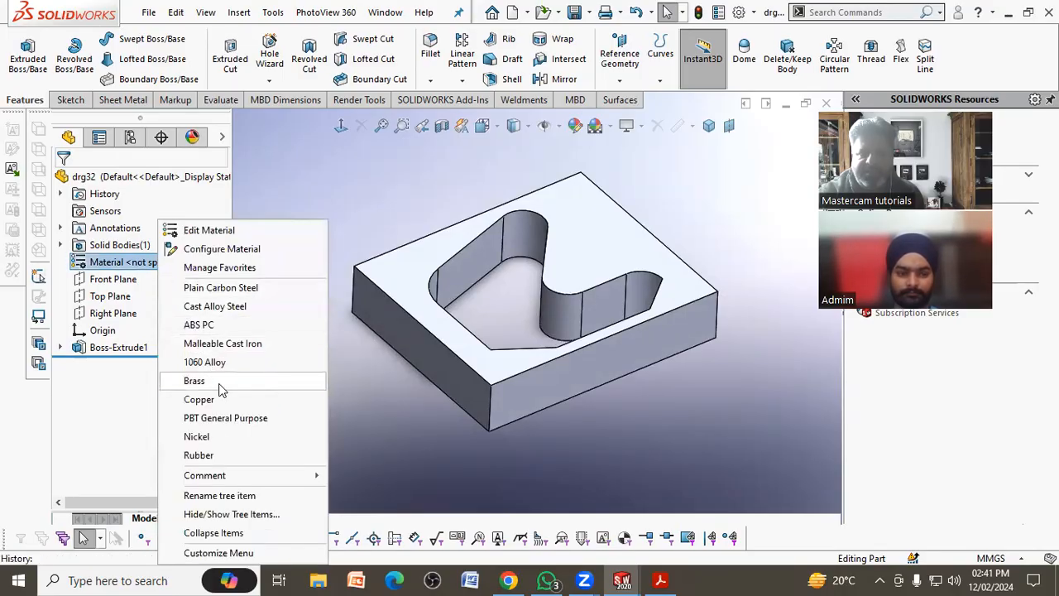
pyautogui.click(222, 381)
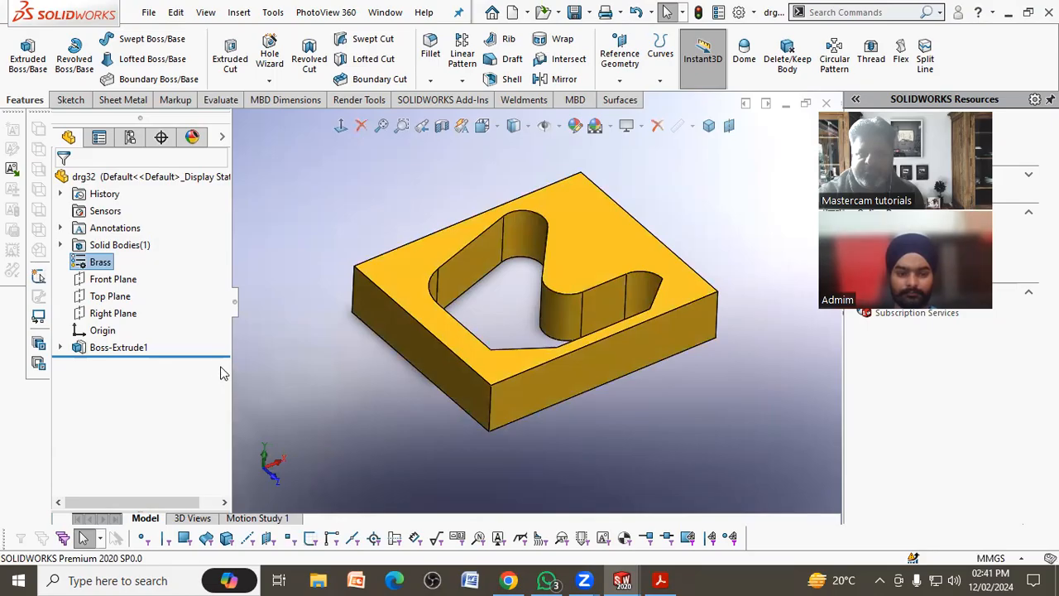
pyautogui.click(220, 99)
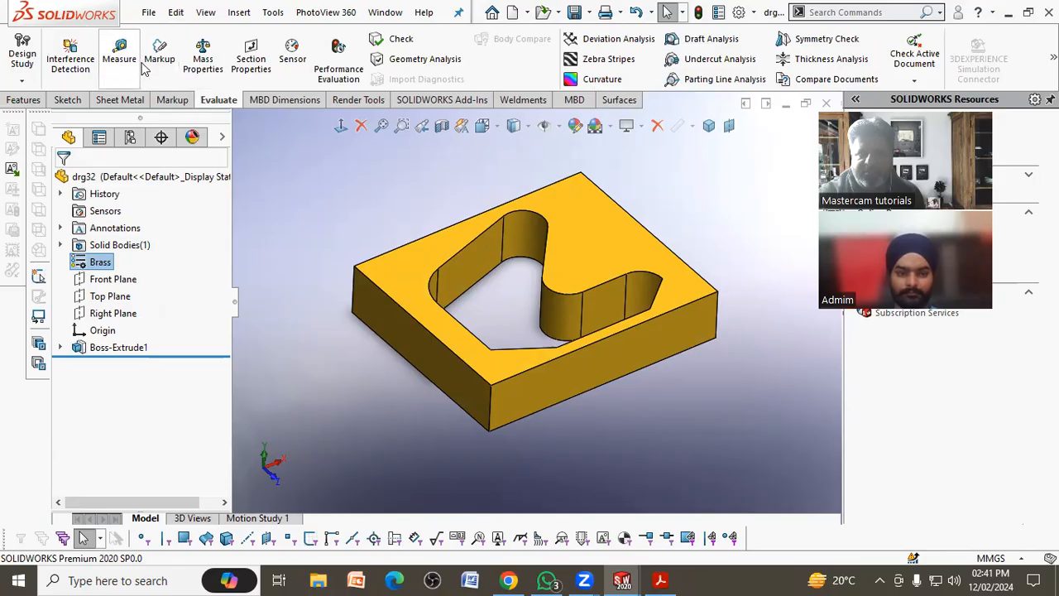
pyautogui.click(206, 72)
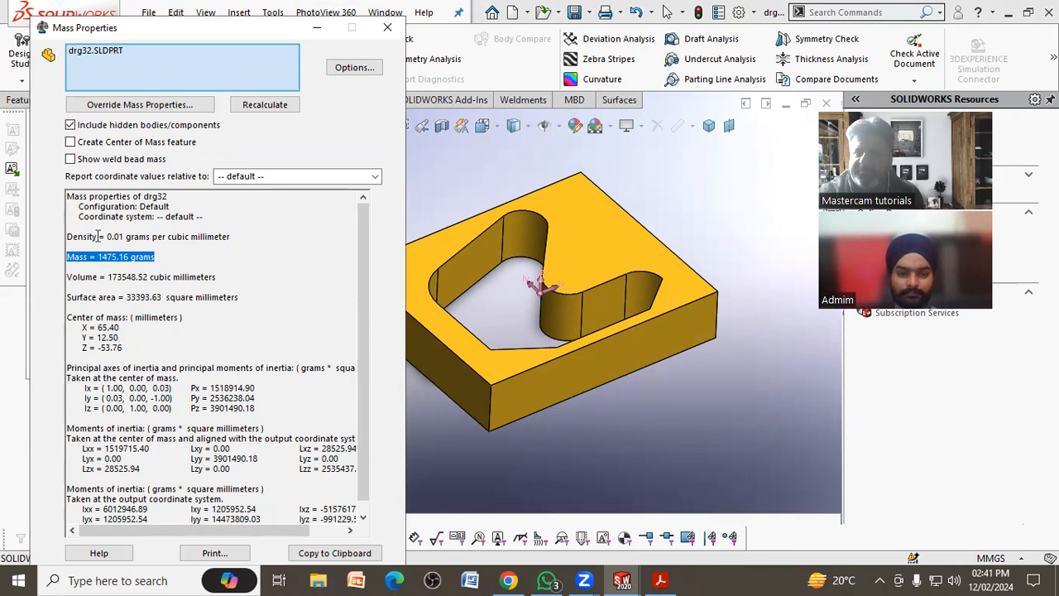
pyautogui.click(384, 30)
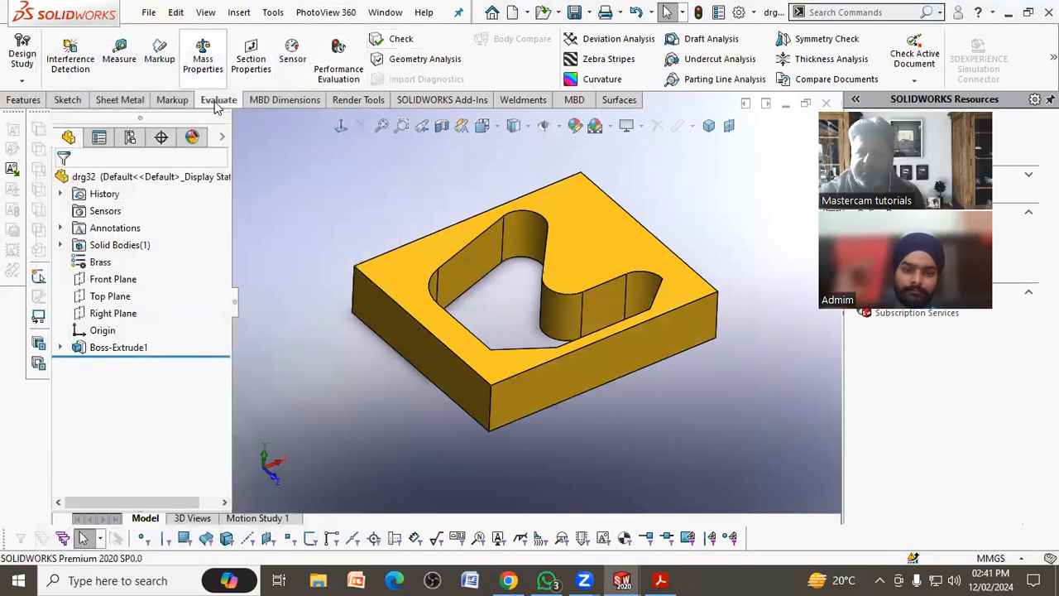
# Step: Change the plate's material to Nickel
pyautogui.click(108, 245)
pyautogui.rightClick(107, 245)
pyautogui.click(100, 262)
pyautogui.rightClick(99, 262)
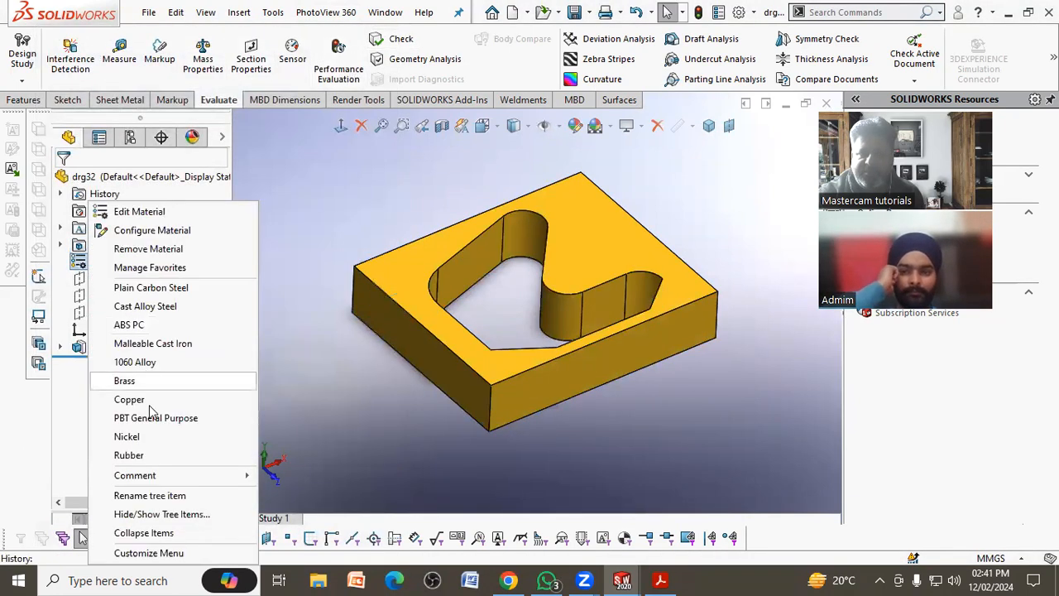
pyautogui.click(151, 444)
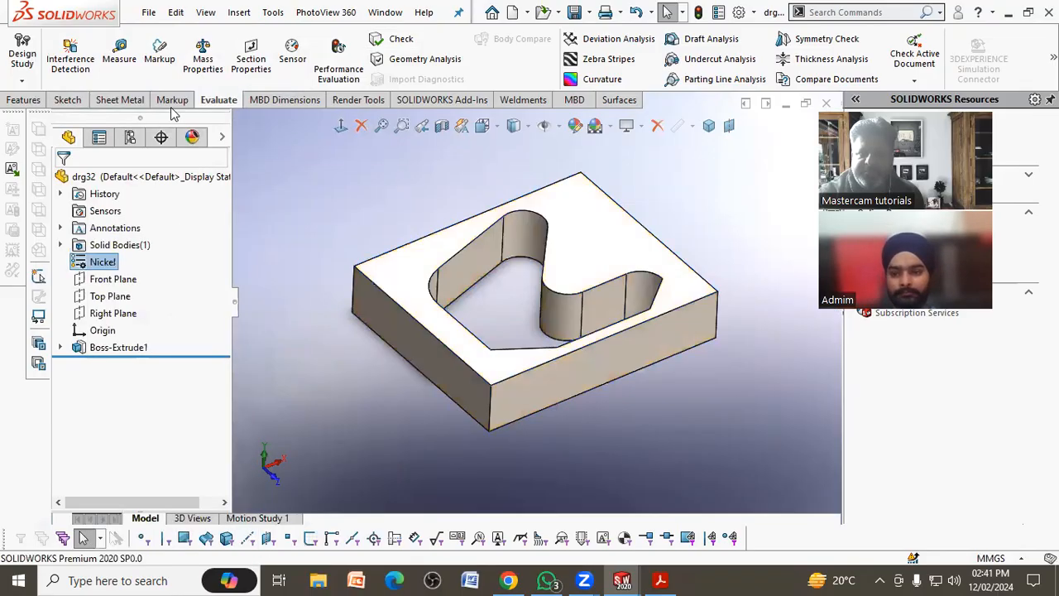
# Step: Examine the nickel plate's mass, volume and surface area in Mass Properties
pyautogui.rightClick(202, 71)
pyautogui.click(204, 56)
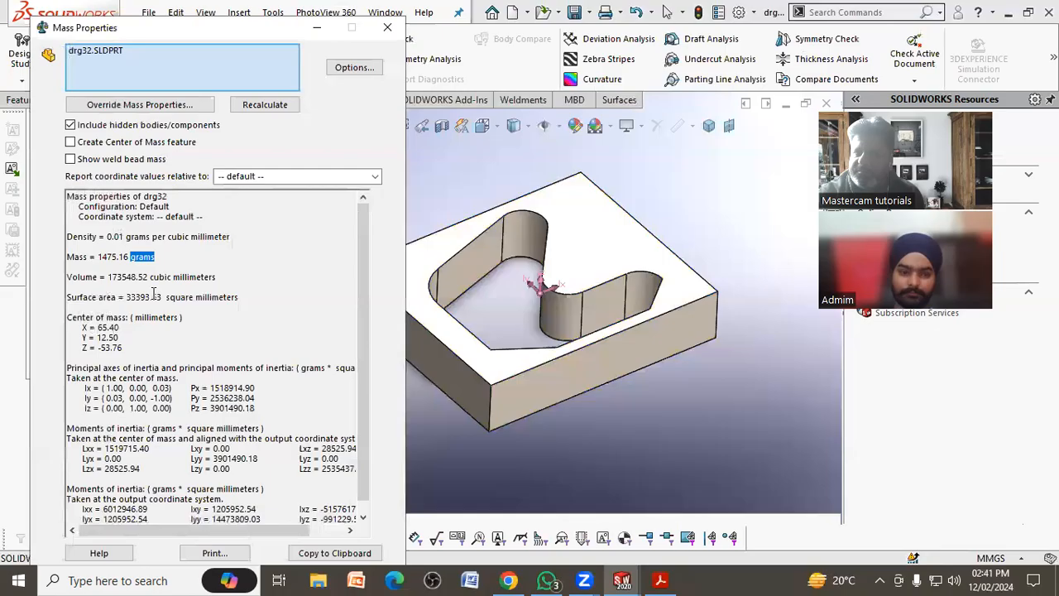
pyautogui.click(386, 29)
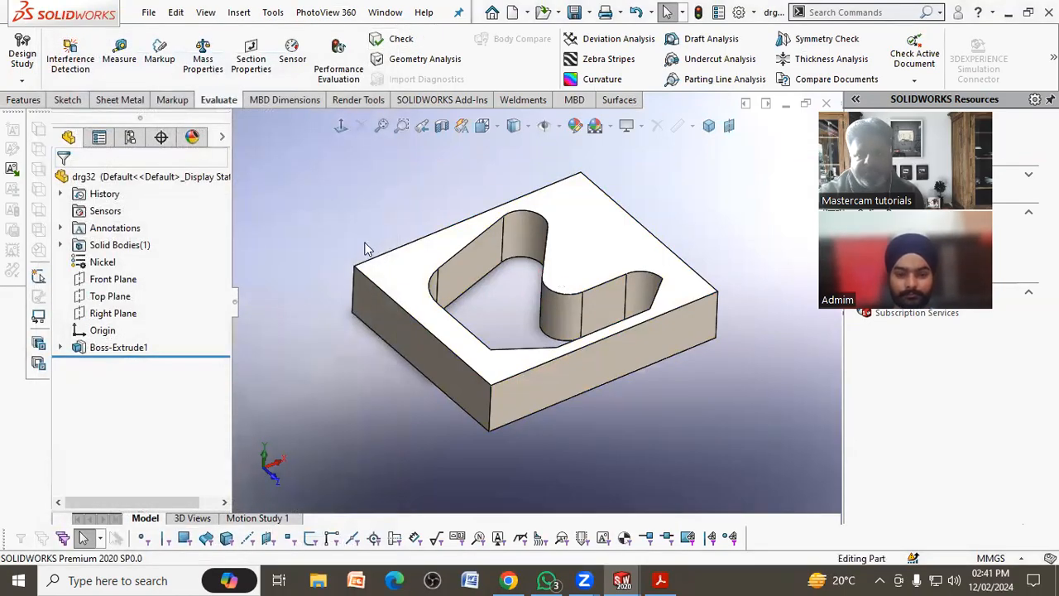
pyautogui.moveTo(355, 236); pyautogui.dragTo(360, 239, button='middle')
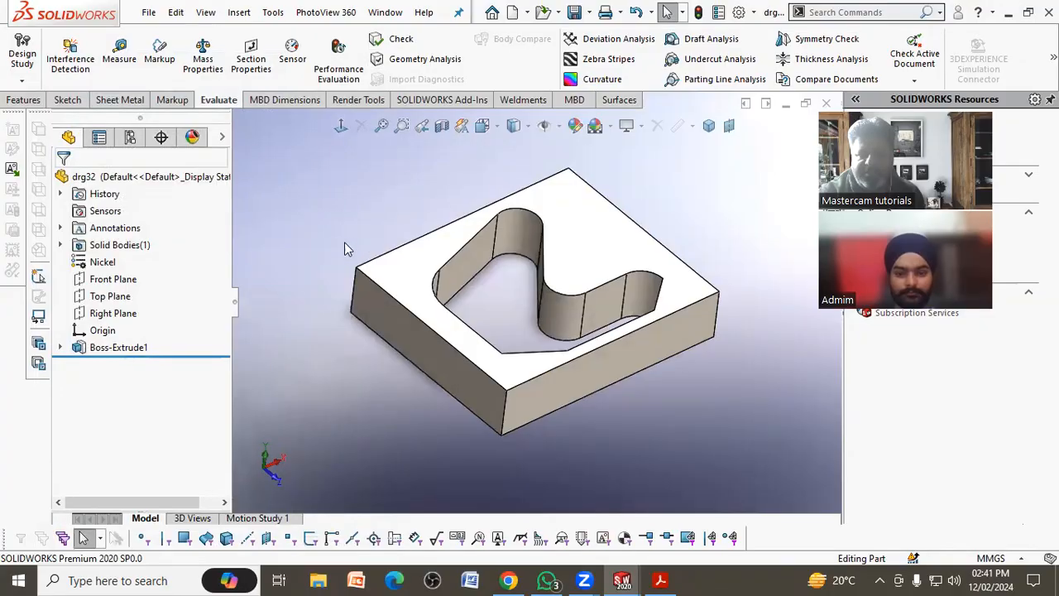
# Step: Make a drawing from the part on an A4 (ISO) sheet with the standard sheet format displayed
pyautogui.click(148, 12)
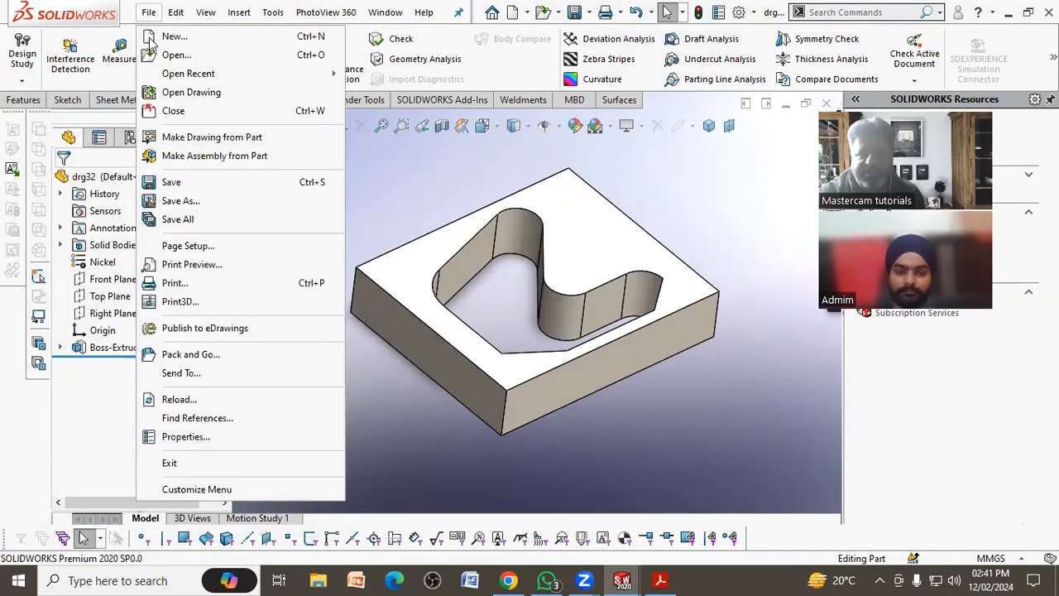
pyautogui.click(182, 141)
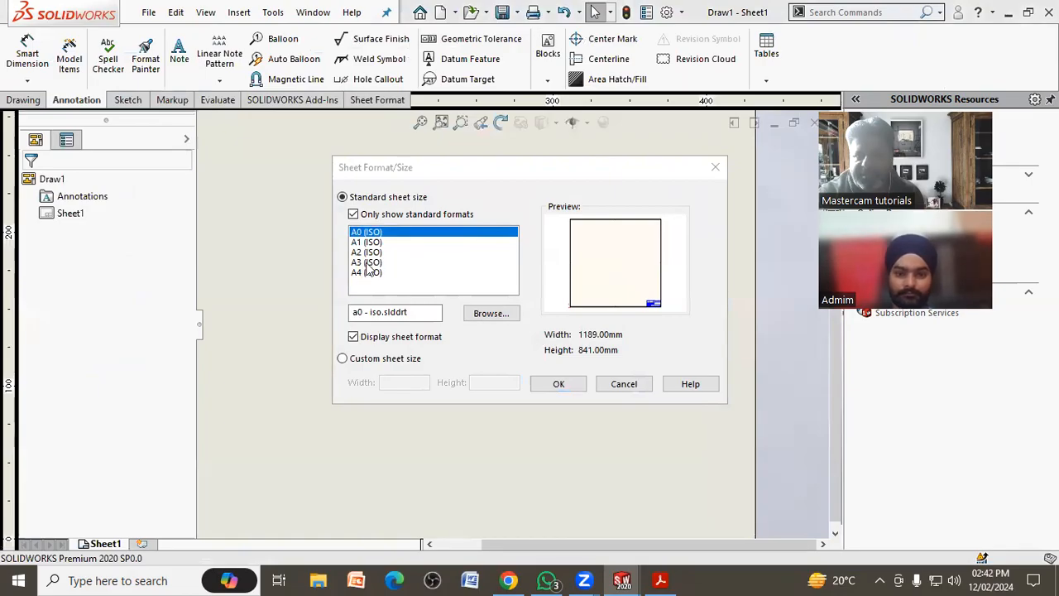
pyautogui.click(366, 263)
pyautogui.click(367, 274)
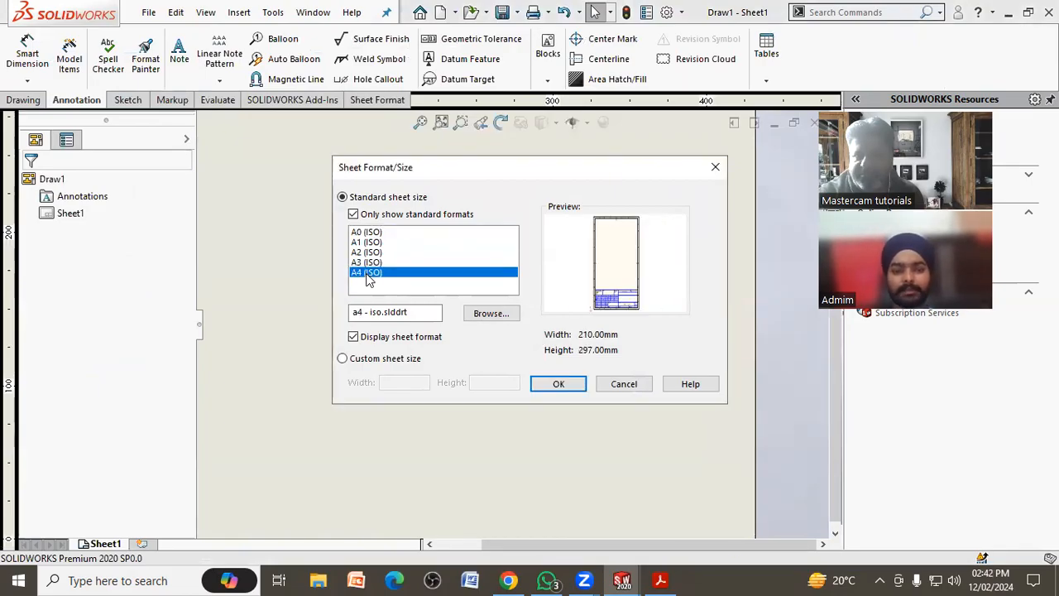
pyautogui.click(571, 387)
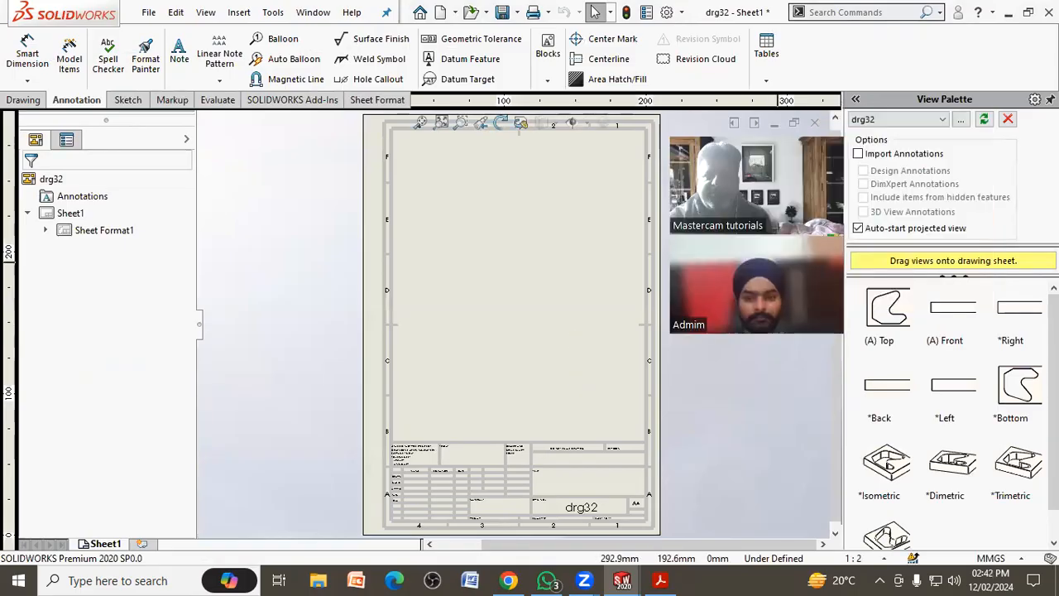
# Step: Place the plate's Top view near the middle of the A4 sheet without adding any projected views
pyautogui.click(154, 15)
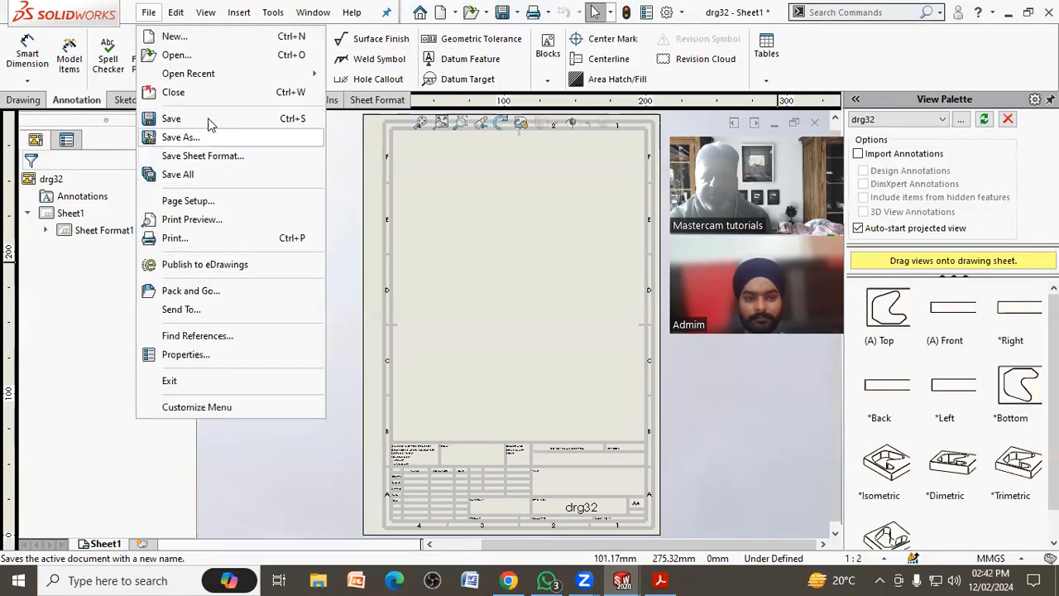
pyautogui.click(739, 452)
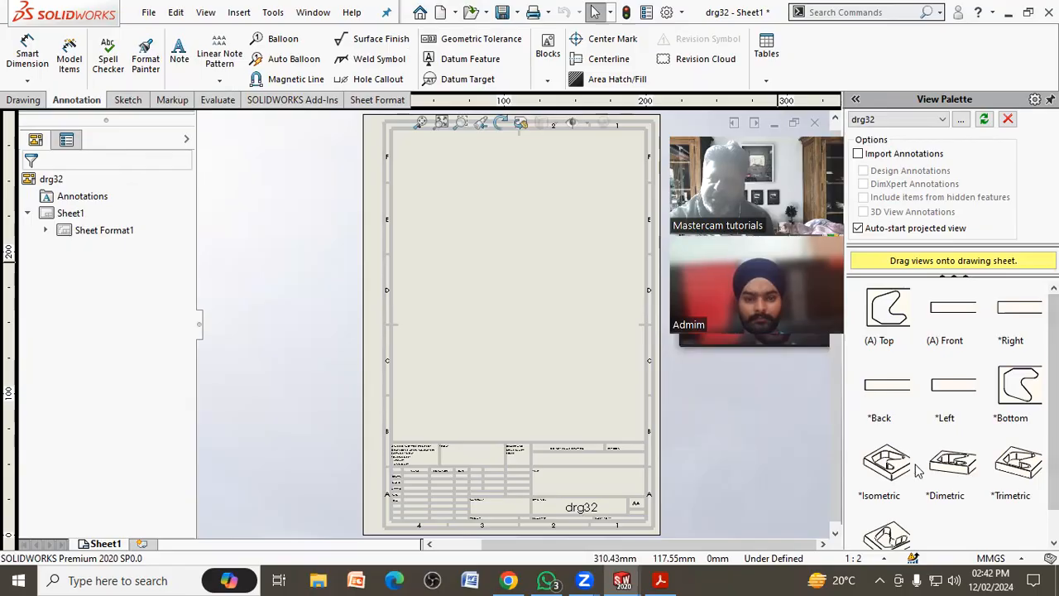
pyautogui.click(888, 321)
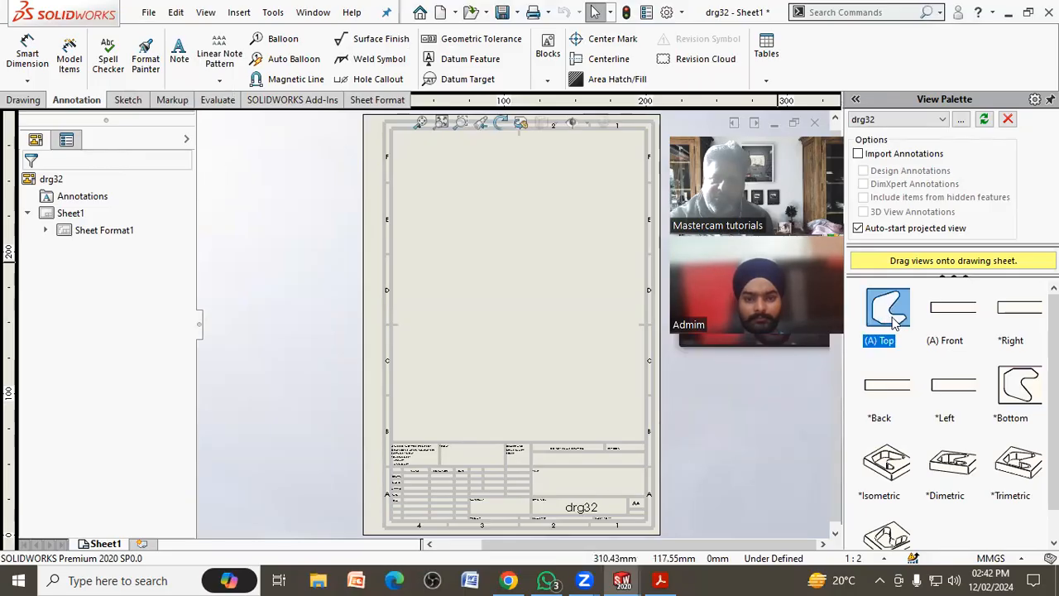
pyautogui.moveTo(629, 289)
pyautogui.mouseDown()
pyautogui.moveTo(464, 263)
pyautogui.moveTo(502, 269)
pyautogui.moveTo(500, 285)
pyautogui.mouseUp()
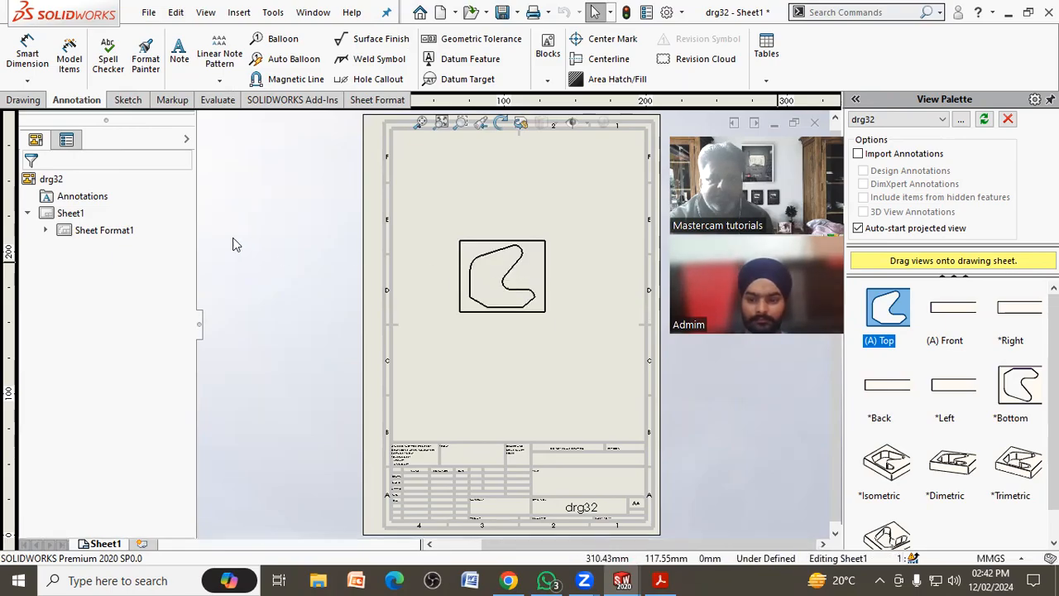
pyautogui.click(32, 185)
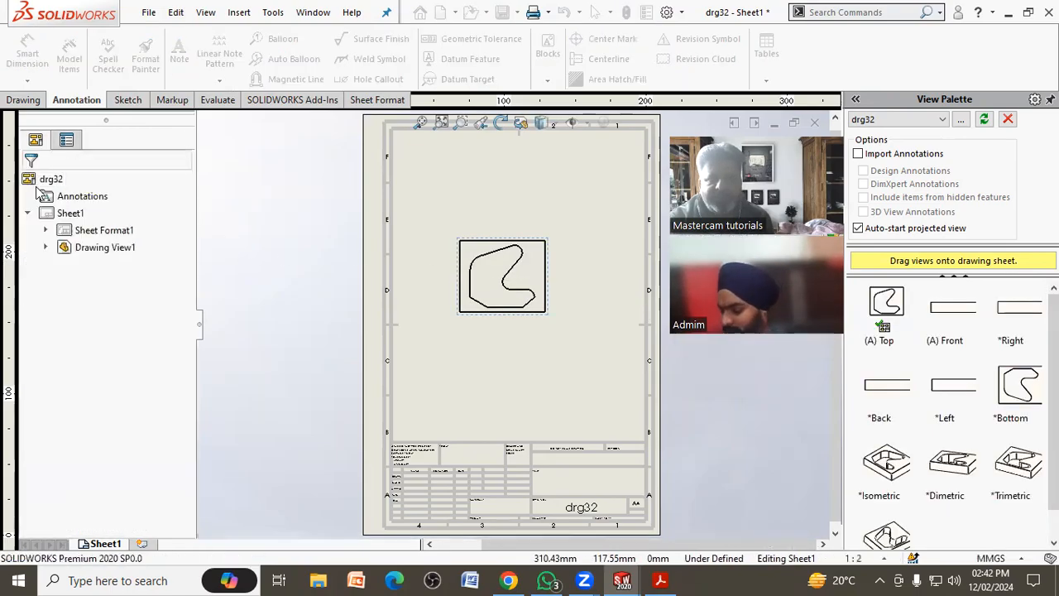
pyautogui.scroll(-5, 589, 240)
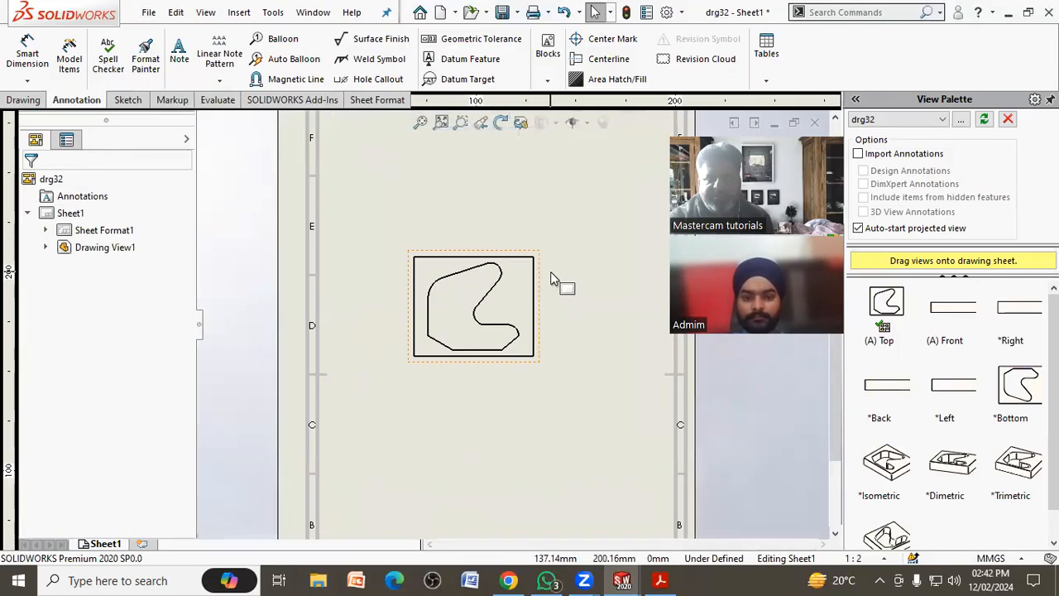
# Step: Import the model dimensions of the plate's profile feature into the Top view with Model Items
pyautogui.scroll(2, 549, 332)
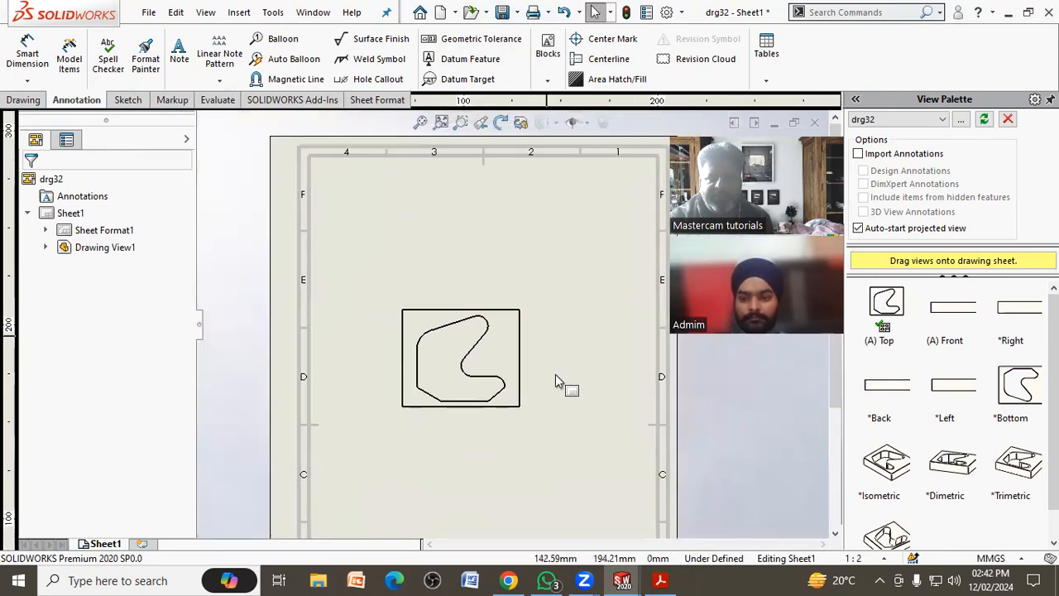
pyautogui.click(660, 580)
pyautogui.click(646, 577)
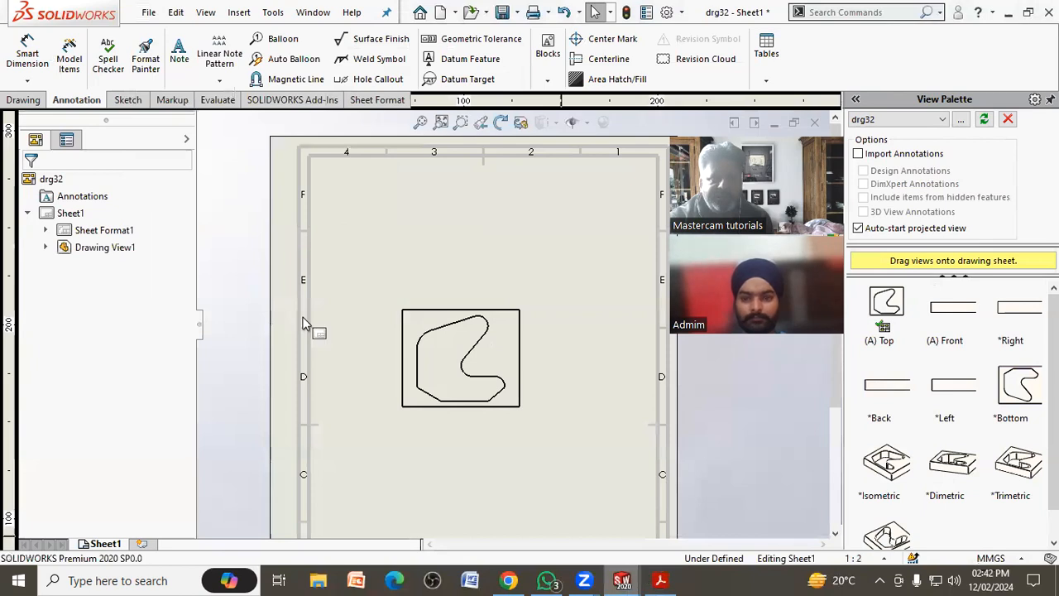
pyautogui.click(72, 66)
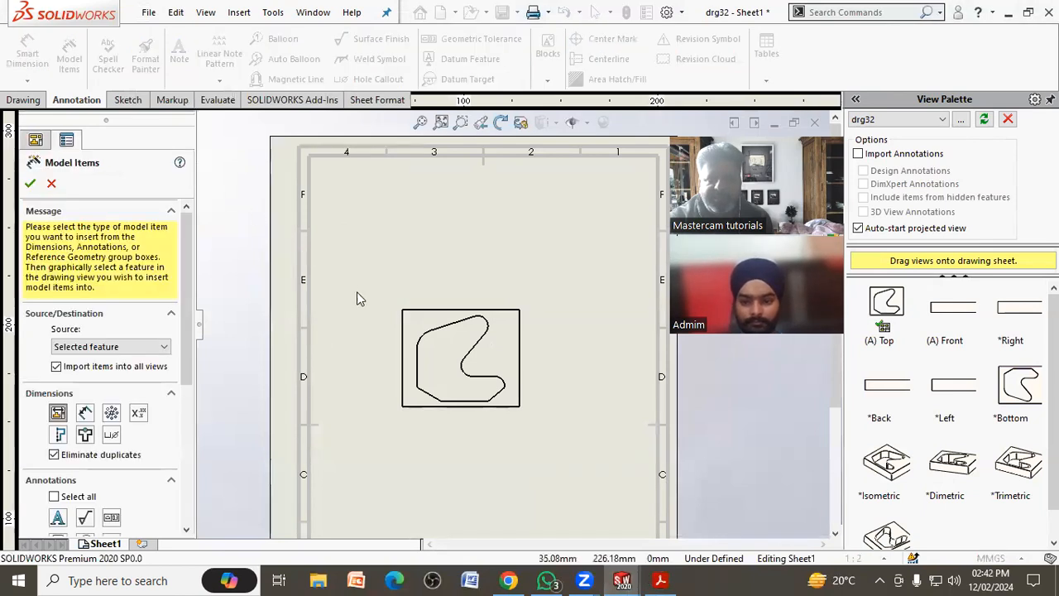
pyautogui.click(404, 341)
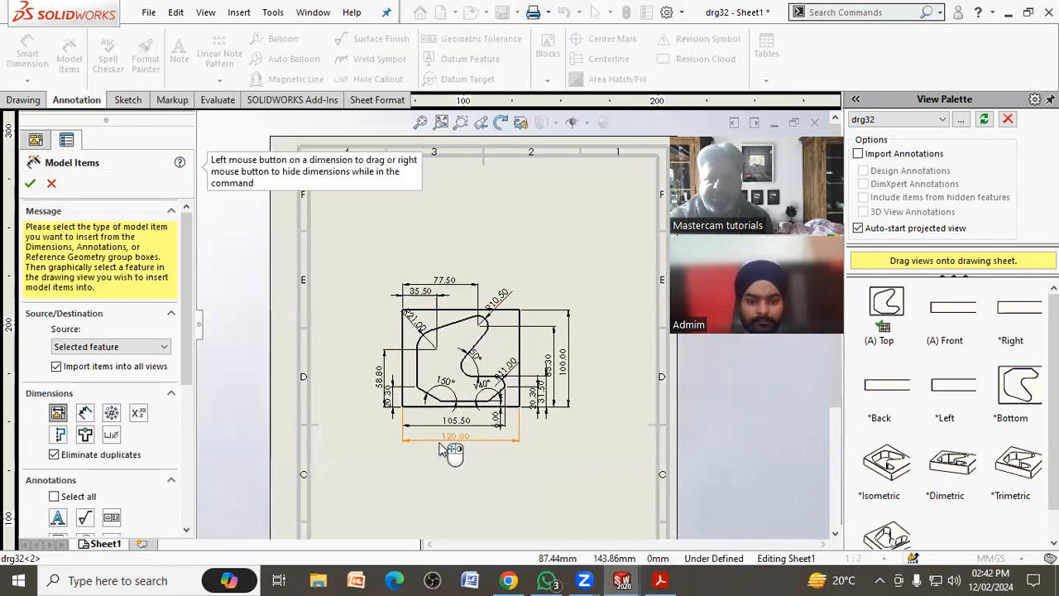
pyautogui.click(29, 183)
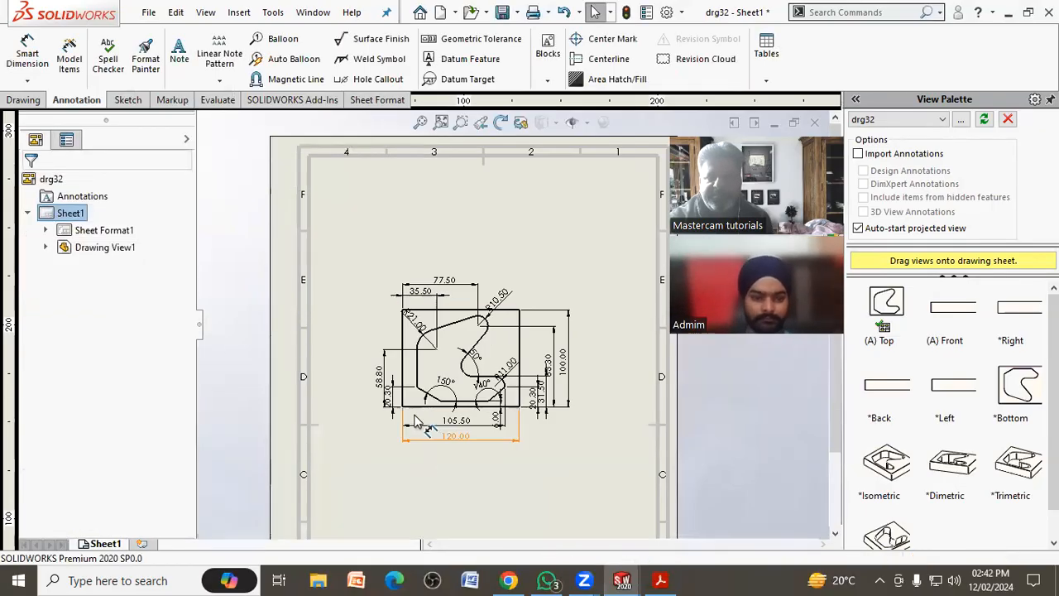
# Step: Space out the 100.00, 83.30 and 31.50 height dimensions beside the plate's right edge so their texts no longer overlap
pyautogui.scroll(-2, 372, 447)
pyautogui.scroll(-3, 542, 314)
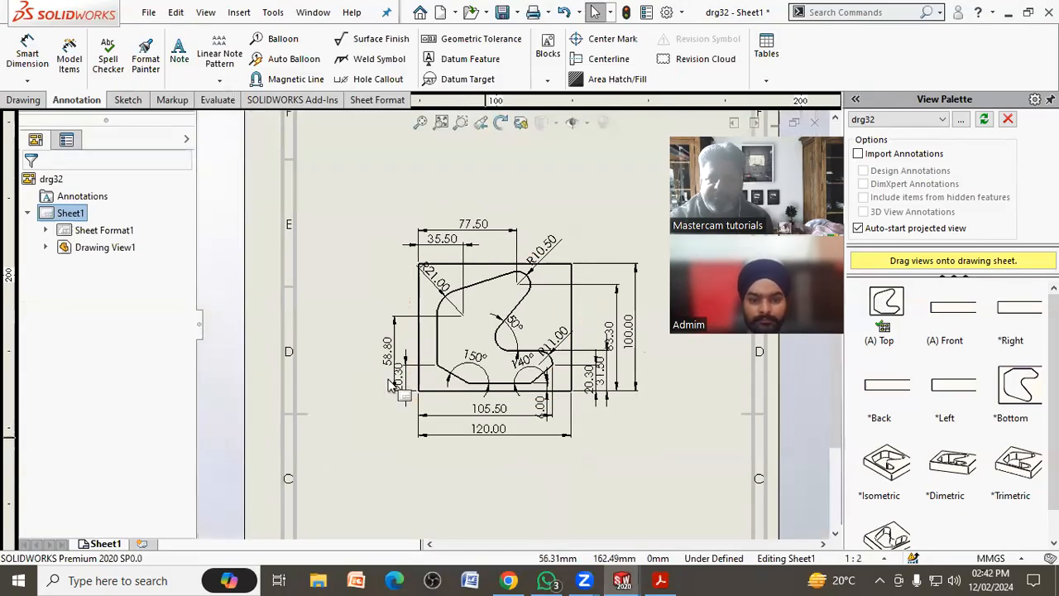
pyautogui.moveTo(622, 344)
pyautogui.mouseDown()
pyautogui.moveTo(649, 343)
pyautogui.moveTo(606, 335)
pyautogui.mouseUp()
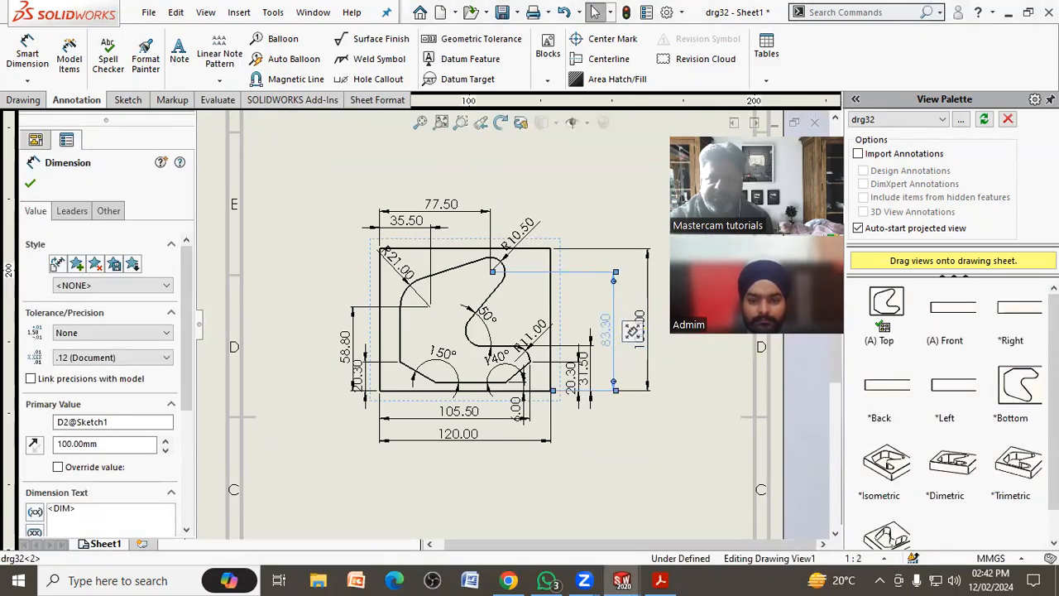
pyautogui.moveTo(588, 378); pyautogui.dragTo(595, 375)
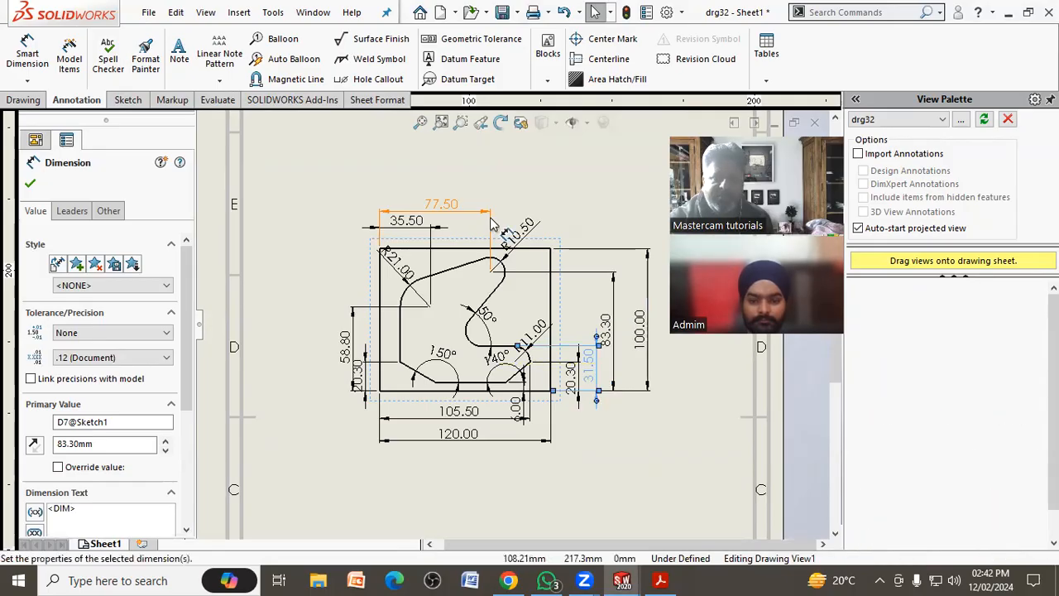
# Step: Move the 120.00 and 105.50 widths farther below the plate, space out the 58.80 and 20.30 heights on its left, and reposition the 50° angle
pyautogui.scroll(-1, 488, 453)
pyautogui.moveTo(458, 419); pyautogui.dragTo(459, 446)
pyautogui.moveTo(455, 391); pyautogui.dragTo(456, 413)
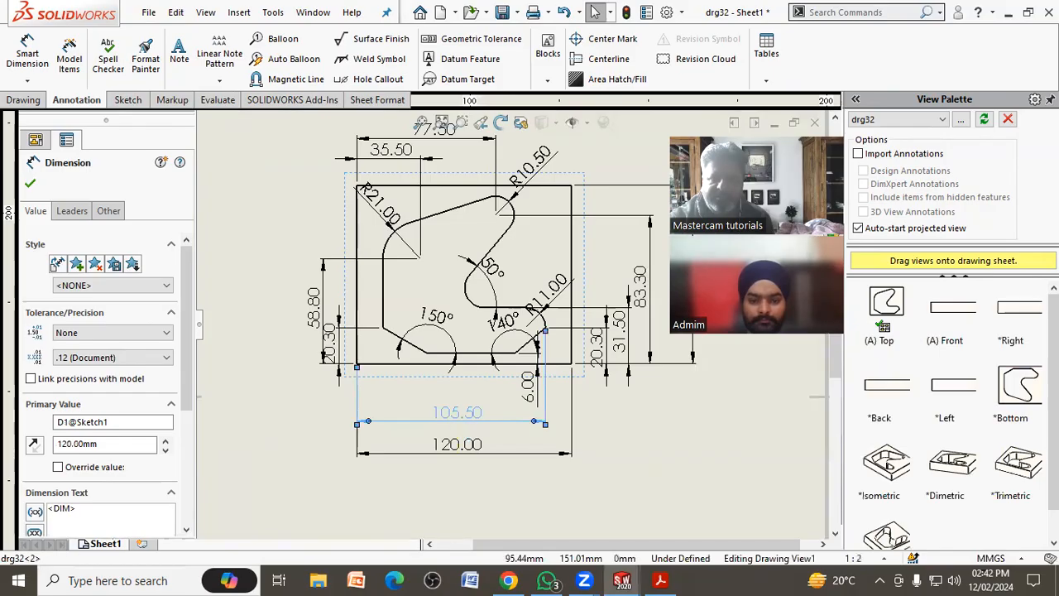
pyautogui.moveTo(313, 306); pyautogui.dragTo(290, 306)
pyautogui.moveTo(330, 335); pyautogui.dragTo(320, 283)
pyautogui.moveTo(492, 274); pyautogui.dragTo(500, 291)
pyautogui.scroll(4, 496, 383)
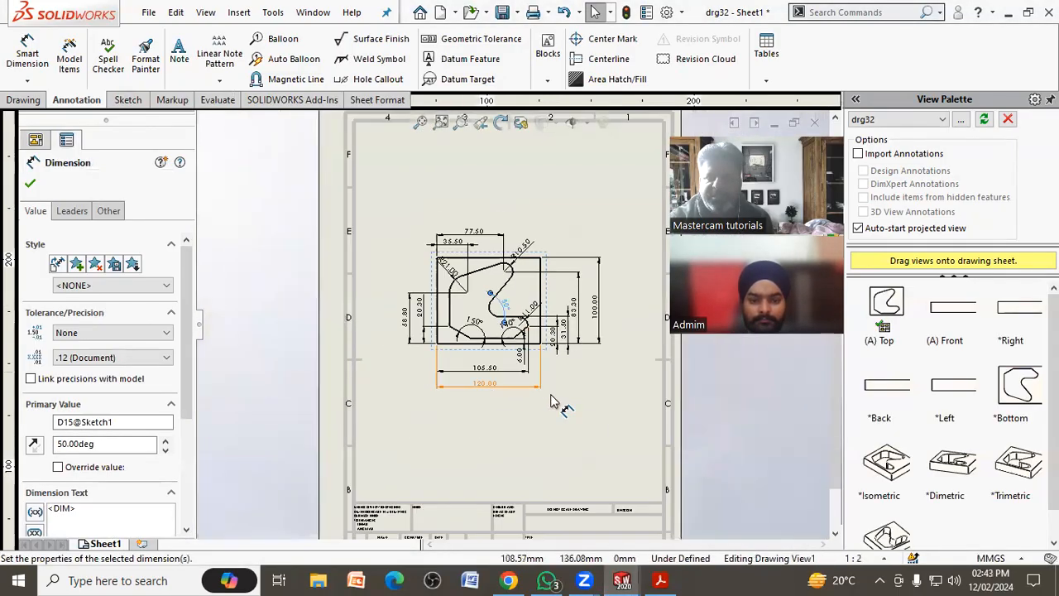
pyautogui.click(583, 407)
# Step: Set the drawing's dimension arrows to scale with dimension height in the document properties
pyautogui.click(664, 12)
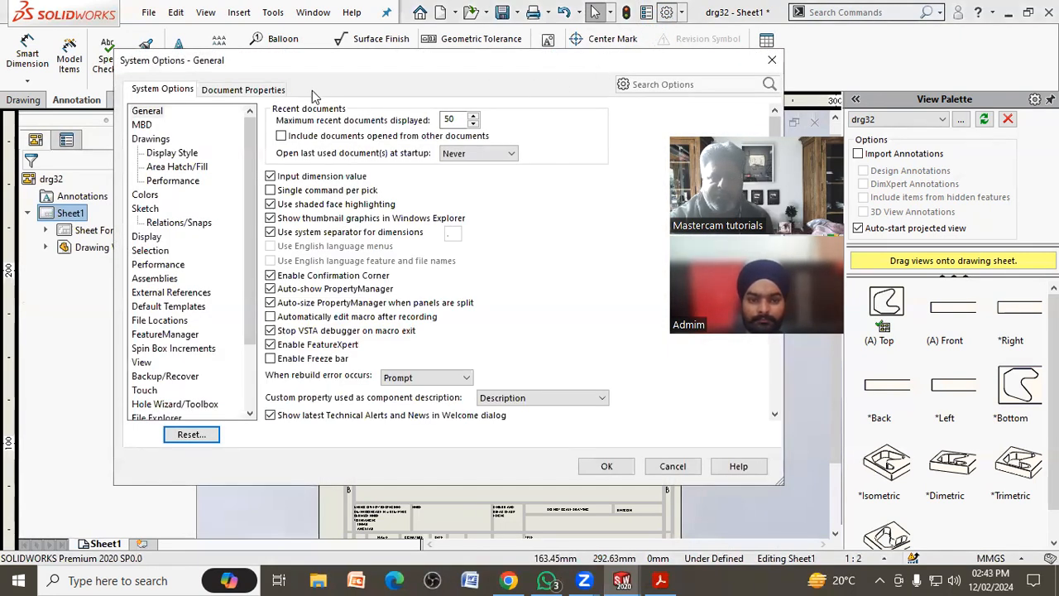
pyautogui.click(248, 91)
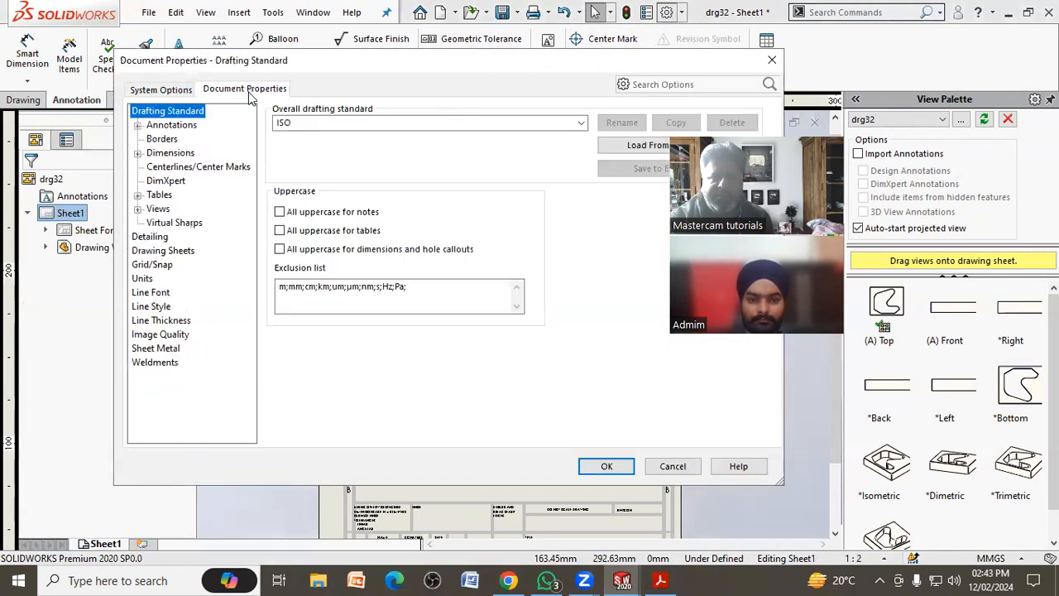
pyautogui.click(171, 153)
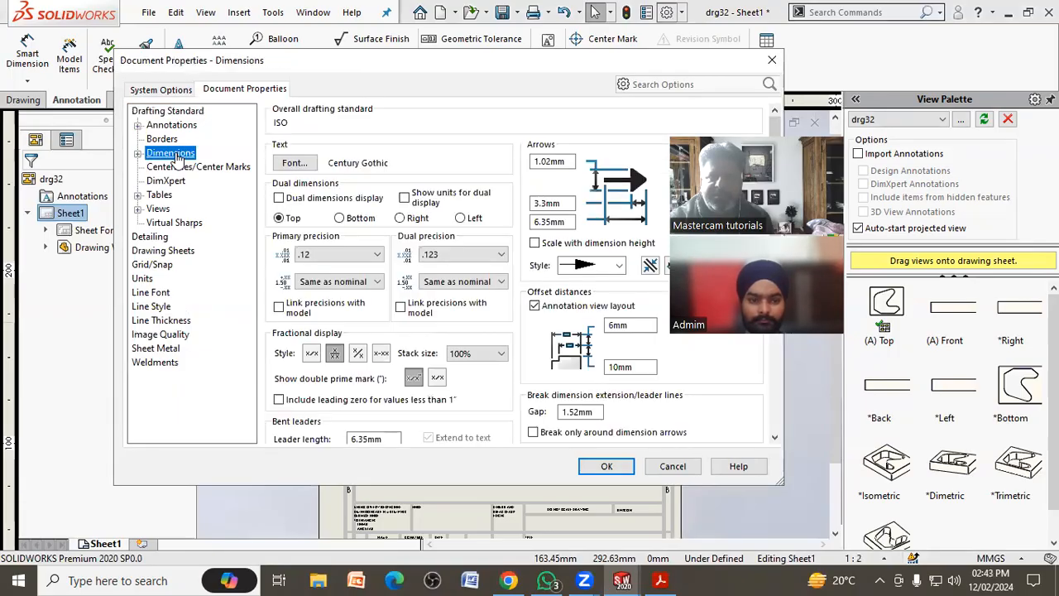
pyautogui.click(534, 243)
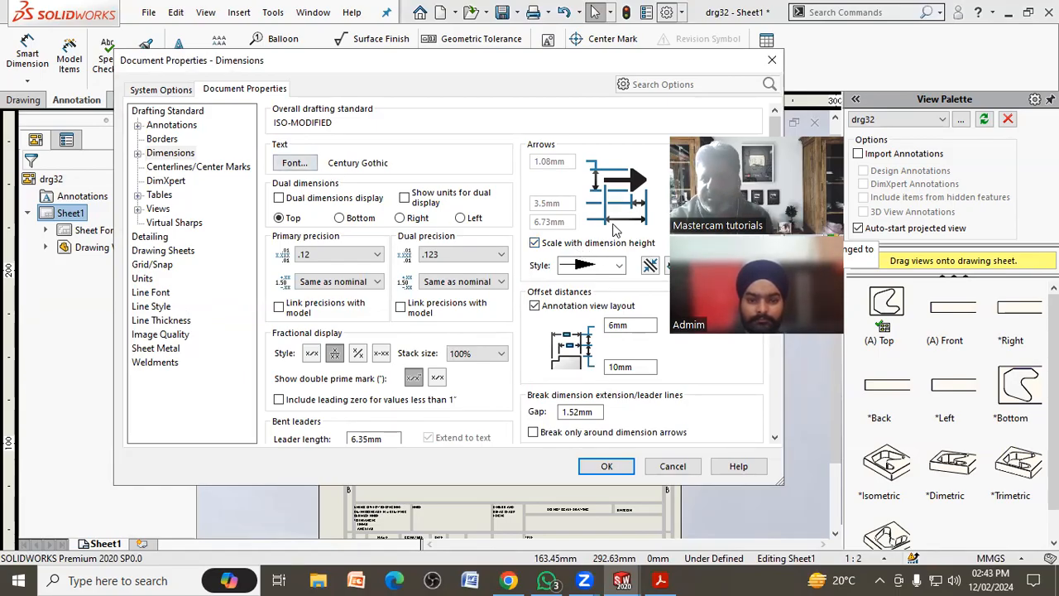
pyautogui.click(608, 467)
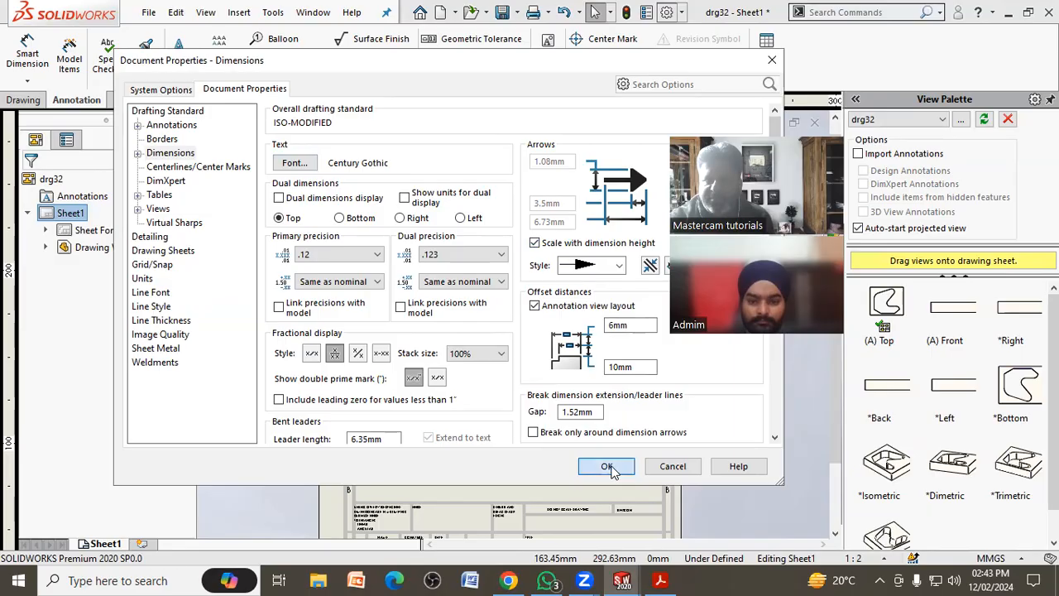
# Step: Set the document's dimension font to Century Gothic Bold with a height of 10 points
pyautogui.scroll(-3, 589, 348)
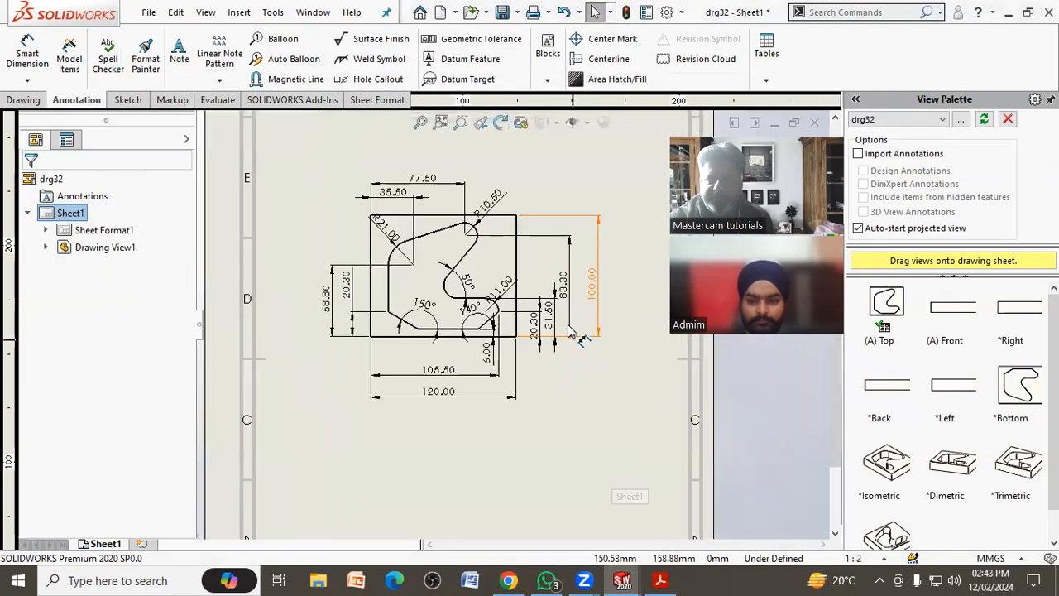
pyautogui.click(669, 12)
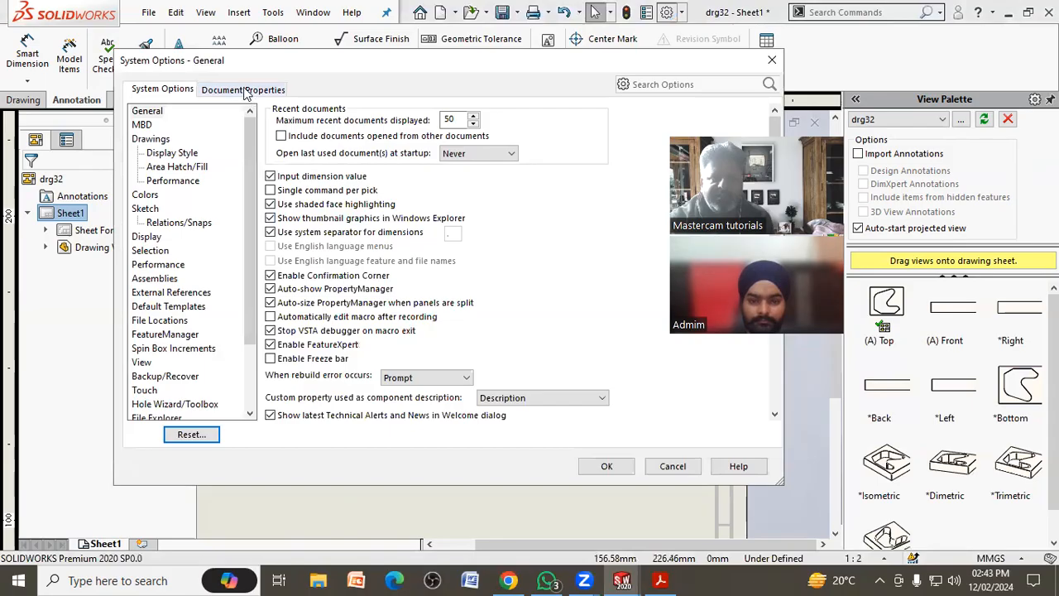
pyautogui.click(244, 89)
pyautogui.click(170, 154)
pyautogui.click(294, 162)
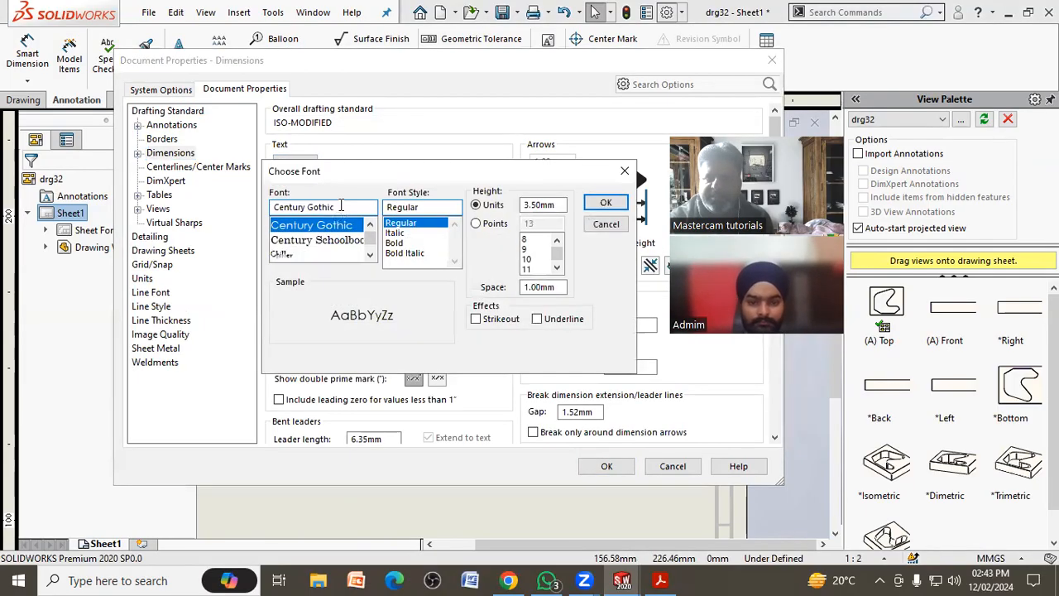
pyautogui.click(492, 224)
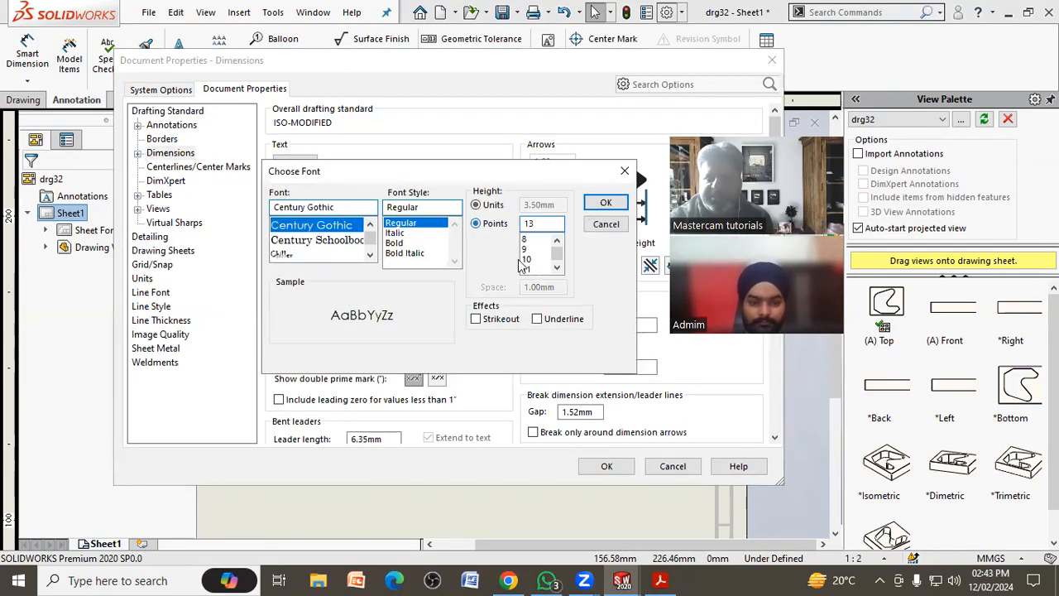
pyautogui.click(526, 259)
pyautogui.click(395, 242)
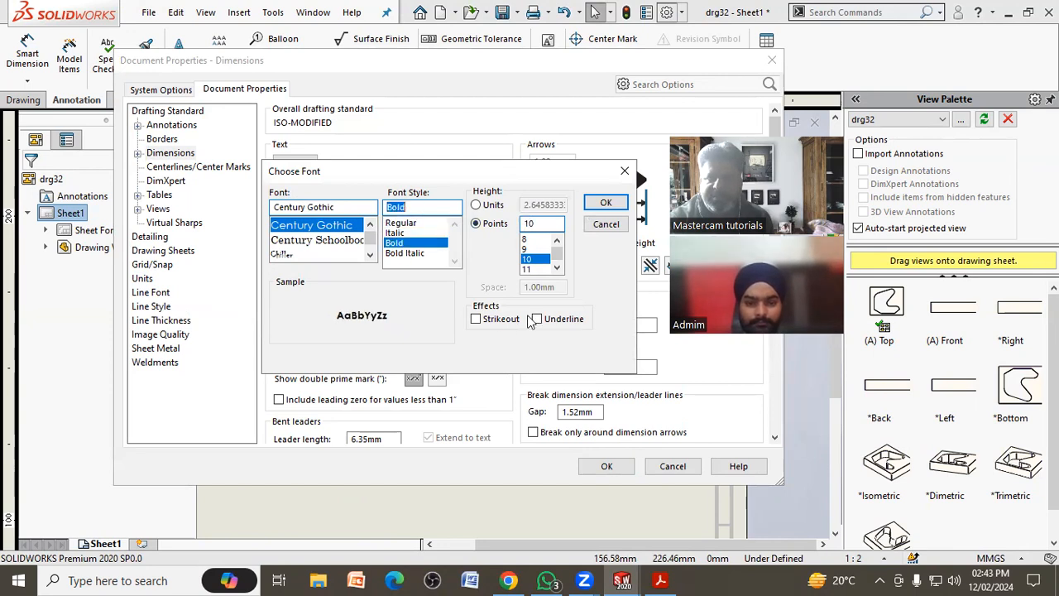
pyautogui.click(606, 202)
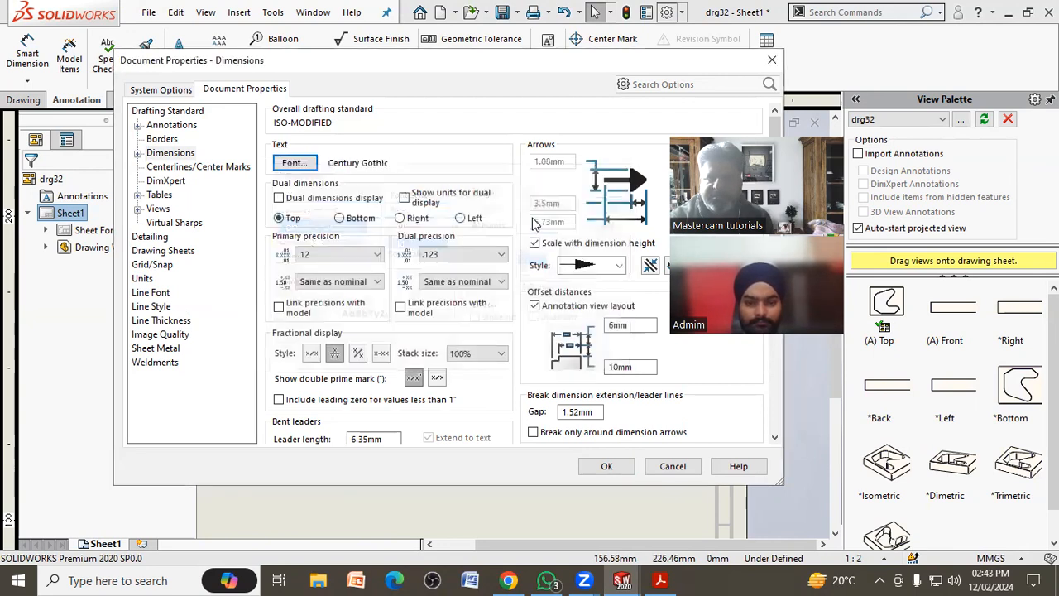
pyautogui.click(605, 466)
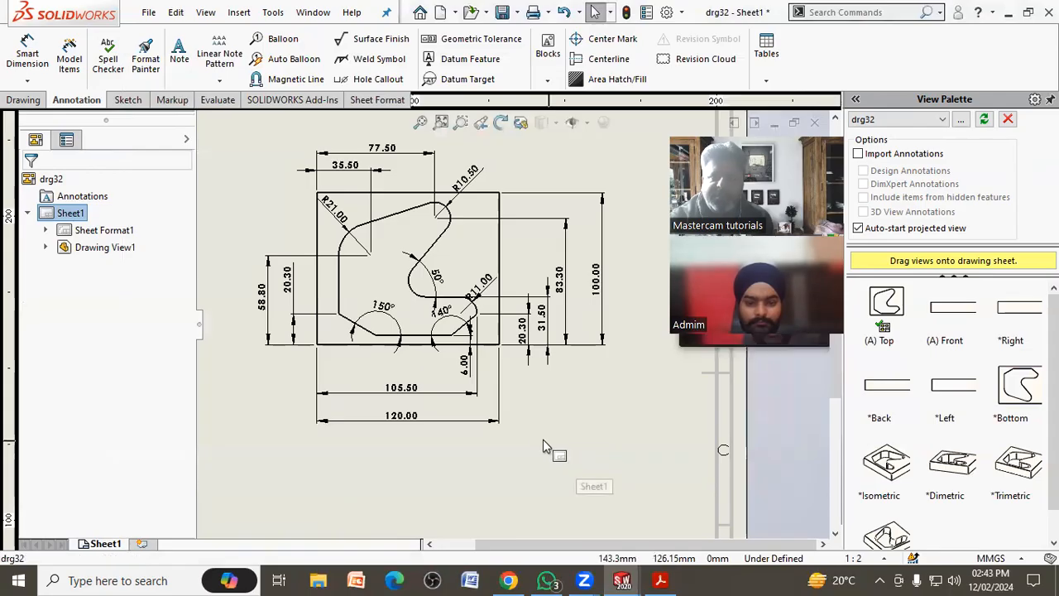
# Step: Create a horizontal section view through the centre of the cutout's inner arc by the 50° angle and place it above the Top view
pyautogui.scroll(5, 523, 388)
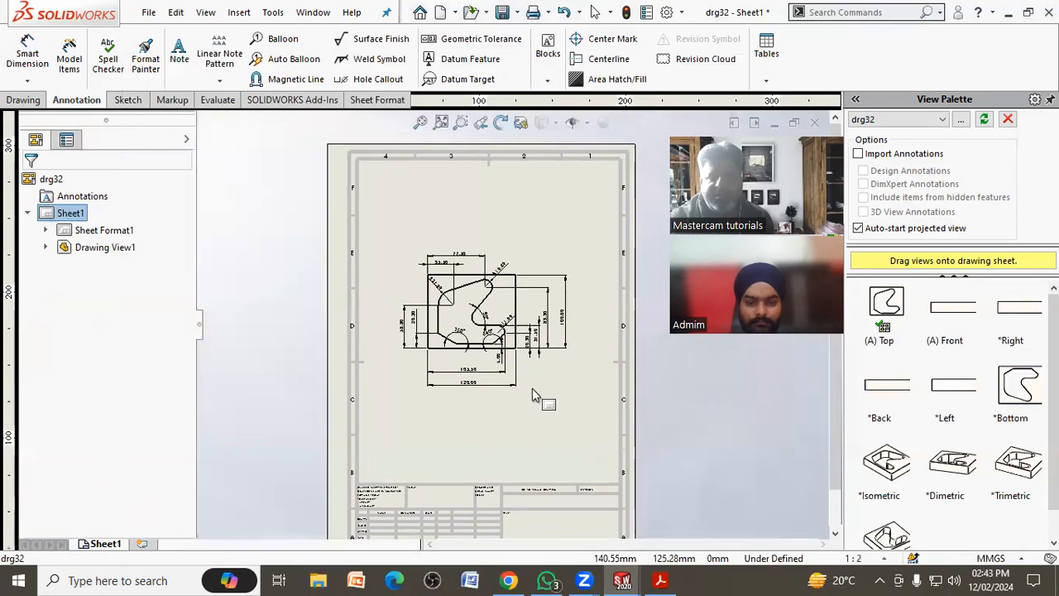
pyautogui.scroll(3, 511, 385)
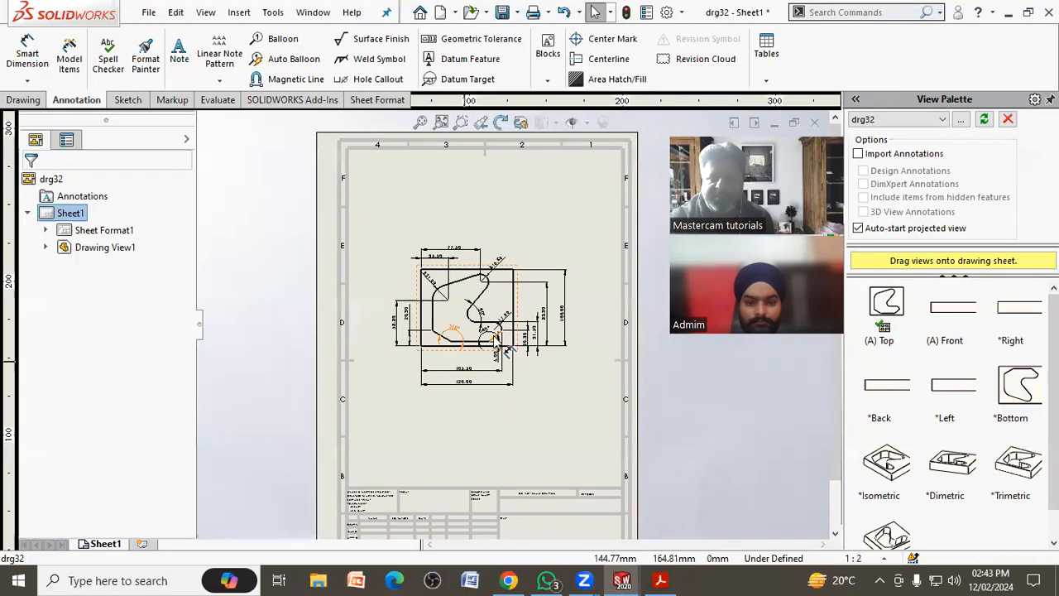
pyautogui.click(32, 103)
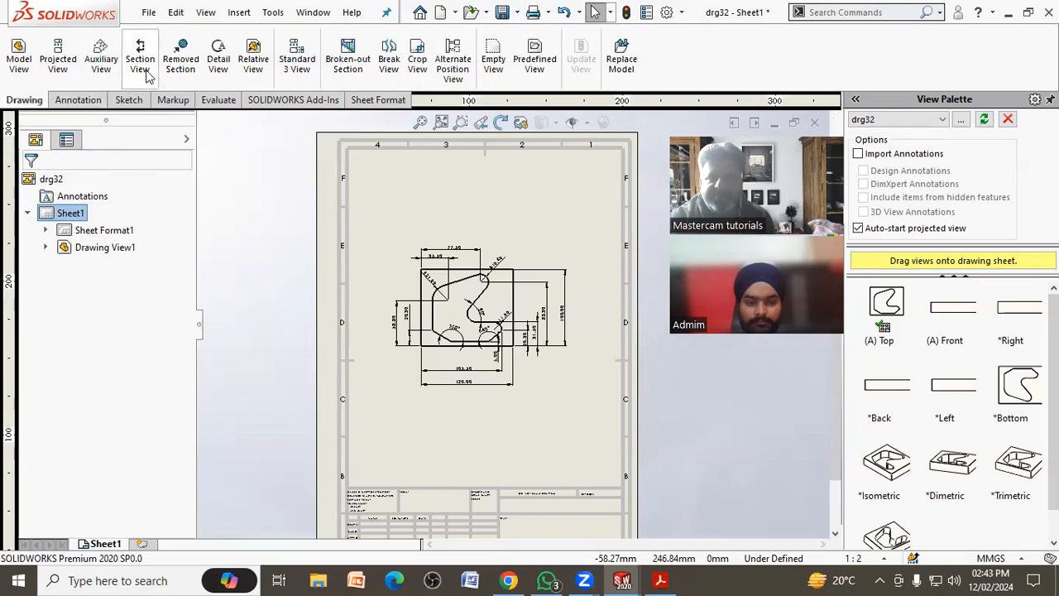
pyautogui.click(140, 63)
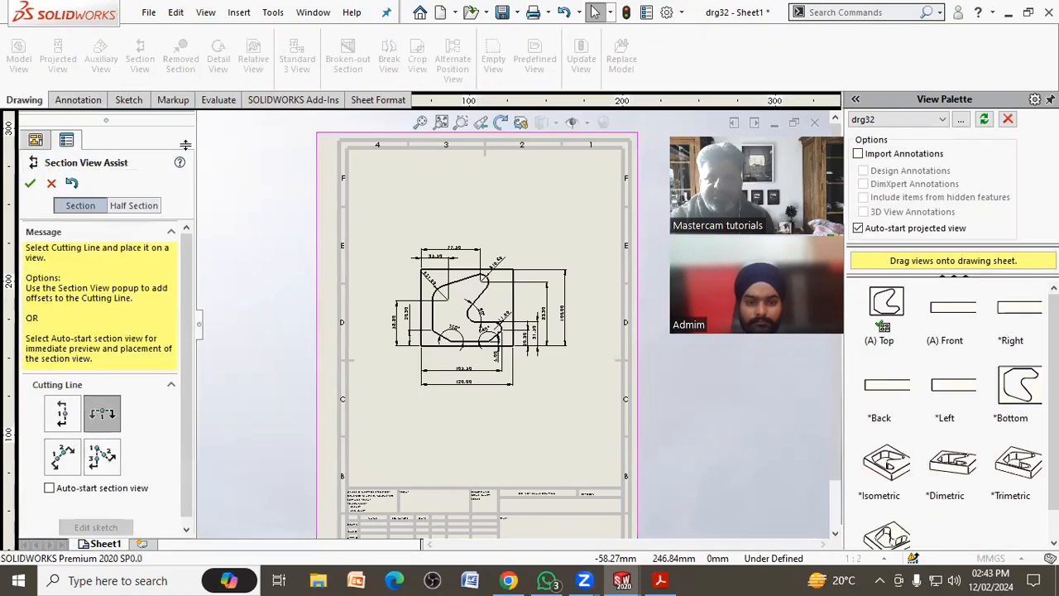
pyautogui.scroll(2, 455, 352)
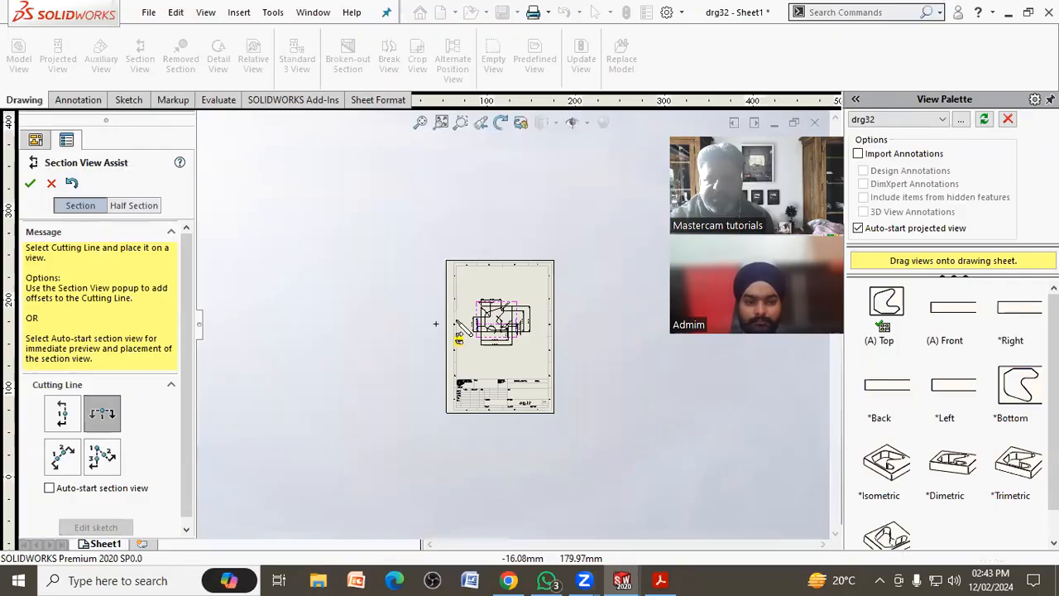
pyautogui.scroll(-3, 497, 347)
pyautogui.scroll(-5, 546, 351)
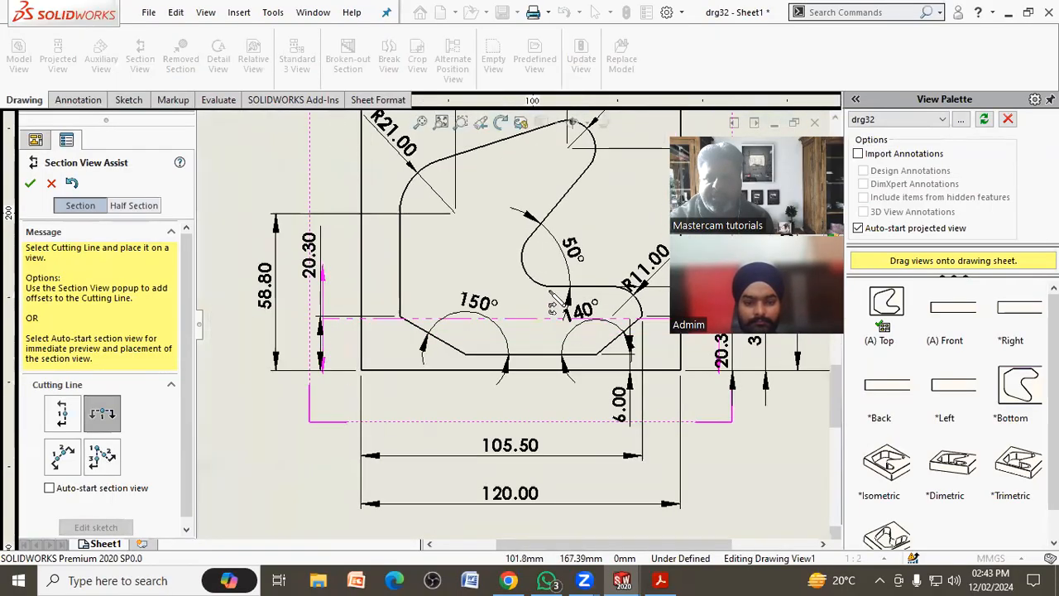
pyautogui.click(551, 258)
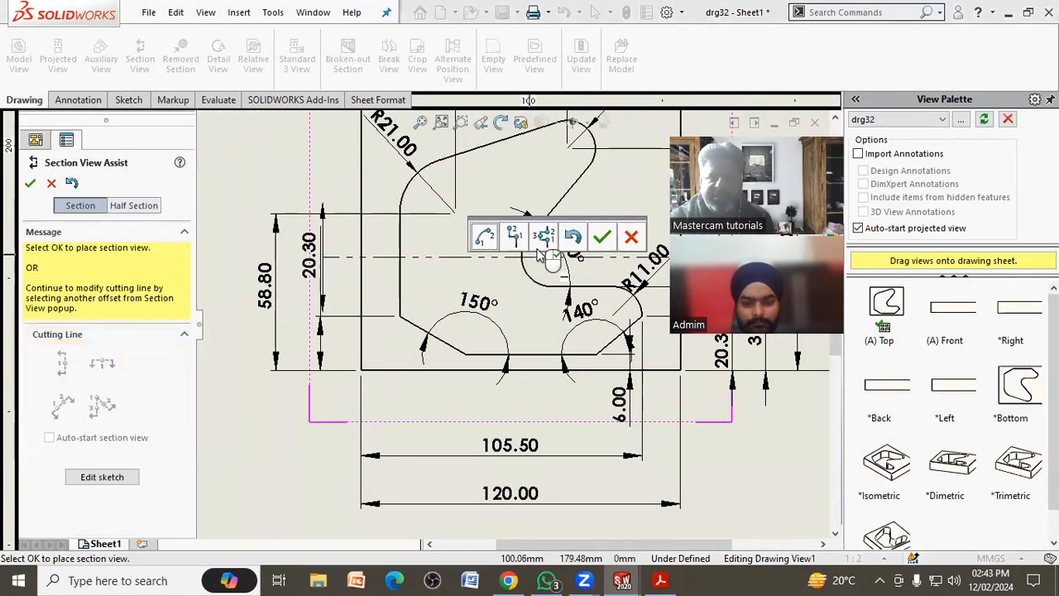
pyautogui.click(602, 238)
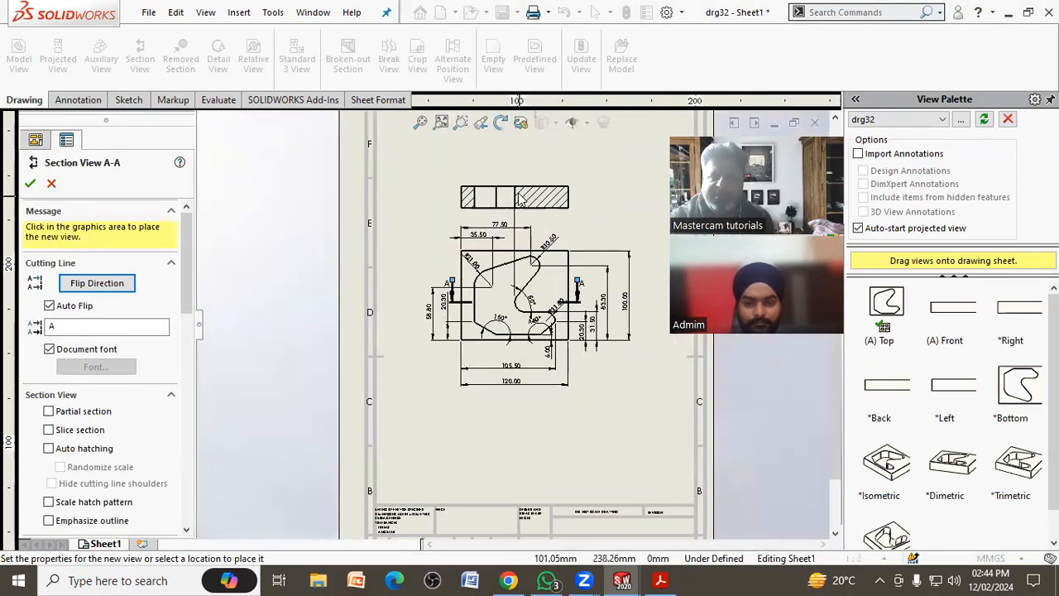
pyautogui.click(31, 183)
# Step: Dimension the plate's thickness along the right edge of the section view with Smart Dimension
pyautogui.scroll(-1, 584, 182)
pyautogui.scroll(-2, 585, 182)
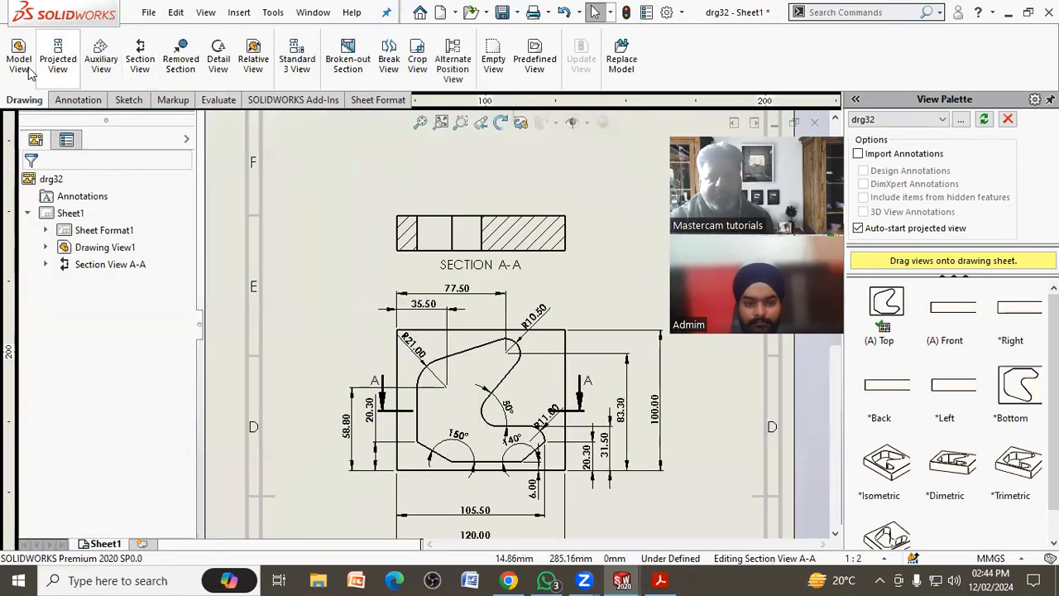
pyautogui.click(77, 99)
pyautogui.click(26, 66)
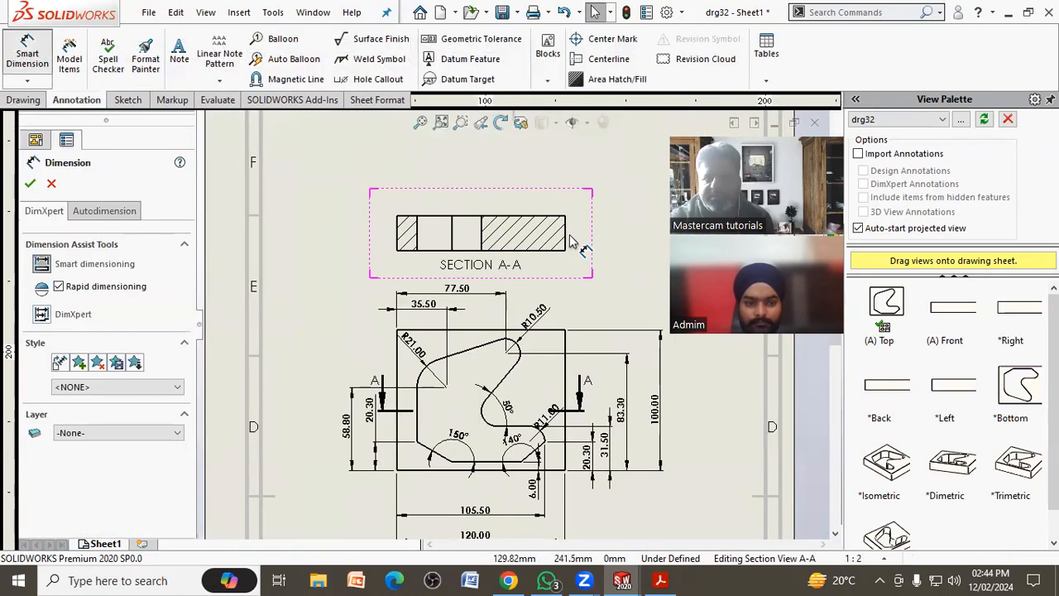
pyautogui.click(567, 239)
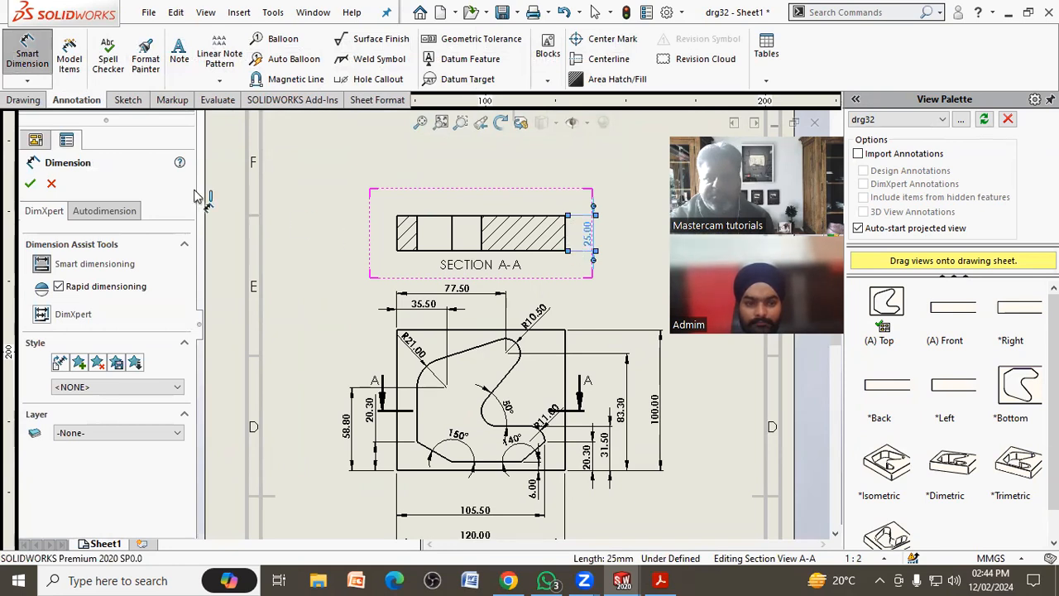
pyautogui.press('Escape')
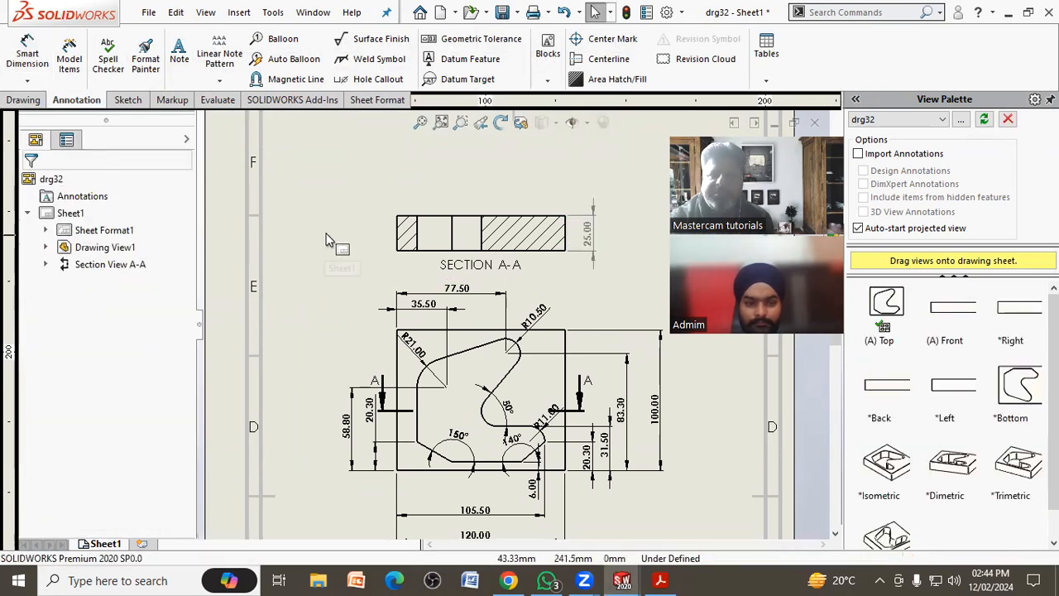
pyautogui.scroll(5, 331, 240)
pyautogui.scroll(-5, 579, 388)
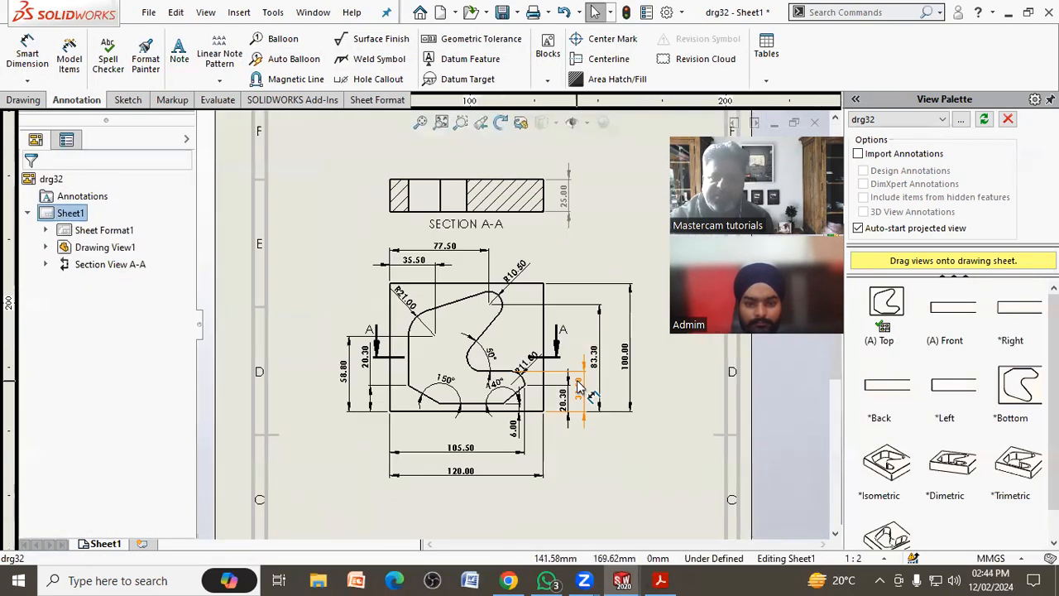
# Step: Save the drawing as a PDF named drg32 in the Documents folder, updating the views before saving
pyautogui.scroll(2, 568, 450)
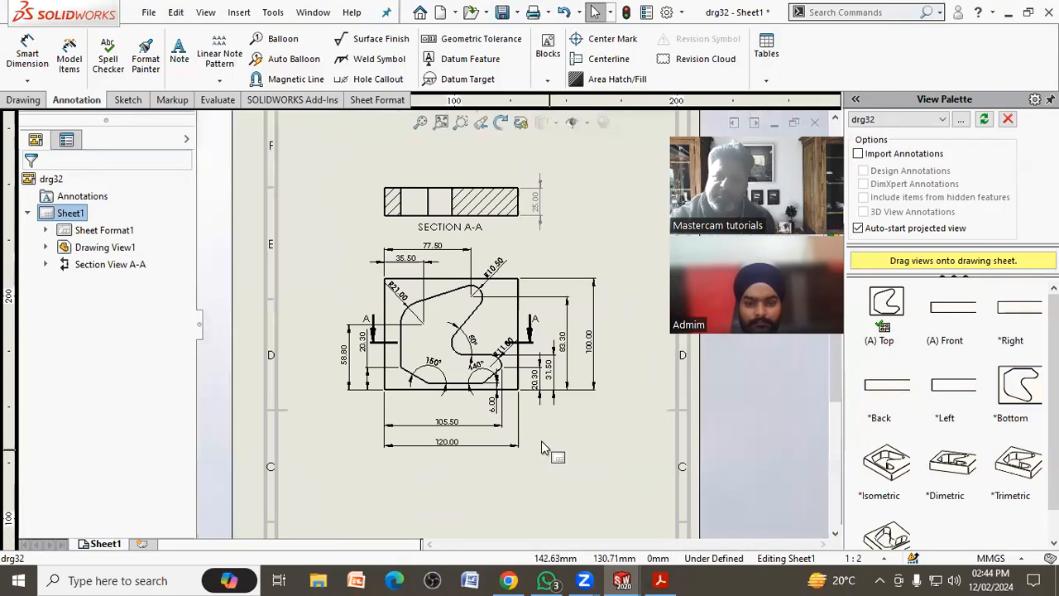
pyautogui.click(147, 14)
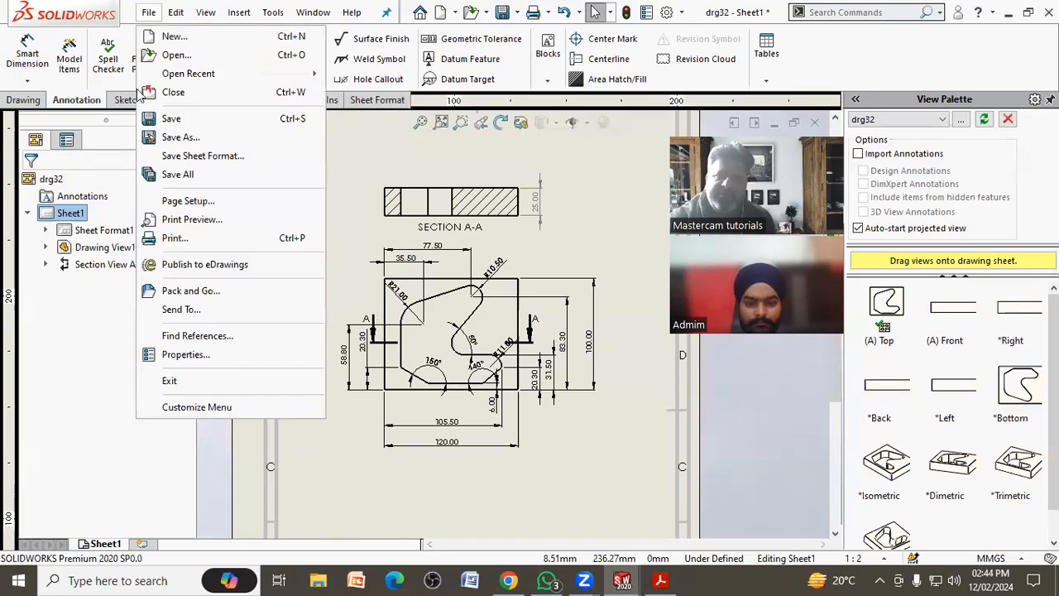
pyautogui.click(170, 135)
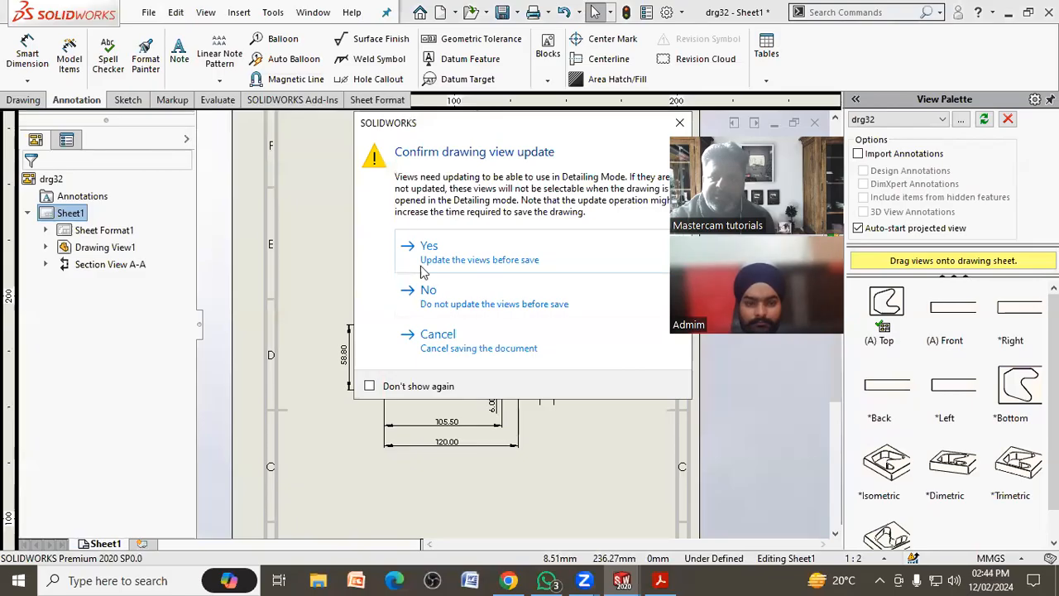
pyautogui.click(424, 262)
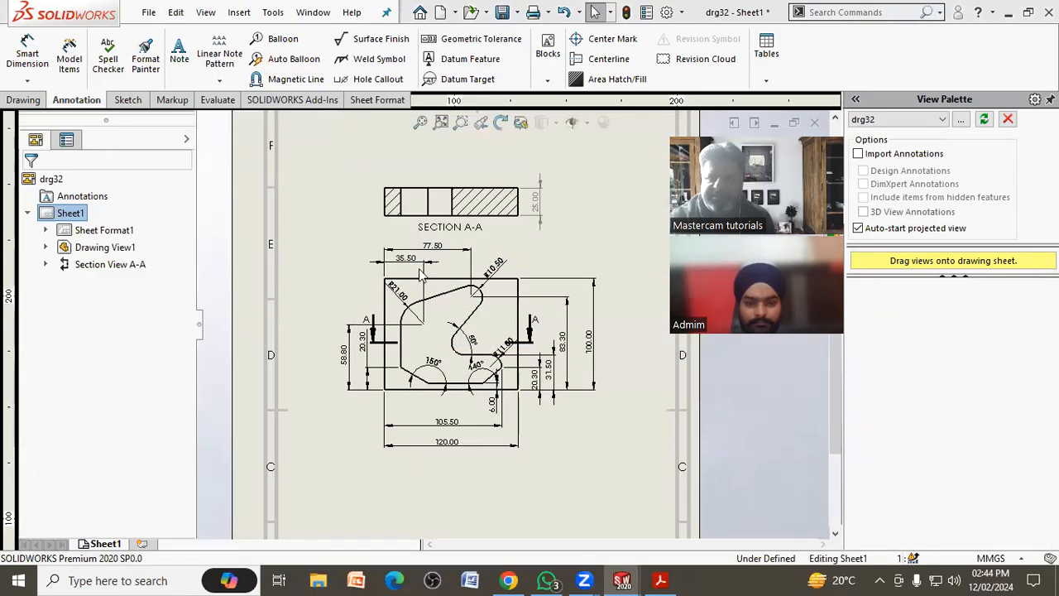
pyautogui.hotkey('ctrl', 's')
pyautogui.click(484, 414)
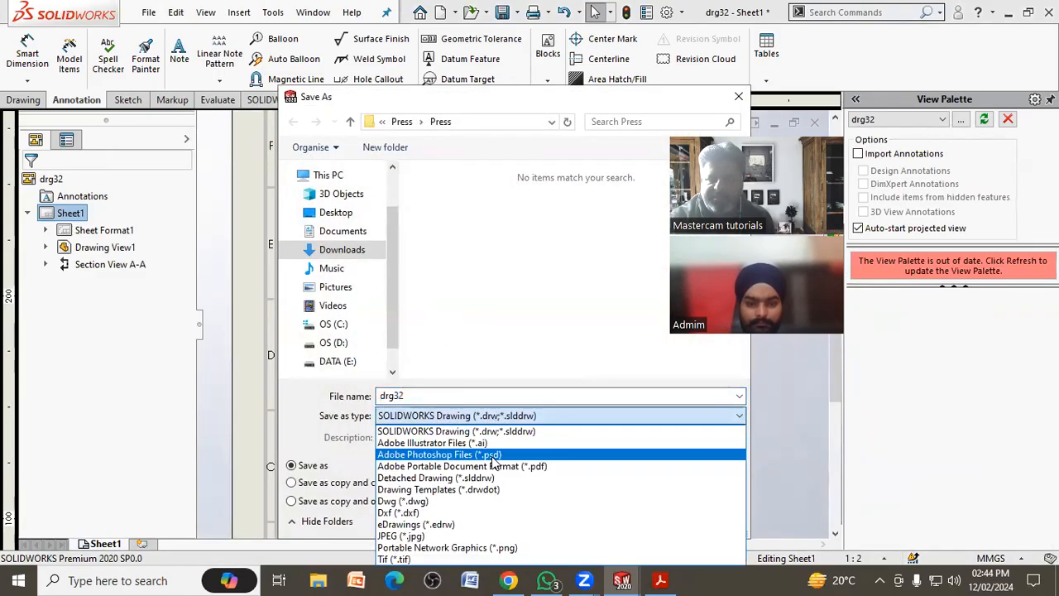
pyautogui.click(464, 466)
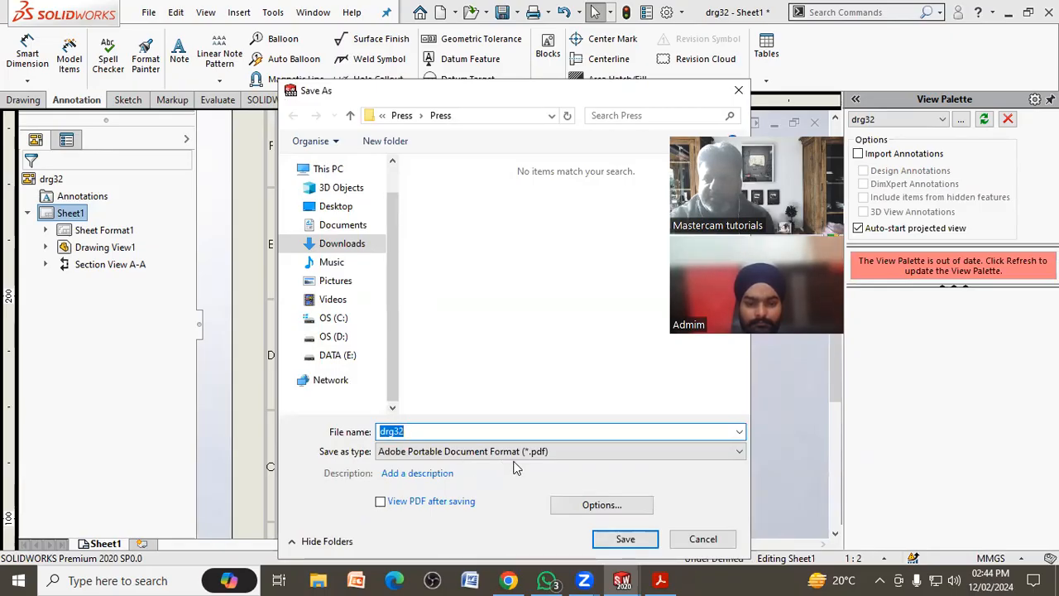
pyautogui.click(343, 225)
pyautogui.click(624, 540)
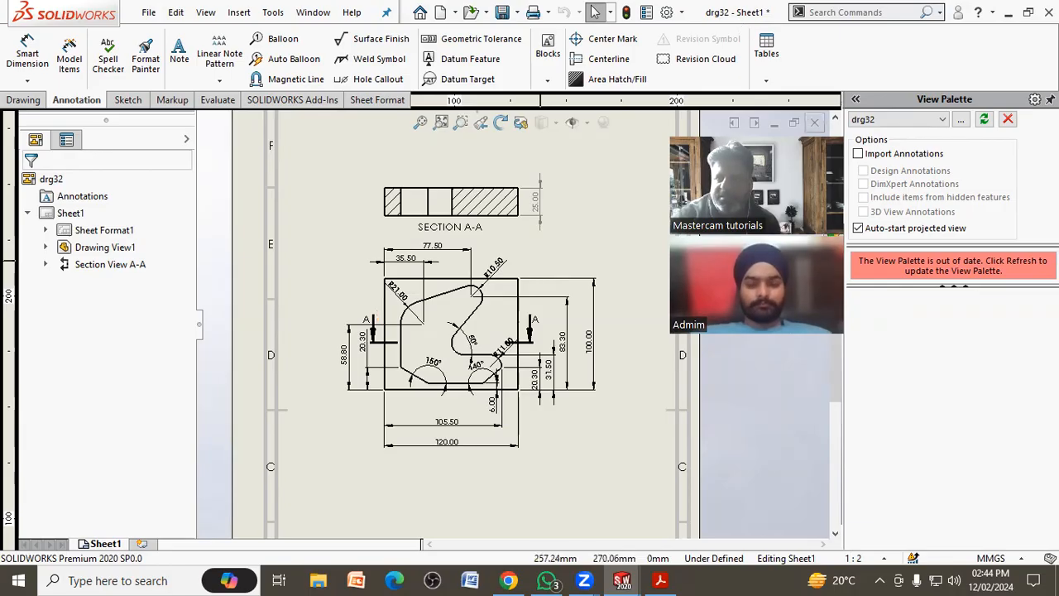
# Step: Refresh the View Palette and place the Current pictorial view of the plate below the Top view, above the title block
pyautogui.moveTo(788, 142); pyautogui.dragTo(762, 129)
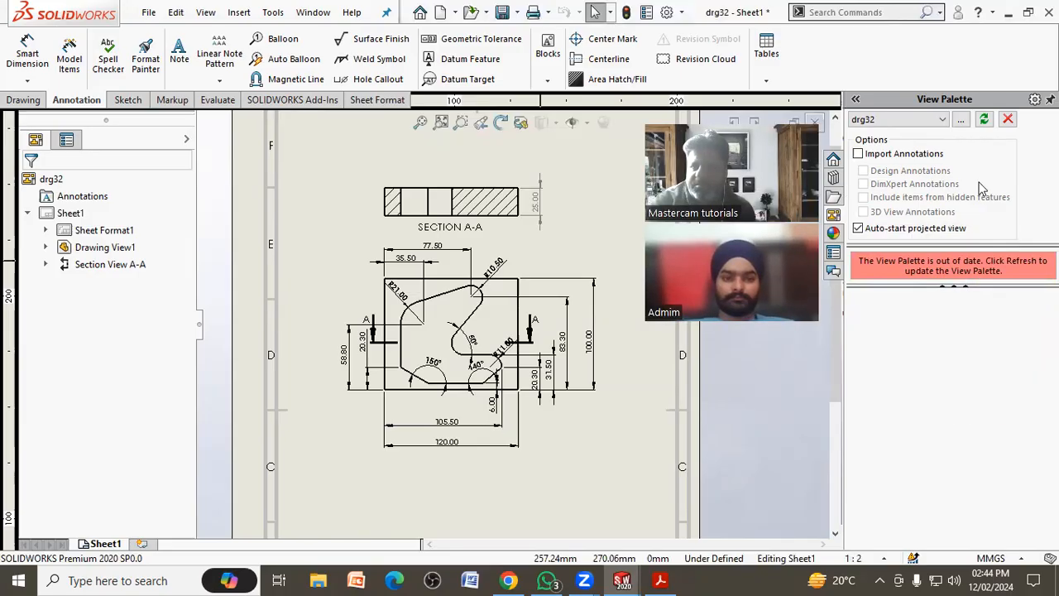
pyautogui.press('f')
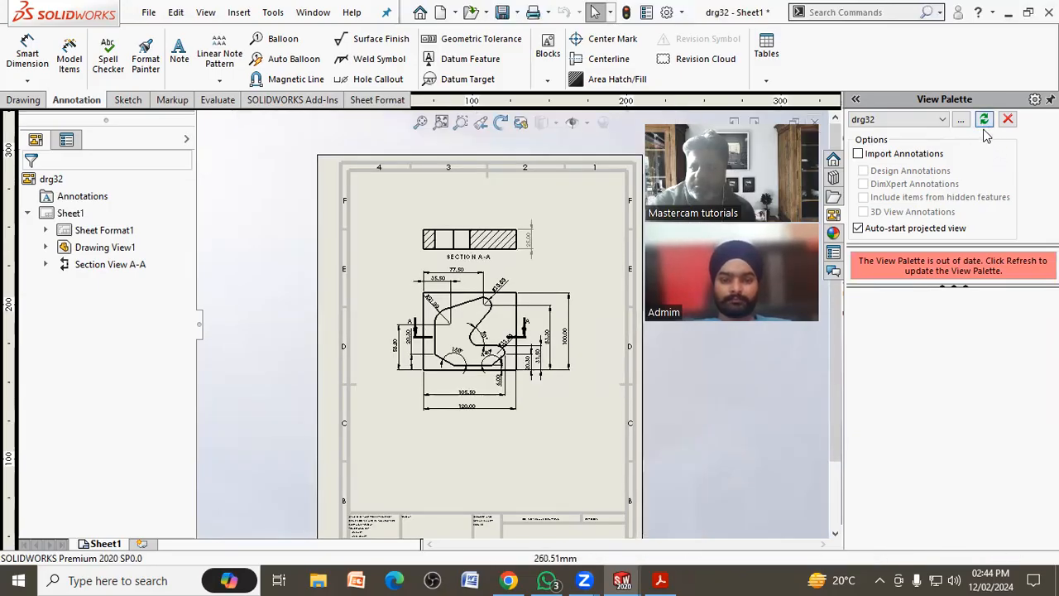
pyautogui.click(910, 262)
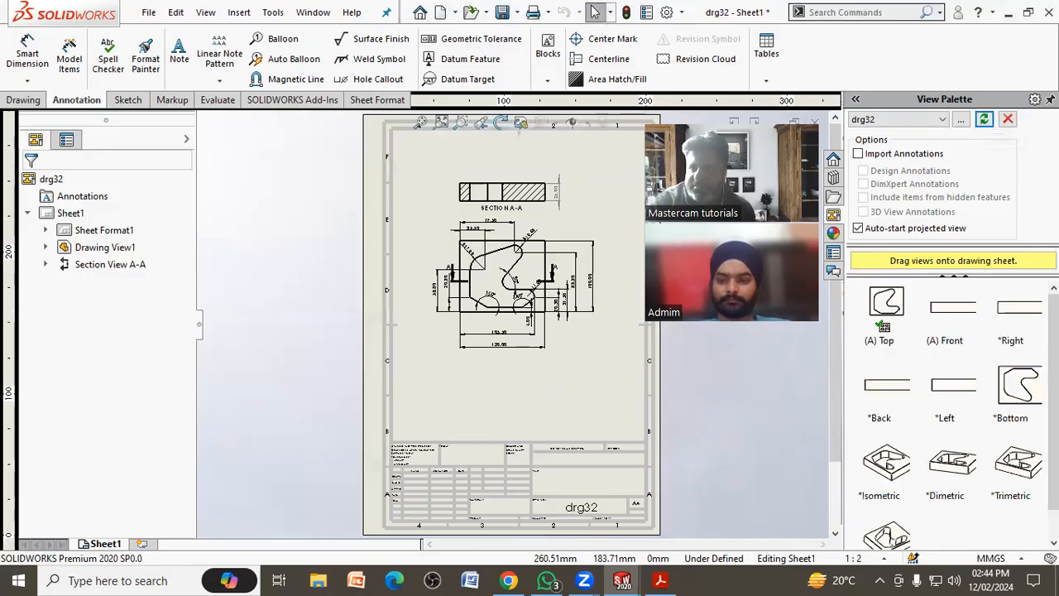
pyautogui.scroll(-2, 899, 496)
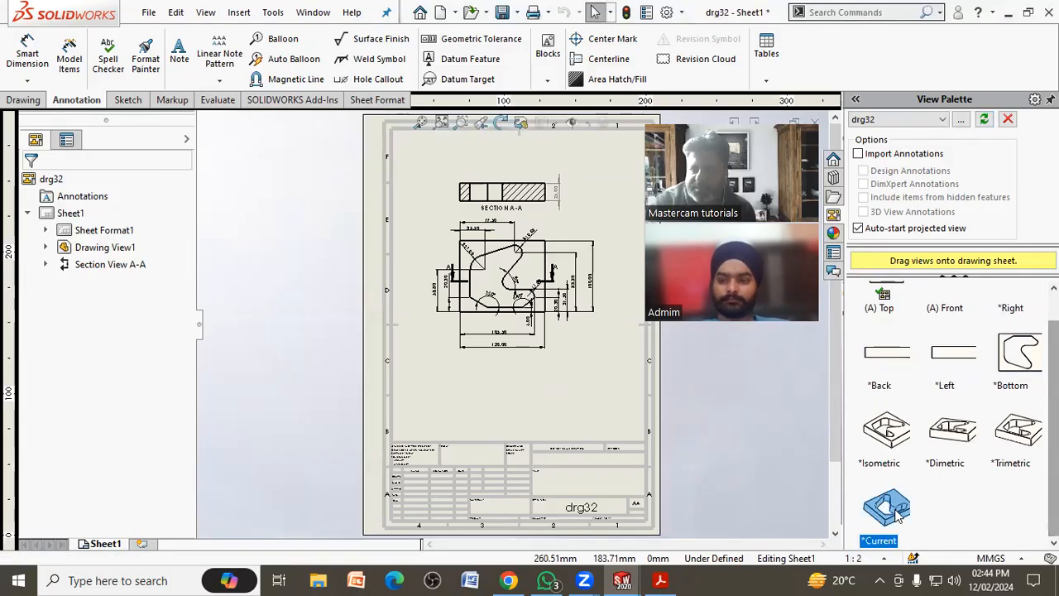
pyautogui.moveTo(891, 517)
pyautogui.mouseDown()
pyautogui.moveTo(687, 416)
pyautogui.moveTo(582, 392)
pyautogui.mouseUp()
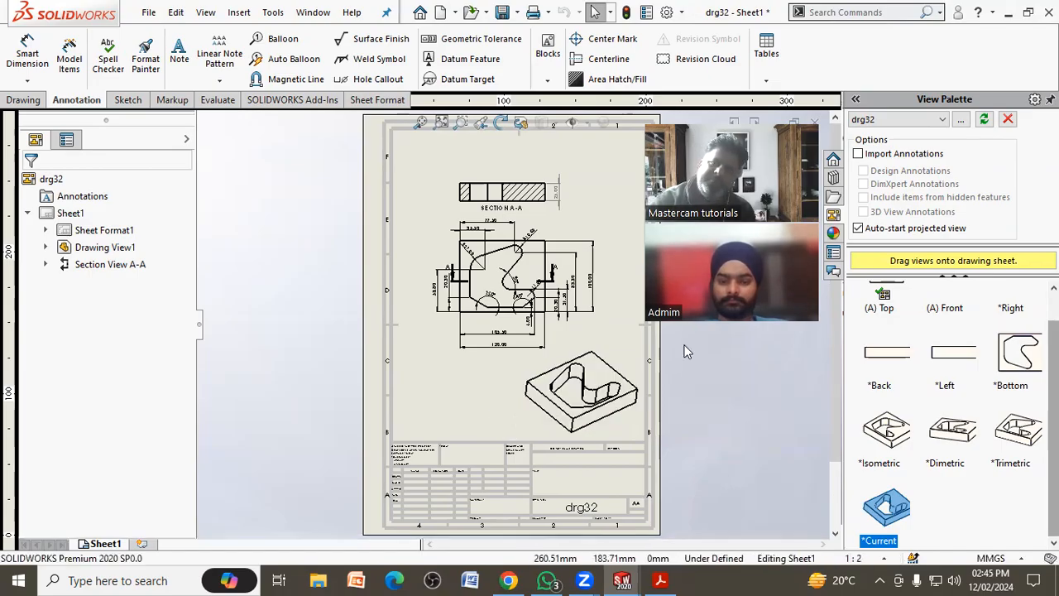
pyautogui.moveTo(807, 116); pyautogui.dragTo(919, 129)
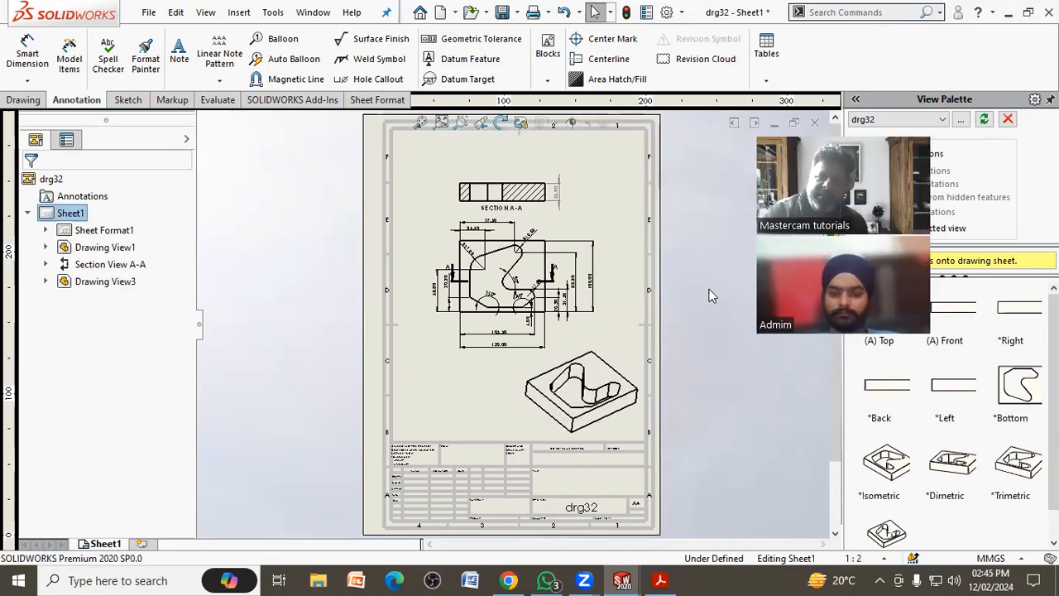
# Step: Set the pictorial view's display style to Shaded With Edges
pyautogui.click(630, 354)
pyautogui.moveTo(187, 306); pyautogui.dragTo(189, 391)
pyautogui.click(118, 447)
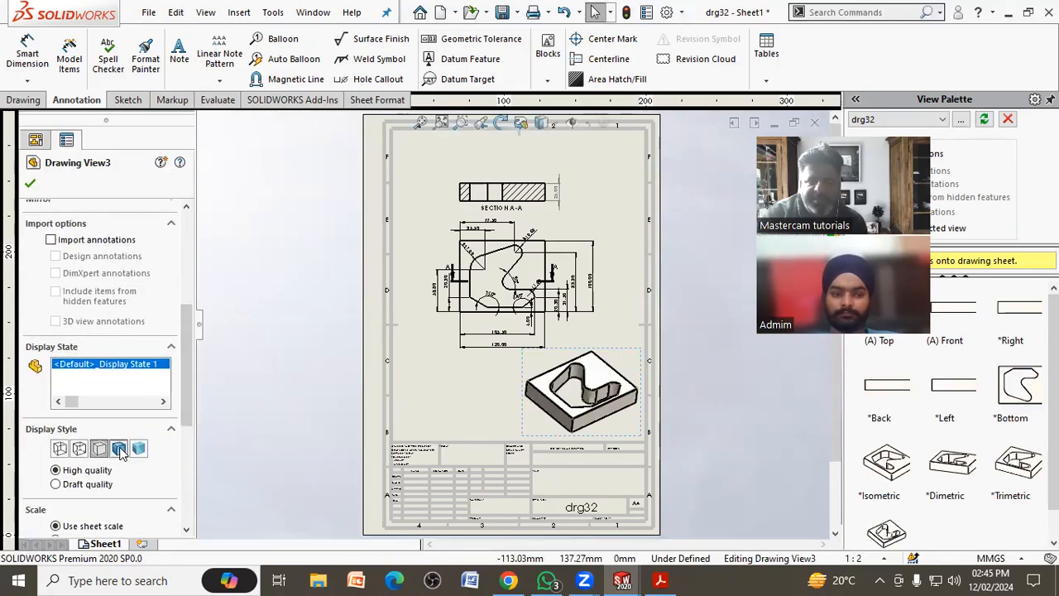
pyautogui.click(31, 183)
pyautogui.click(267, 207)
# Step: Save all modified documents, updating the views and storing the drawing as drg32 in SOLIDWORKS Drawing format
pyautogui.click(503, 18)
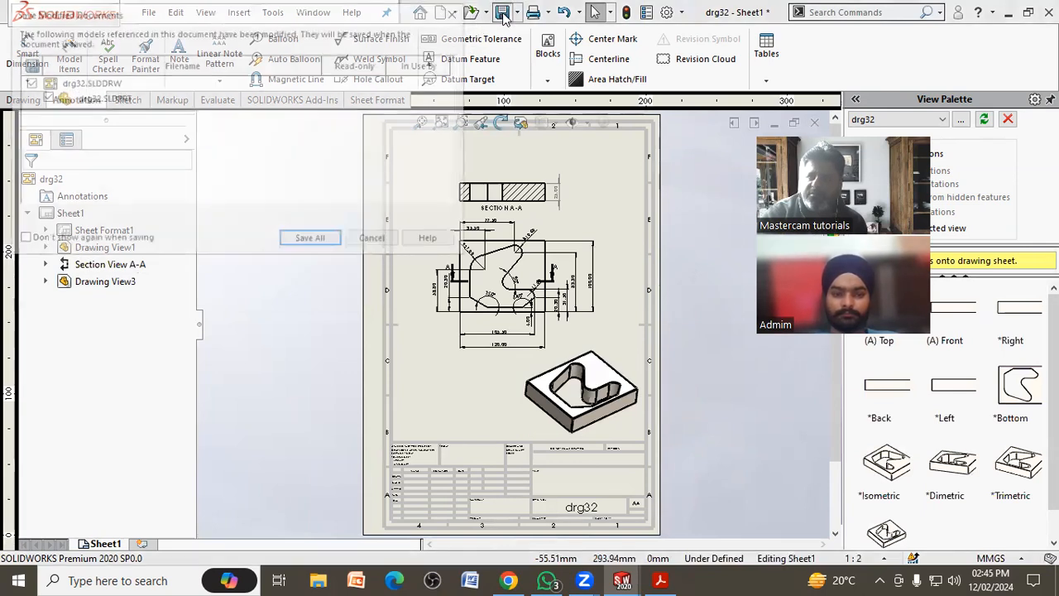
pyautogui.click(309, 240)
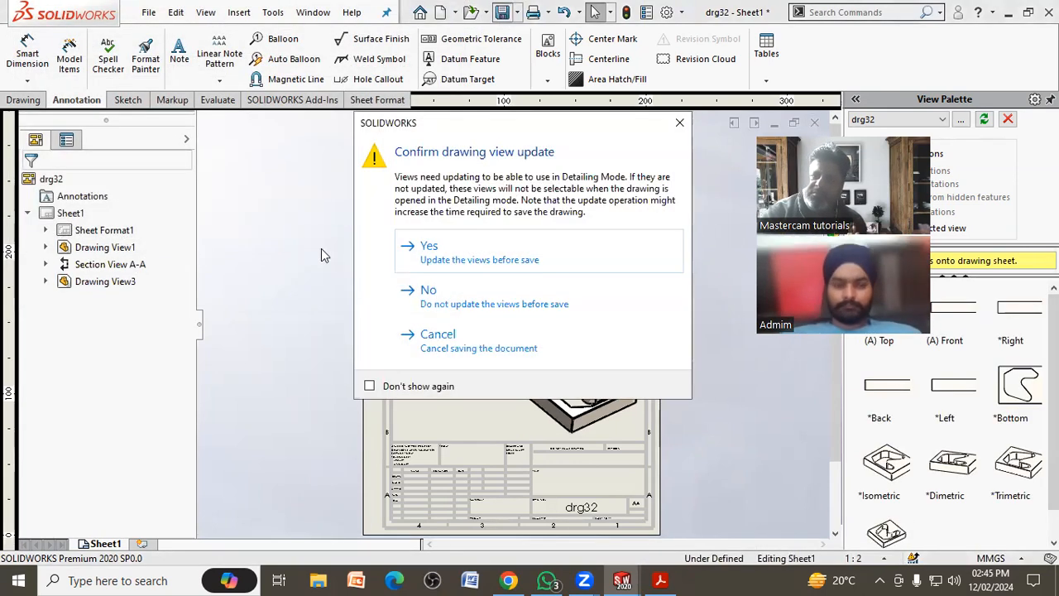
pyautogui.click(426, 248)
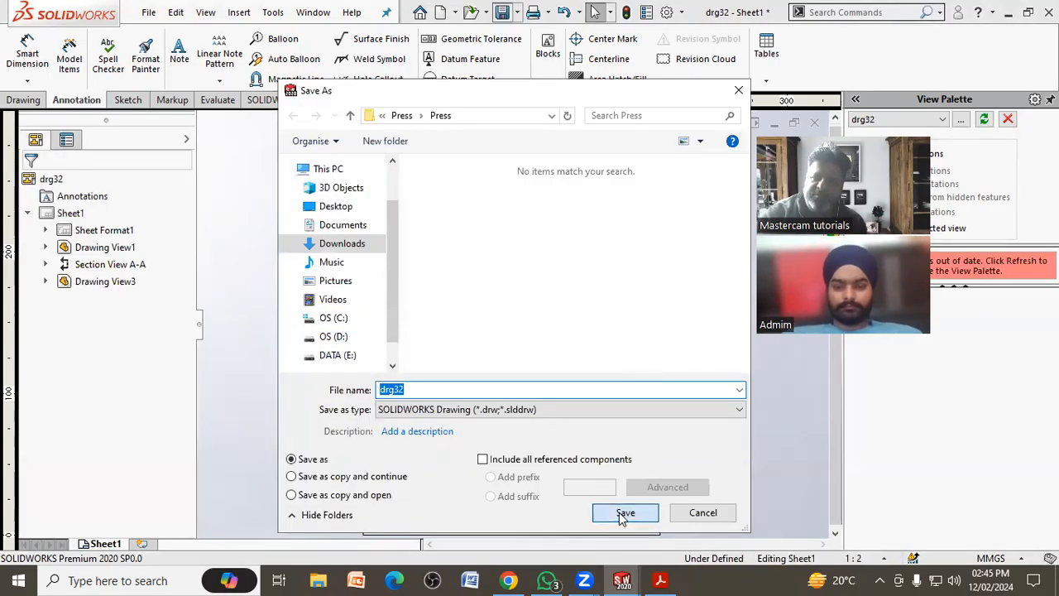
pyautogui.click(625, 513)
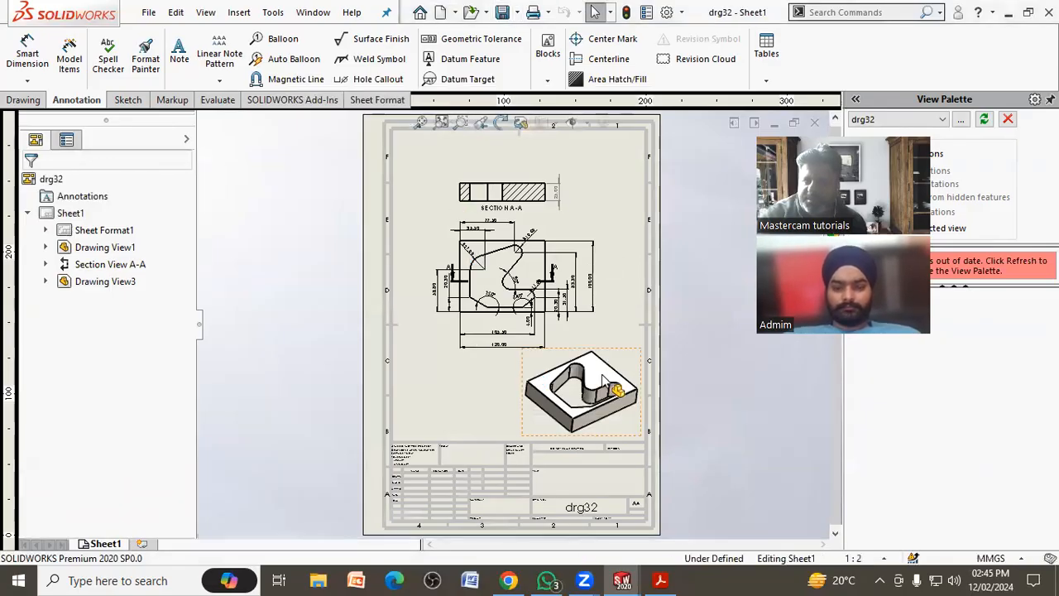
# Step: Look over the drawing sheet and switch to the drg32 part window to examine the solid plate
pyautogui.scroll(-2, 596, 397)
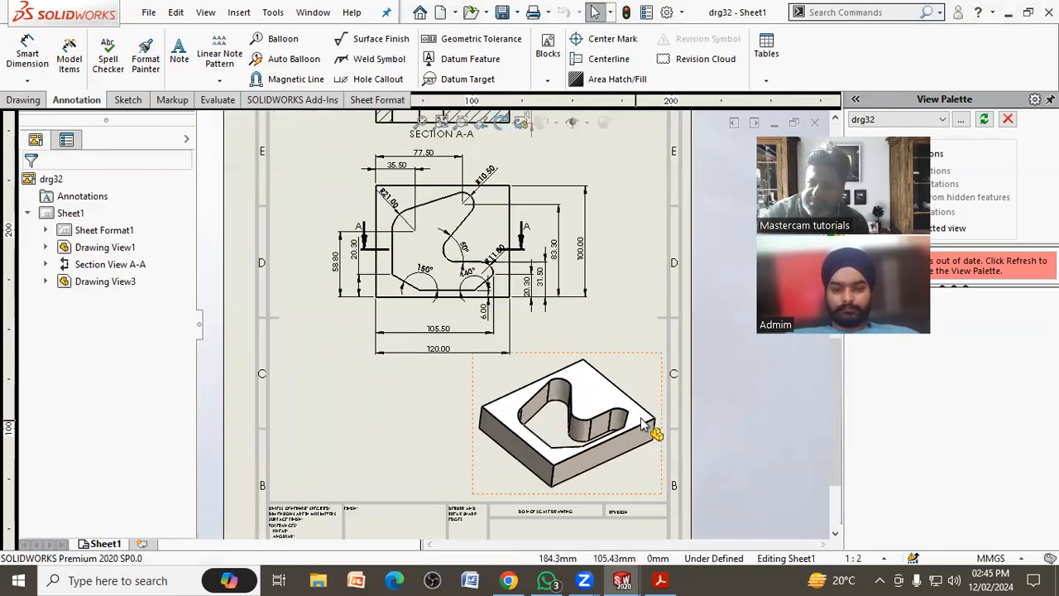
pyautogui.scroll(-2, 639, 423)
pyautogui.scroll(3, 580, 372)
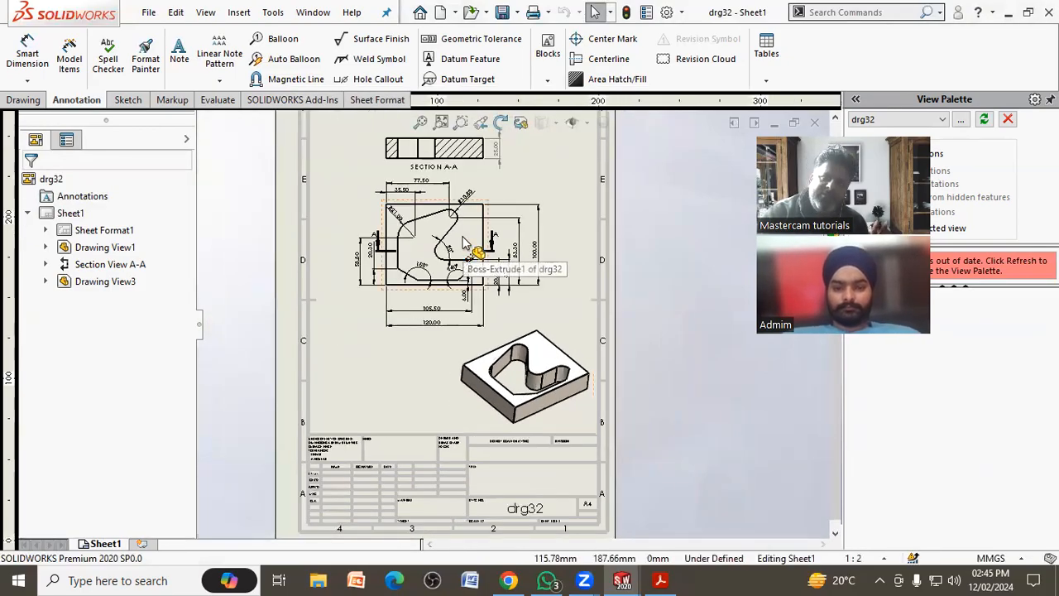
pyautogui.click(313, 13)
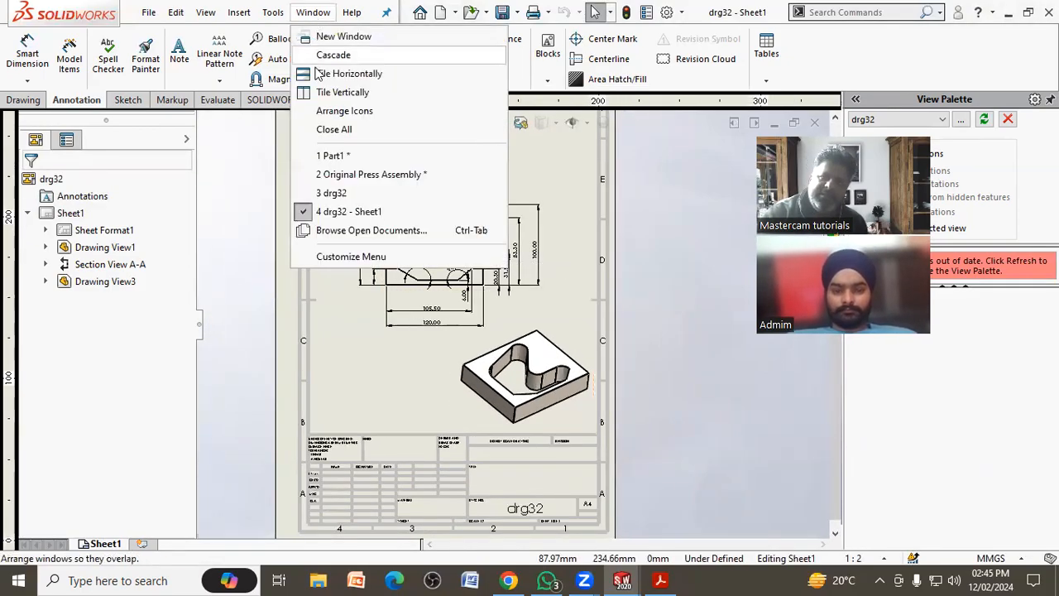
pyautogui.click(333, 192)
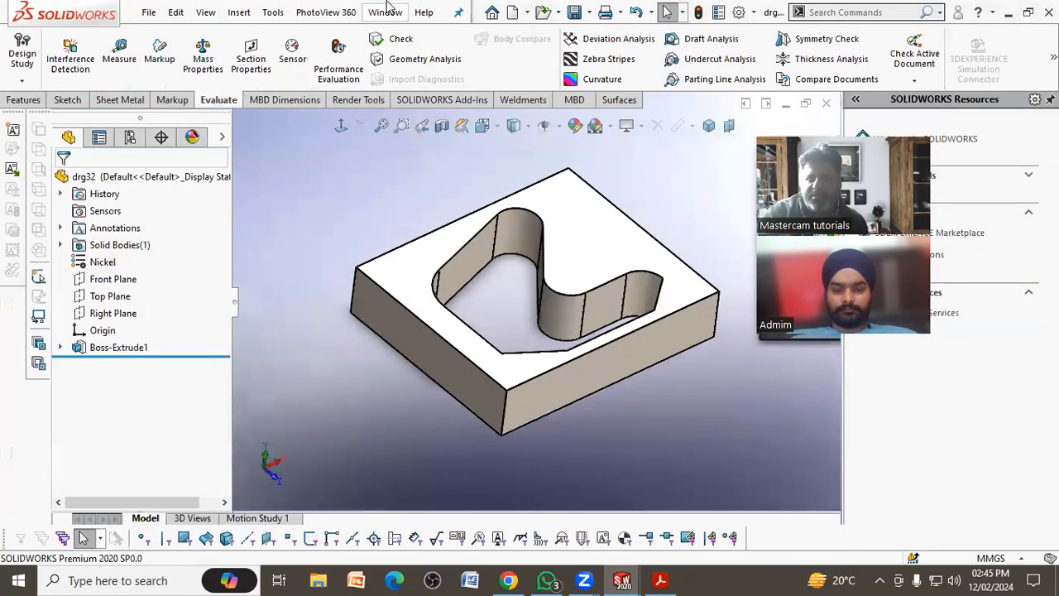
pyautogui.click(386, 11)
pyautogui.click(551, 174)
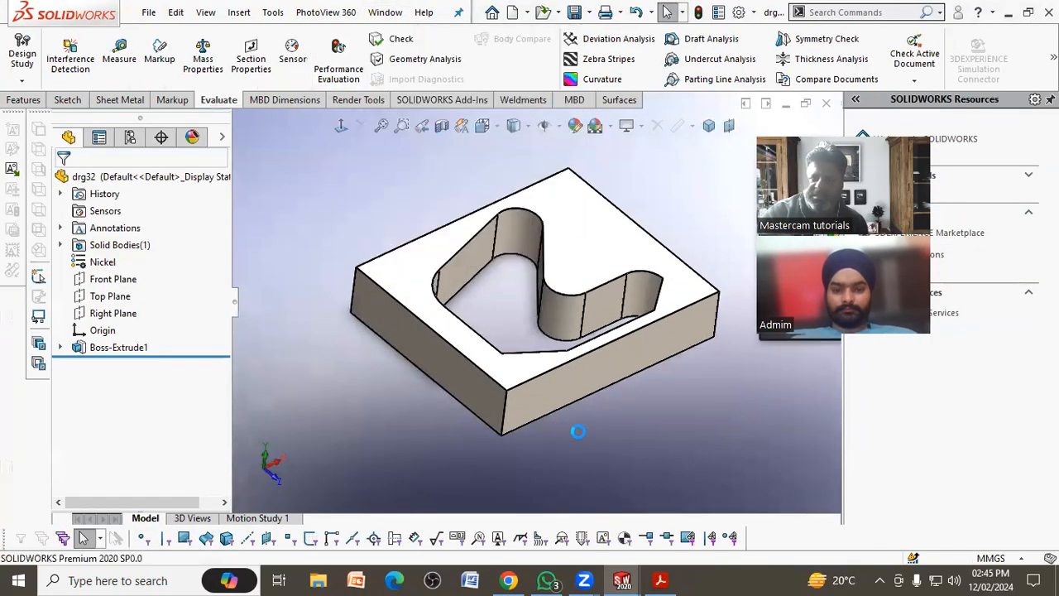
pyautogui.moveTo(615, 414); pyautogui.dragTo(580, 494, button='middle')
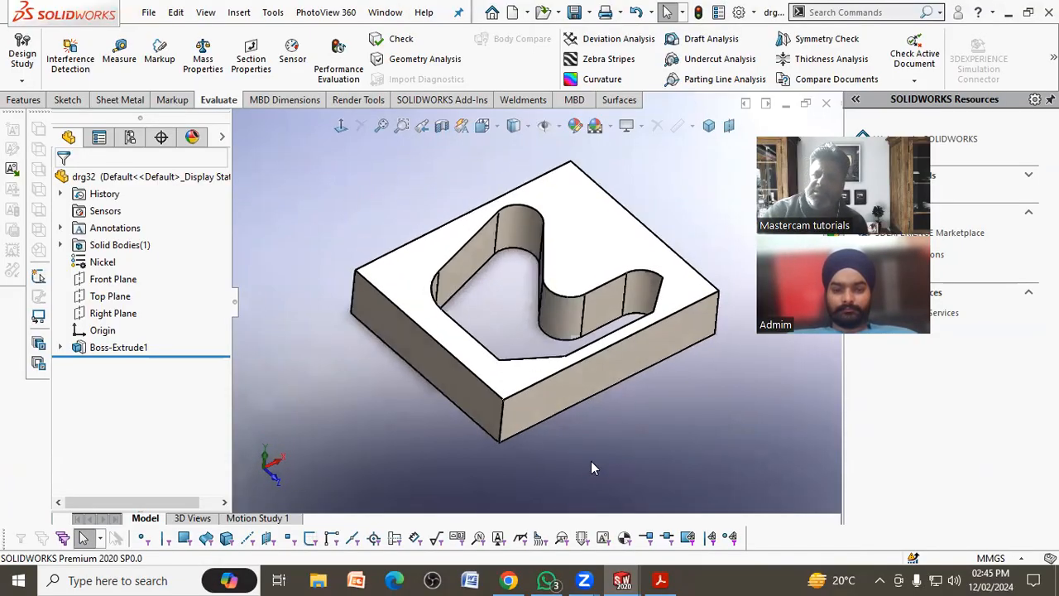